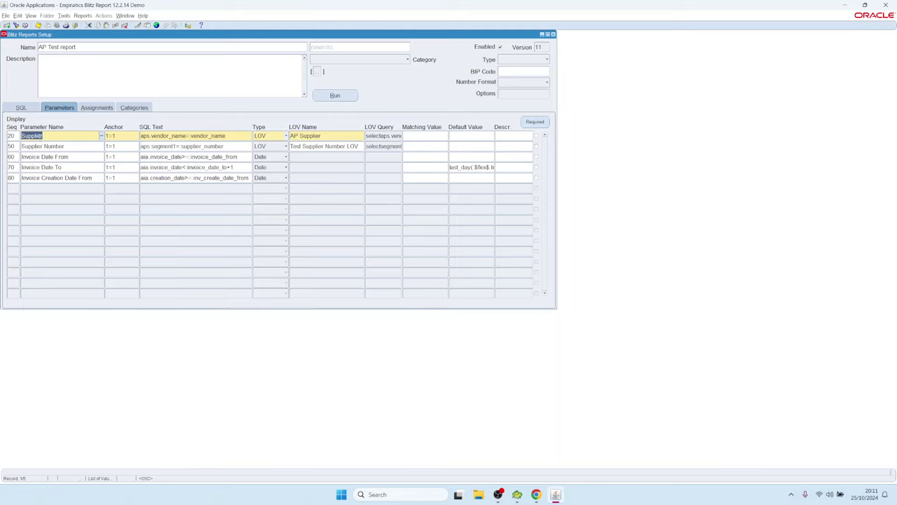
Step: Review the AP Test report's parameter rows, then the Supplier parameter's SQL text and anchor
{"action": "left_click", "coordinate": [39, 146]}
{"action": "left_click", "coordinate": [41, 156]}
{"action": "left_click", "coordinate": [44, 166]}
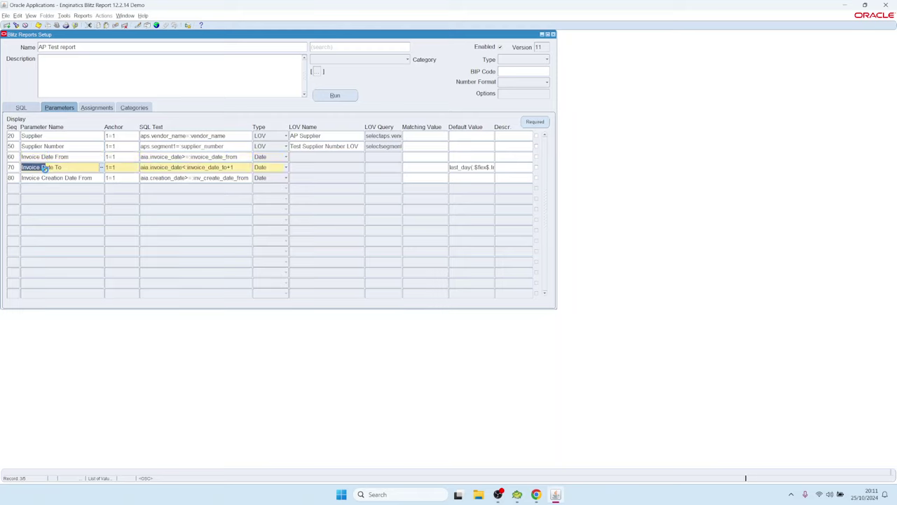
{"action": "left_click", "coordinate": [53, 178]}
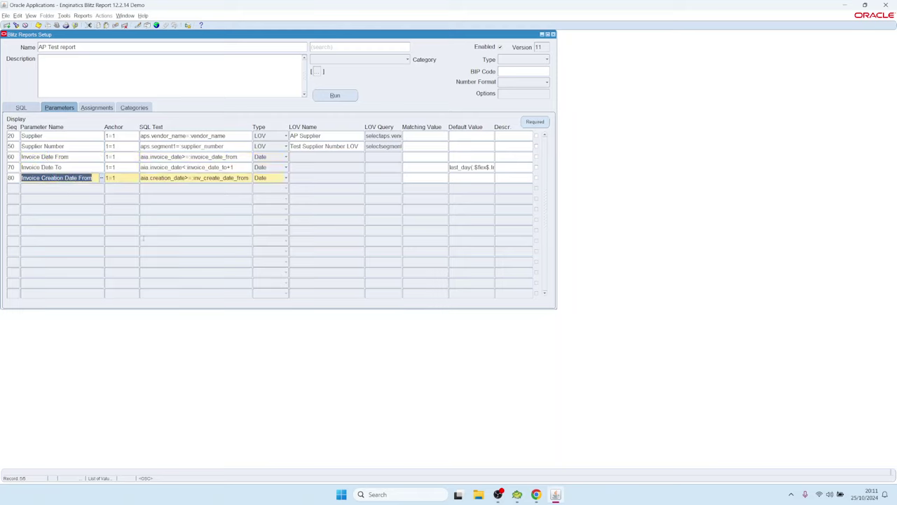
{"action": "left_click", "coordinate": [54, 137]}
{"action": "left_click", "coordinate": [231, 135]}
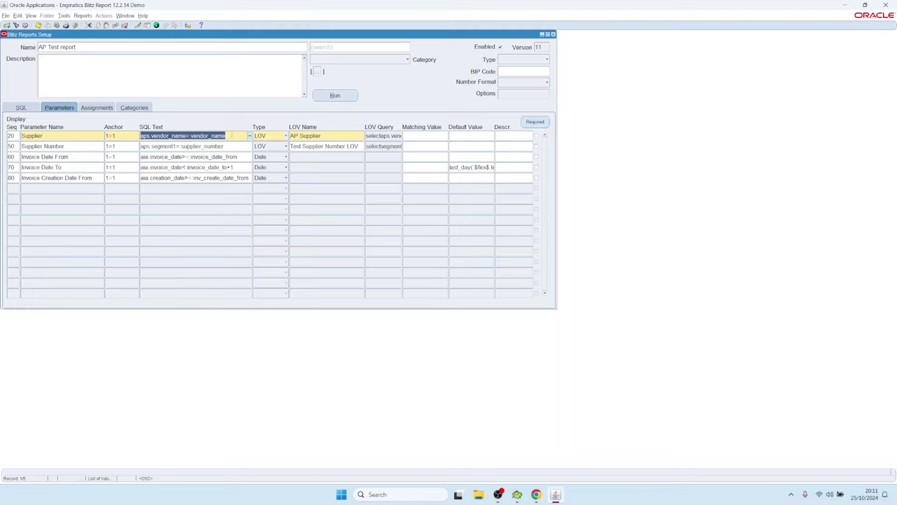
{"action": "left_click", "coordinate": [123, 134]}
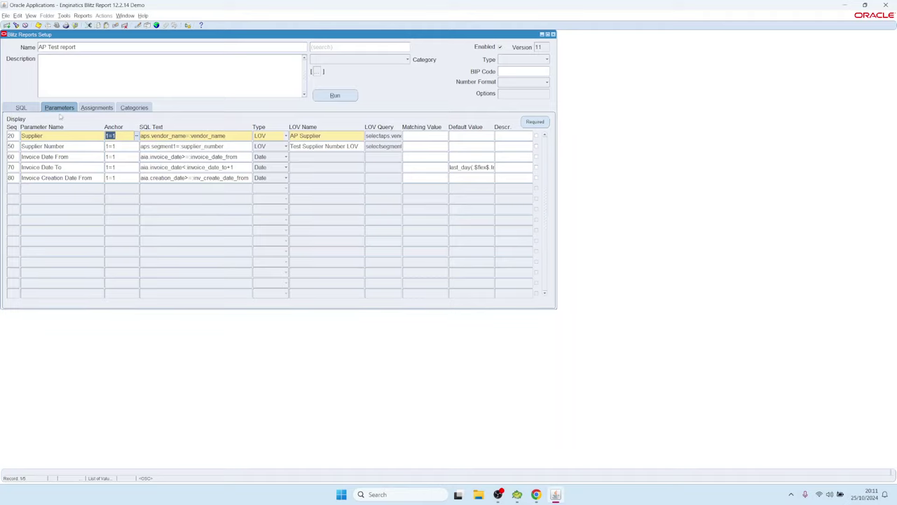
Step: Compare the 1=1 anchor in the report's SQL query with the Supplier parameter's anchor and SQL text
{"action": "left_click", "coordinate": [23, 107]}
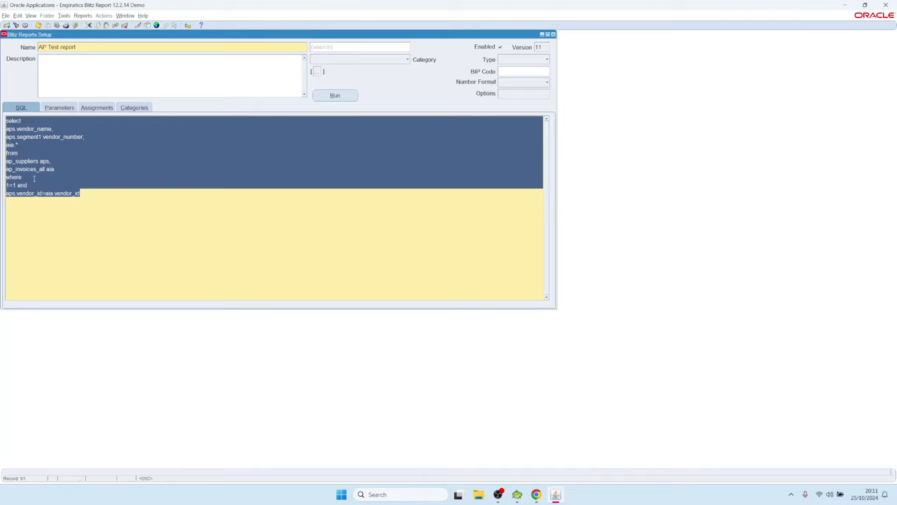
{"action": "left_click", "coordinate": [17, 185]}
{"action": "left_click_drag", "start_coordinate": [17, 185], "coordinate": [2, 183]}
{"action": "left_click", "coordinate": [59, 107]}
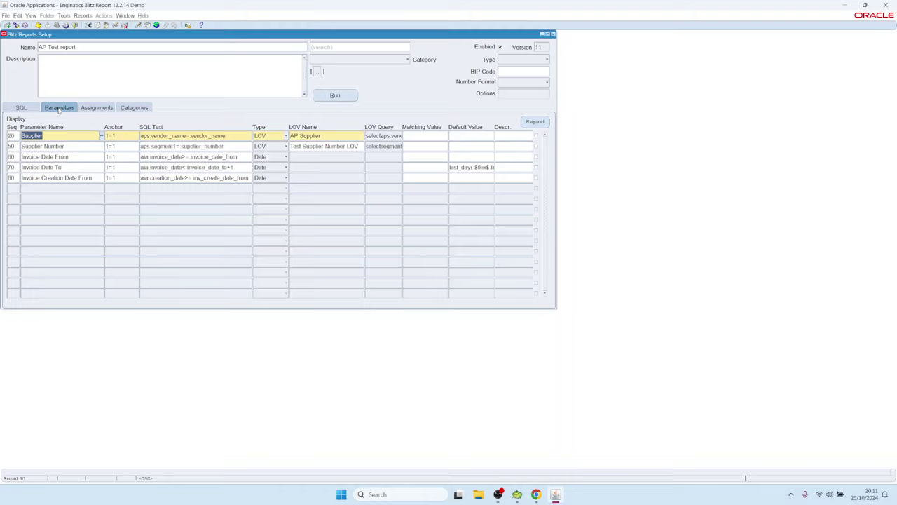
{"action": "left_click", "coordinate": [111, 135]}
{"action": "left_click", "coordinate": [21, 107]}
{"action": "left_click", "coordinate": [25, 185]}
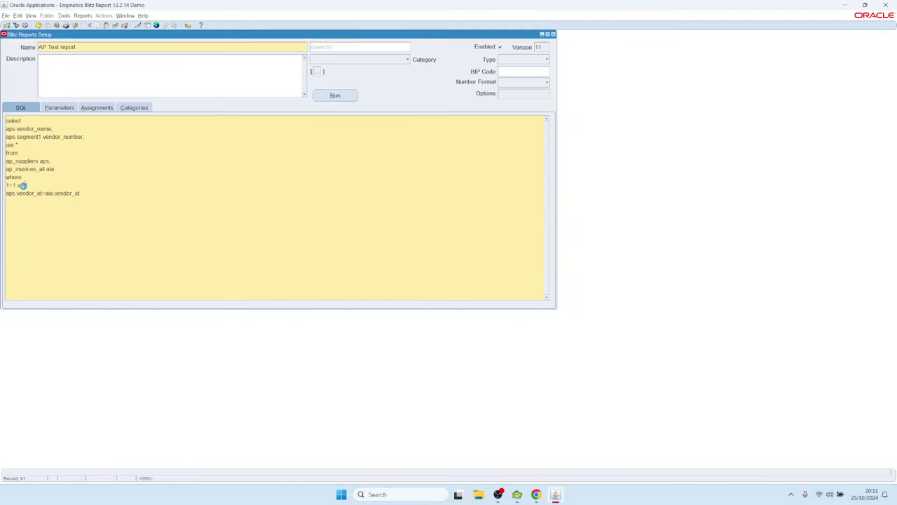
{"action": "left_click", "coordinate": [60, 107]}
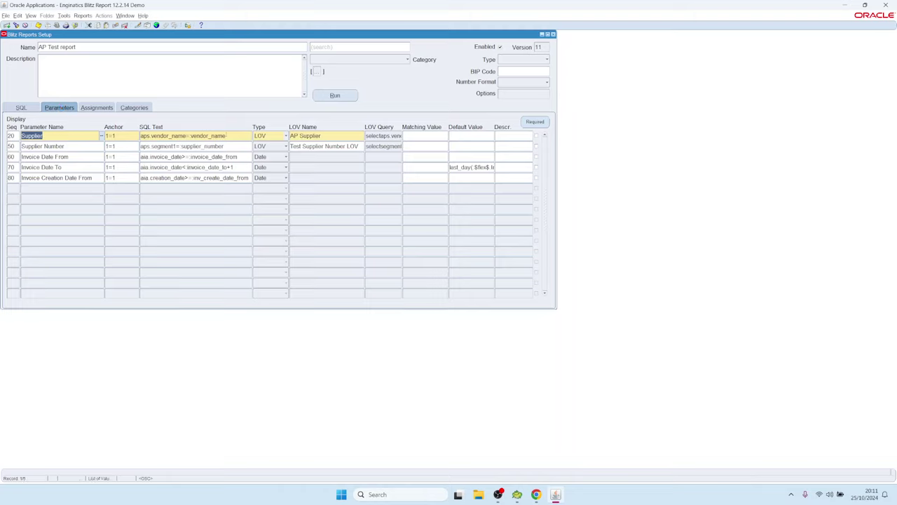
{"action": "left_click", "coordinate": [229, 136]}
Step: Switch to Chrome and open section 1.2 Anchors and binds of the Blitz Report Developer Guide on the Enginatics site
{"action": "mouse_move", "coordinate": [536, 494]}
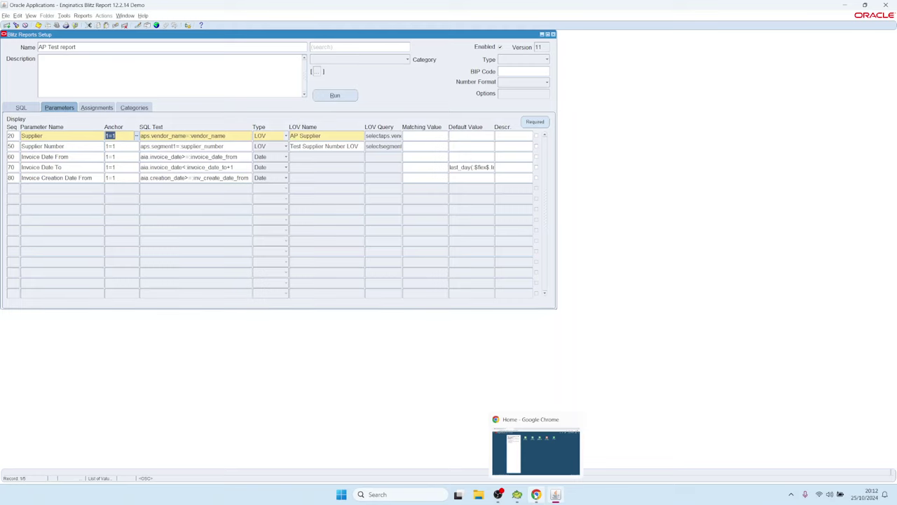
{"action": "left_click", "coordinate": [536, 452]}
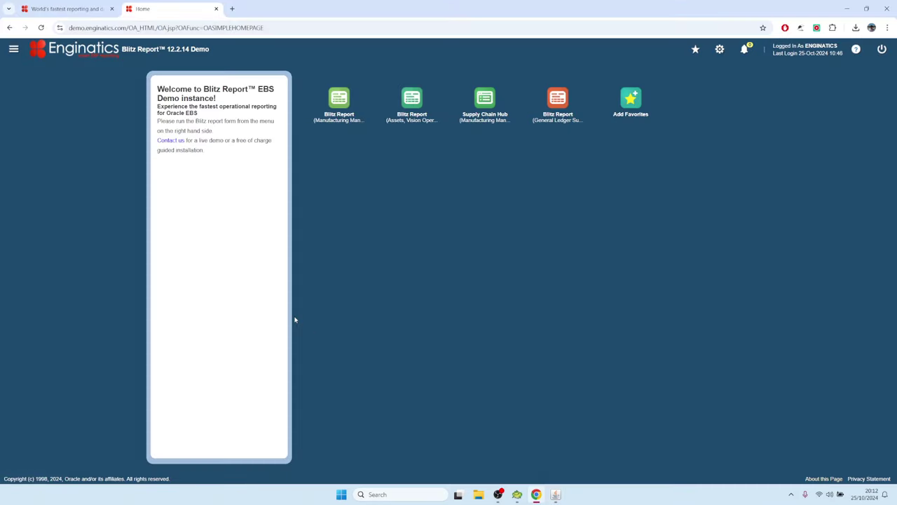
{"action": "left_click", "coordinate": [70, 9]}
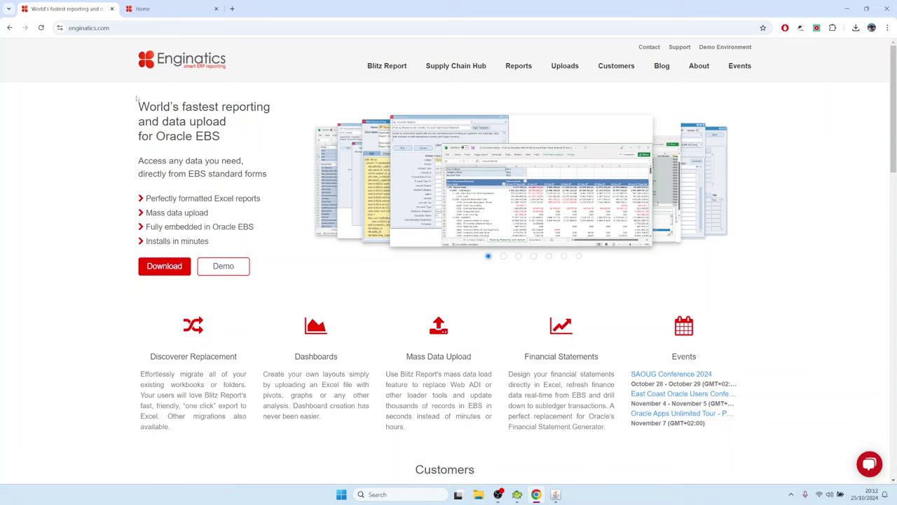
{"action": "mouse_move", "coordinate": [382, 66]}
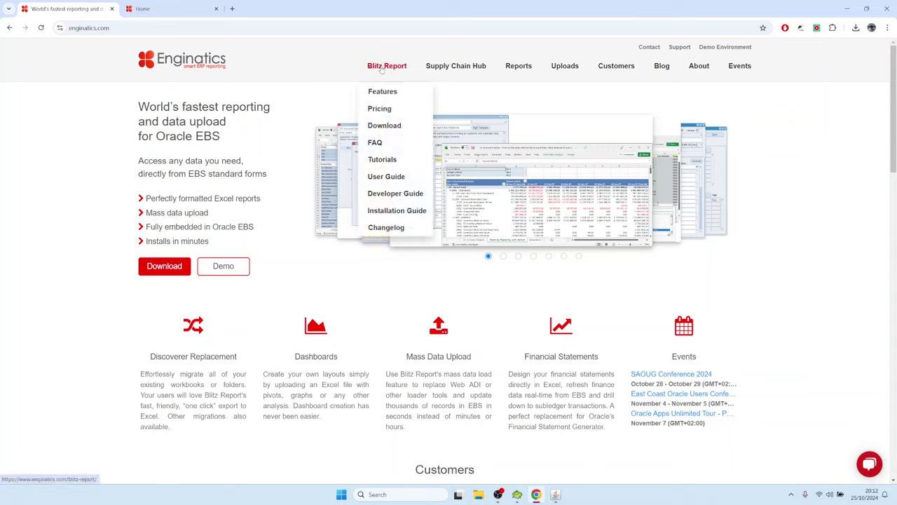
{"action": "left_click", "coordinate": [386, 196]}
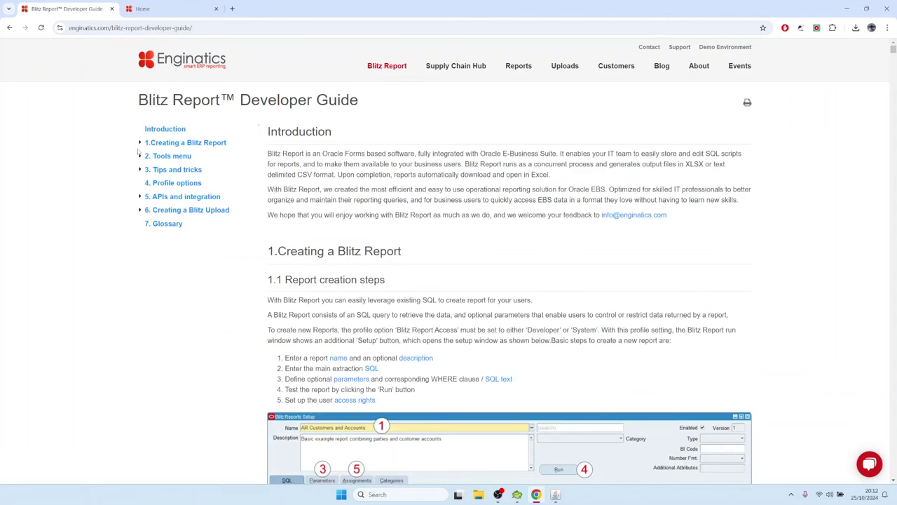
{"action": "left_click", "coordinate": [142, 144]}
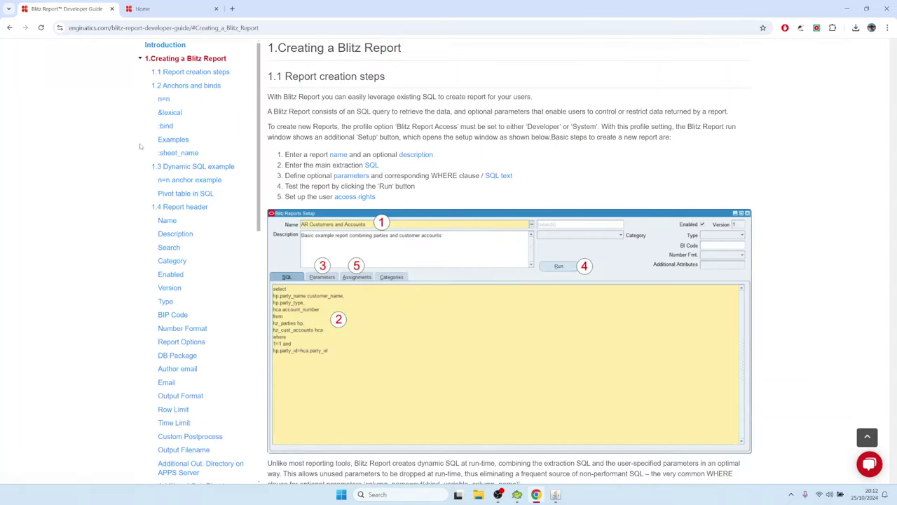
{"action": "left_click", "coordinate": [171, 88]}
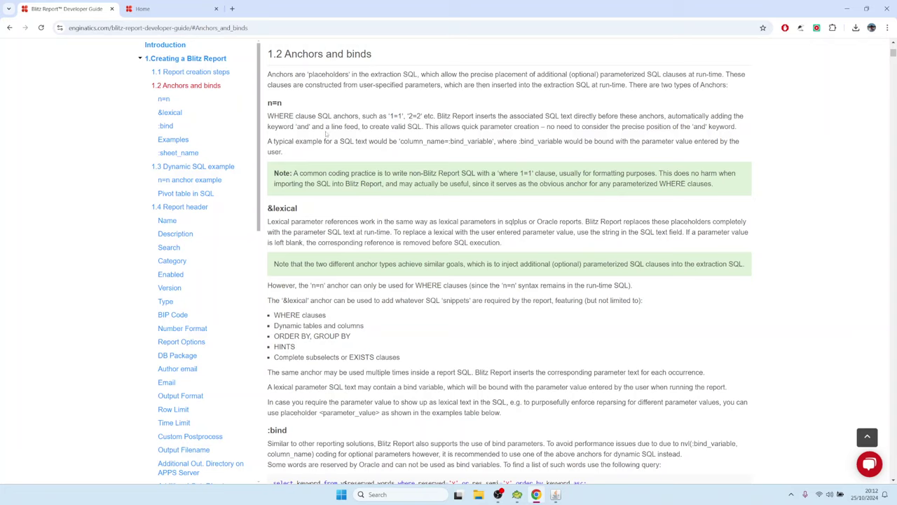
Step: Read the guide's explanations of n=n anchors, &lexical anchors and :bind variables, including the examples table
{"action": "left_click_drag", "start_coordinate": [273, 117], "coordinate": [295, 117]}
{"action": "left_click_drag", "start_coordinate": [298, 208], "coordinate": [267, 214]}
{"action": "scroll", "coordinate": [363, 222], "scroll_direction": "down", "scroll_amount": 3}
{"action": "scroll", "coordinate": [300, 122], "scroll_direction": "up", "scroll_amount": 2}
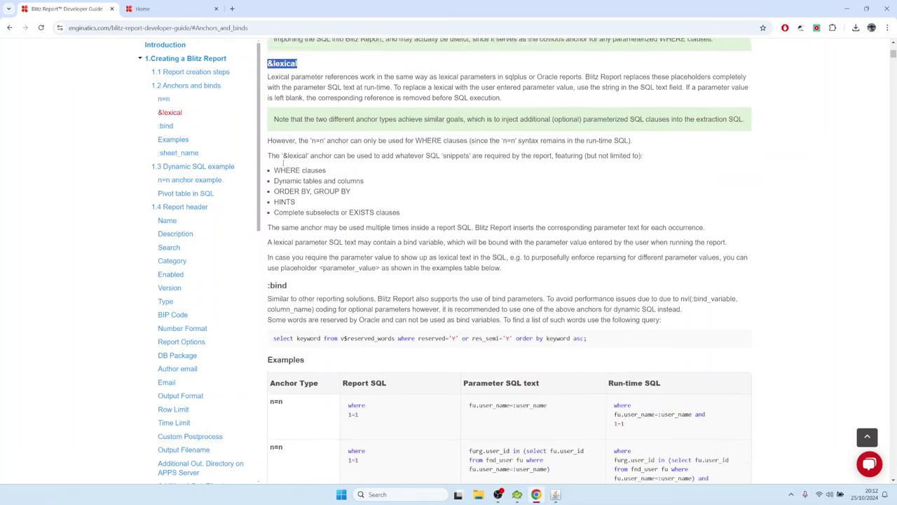
{"action": "left_click_drag", "start_coordinate": [294, 345], "coordinate": [267, 344]}
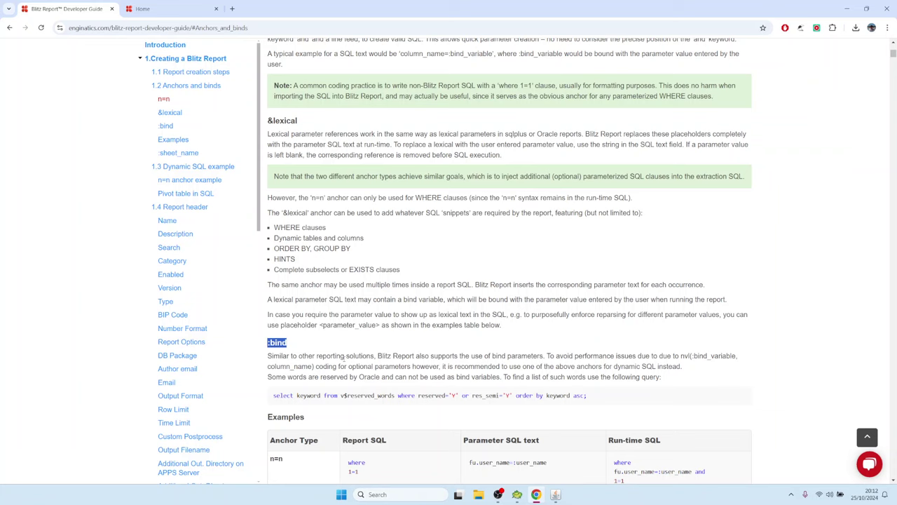
{"action": "scroll", "coordinate": [345, 355], "scroll_direction": "down", "scroll_amount": 4}
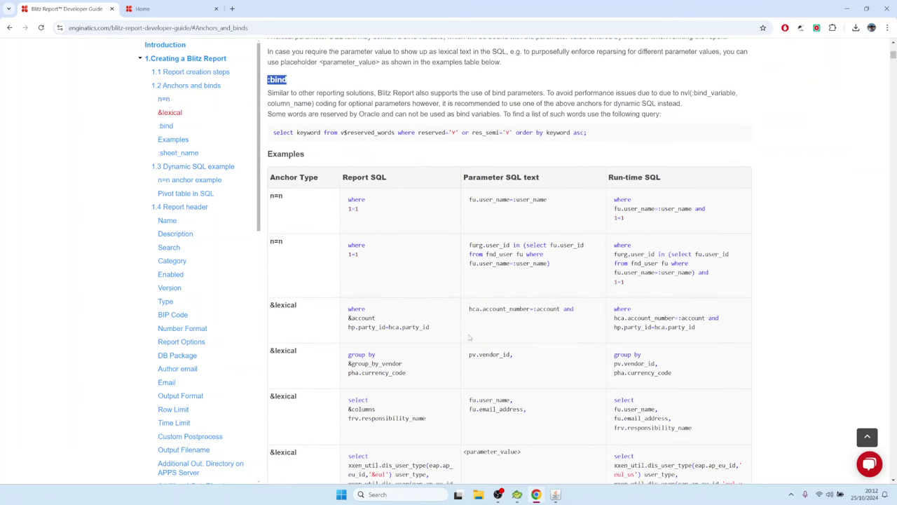
{"action": "scroll", "coordinate": [454, 326], "scroll_direction": "down", "scroll_amount": 3}
{"action": "scroll", "coordinate": [453, 322], "scroll_direction": "up", "scroll_amount": 7}
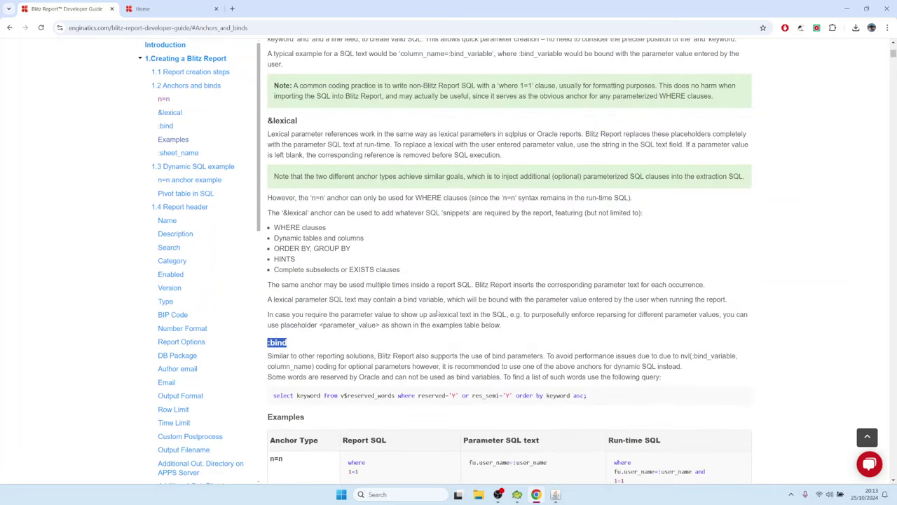
Step: Switch to Oracle Applications and run the AP Test report with the preset Invoice Creation Date From parameter
{"action": "left_click", "coordinate": [555, 494]}
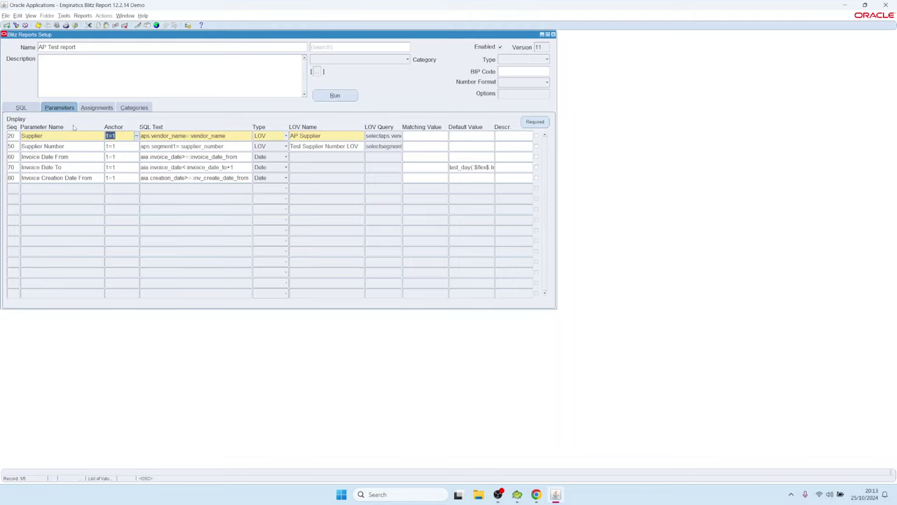
{"action": "left_click", "coordinate": [341, 97]}
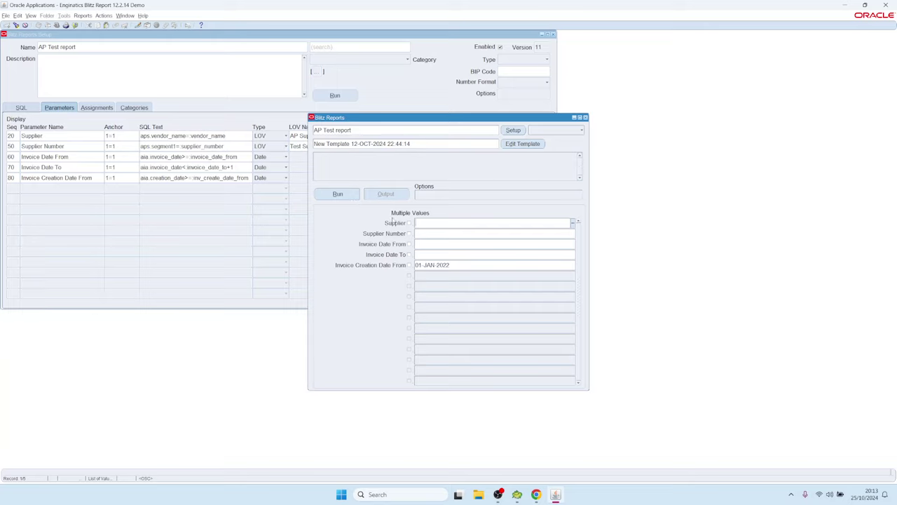
{"action": "left_click_drag", "start_coordinate": [457, 265], "coordinate": [396, 259]}
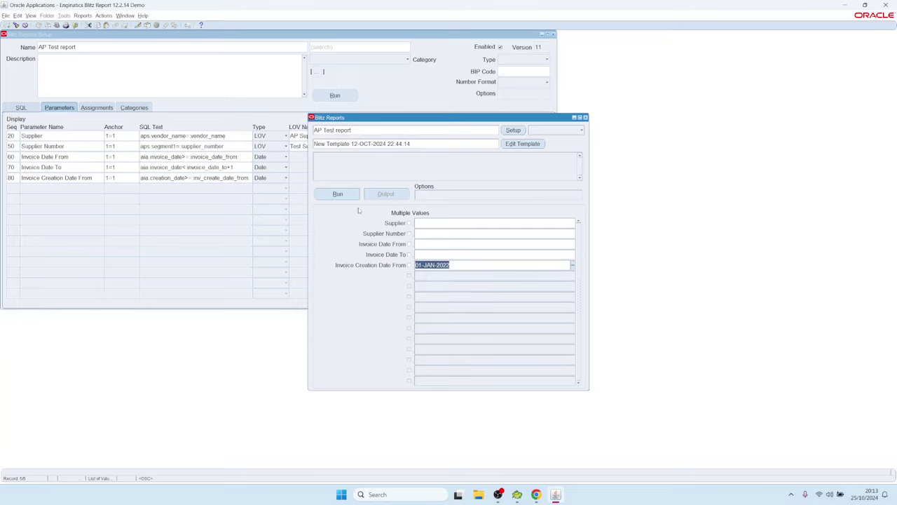
{"action": "left_click", "coordinate": [337, 194]}
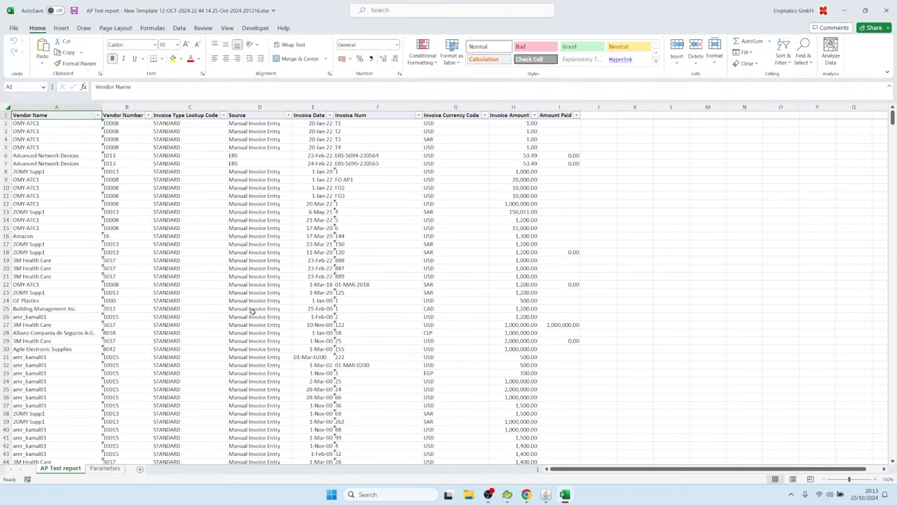
Step: Examine the run-time SQL on the output workbook's Parameters sheet, comparing the inserted creation date condition with the 1=1 anchor
{"action": "left_click", "coordinate": [105, 468]}
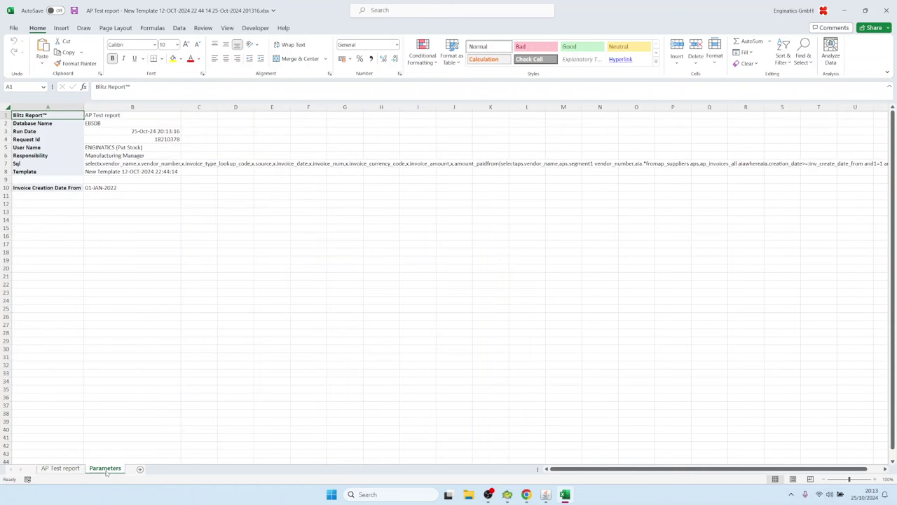
{"action": "double_click", "coordinate": [119, 164]}
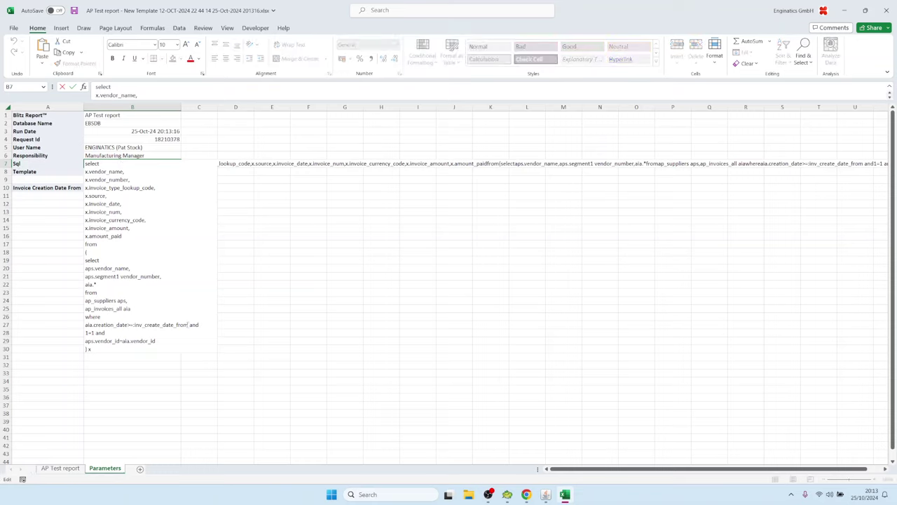
{"action": "left_click_drag", "start_coordinate": [189, 325], "coordinate": [78, 324]}
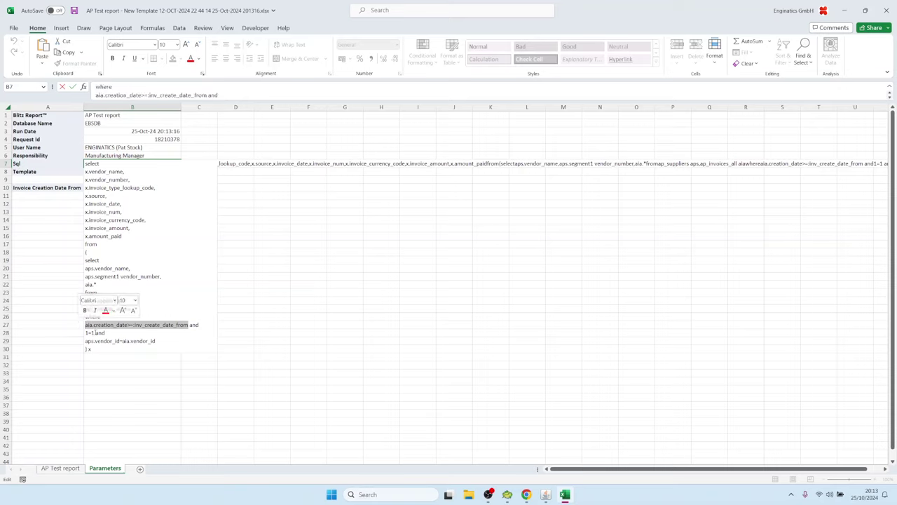
{"action": "left_click_drag", "start_coordinate": [95, 333], "coordinate": [84, 333]}
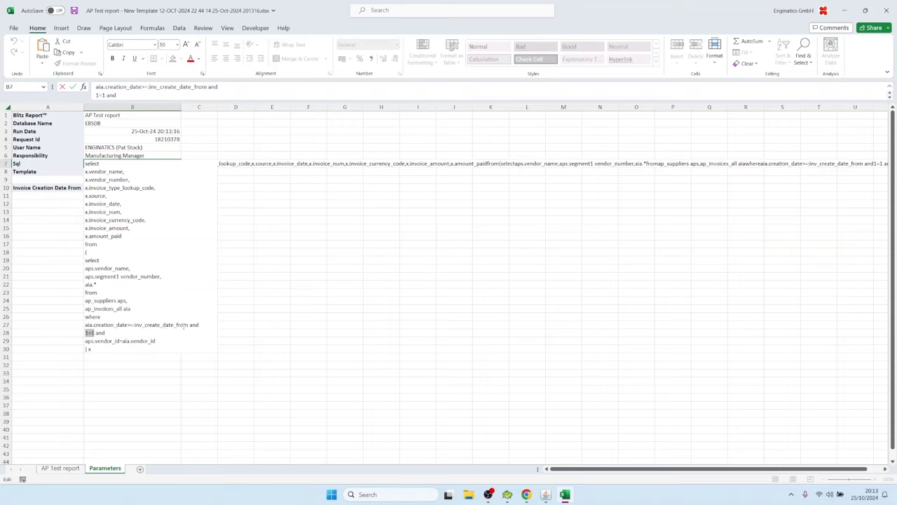
{"action": "left_click_drag", "start_coordinate": [189, 324], "coordinate": [74, 322]}
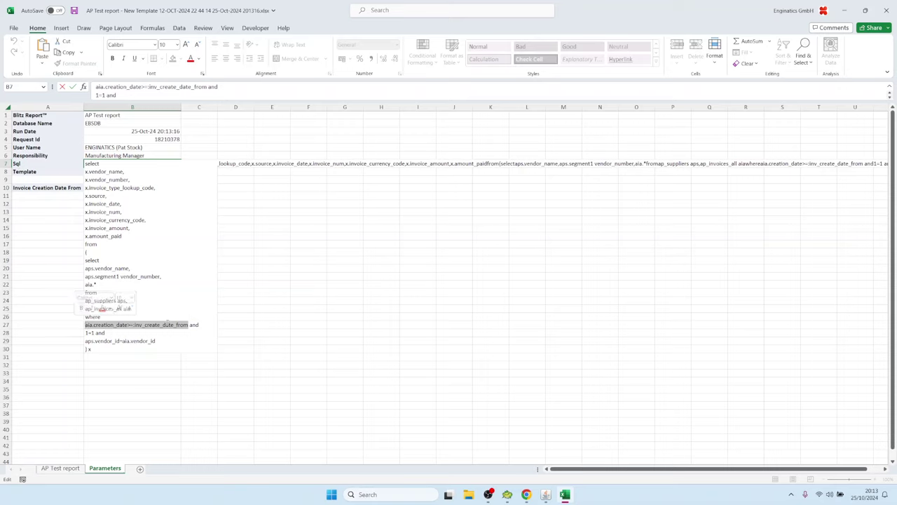
{"action": "left_click_drag", "start_coordinate": [86, 332], "coordinate": [95, 333]}
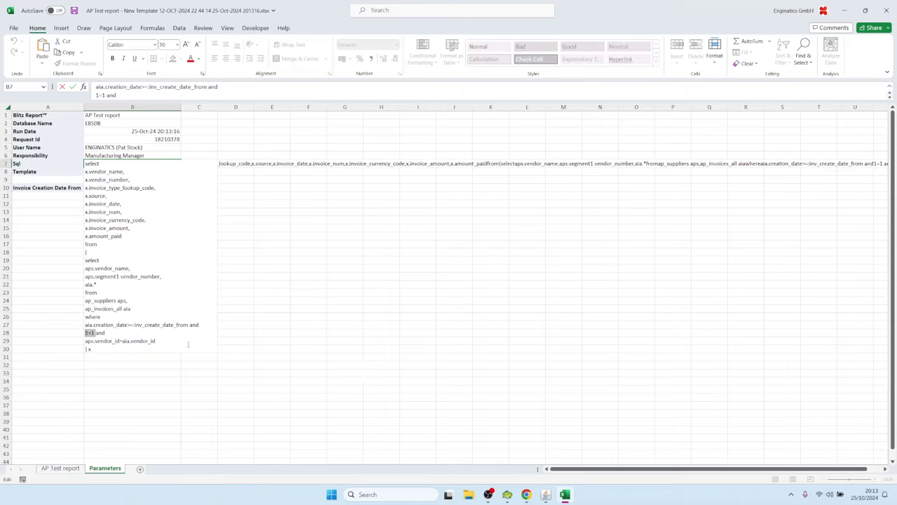
{"action": "left_click_drag", "start_coordinate": [186, 324], "coordinate": [85, 325]}
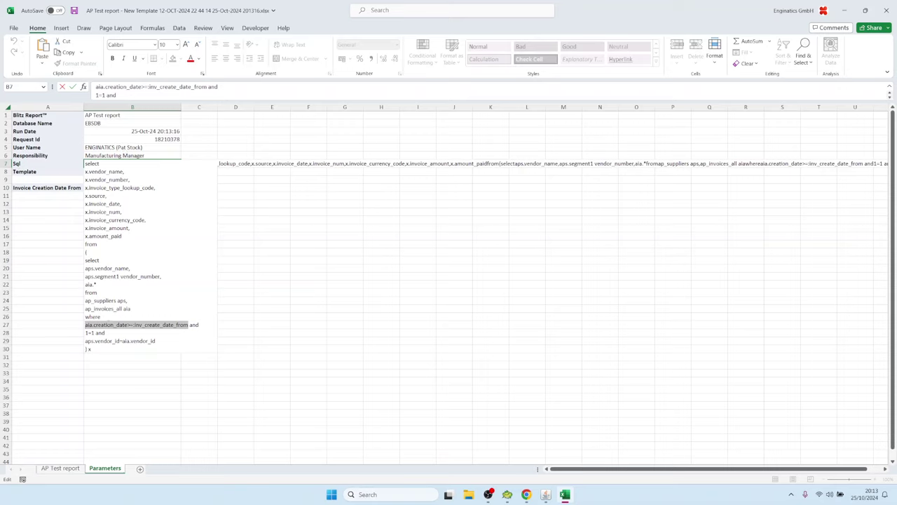
{"action": "left_click_drag", "start_coordinate": [95, 332], "coordinate": [85, 332]}
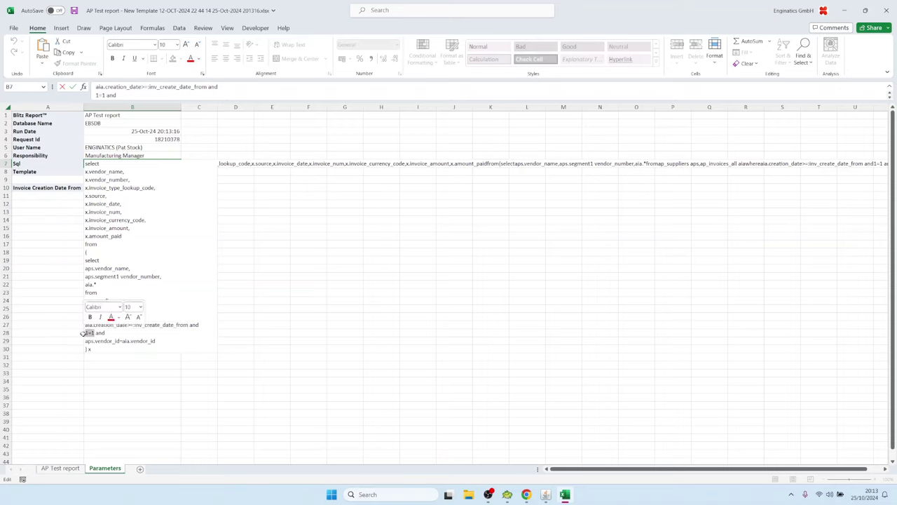
{"action": "key", "text": "Escape"}
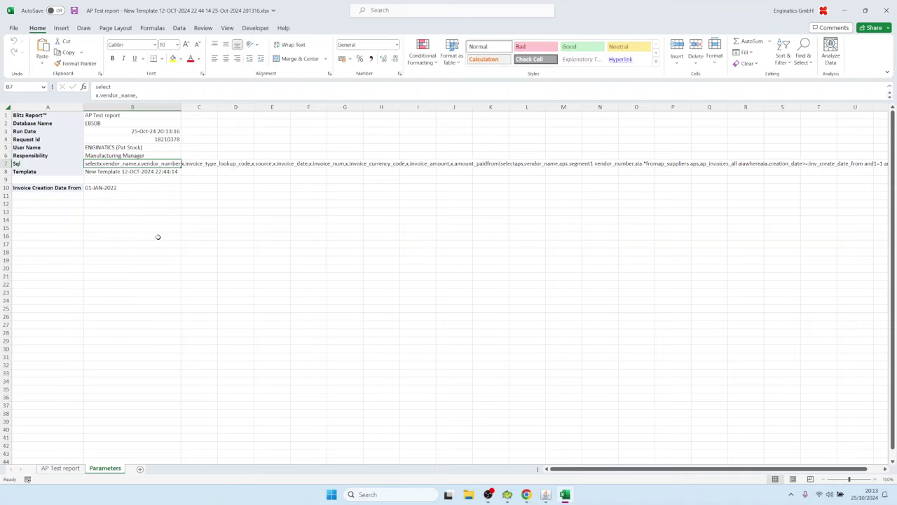
Step: Switch back to Oracle Applications and reopen the setup of the AP Test report
{"action": "mouse_move", "coordinate": [545, 498]}
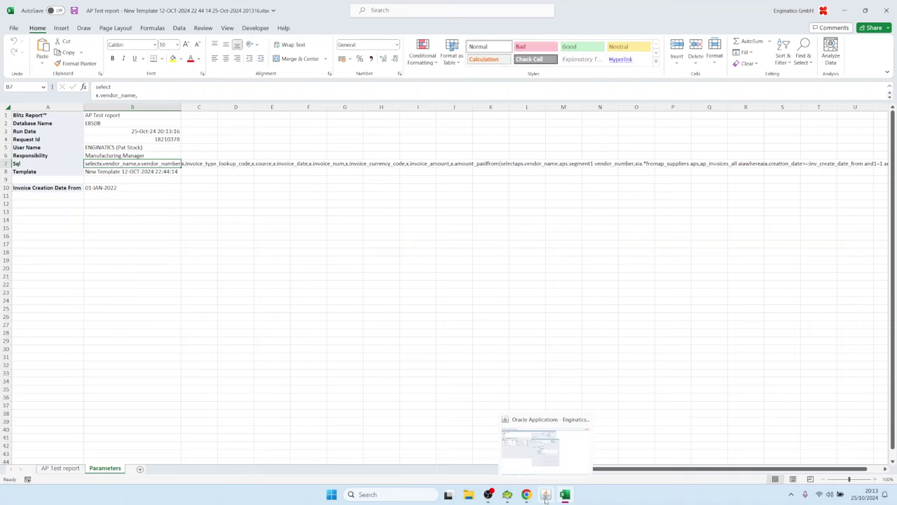
{"action": "left_click", "coordinate": [539, 443]}
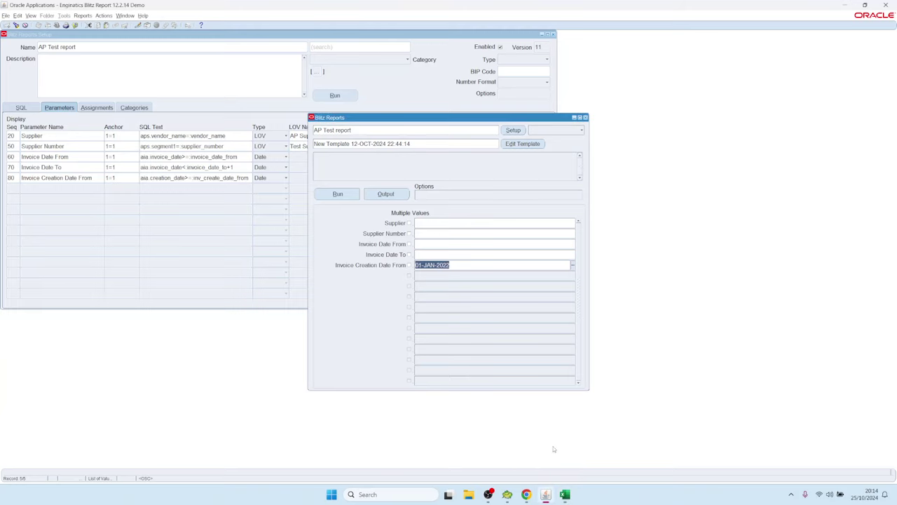
{"action": "left_click", "coordinate": [513, 130]}
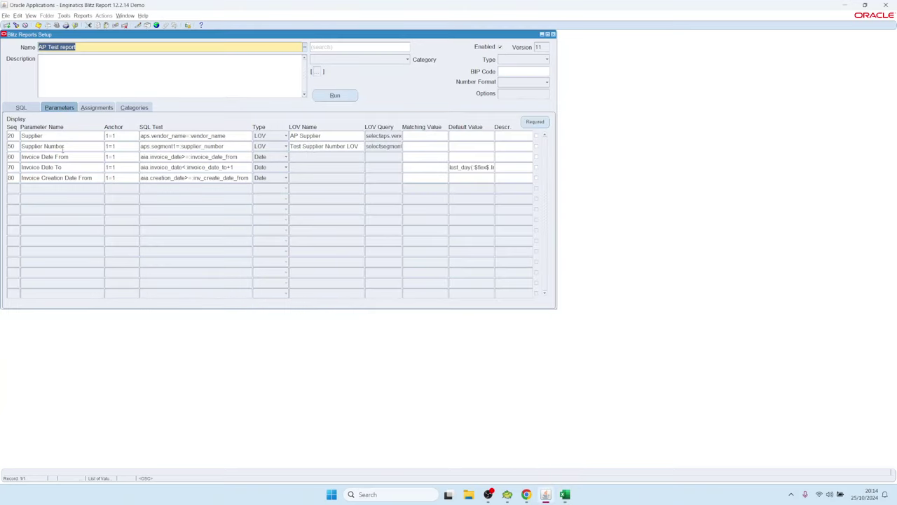
Step: Append the condition "and" with a 6=6 anchor to the end of the AP Test report's SQL WHERE clause
{"action": "left_click", "coordinate": [65, 146]}
{"action": "left_click", "coordinate": [28, 108]}
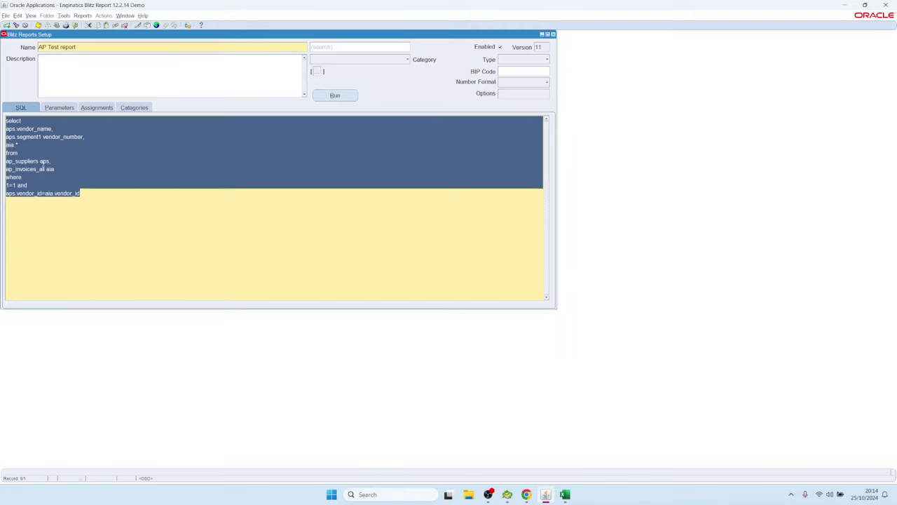
{"action": "left_click", "coordinate": [30, 184]}
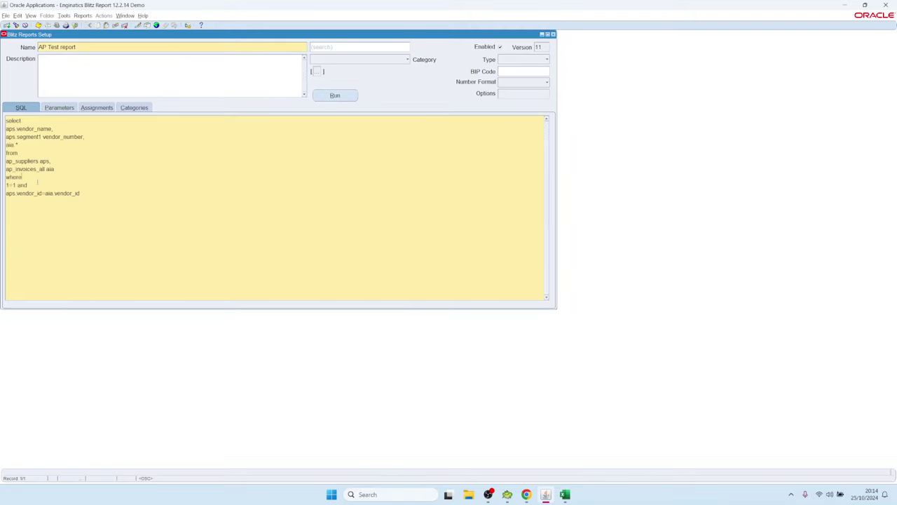
{"action": "type", "text": "and "}
{"action": "type", "text": "6=6"}
Step: Set the anchor of the Supplier Number parameter to 6=6
{"action": "left_click", "coordinate": [67, 107]}
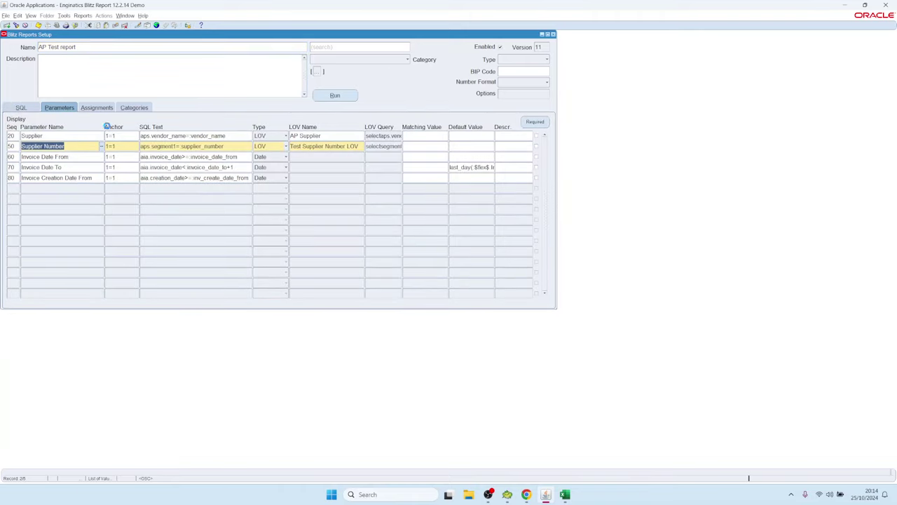
{"action": "double_click", "coordinate": [131, 146]}
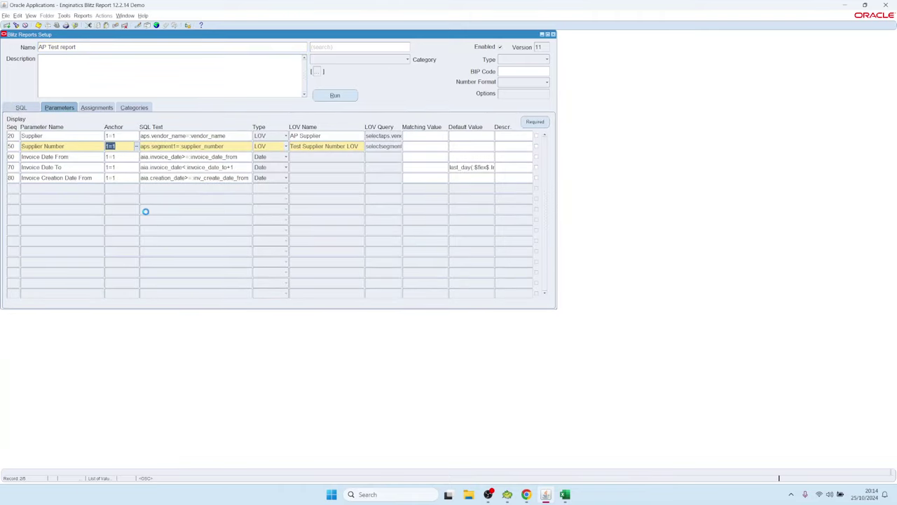
{"action": "left_click", "coordinate": [118, 202]}
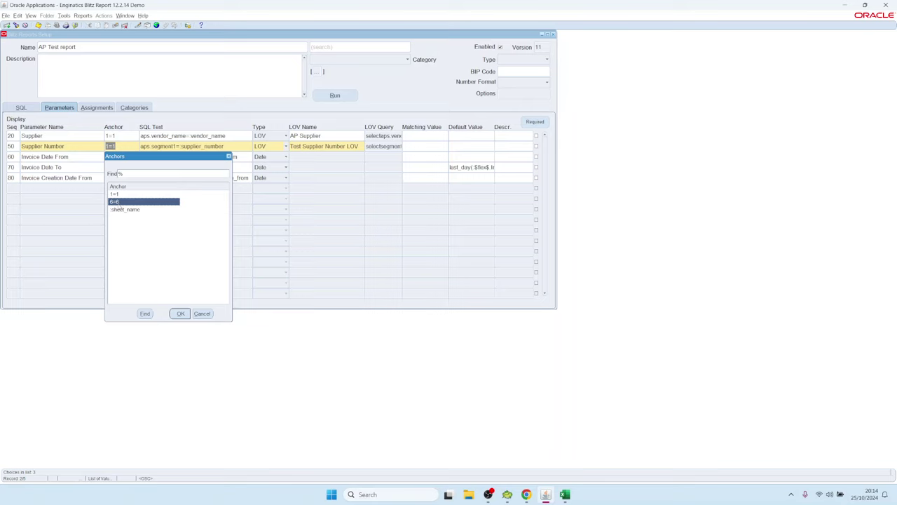
{"action": "double_click", "coordinate": [119, 202]}
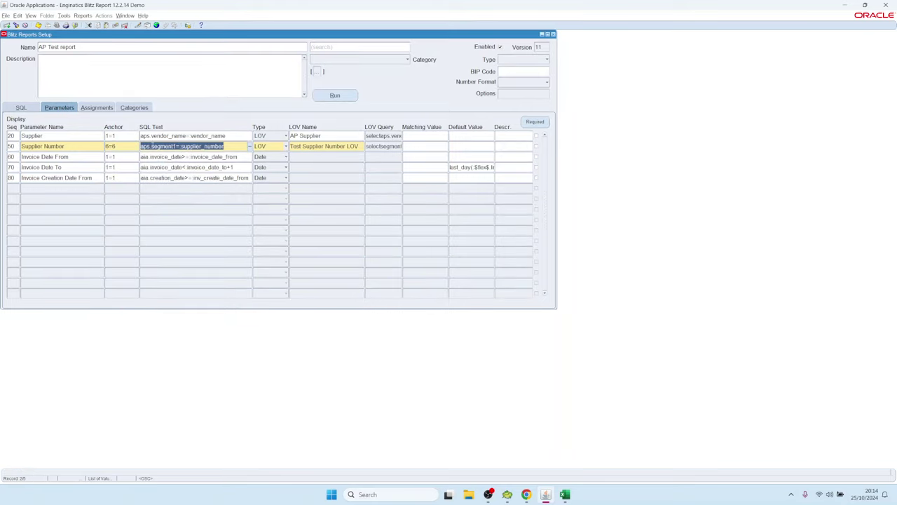
Step: Run the AP Test report with Supplier Number set to the GE Plastics entry and the preset Invoice Creation Date From
{"action": "left_click", "coordinate": [341, 101]}
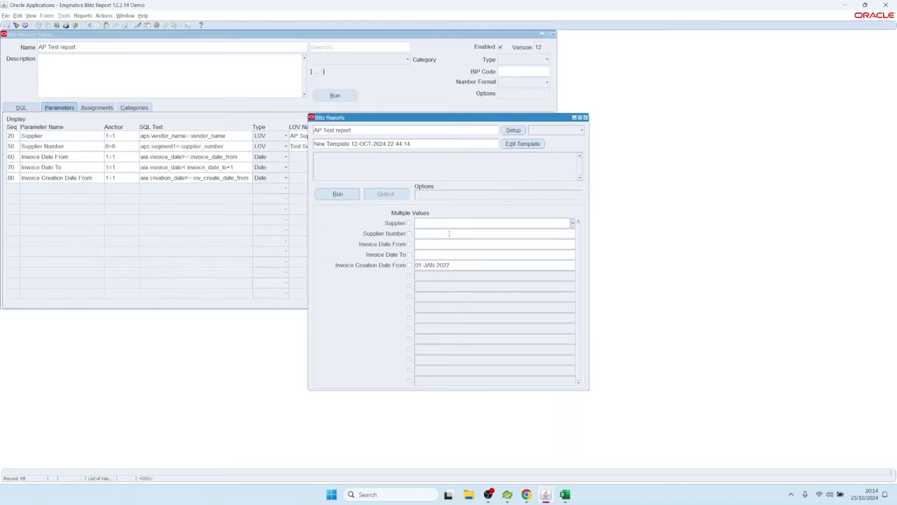
{"action": "double_click", "coordinate": [448, 233]}
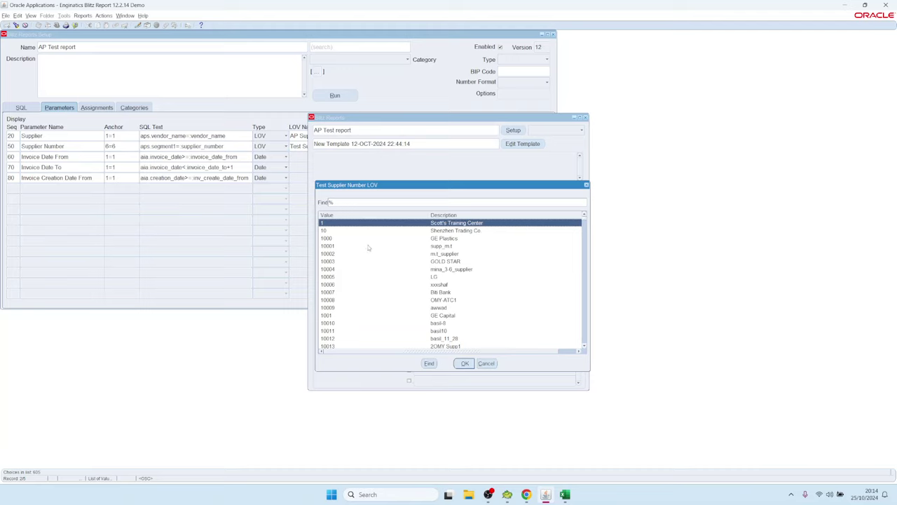
{"action": "left_click", "coordinate": [369, 246]}
{"action": "left_click", "coordinate": [389, 240]}
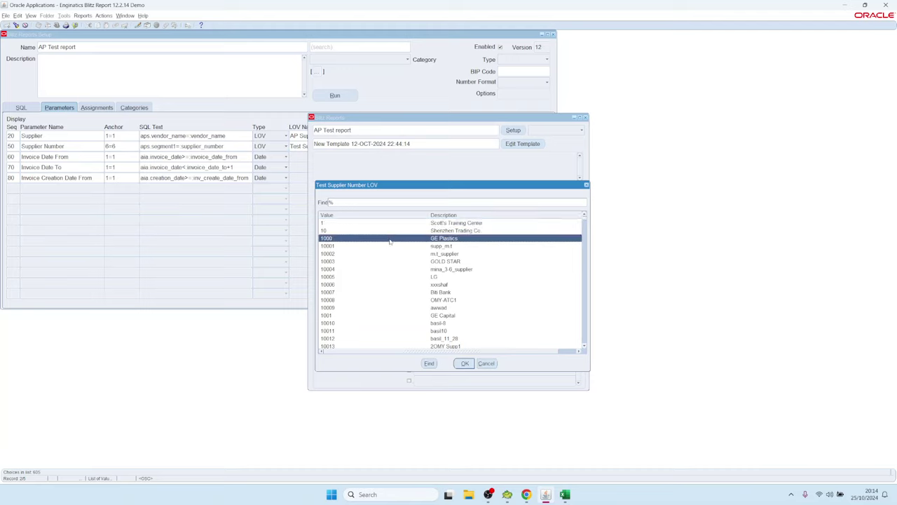
{"action": "left_click", "coordinate": [465, 363]}
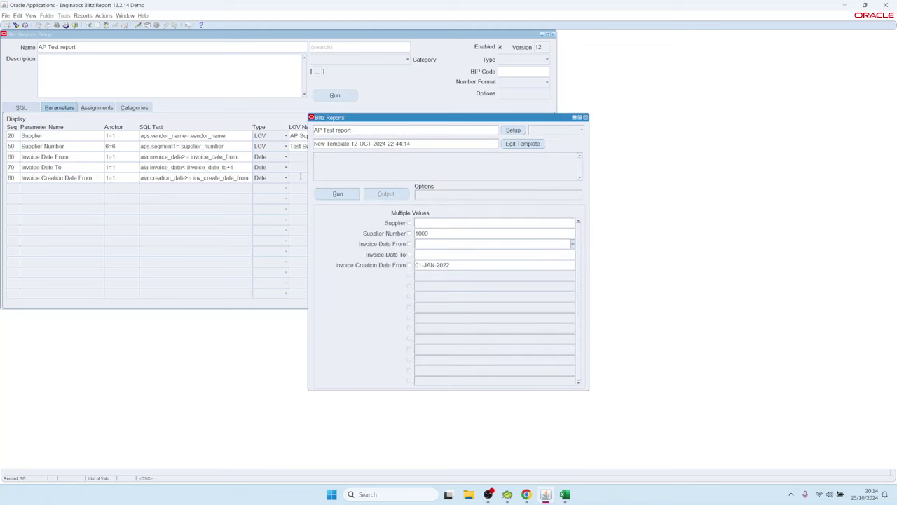
{"action": "left_click", "coordinate": [339, 195]}
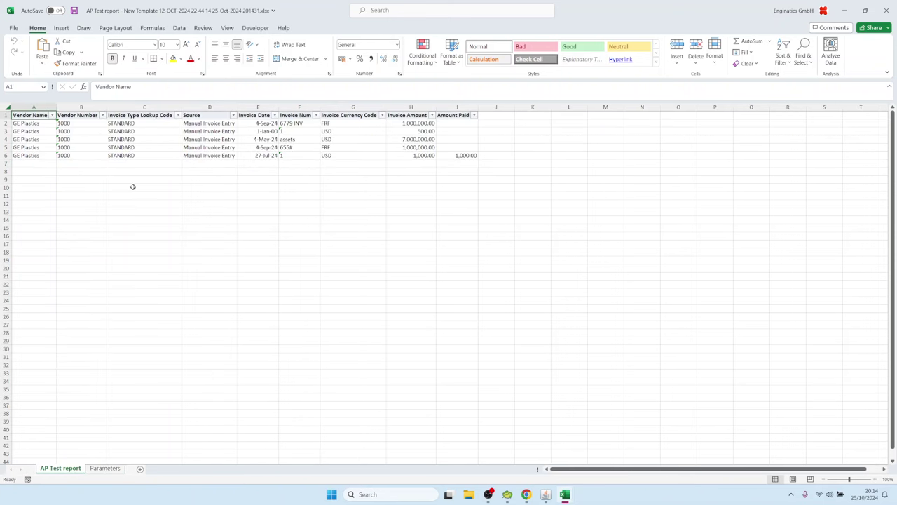
Step: Examine the run-time SQL on the output workbook's Parameters sheet, comparing the conditions inserted before the 1=1 and 6=6 anchors
{"action": "left_click", "coordinate": [108, 469]}
{"action": "double_click", "coordinate": [117, 163]}
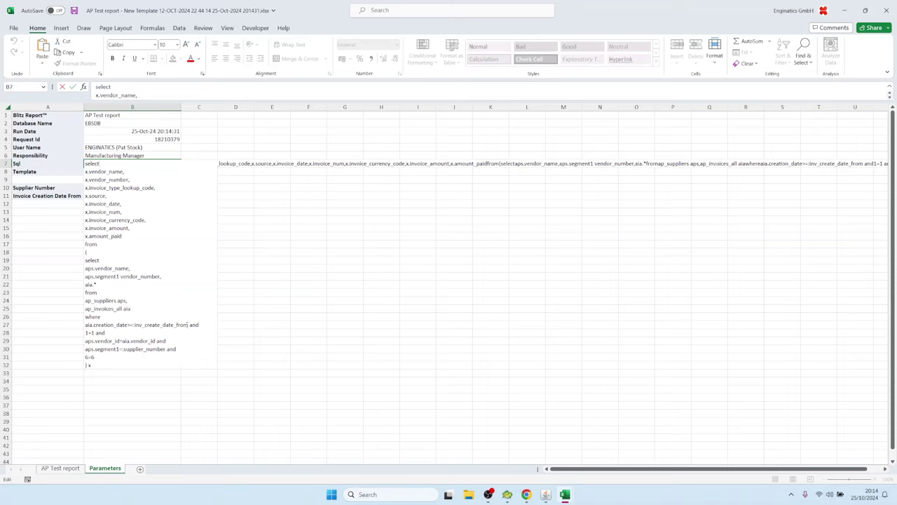
{"action": "left_click_drag", "start_coordinate": [186, 325], "coordinate": [94, 309]}
{"action": "double_click", "coordinate": [90, 332]}
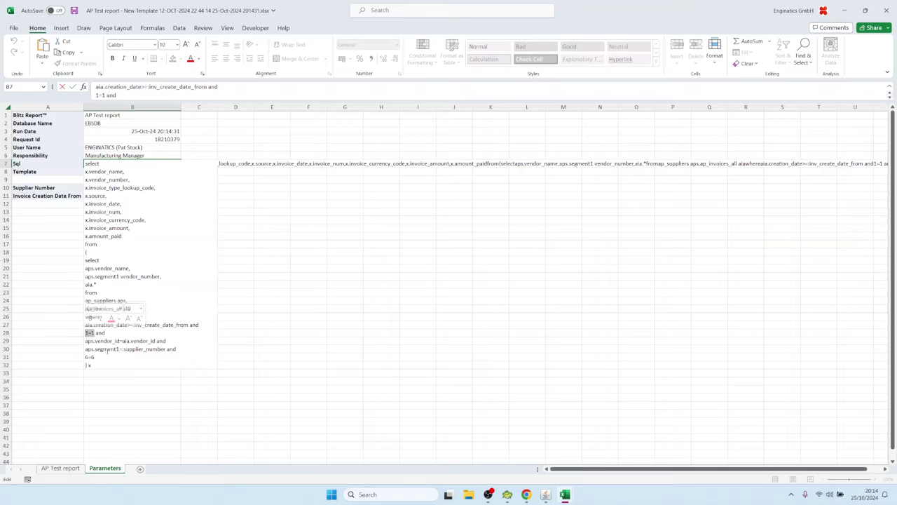
{"action": "left_click_drag", "start_coordinate": [166, 349], "coordinate": [84, 357]}
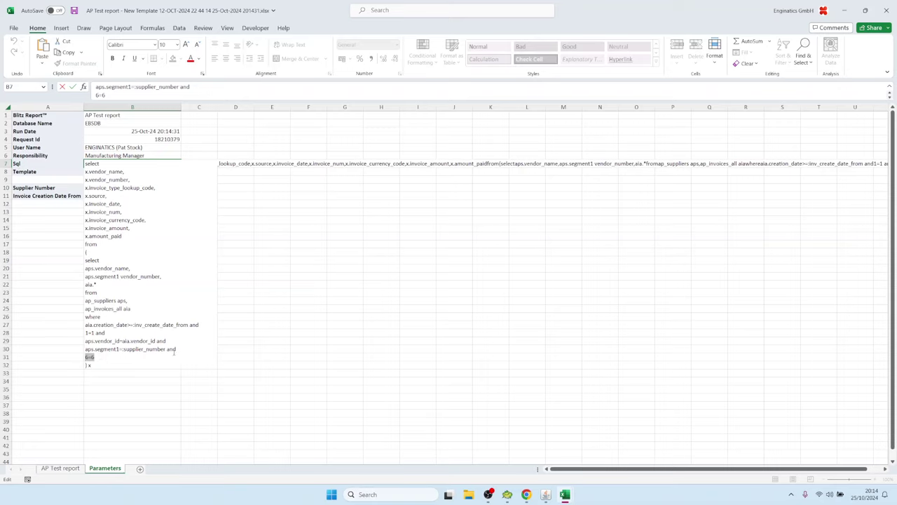
{"action": "left_click_drag", "start_coordinate": [182, 346], "coordinate": [83, 348]}
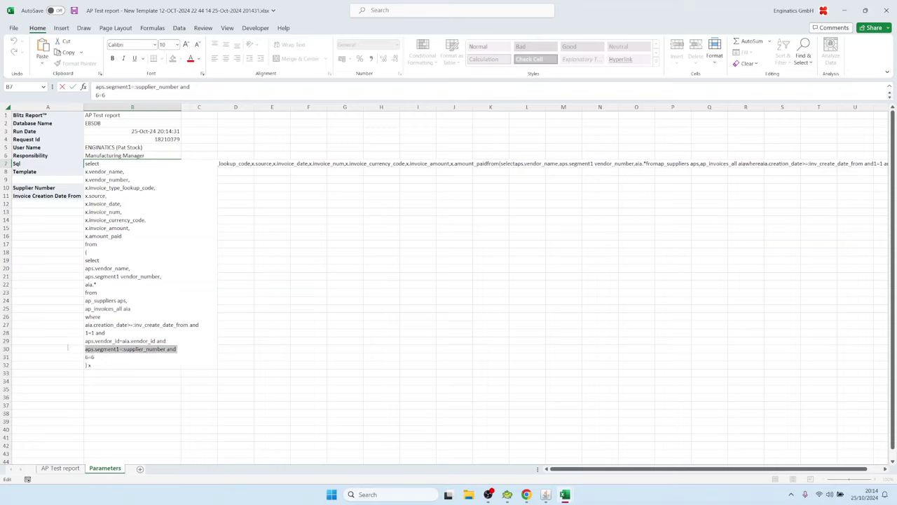
{"action": "left_click_drag", "start_coordinate": [198, 324], "coordinate": [84, 324]}
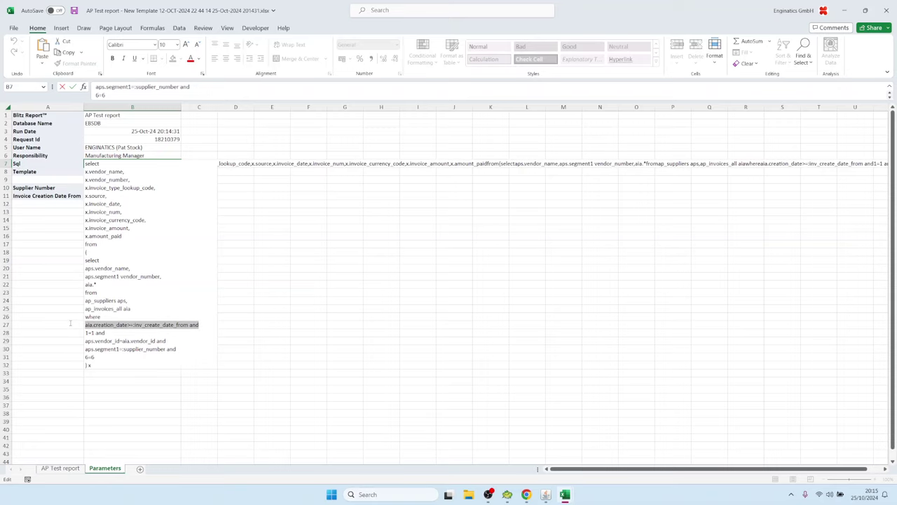
{"action": "key", "text": "Escape"}
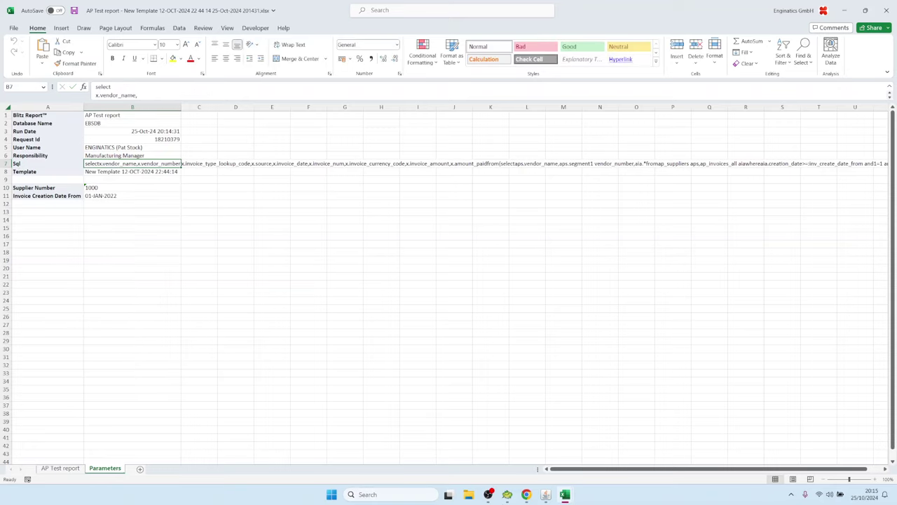
Step: Switch to the Blitz Report Developer Guide in the browser and read the n=n and &lexical anchor sections
{"action": "left_click", "coordinate": [536, 497]}
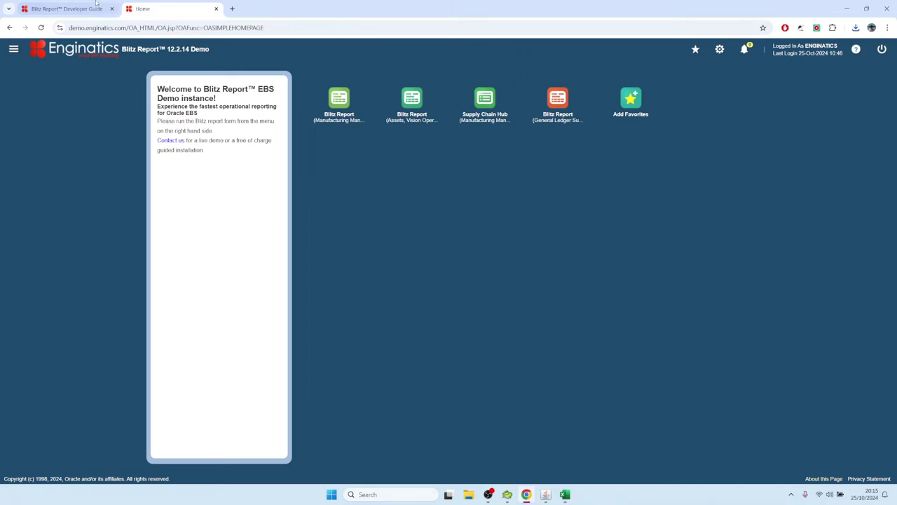
{"action": "left_click", "coordinate": [66, 8]}
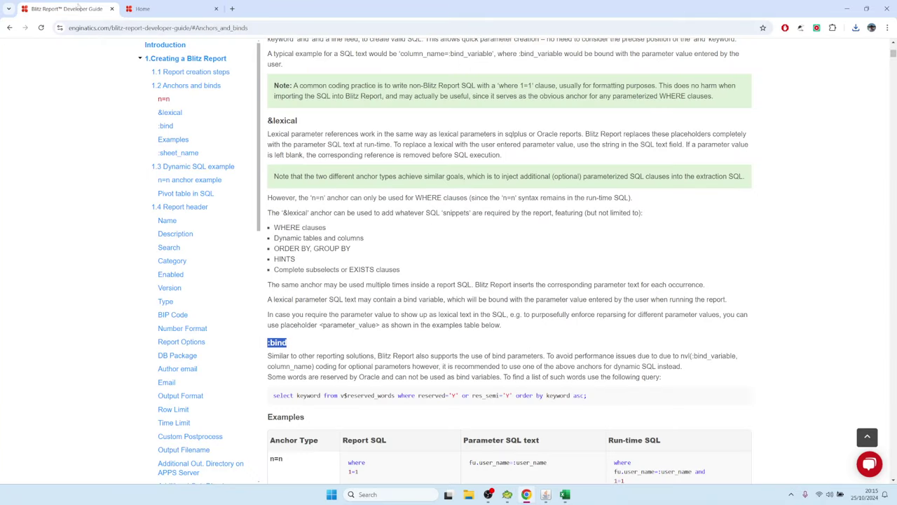
{"action": "left_click", "coordinate": [164, 98]}
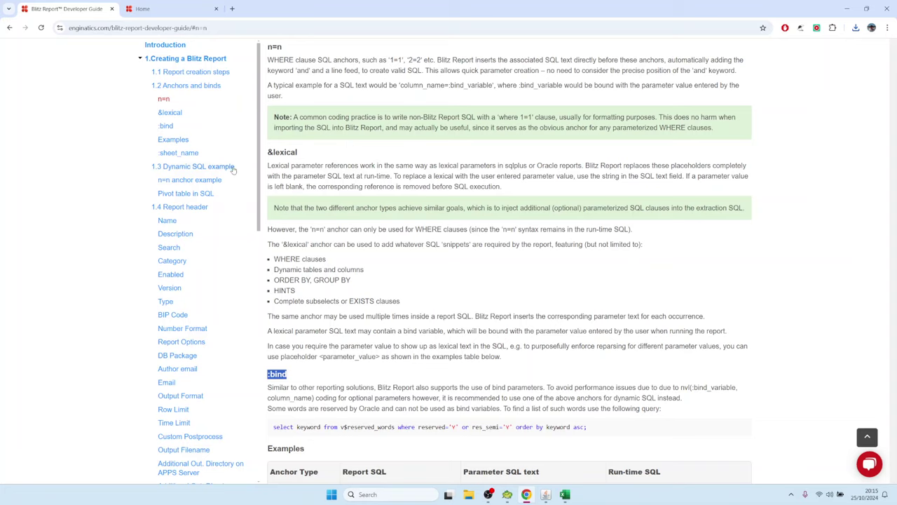
{"action": "left_click_drag", "start_coordinate": [302, 157], "coordinate": [268, 159]}
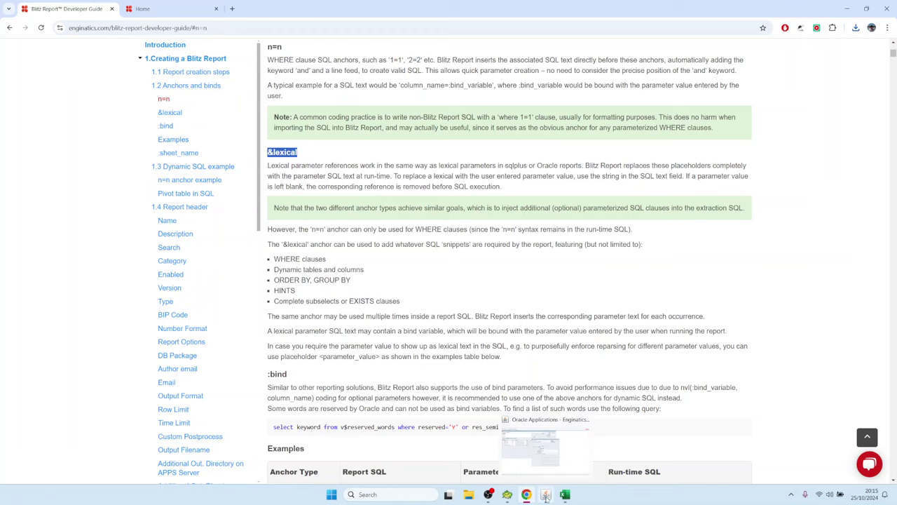
Step: Switch to Oracle Applications, reopen the AP Test report's setup and insert an &where_clause line below "1=1 and" in its SQL
{"action": "left_click", "coordinate": [550, 467]}
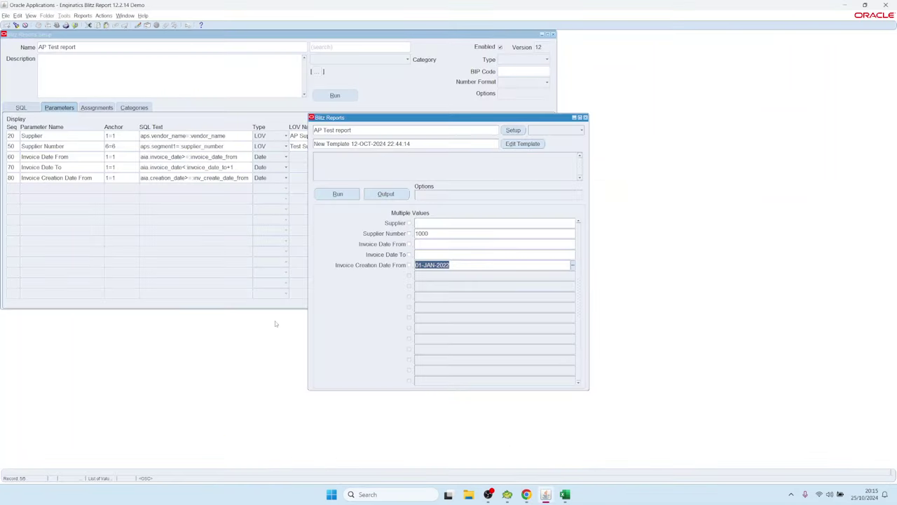
{"action": "left_click", "coordinate": [514, 130]}
{"action": "left_click", "coordinate": [21, 107]}
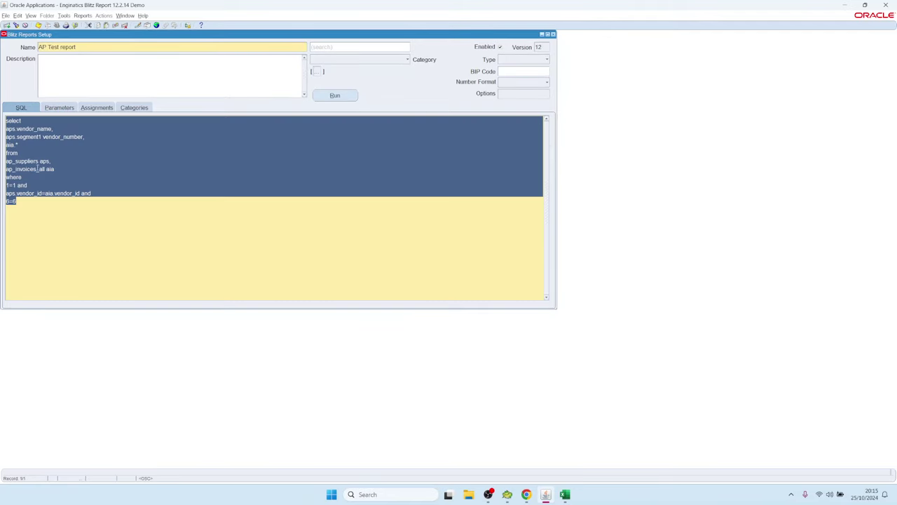
{"action": "left_click", "coordinate": [37, 177]}
{"action": "left_click", "coordinate": [40, 184]}
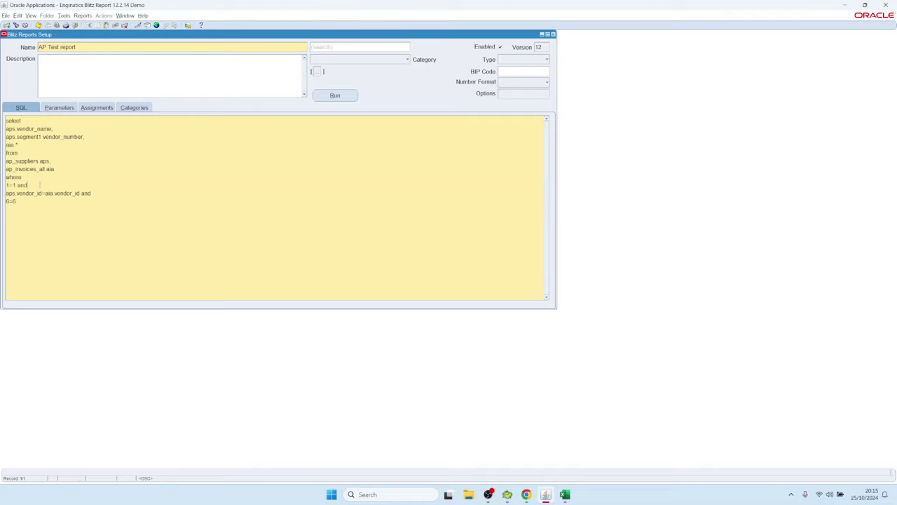
{"action": "key", "text": "Return"}
{"action": "type", "text": "&where_clause"}
{"action": "left_click_drag", "start_coordinate": [45, 193], "coordinate": [2, 192]}
Step: Set the anchor of the Supplier parameter to &where_clause
{"action": "left_click", "coordinate": [60, 109]}
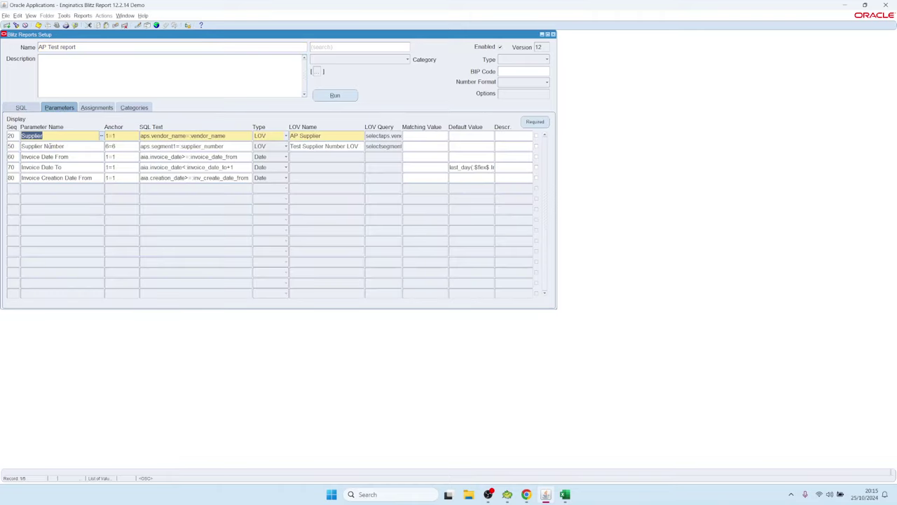
{"action": "left_click", "coordinate": [133, 137]}
{"action": "left_click", "coordinate": [137, 136]}
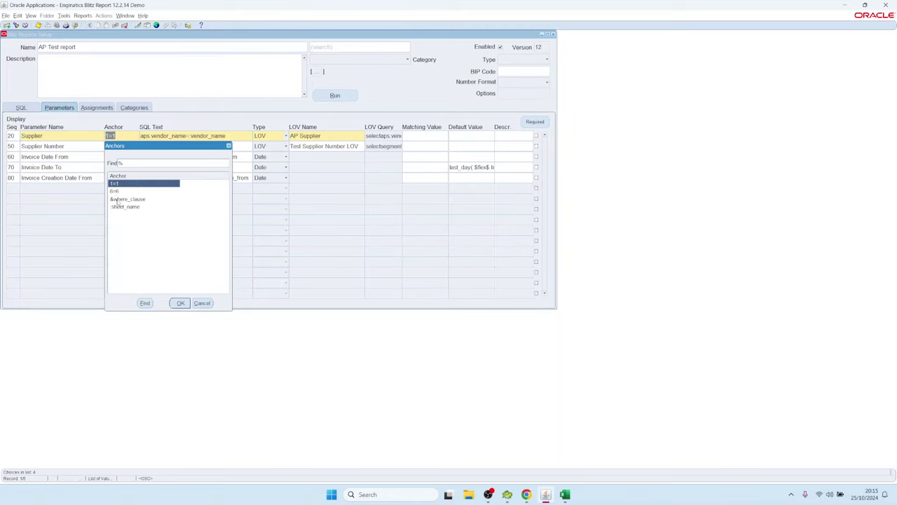
{"action": "left_click", "coordinate": [128, 200]}
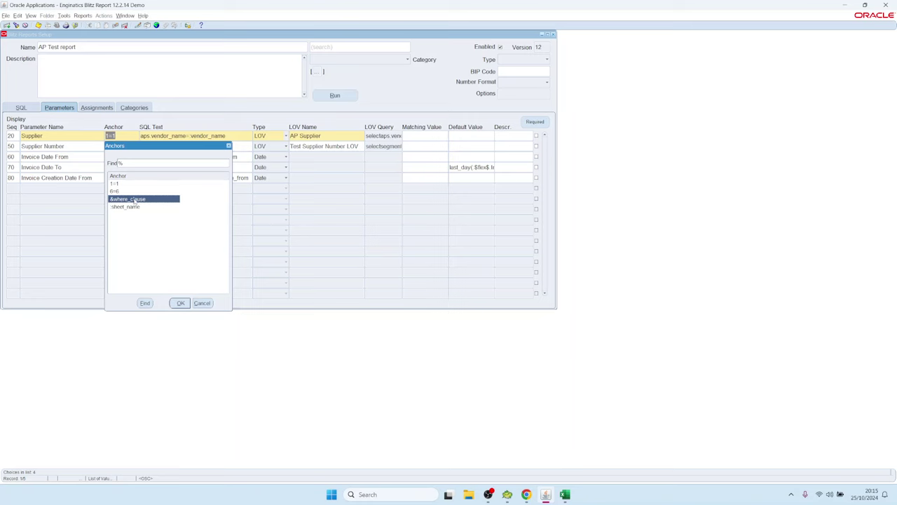
{"action": "double_click", "coordinate": [133, 200]}
Step: Append "and" to the Supplier parameter's SQL text after the vendor name condition
{"action": "left_click_drag", "start_coordinate": [230, 135], "coordinate": [144, 135]}
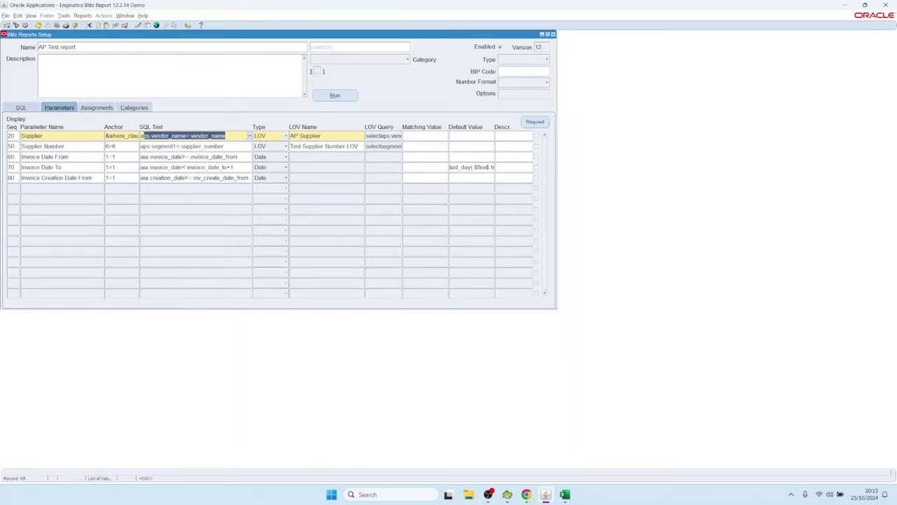
{"action": "left_click_drag", "start_coordinate": [227, 135], "coordinate": [148, 134]}
{"action": "double_click", "coordinate": [232, 135]}
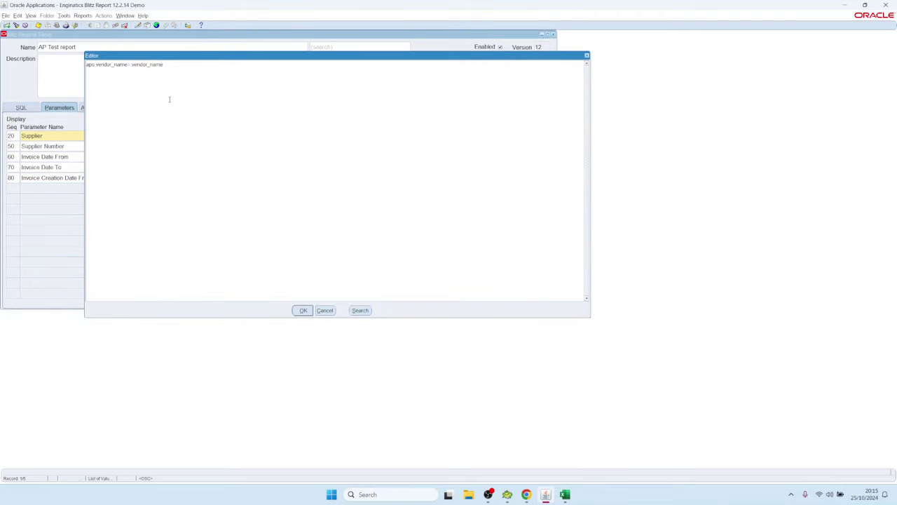
{"action": "type", "text": "and"}
{"action": "left_click", "coordinate": [302, 310]}
Step: Run the AP Test report with Supplier set to 3M Health Care and the preset Invoice Creation Date From
{"action": "left_click", "coordinate": [335, 94]}
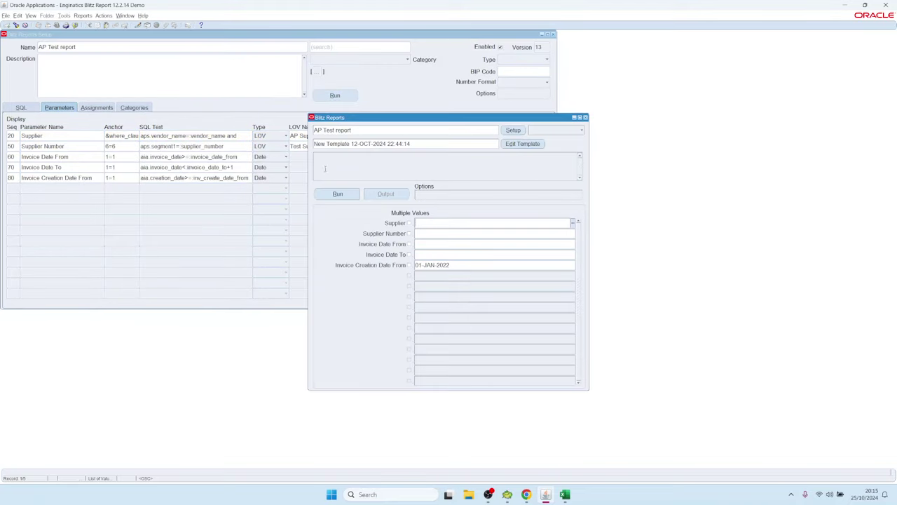
{"action": "double_click", "coordinate": [435, 223]}
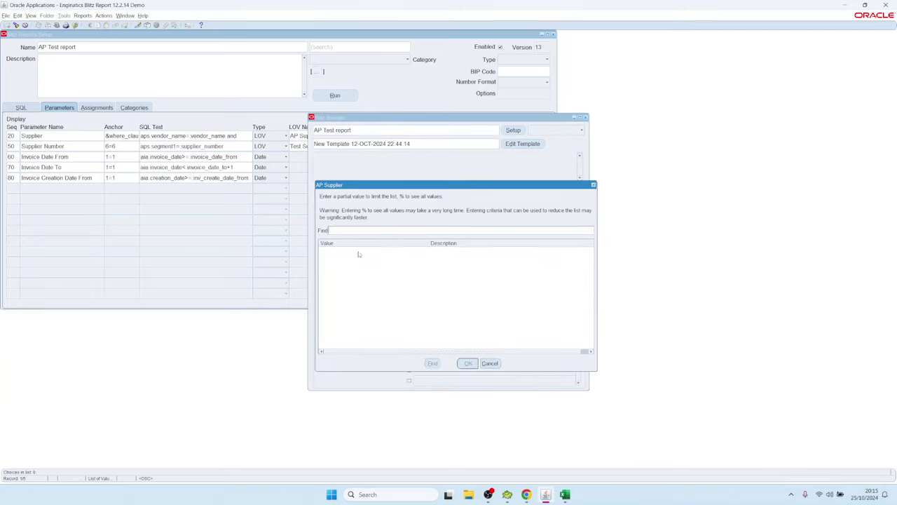
{"action": "type", "text": "%"}
{"action": "key", "text": "Return"}
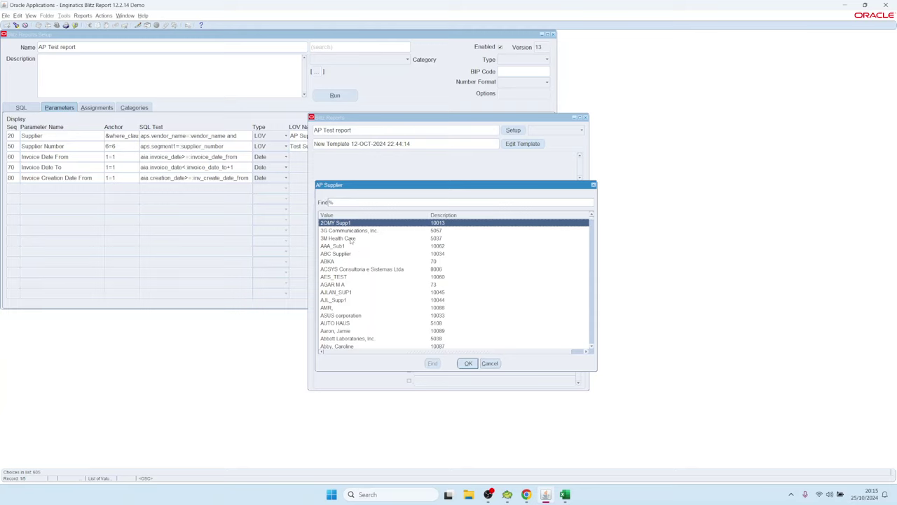
{"action": "double_click", "coordinate": [351, 239]}
{"action": "left_click", "coordinate": [355, 196]}
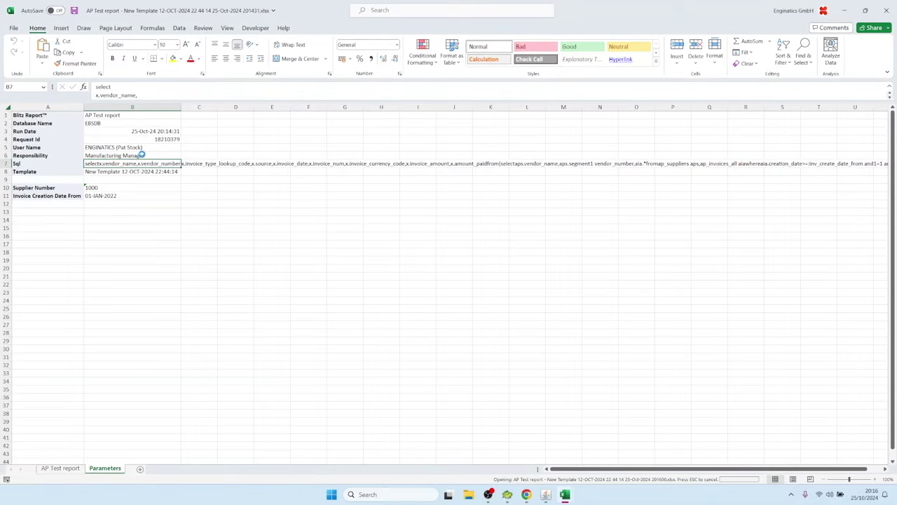
Step: Open the Sql cell on the Parameters sheet of the new AP Test report output and examine the vendor name condition below the 1=1 line
{"action": "left_click", "coordinate": [102, 468]}
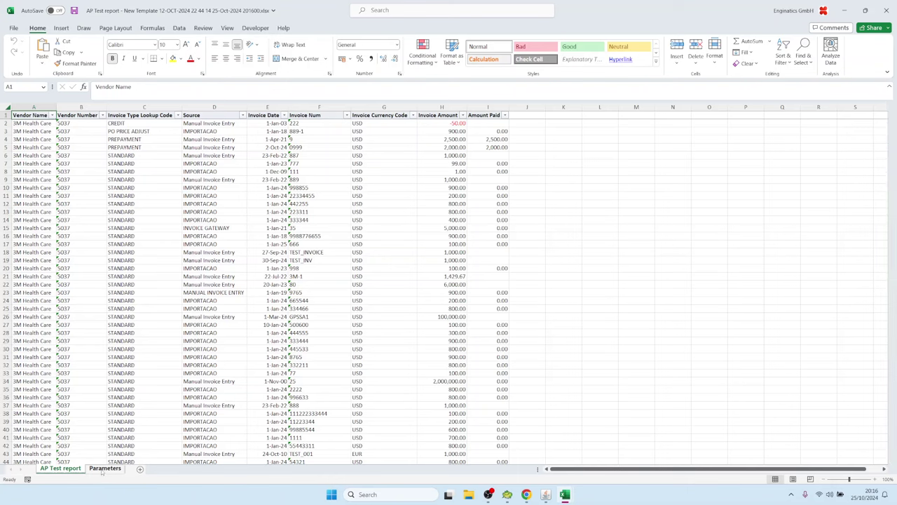
{"action": "double_click", "coordinate": [113, 164]}
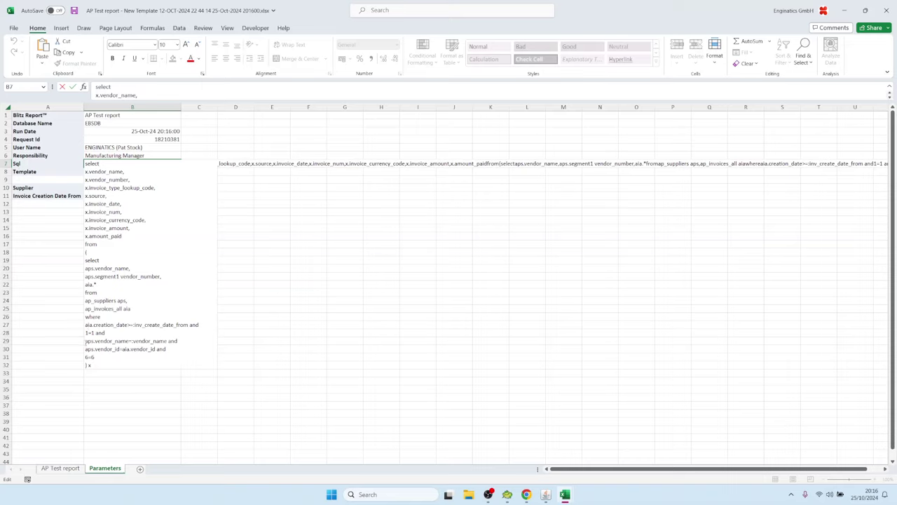
{"action": "left_click_drag", "start_coordinate": [85, 342], "coordinate": [186, 342]}
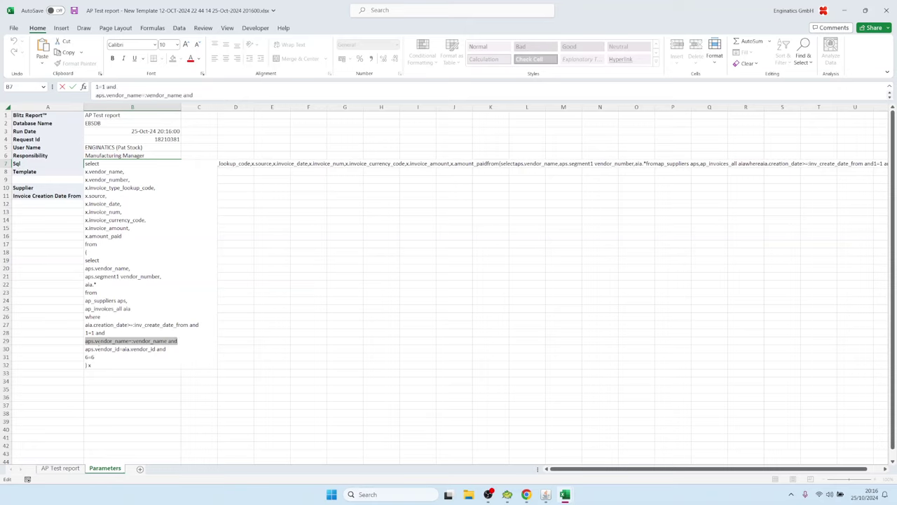
{"action": "left_click", "coordinate": [100, 163]}
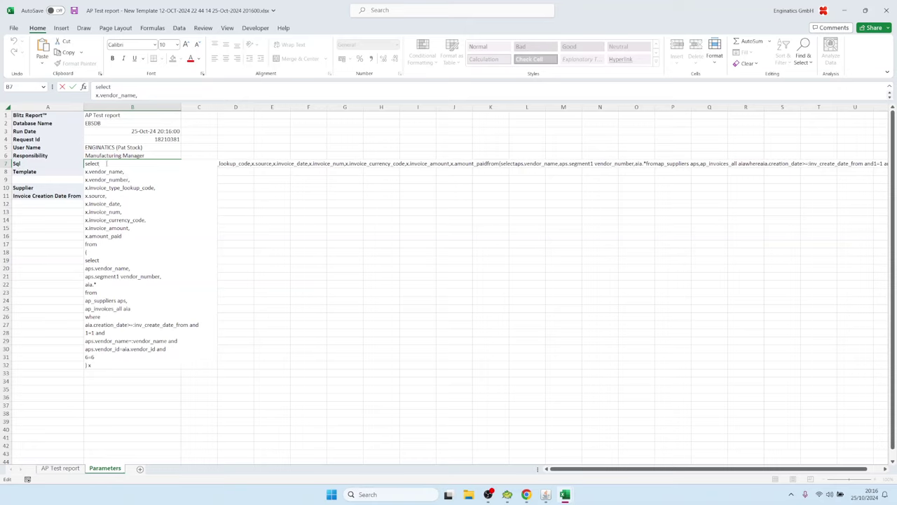
{"action": "left_click", "coordinate": [133, 180]}
{"action": "double_click", "coordinate": [89, 332]}
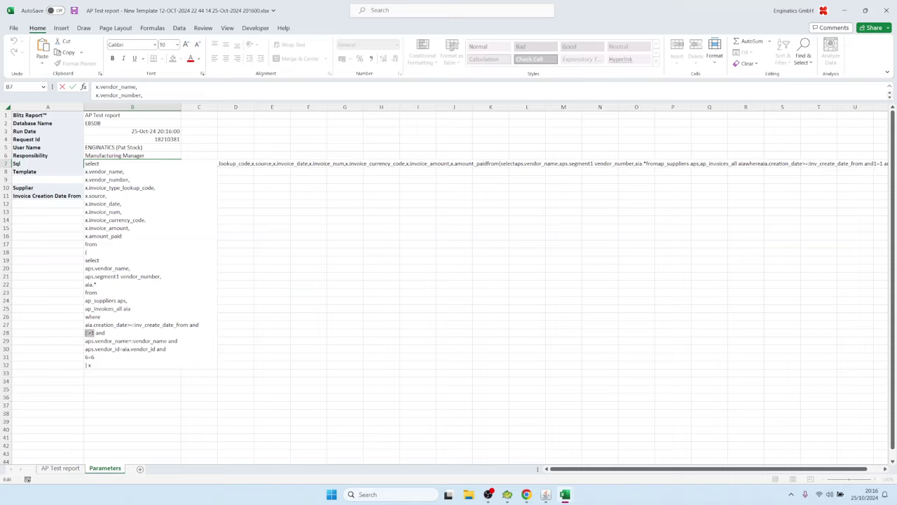
Step: Examine the "and" closing the vendor name condition and compare it with the 1=1 anchor line above it
{"action": "triple_click", "coordinate": [191, 341]}
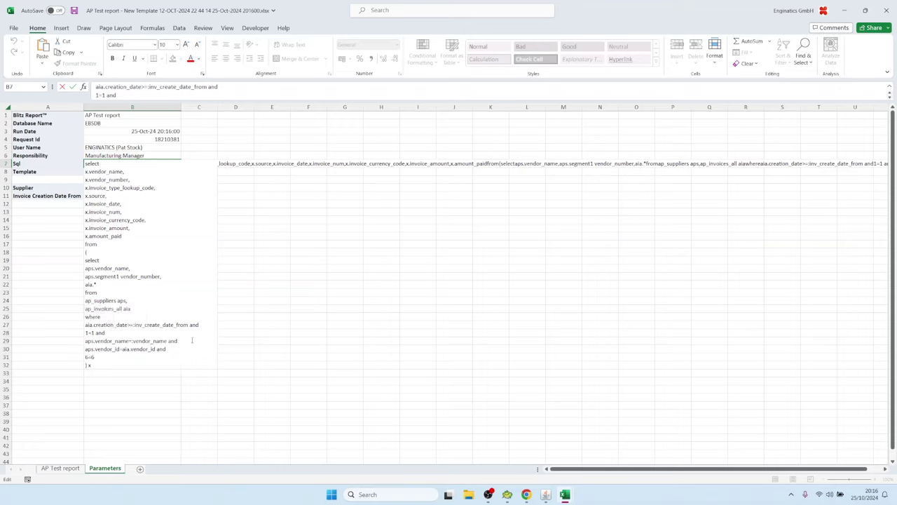
{"action": "left_click", "coordinate": [176, 342]}
{"action": "double_click", "coordinate": [173, 341]}
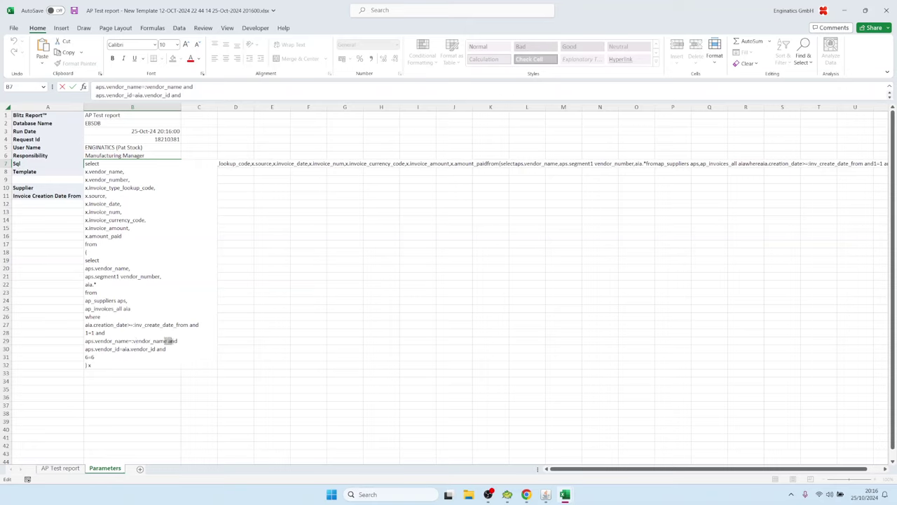
{"action": "left_click", "coordinate": [170, 340]}
{"action": "double_click", "coordinate": [172, 340]}
{"action": "left_click", "coordinate": [128, 339]}
{"action": "double_click", "coordinate": [94, 333]}
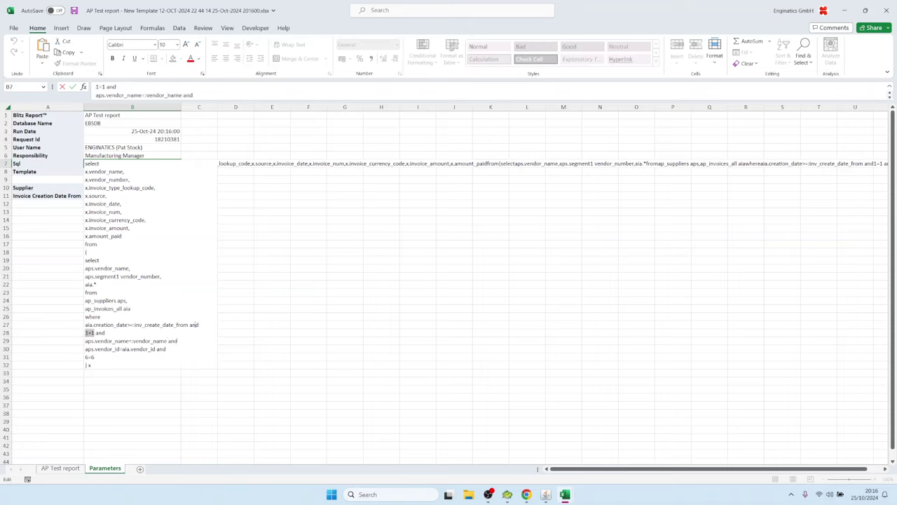
Step: Examine the creation date condition and its "and" above the 1=1 line, and close the Sql cell
{"action": "left_click_drag", "start_coordinate": [187, 324], "coordinate": [201, 325]}
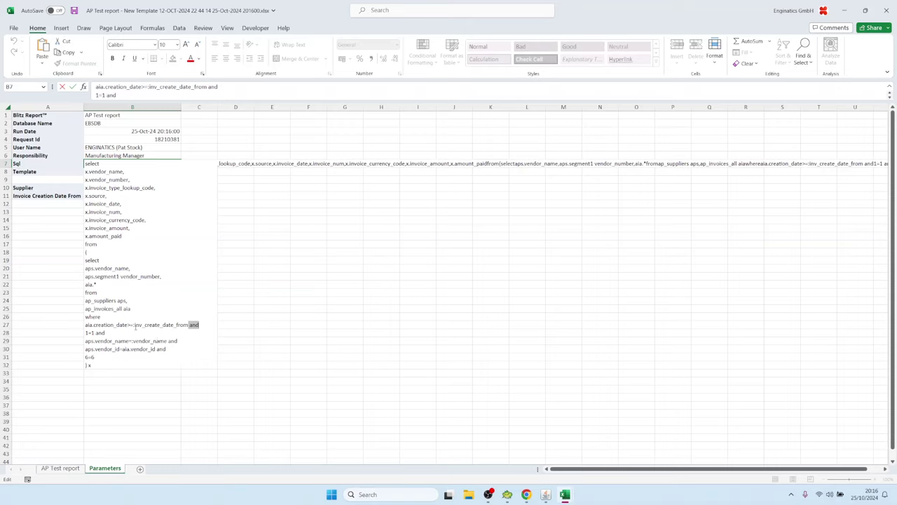
{"action": "left_click", "coordinate": [134, 326]}
{"action": "left_click_drag", "start_coordinate": [187, 325], "coordinate": [85, 325]}
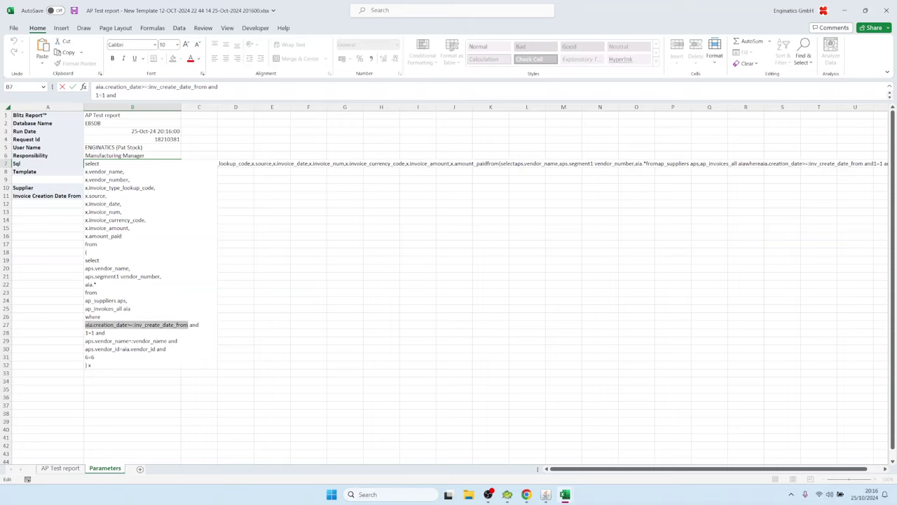
{"action": "left_click", "coordinate": [109, 196]}
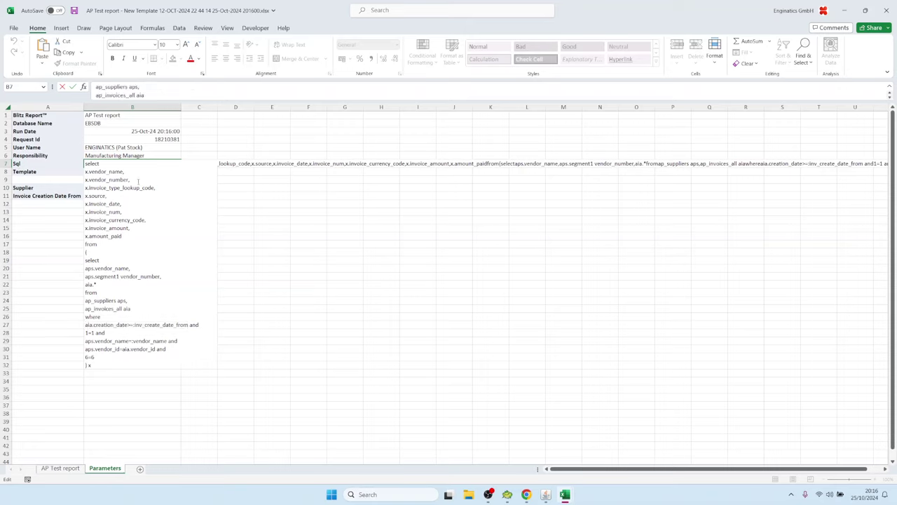
{"action": "left_click", "coordinate": [140, 181]}
{"action": "key", "text": "Escape"}
Step: Switch to Oracle Applications and reopen the AP Test report's setup
{"action": "left_click", "coordinate": [507, 494]}
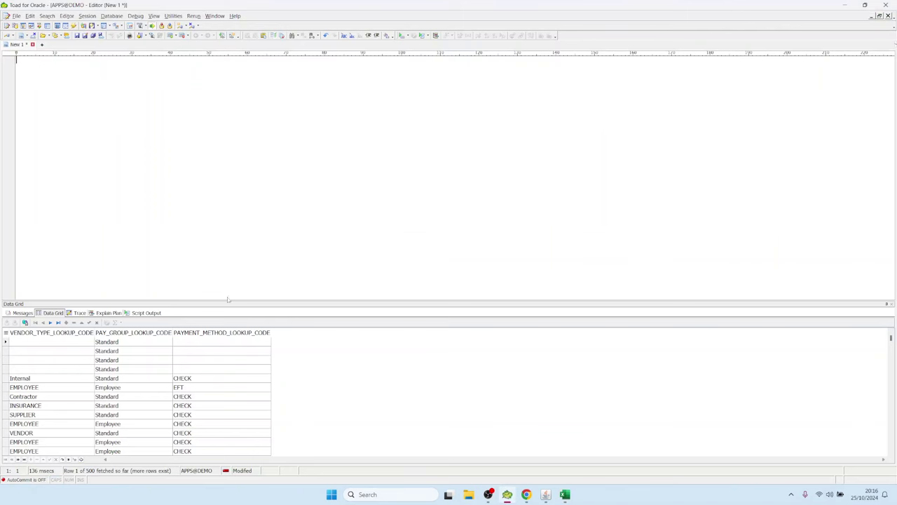
{"action": "left_click", "coordinate": [545, 494]}
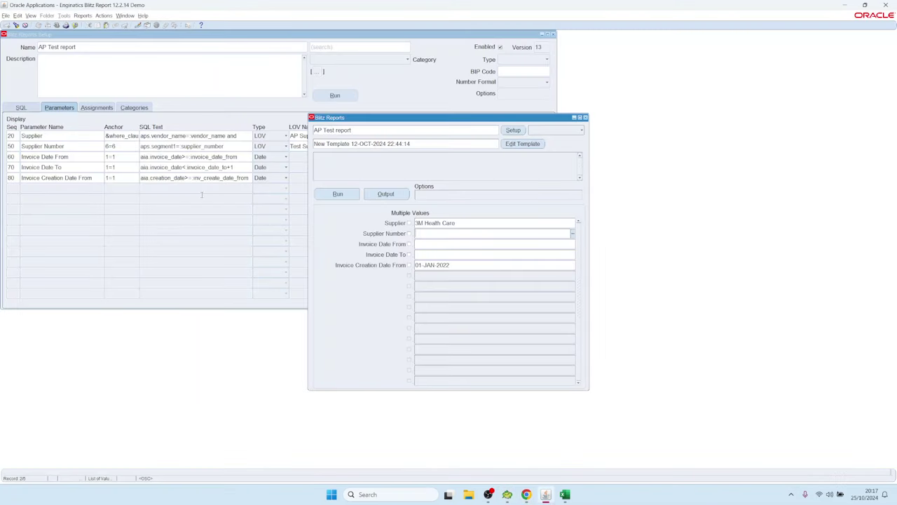
{"action": "left_click", "coordinate": [519, 130]}
{"action": "left_click", "coordinate": [55, 188]}
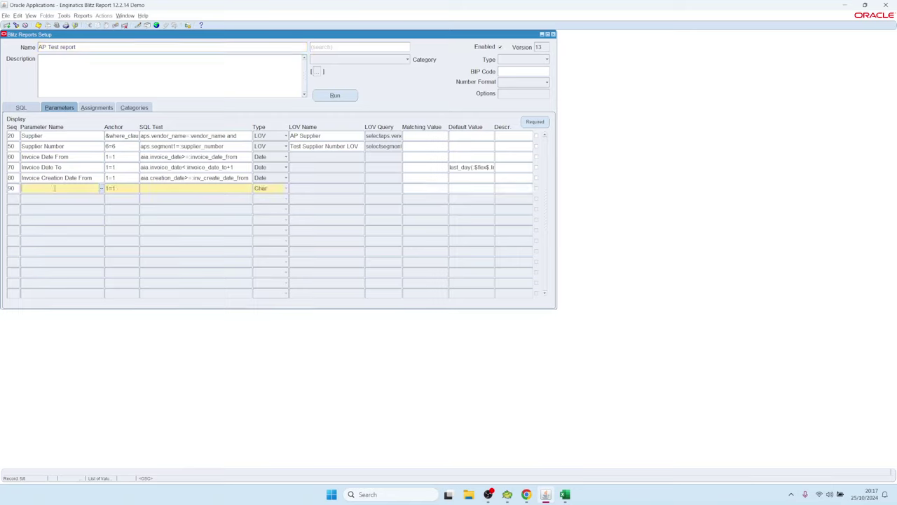
{"action": "type", "text": "Sh"}
{"action": "key", "text": "BackSpace"}
{"action": "key", "text": "BackSpace"}
{"action": "left_click", "coordinate": [124, 25]}
Step: Insert an &supplier_columns line between the vendor number column and aia.* in the AP Test report's SQL
{"action": "left_click", "coordinate": [31, 107]}
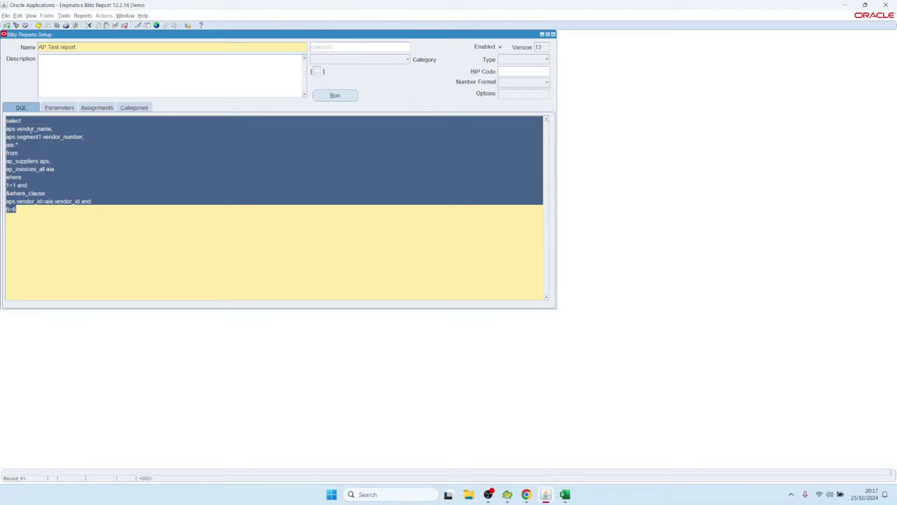
{"action": "left_click", "coordinate": [42, 174]}
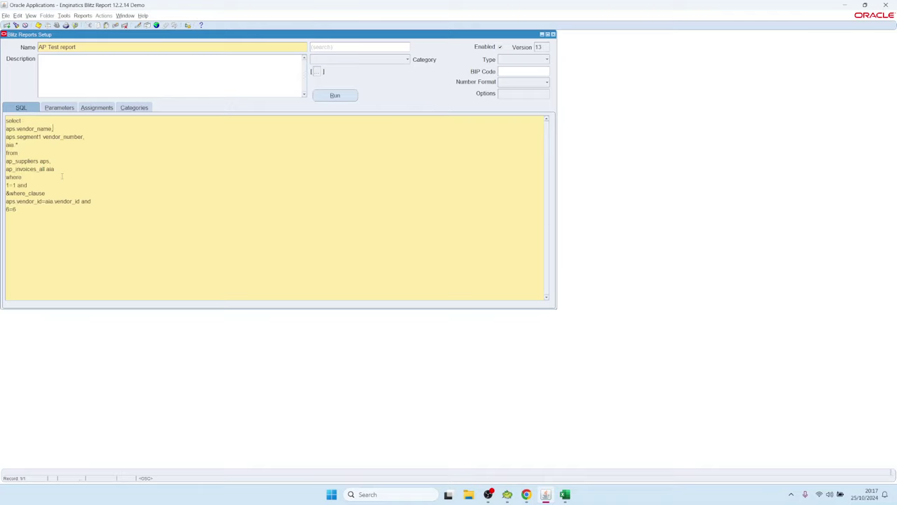
{"action": "key", "text": "Return"}
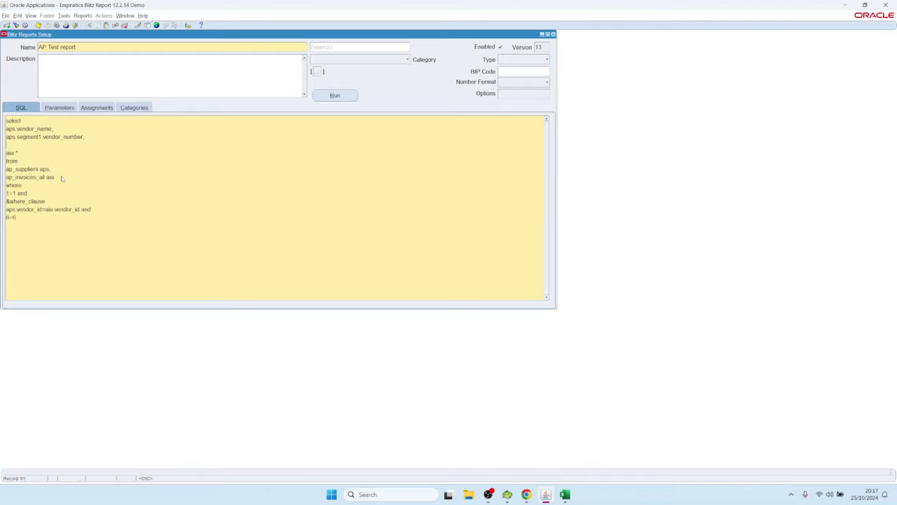
{"action": "type", "text": "&"}
{"action": "type", "text": "supi"}
{"action": "type", "text": "lier_colu"}
{"action": "type", "text": "mns"}
Step: Remove the &where_clause line below "1=1 and" from the AP Test report's SQL
{"action": "double_click", "coordinate": [63, 200]}
{"action": "key", "text": "BackSpace"}
{"action": "key", "text": "BackSpace"}
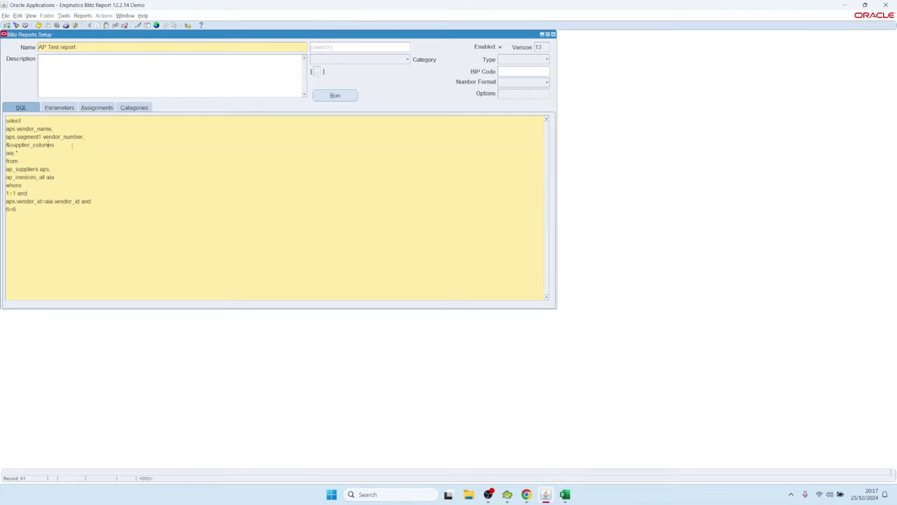
Step: Review the &supplier_columns line in the AP Test report's SQL and glance at the parameter list
{"action": "left_click_drag", "start_coordinate": [54, 145], "coordinate": [5, 145]}
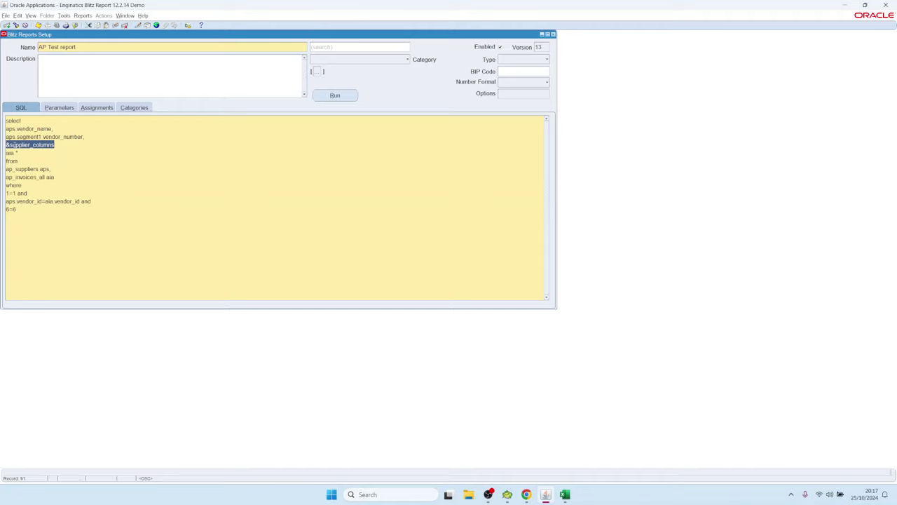
{"action": "left_click", "coordinate": [12, 146]}
{"action": "double_click", "coordinate": [68, 145]}
{"action": "left_click", "coordinate": [68, 110]}
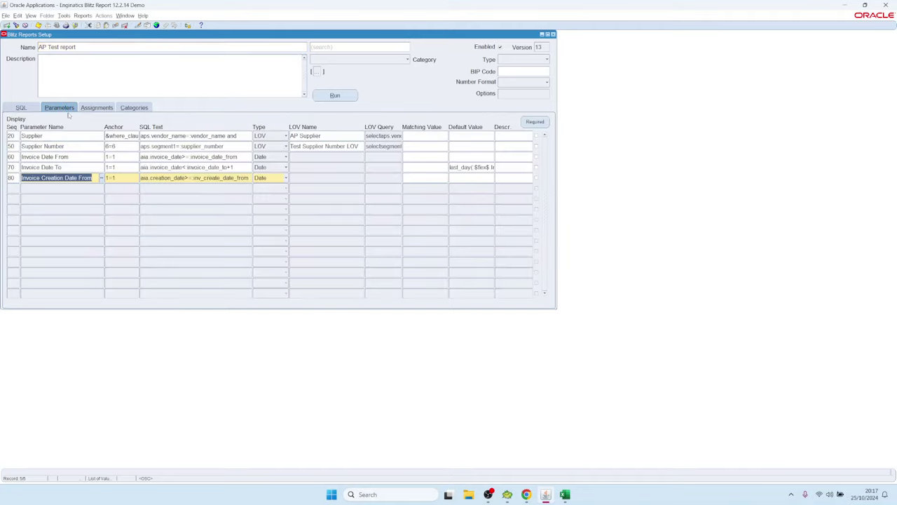
{"action": "left_click", "coordinate": [32, 107]}
{"action": "left_click", "coordinate": [52, 155]}
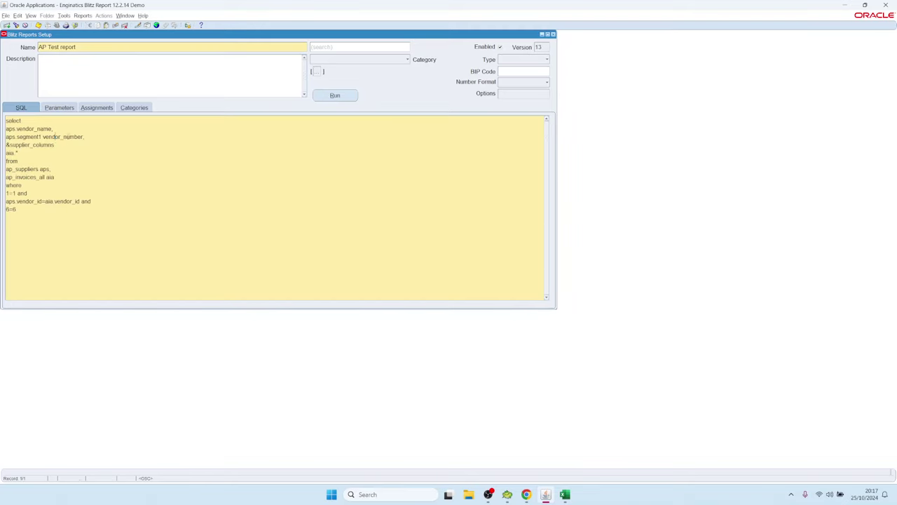
{"action": "double_click", "coordinate": [68, 145]}
Step: Set the anchor of the Supplier parameter to 1=1 and run the AP Test report with Supplier blank and the preset Invoice Creation Date From
{"action": "left_click", "coordinate": [61, 109]}
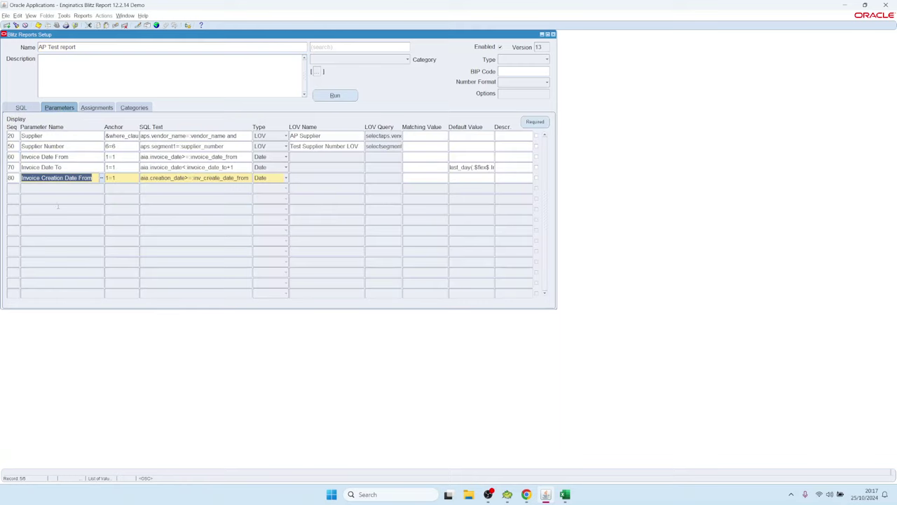
{"action": "left_click", "coordinate": [124, 137]}
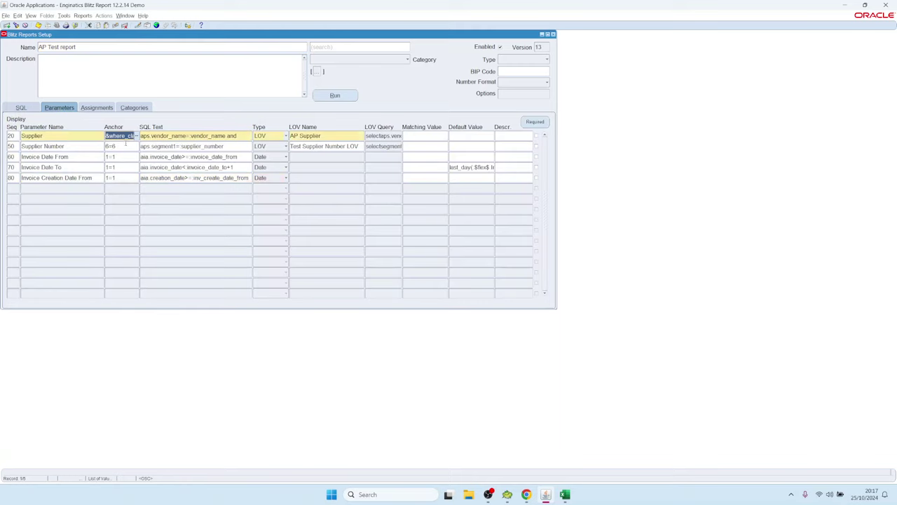
{"action": "key", "text": "ctrl+l"}
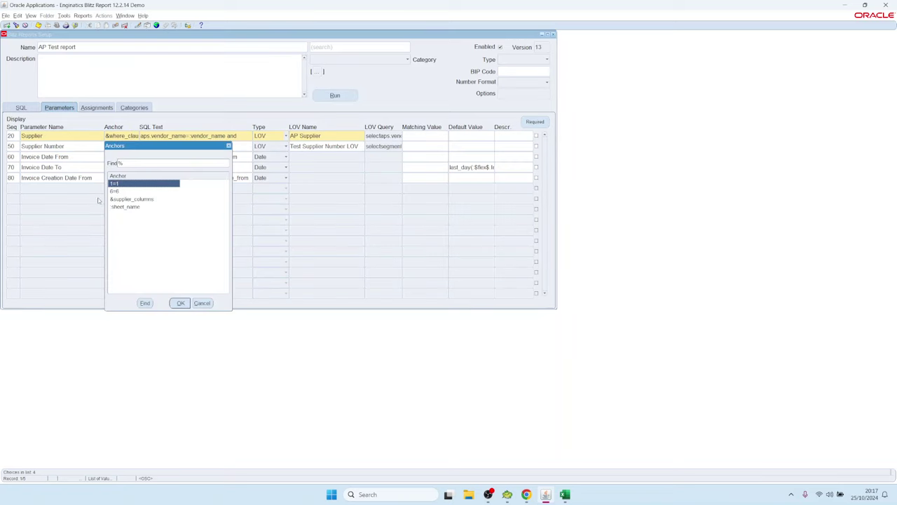
{"action": "double_click", "coordinate": [123, 184]}
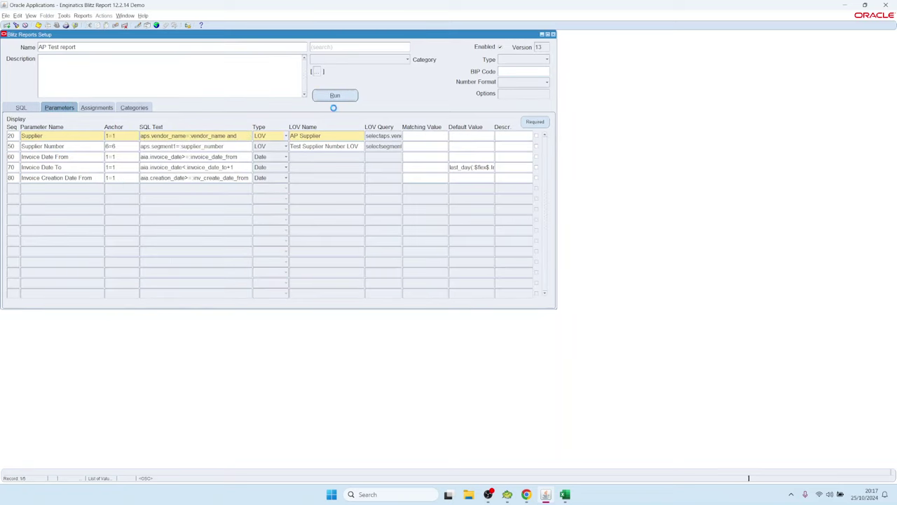
{"action": "left_click", "coordinate": [341, 195]}
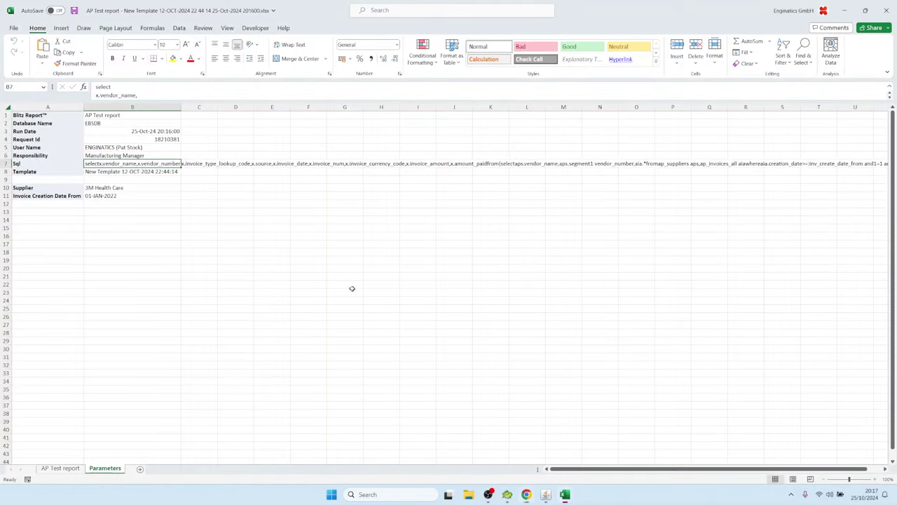
Step: Examine the run-time SQL on the Parameters sheet of the latest AP Test report output
{"action": "left_click", "coordinate": [137, 228]}
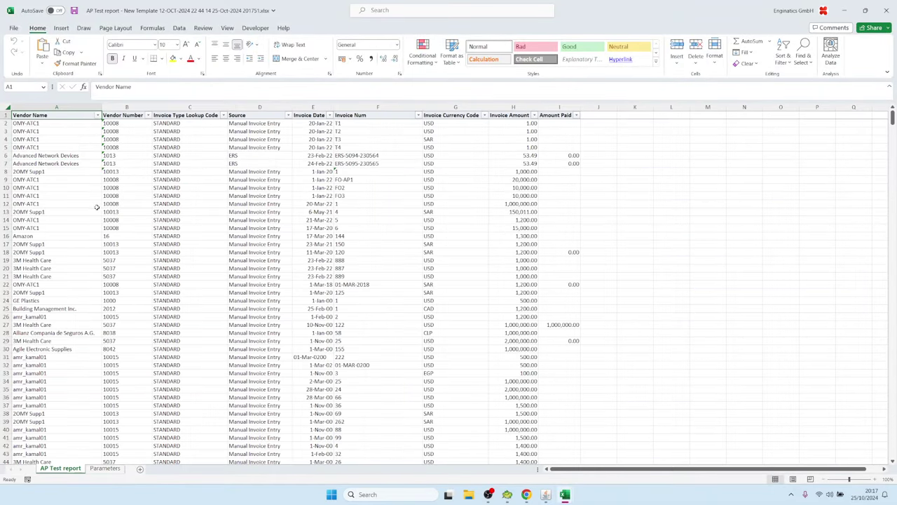
{"action": "left_click", "coordinate": [113, 474]}
{"action": "left_click", "coordinate": [131, 164]}
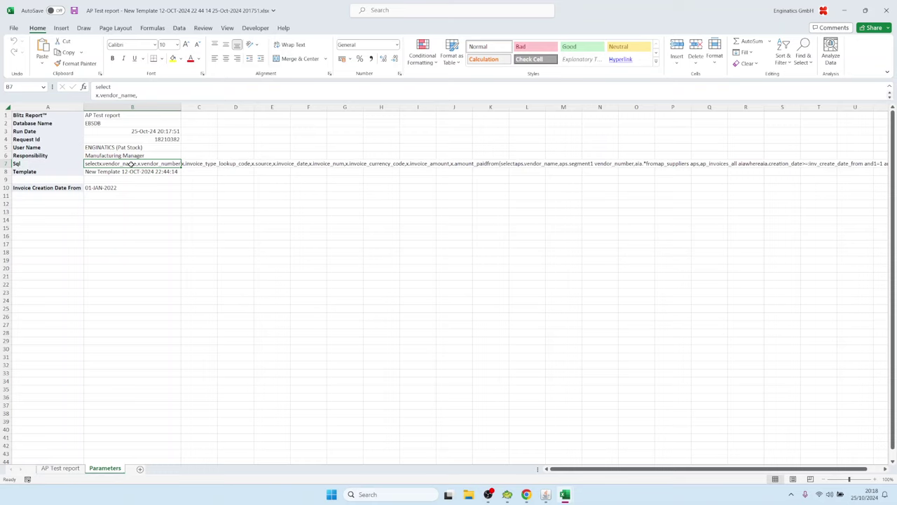
{"action": "double_click", "coordinate": [131, 164]}
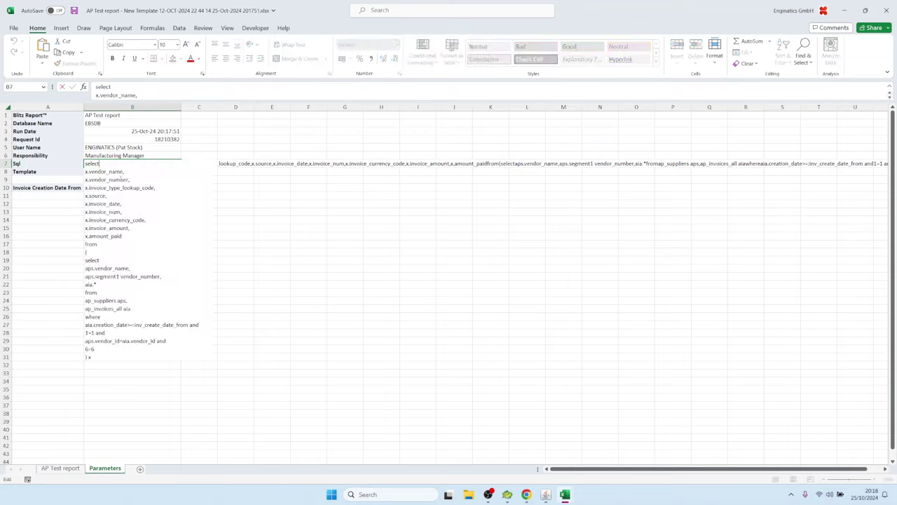
{"action": "left_click", "coordinate": [143, 181]}
{"action": "key", "text": "Escape"}
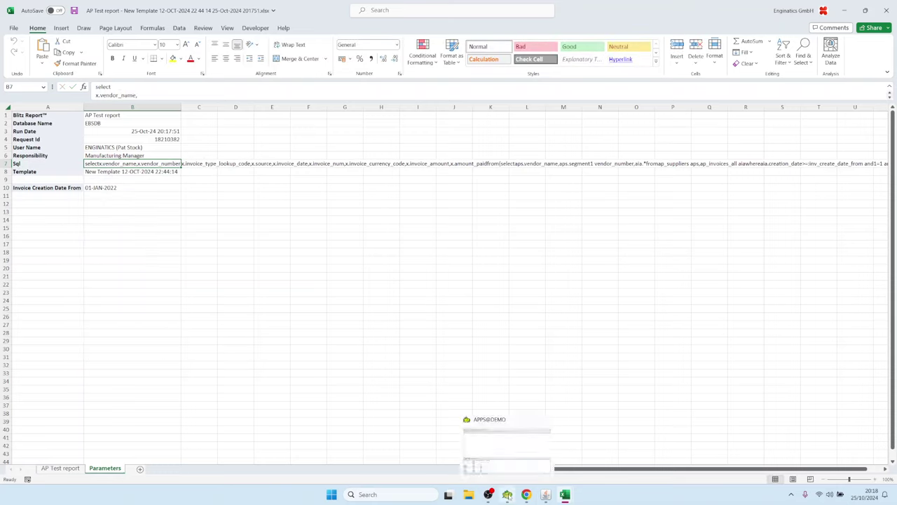
Step: Switch to Oracle Applications and add a parameter named Show supplier details to the AP Test report, anchored to &supplier_columns
{"action": "left_click", "coordinate": [540, 445]}
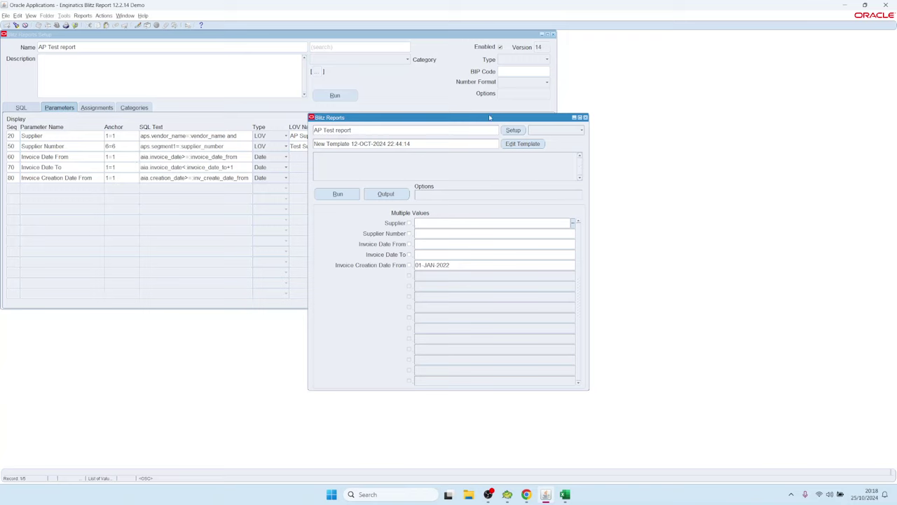
{"action": "left_click", "coordinate": [516, 131]}
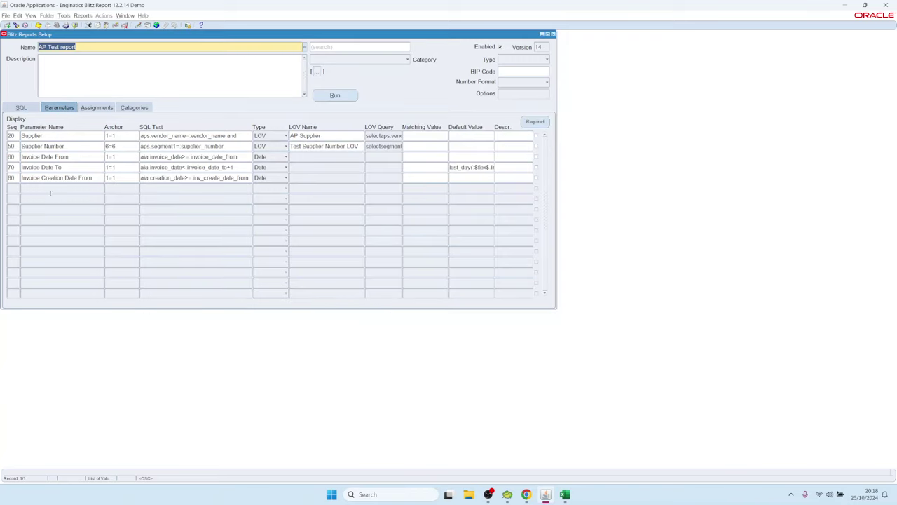
{"action": "left_click", "coordinate": [57, 189]}
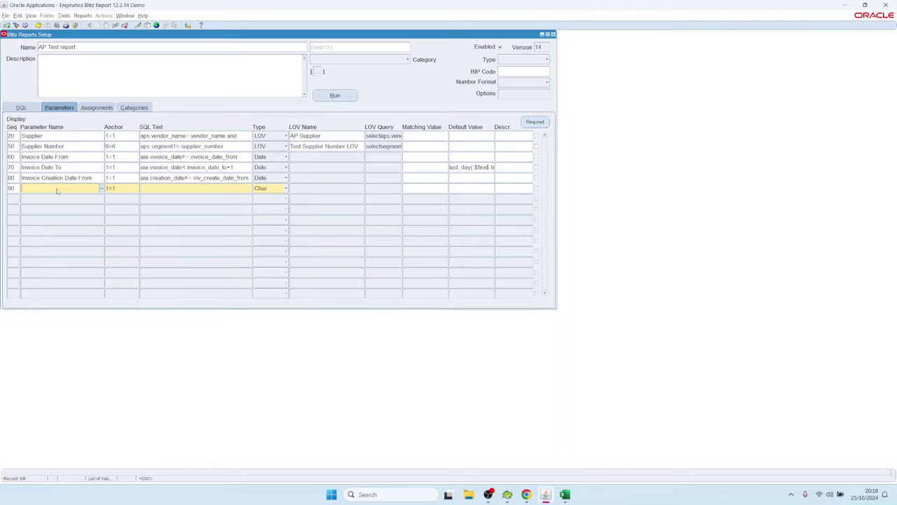
{"action": "type", "text": "Show supplier details"}
{"action": "key", "text": "Tab"}
{"action": "left_click", "coordinate": [137, 189]}
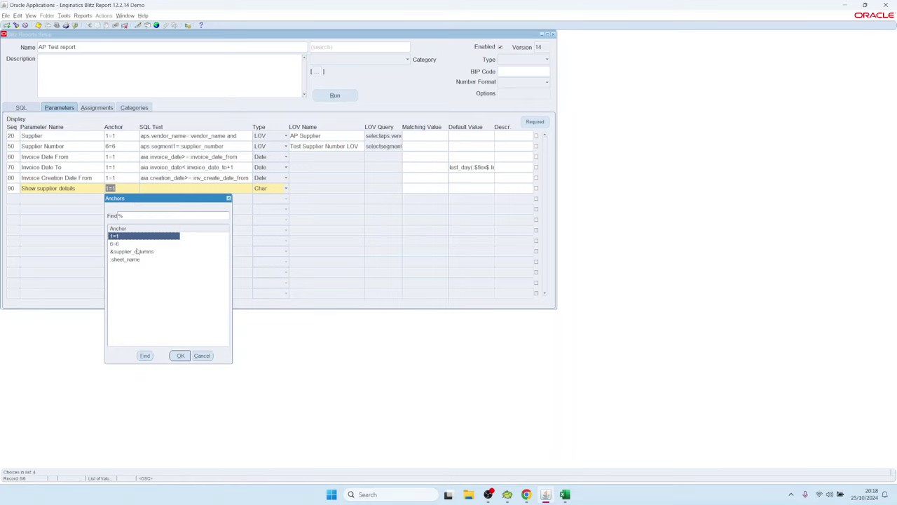
{"action": "double_click", "coordinate": [139, 251]}
Step: Open the new parameter's SQL text for editing, switch to Toad and write a select * query from ap_suppliers aps
{"action": "double_click", "coordinate": [165, 190]}
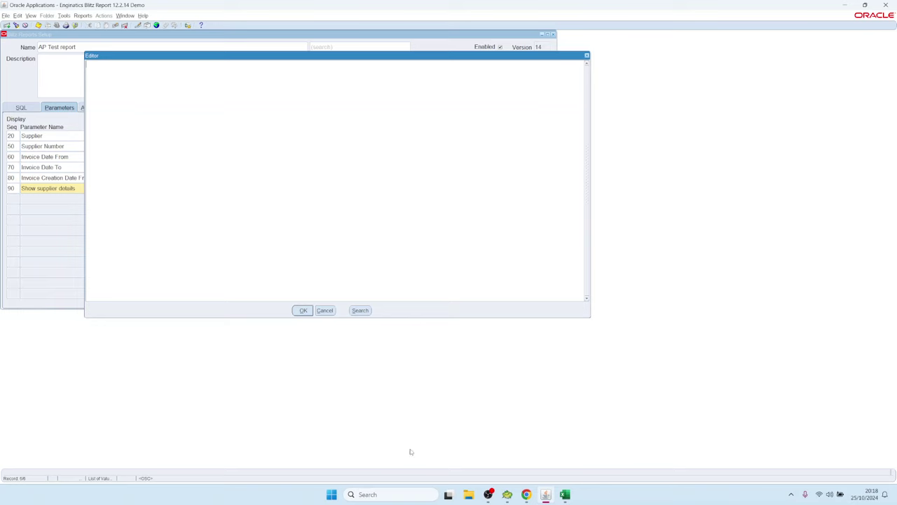
{"action": "left_click", "coordinate": [506, 494]}
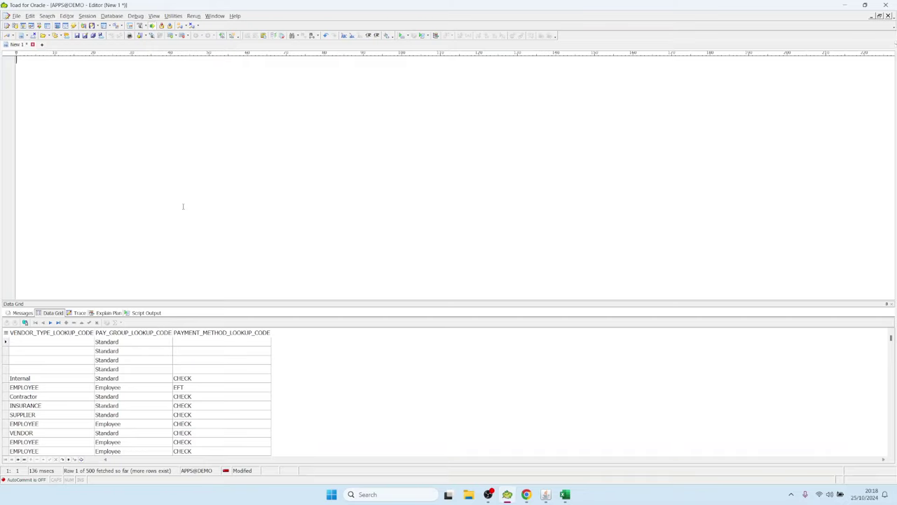
{"action": "type", "text": "select"}
{"action": "key", "text": "Return"}
{"action": "type", "text": "* from"}
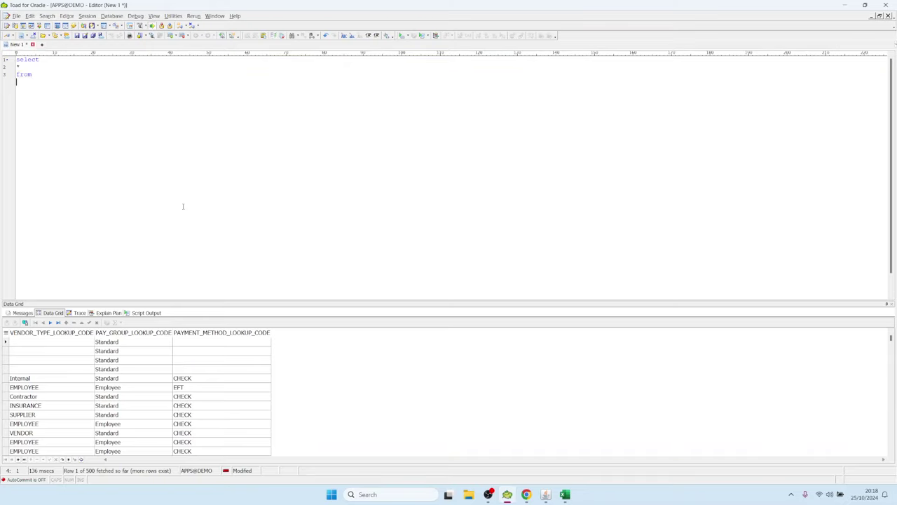
{"action": "key", "text": "Return"}
{"action": "type", "text": "ap_suppliers aps,"}
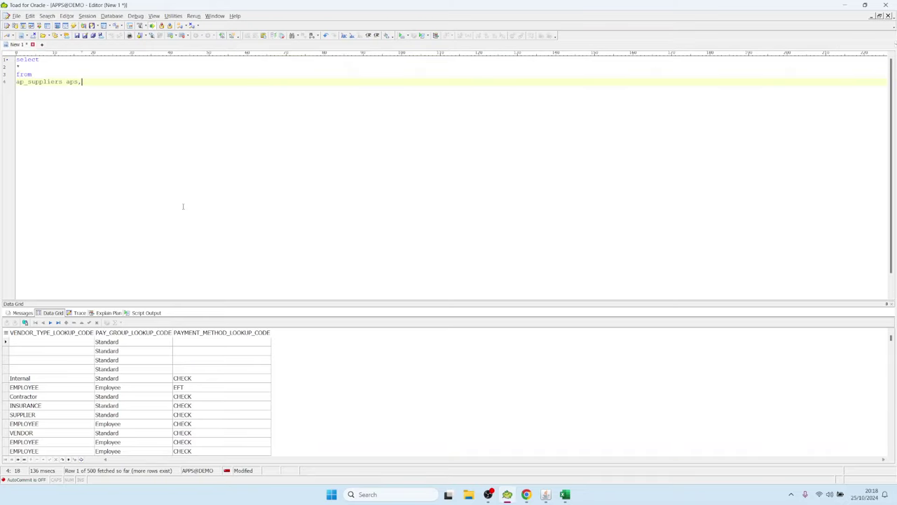
Step: Replace the asterisk in the ap_suppliers query with the column aps.vendor_type_lookup_code
{"action": "key", "text": "Up"}
{"action": "key", "text": "Up"}
{"action": "key", "text": "BackSpace"}
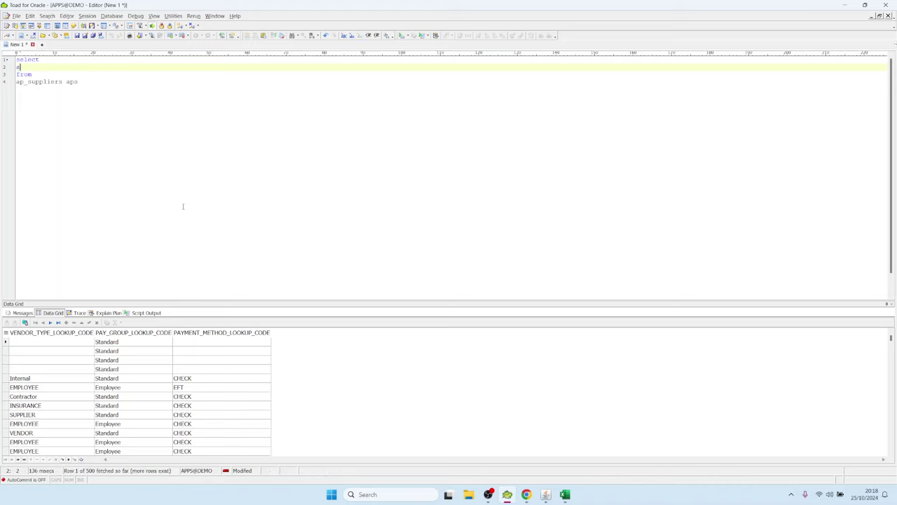
{"action": "type", "text": "aps."}
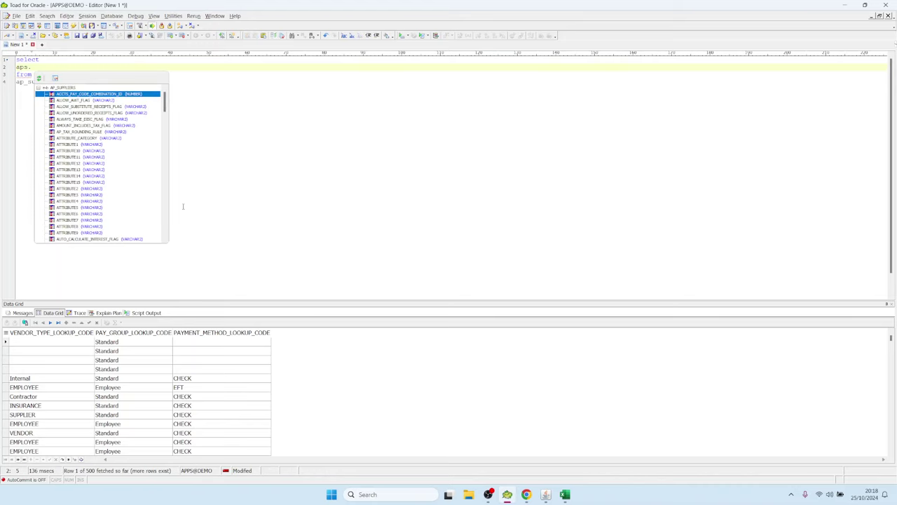
{"action": "type", "text": "v"}
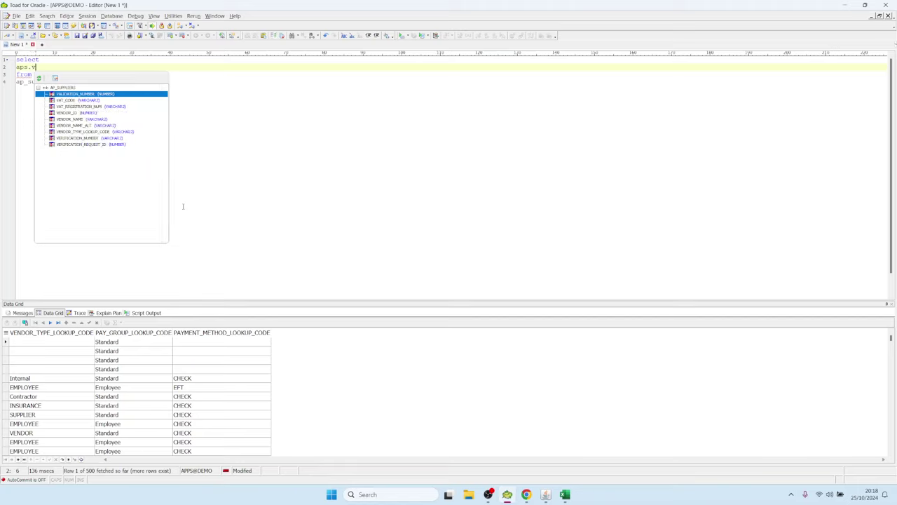
{"action": "key", "text": "Down"}
{"action": "key", "text": "Down"}
{"action": "key", "text": "Down"}
{"action": "key", "text": "Down"}
{"action": "key", "text": "Down"}
{"action": "key", "text": "Down"}
{"action": "key", "text": "Return"}
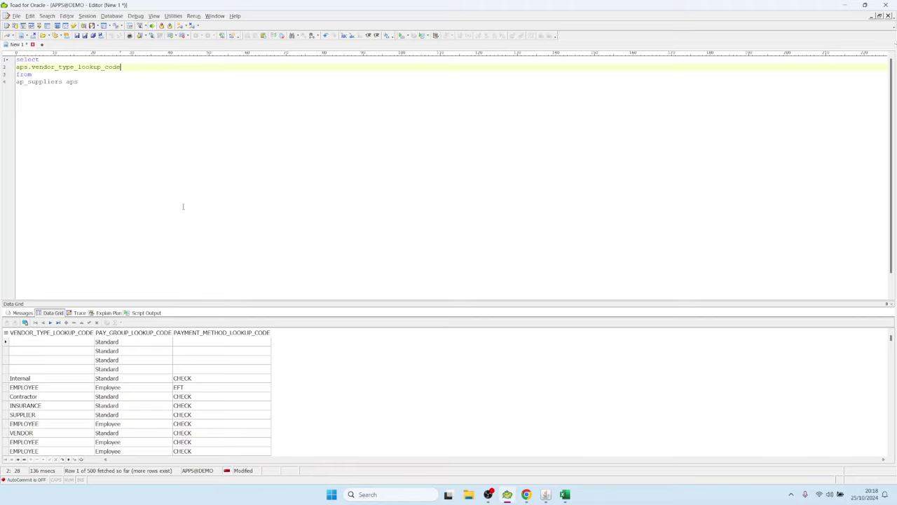
Step: Add aps.pay_group_lookup_code as the second column of the ap_suppliers query
{"action": "type", "text": ","}
{"action": "key", "text": "Return"}
{"action": "type", "text": "aps."}
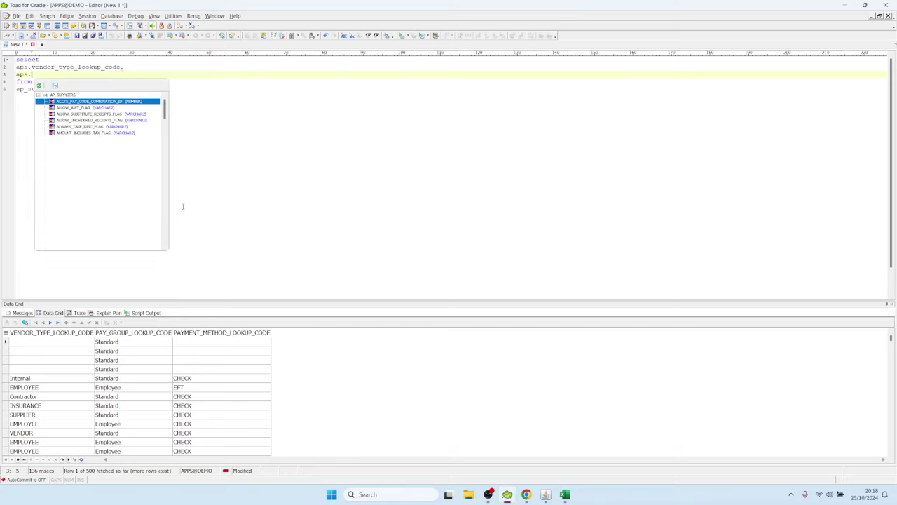
{"action": "type", "text": "pa"}
{"action": "key", "text": "Down"}
{"action": "key", "text": "Down"}
{"action": "key", "text": "Down"}
{"action": "key", "text": "Down"}
{"action": "key", "text": "Down"}
{"action": "key", "text": "Down"}
{"action": "key", "text": "Down"}
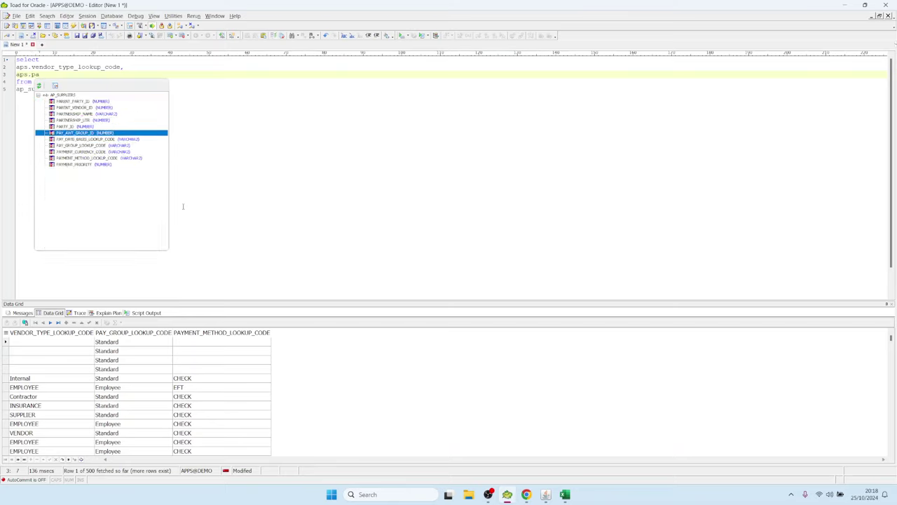
{"action": "key", "text": "Return"}
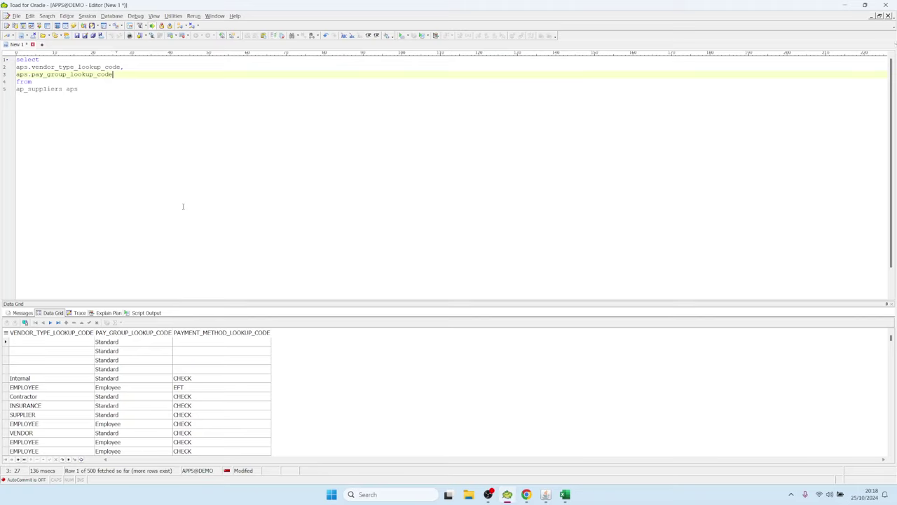
Step: Add aps.payment_method_lookup_code as the third column of the query, ending the line with a comma
{"action": "type", "text": ","}
{"action": "key", "text": "Return"}
{"action": "type", "text": "aps."}
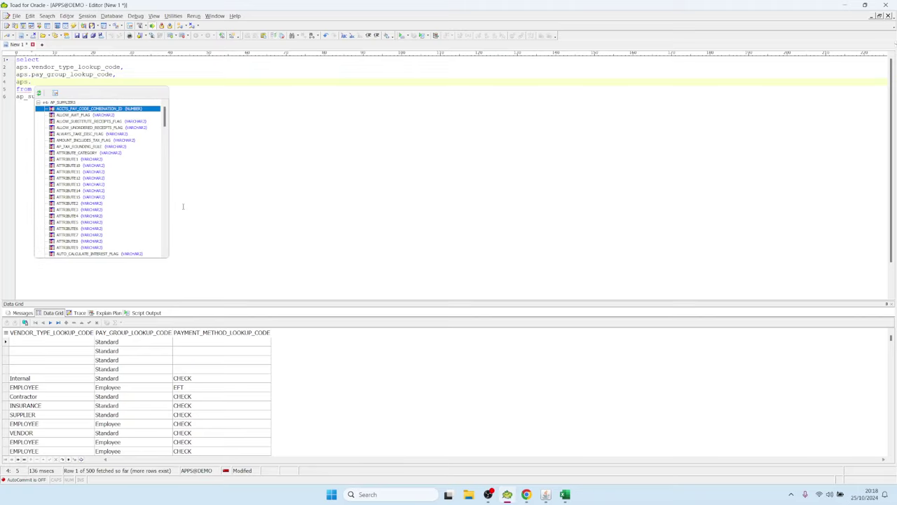
{"action": "type", "text": "pay"}
{"action": "key", "text": "Down"}
{"action": "key", "text": "Down"}
{"action": "key", "text": "Down"}
{"action": "key", "text": "Down"}
{"action": "key", "text": "Down"}
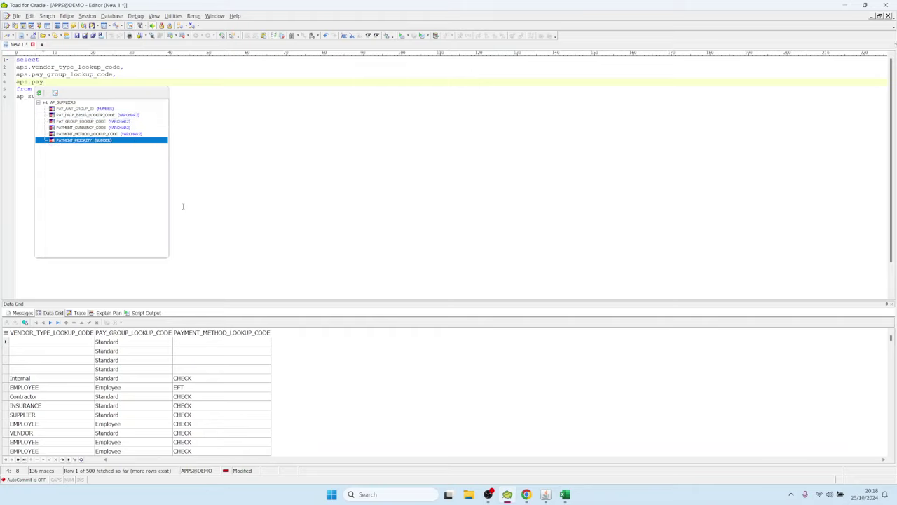
{"action": "key", "text": "Up"}
{"action": "key", "text": "Return"}
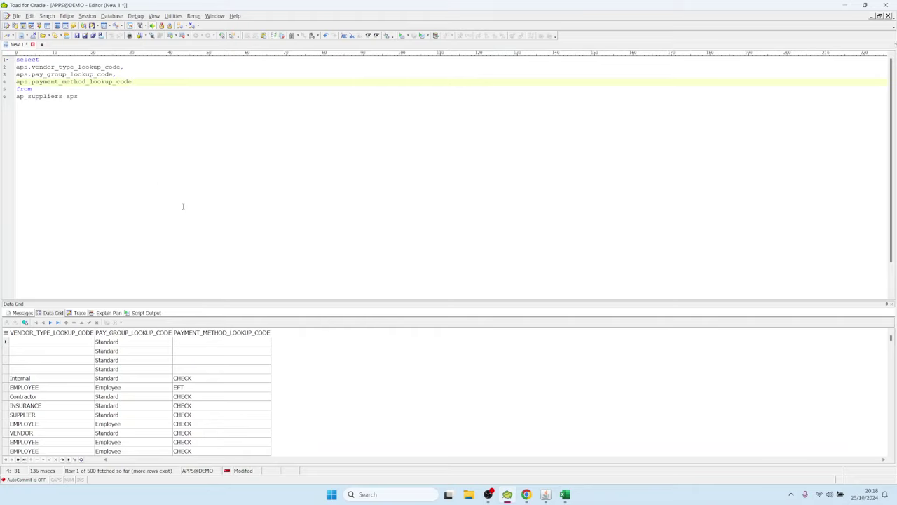
{"action": "type", "text": ","}
Step: Copy the three aps column lines from Toad into the SQL text of the Show supplier details parameter in Oracle Applications
{"action": "key", "text": "shift+Up"}
{"action": "key", "text": "shift+Up"}
{"action": "key", "text": "shift+Home"}
{"action": "key", "text": "ctrl+c"}
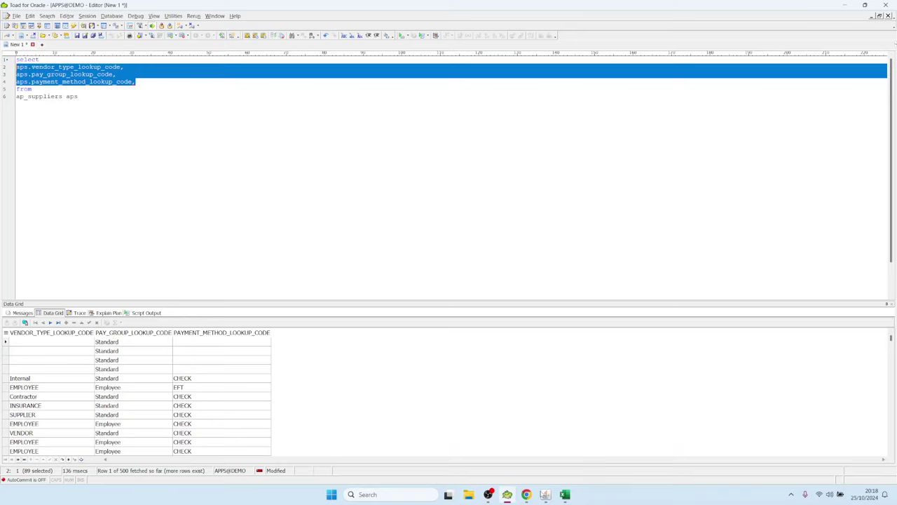
{"action": "left_click", "coordinate": [545, 494]}
{"action": "key", "text": "ctrl+v"}
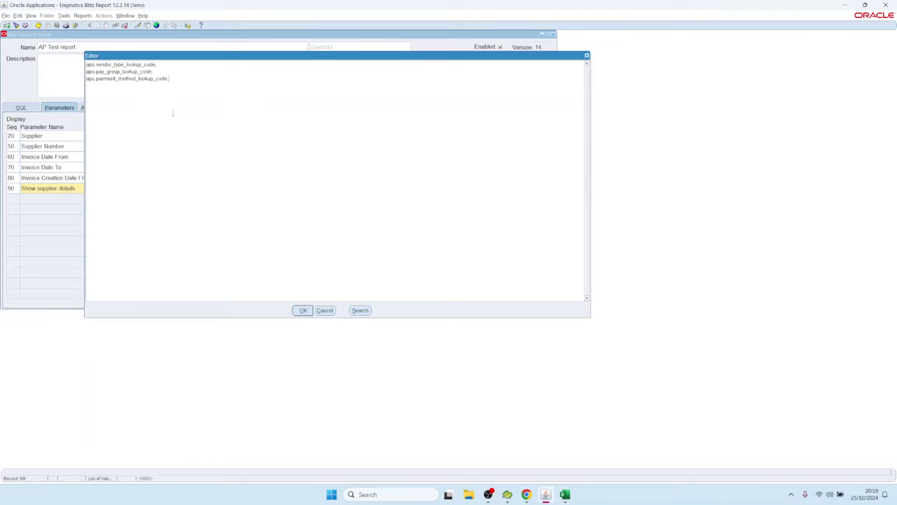
{"action": "left_click", "coordinate": [302, 310]}
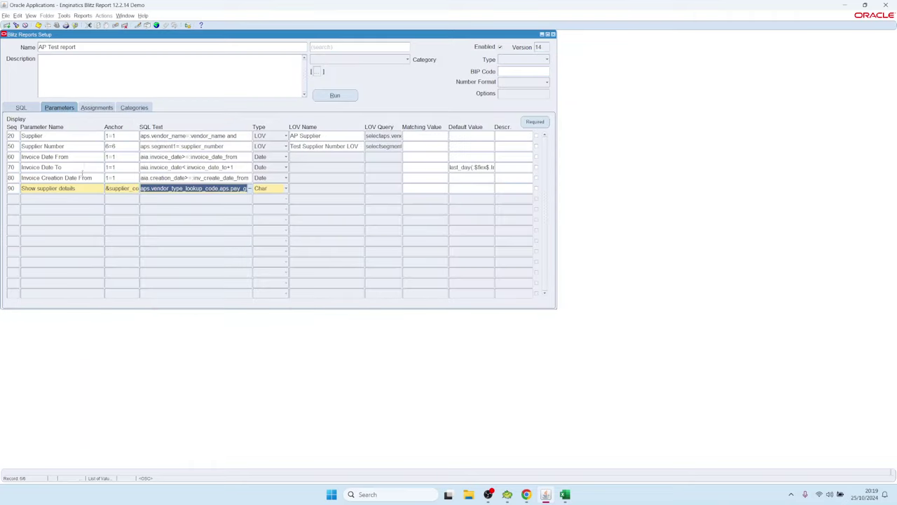
Step: Open the AP Test report's run form, review the new parameter's SQL text and enter the trial value qf3wfrewf for Show supplier details
{"action": "left_click", "coordinate": [169, 188]}
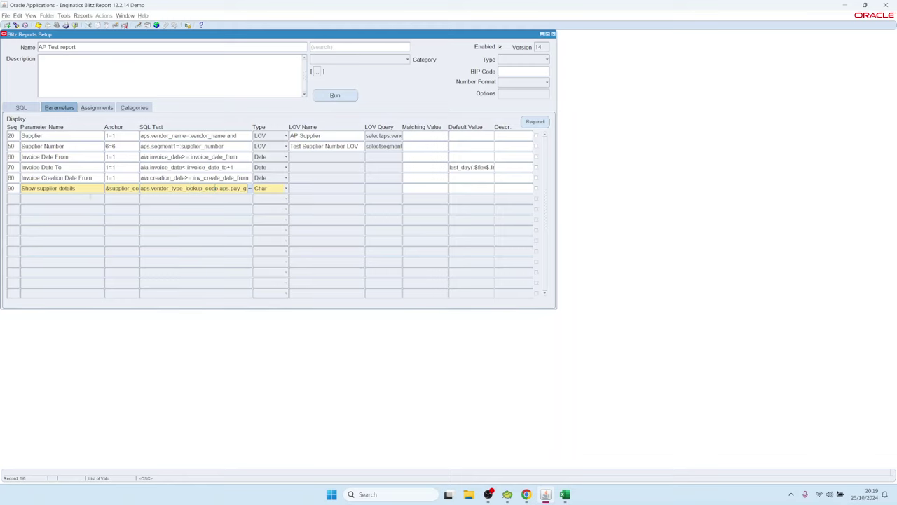
{"action": "left_click", "coordinate": [75, 188]}
{"action": "left_click", "coordinate": [342, 98]}
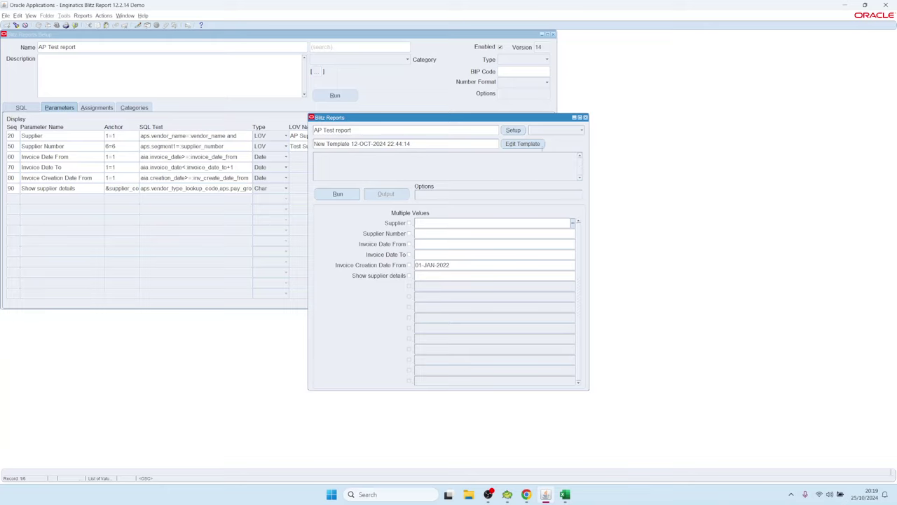
{"action": "left_click", "coordinate": [425, 274]}
{"action": "double_click", "coordinate": [155, 188]}
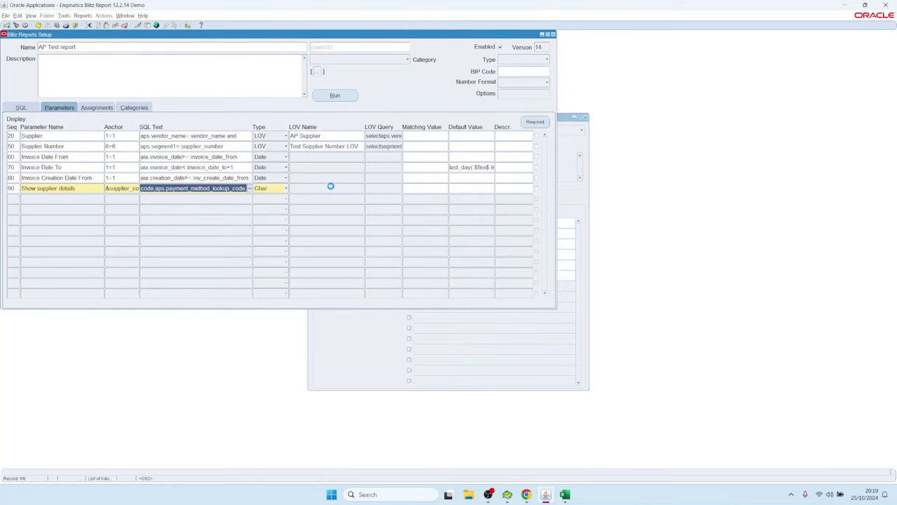
{"action": "left_click", "coordinate": [477, 317]}
{"action": "type", "text": "qf3wfrewf"}
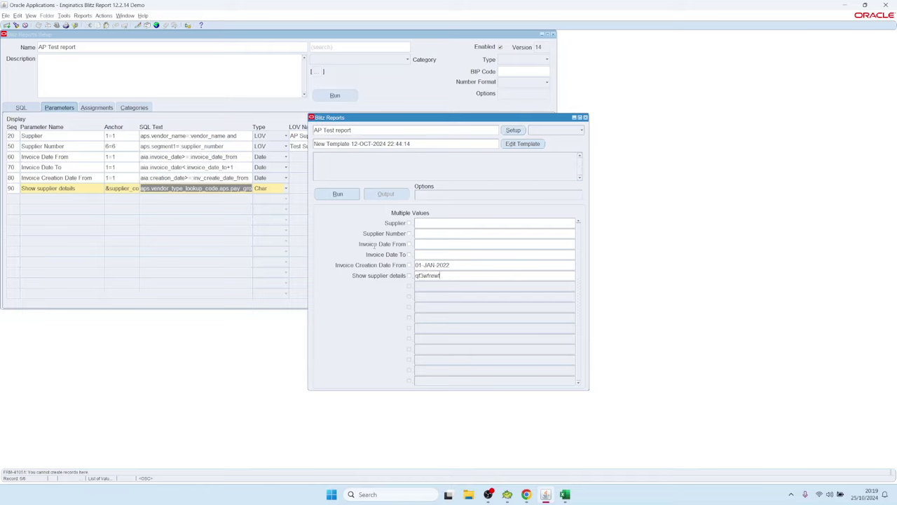
Step: Set Show supplier details to Y and run the AP Test report with the preset Invoice Creation Date From
{"action": "key", "text": "shift+Home"}
{"action": "type", "text": "Y"}
{"action": "left_click", "coordinate": [357, 197]}
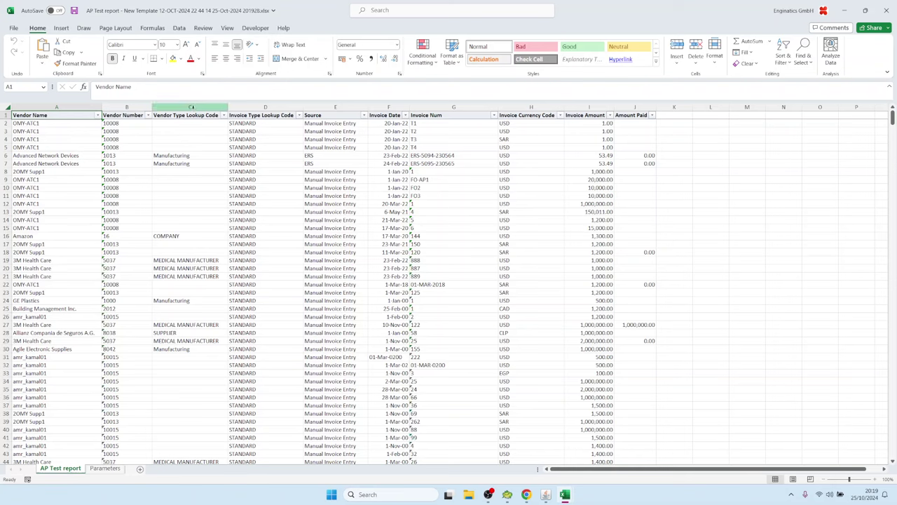
Step: Examine the Vendor Type Lookup Code column in the new AP Test report output and its run-time SQL on the Parameters sheet
{"action": "left_click_drag", "start_coordinate": [219, 107], "coordinate": [242, 107]}
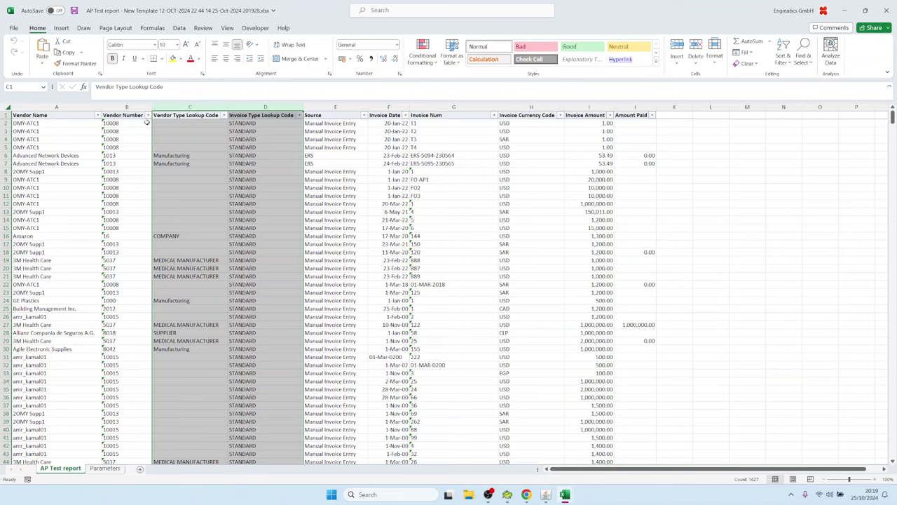
{"action": "left_click_drag", "start_coordinate": [173, 146], "coordinate": [171, 141]}
{"action": "left_click", "coordinate": [105, 468]}
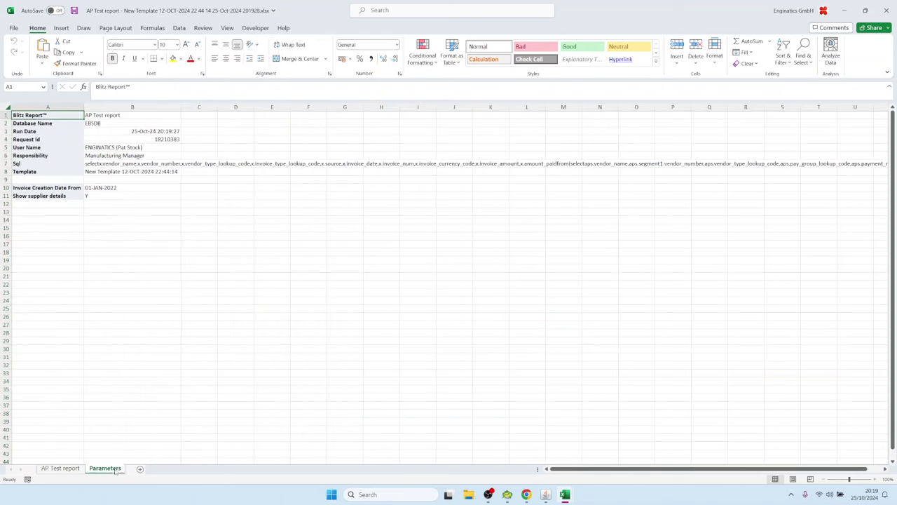
{"action": "left_click", "coordinate": [109, 171]}
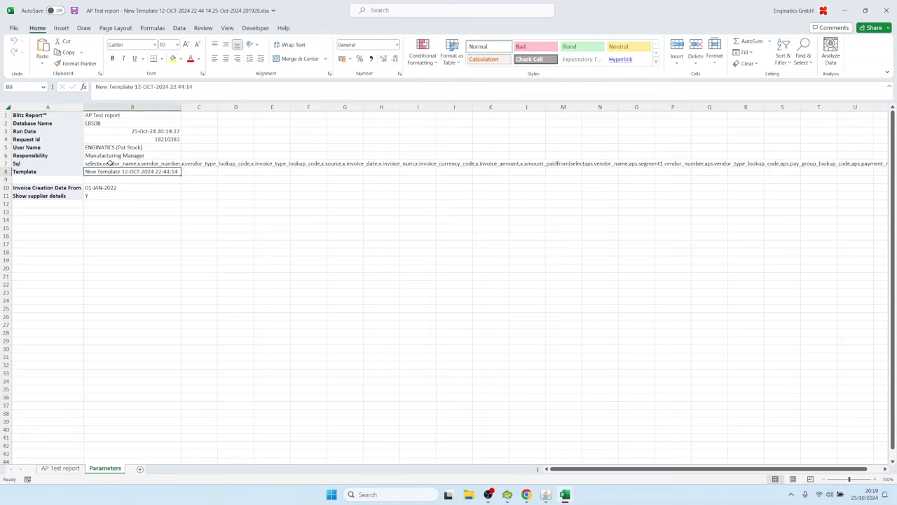
{"action": "double_click", "coordinate": [109, 163]}
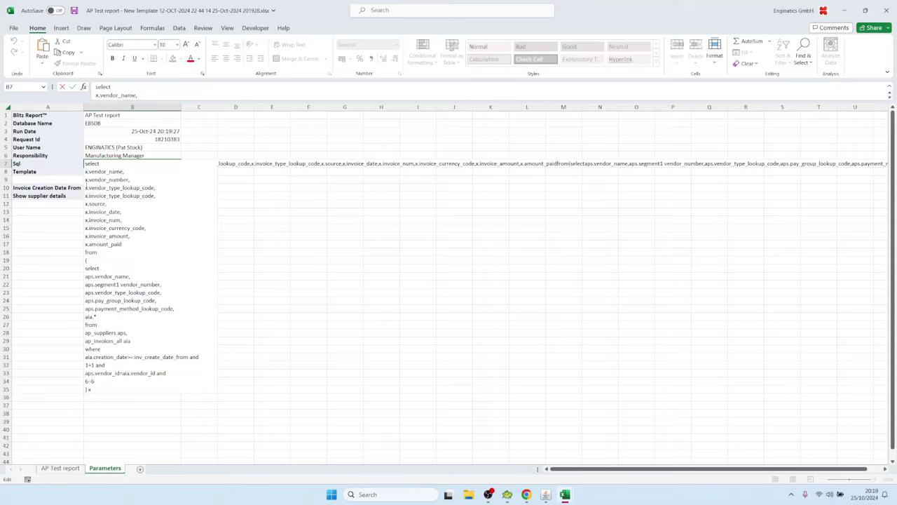
{"action": "left_click_drag", "start_coordinate": [85, 187], "coordinate": [162, 187]}
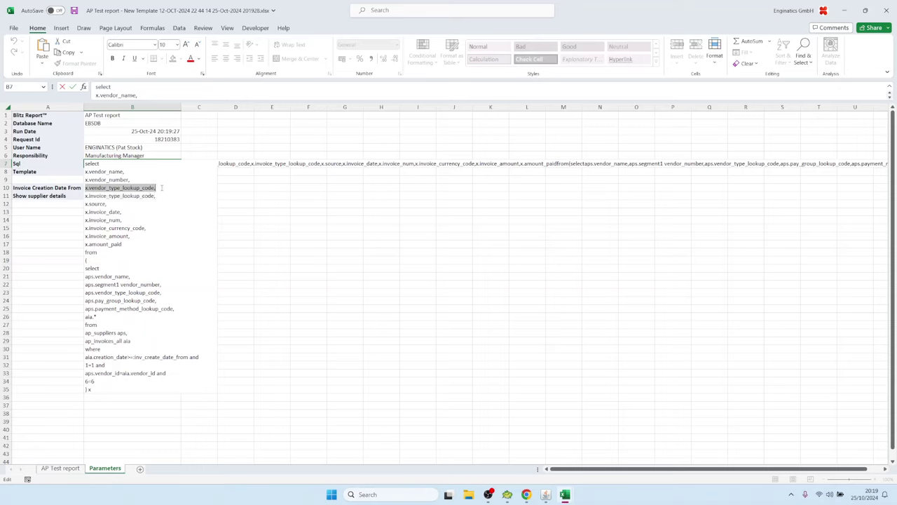
{"action": "left_click", "coordinate": [144, 188]}
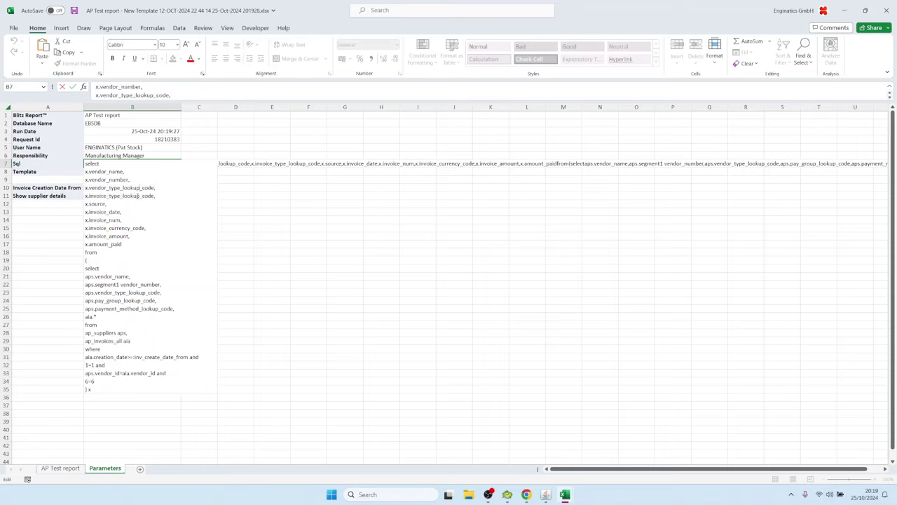
{"action": "key", "text": "Escape"}
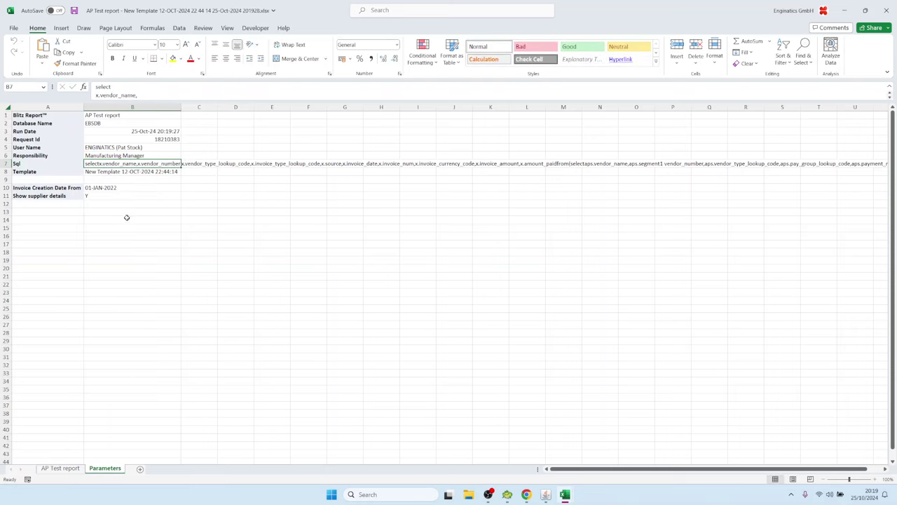
Step: Clear the template in Oracle Applications, run the AP Test report and select the three supplier detail columns in the new Excel output
{"action": "mouse_move", "coordinate": [545, 494]}
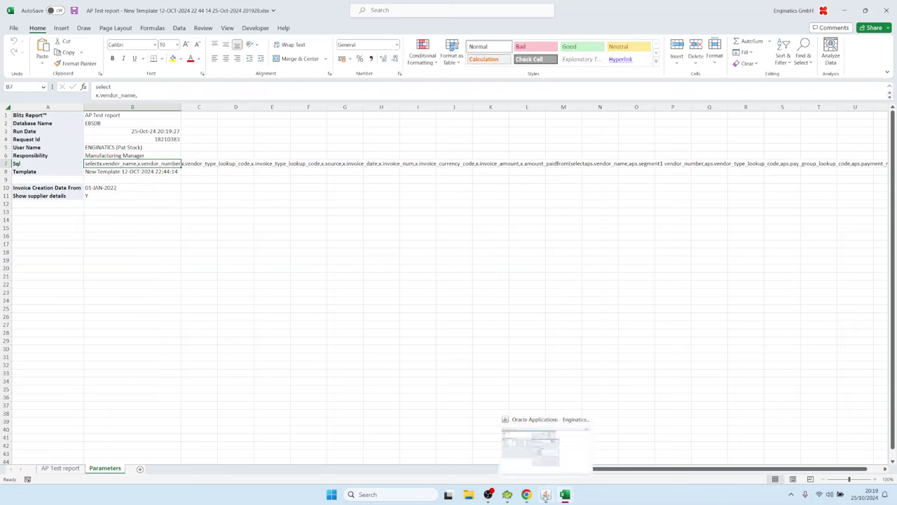
{"action": "left_click", "coordinate": [539, 456]}
{"action": "left_click", "coordinate": [412, 148]}
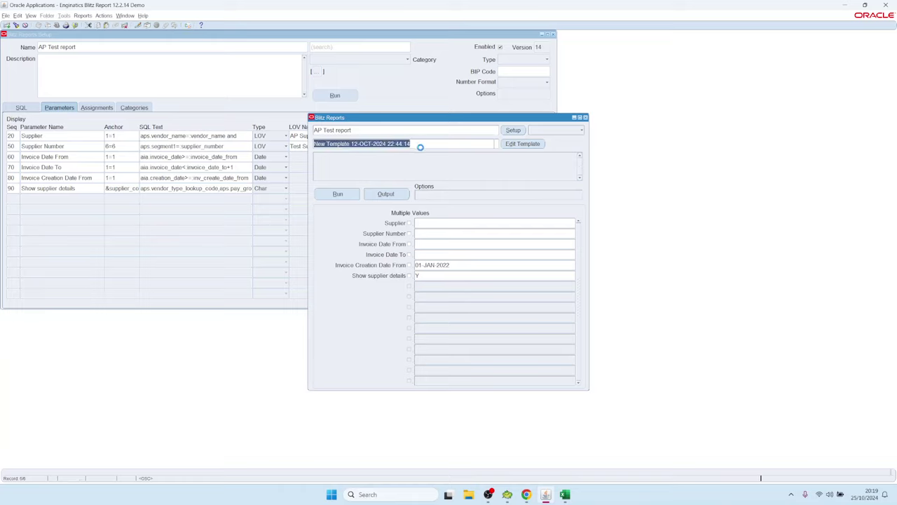
{"action": "key", "text": "Delete"}
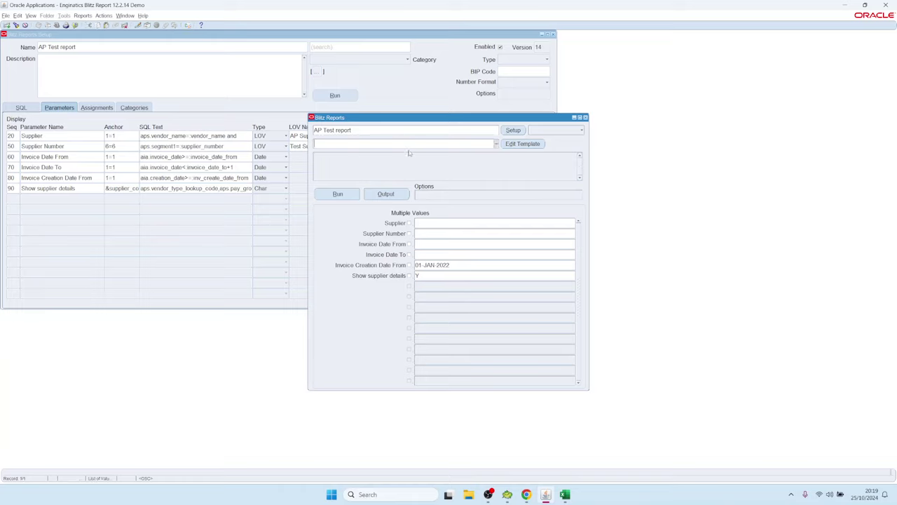
{"action": "left_click", "coordinate": [338, 193]}
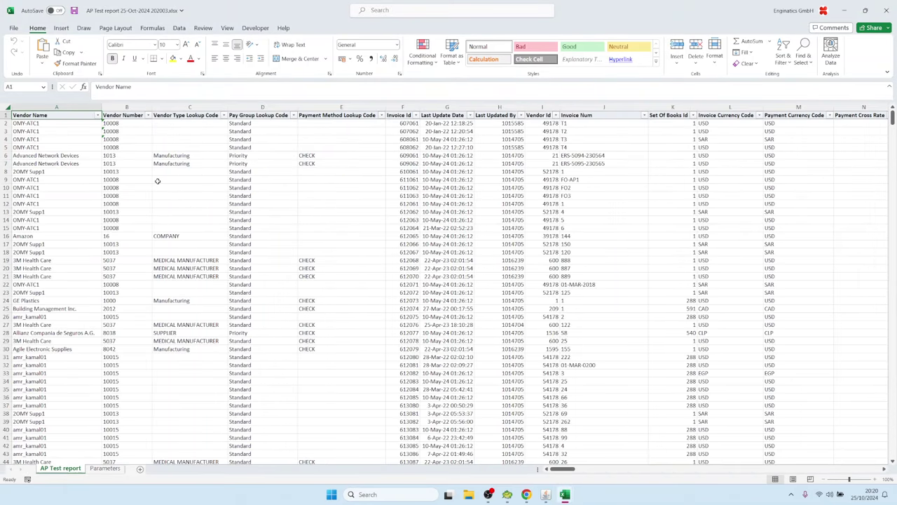
{"action": "left_click_drag", "start_coordinate": [189, 107], "coordinate": [306, 242]}
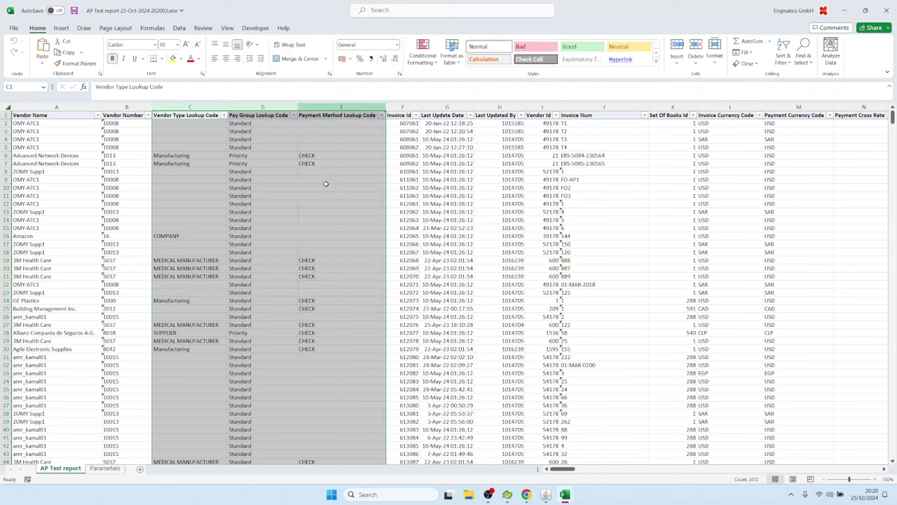
Step: Clear the Show supplier details value in Oracle Applications and rerun the AP Test report without a template
{"action": "mouse_move", "coordinate": [546, 494]}
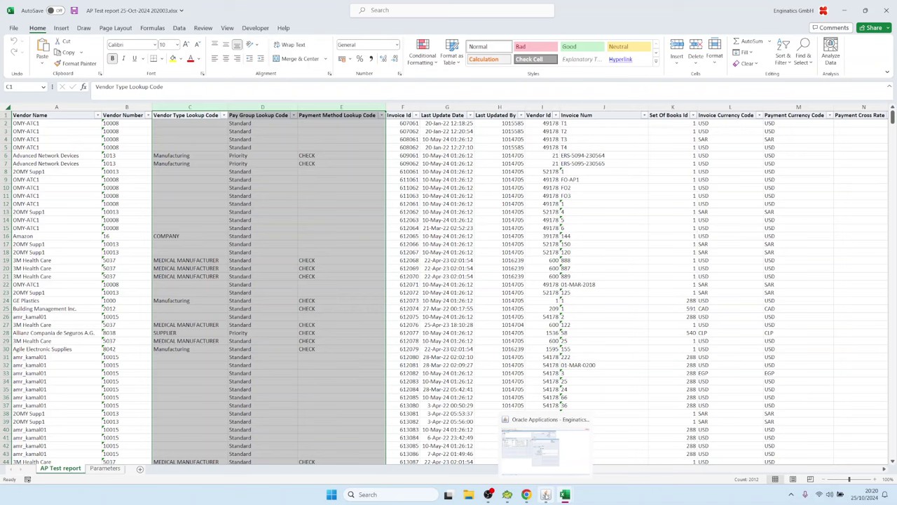
{"action": "left_click", "coordinate": [532, 442]}
{"action": "left_click", "coordinate": [437, 276]}
{"action": "key", "text": "Delete"}
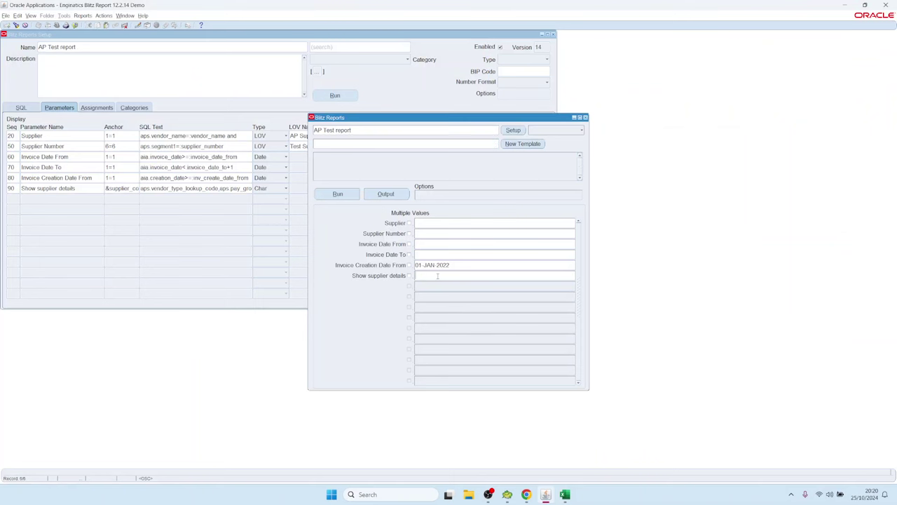
{"action": "left_click", "coordinate": [338, 194]}
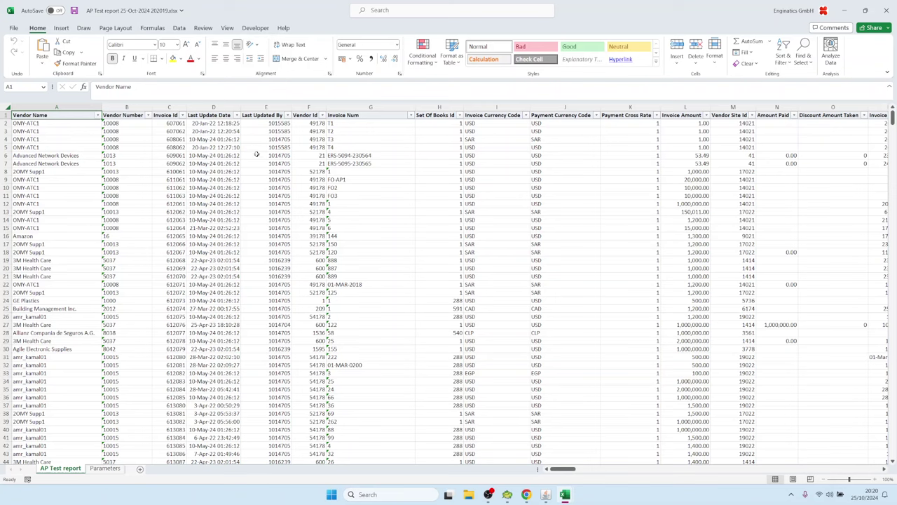
Step: Return to the report setup in Oracle Applications and set the Show supplier details parameter's type to LOV, using the list of values named Yes
{"action": "left_click", "coordinate": [545, 494]}
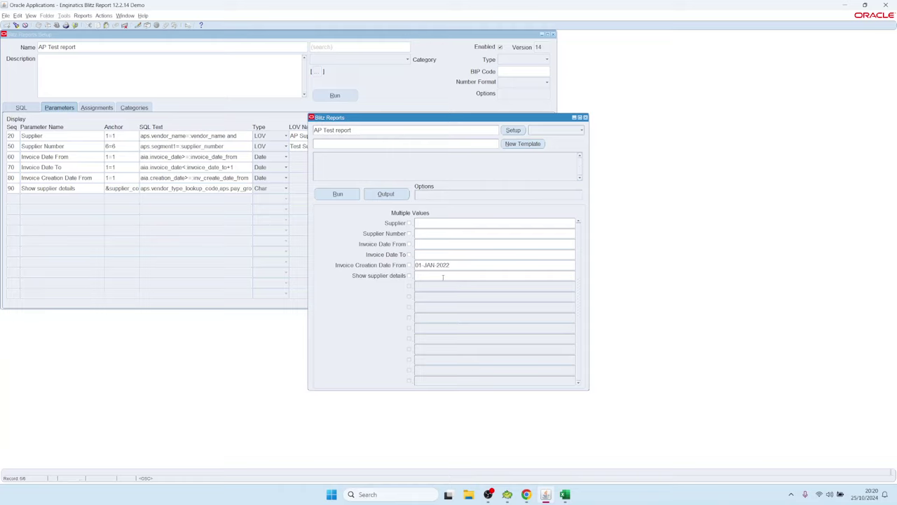
{"action": "left_click", "coordinate": [512, 132]}
{"action": "left_click", "coordinate": [272, 189]}
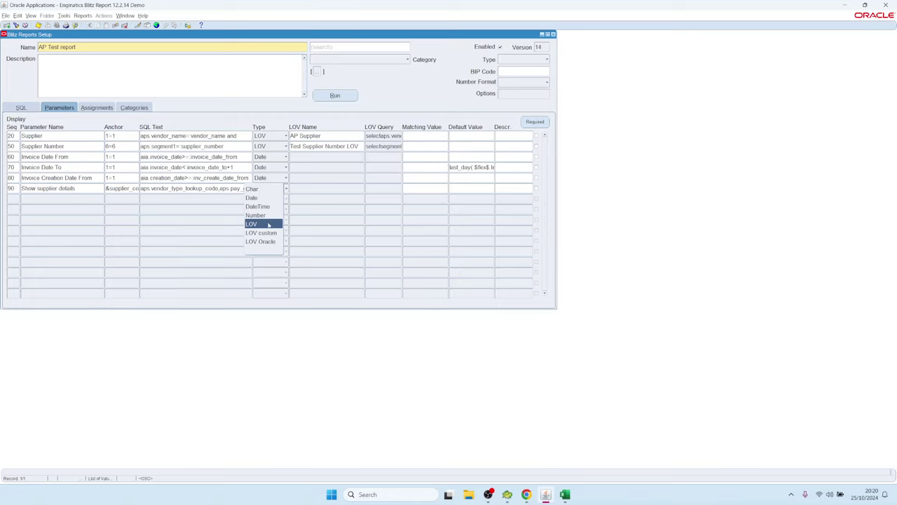
{"action": "left_click", "coordinate": [55, 188]}
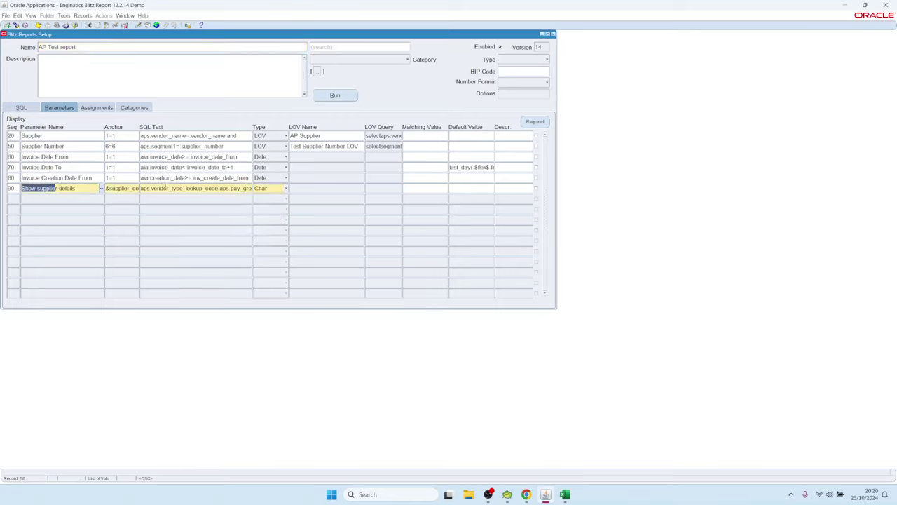
{"action": "left_click", "coordinate": [171, 188]}
{"action": "left_click", "coordinate": [266, 188]}
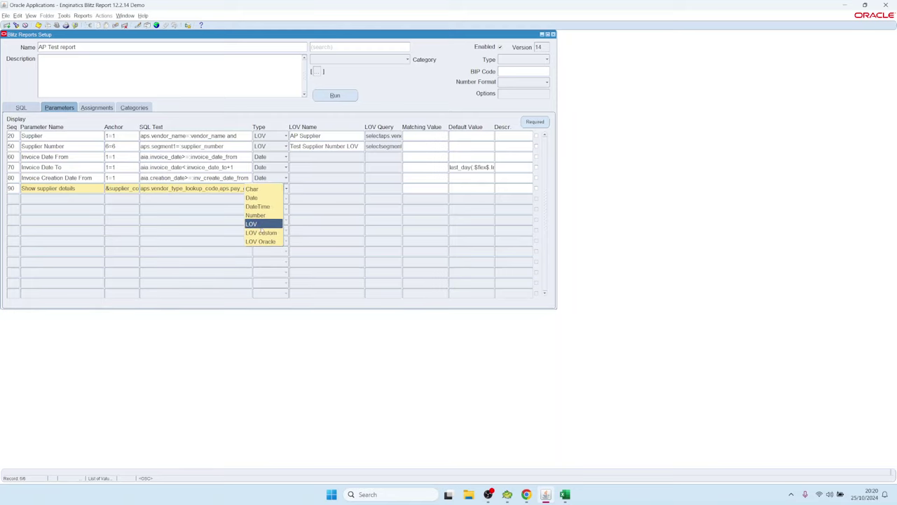
{"action": "left_click", "coordinate": [254, 223]}
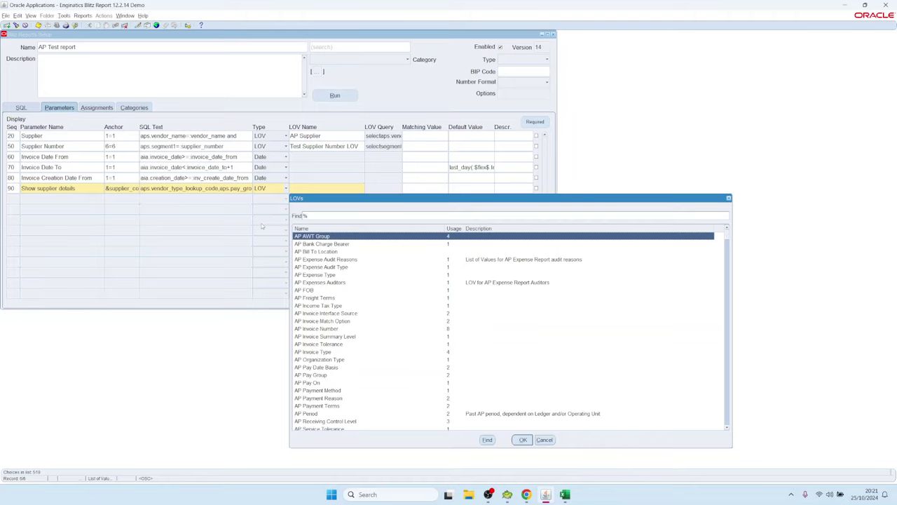
{"action": "type", "text": "yes"}
{"action": "left_click", "coordinate": [301, 244]}
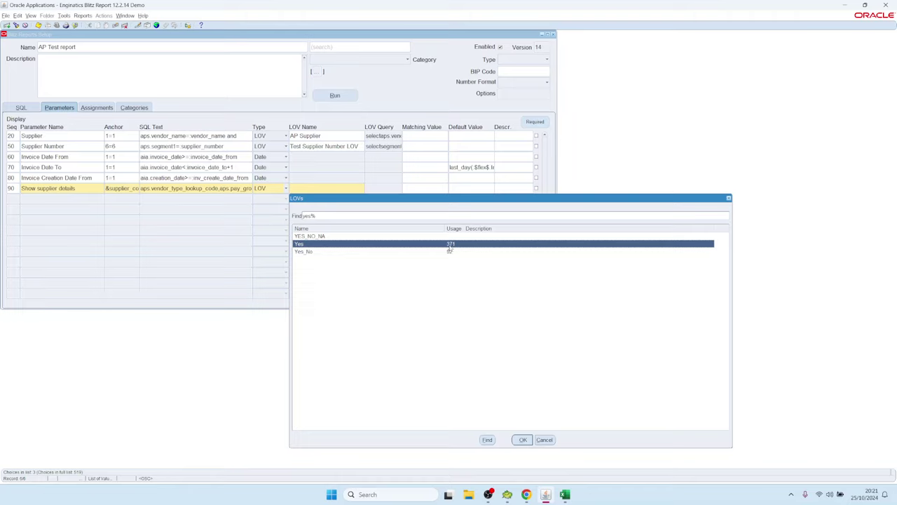
{"action": "double_click", "coordinate": [321, 246]}
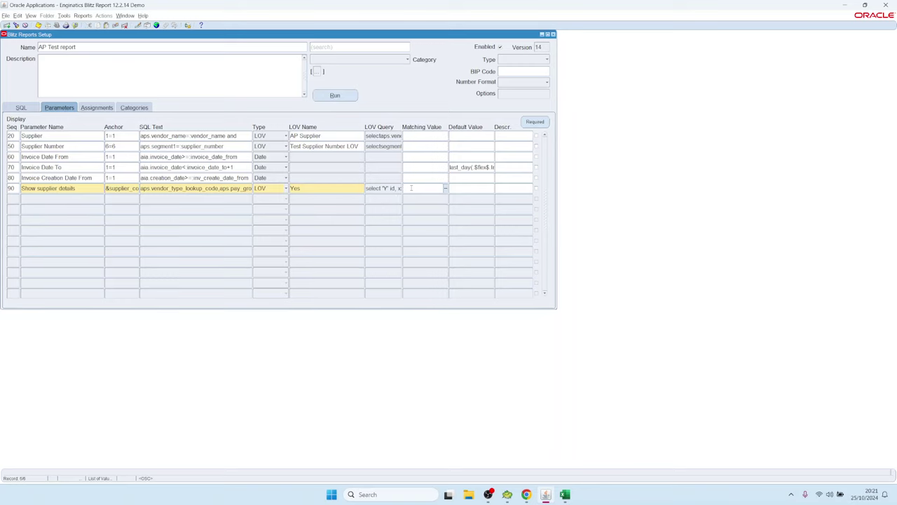
Step: Review the query behind the Yes list of values, then save and close its definition
{"action": "double_click", "coordinate": [374, 188]}
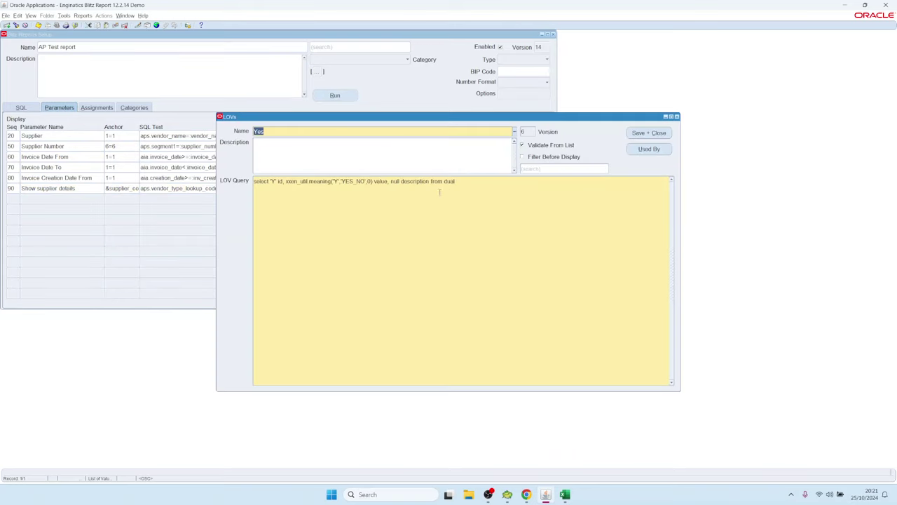
{"action": "left_click", "coordinate": [465, 182]}
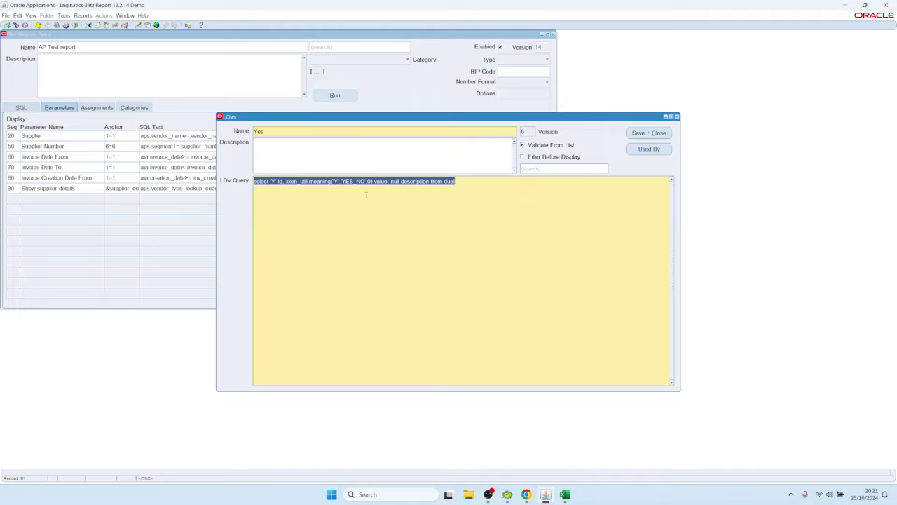
{"action": "left_click", "coordinate": [649, 132]}
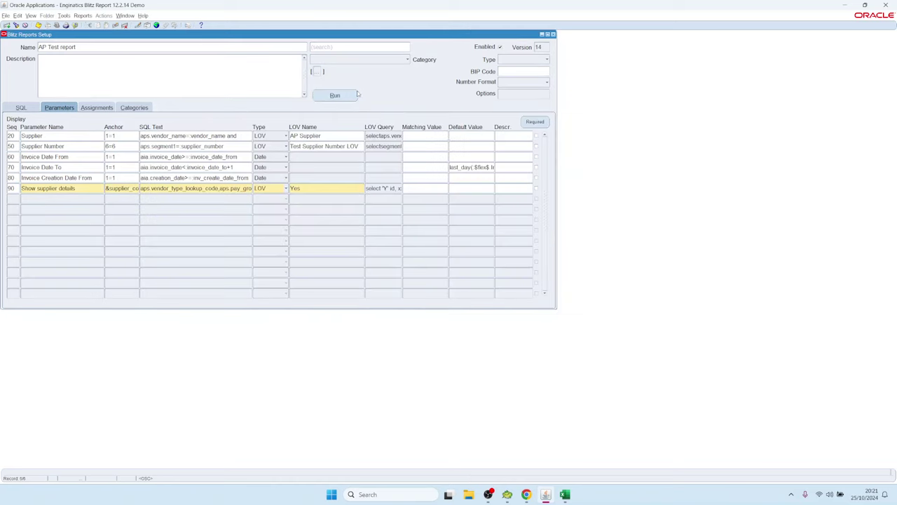
Step: Run the AP Test report with Show supplier details set to Yes and select the three supplier detail columns in the output
{"action": "left_click", "coordinate": [335, 94]}
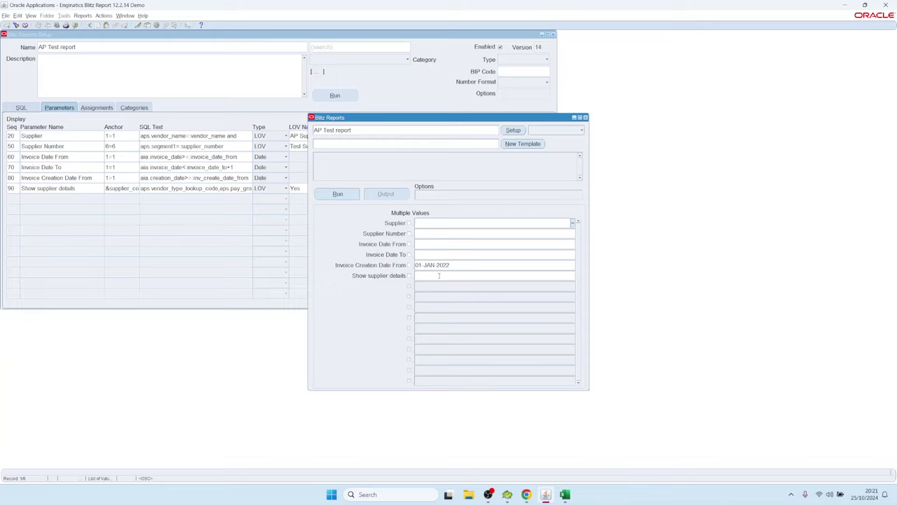
{"action": "left_click", "coordinate": [442, 276]}
{"action": "type", "text": "Yes"}
{"action": "left_click", "coordinate": [337, 193]}
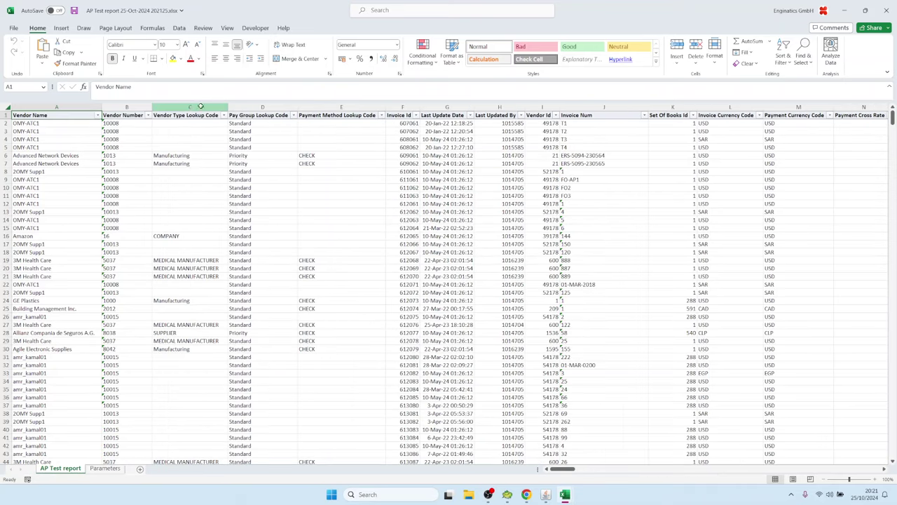
{"action": "left_click_drag", "start_coordinate": [201, 106], "coordinate": [384, 106]}
Step: Clear Show supplier details in the Oracle Applications run form and review that parameter's &supplier_columns anchor in the report setup
{"action": "left_click", "coordinate": [545, 494]}
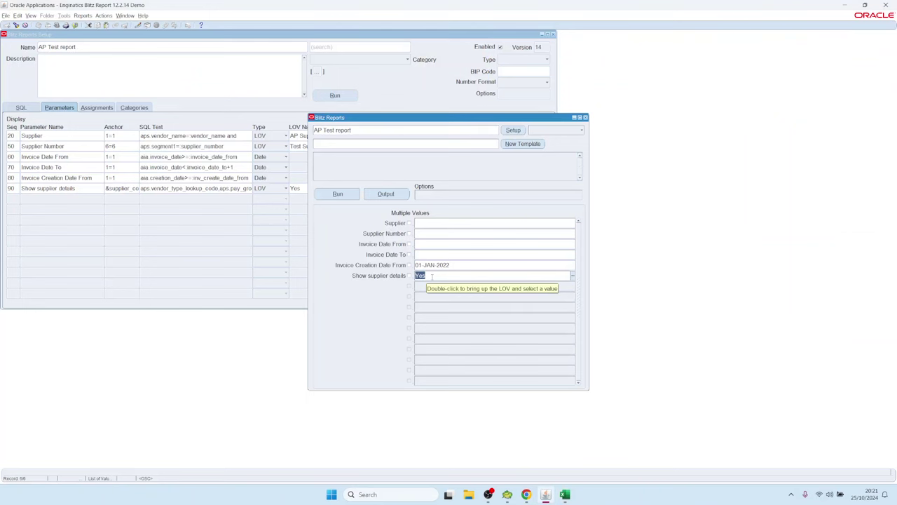
{"action": "key", "text": "Delete"}
{"action": "left_click", "coordinate": [512, 131]}
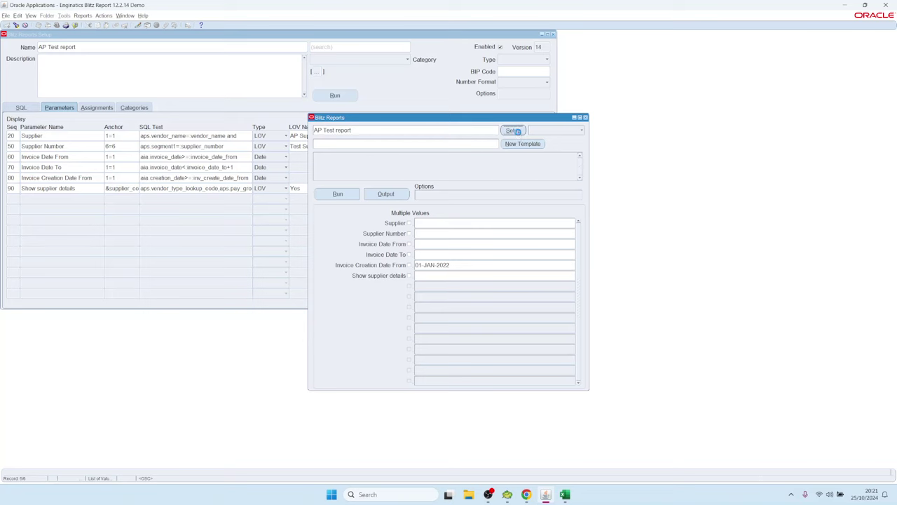
{"action": "left_click", "coordinate": [123, 188]}
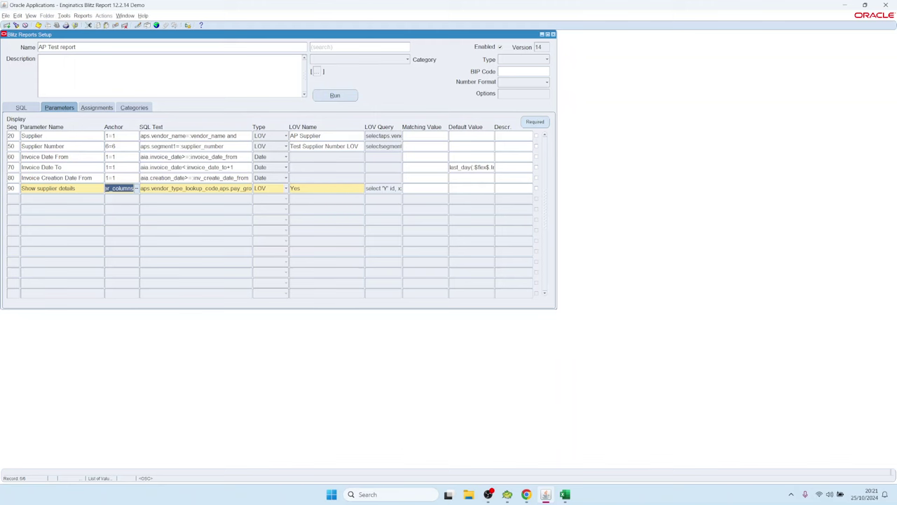
Step: Switch to the Blitz Report Developer Guide in Chrome and examine the :bind section under Anchors and binds
{"action": "left_click", "coordinate": [526, 495]}
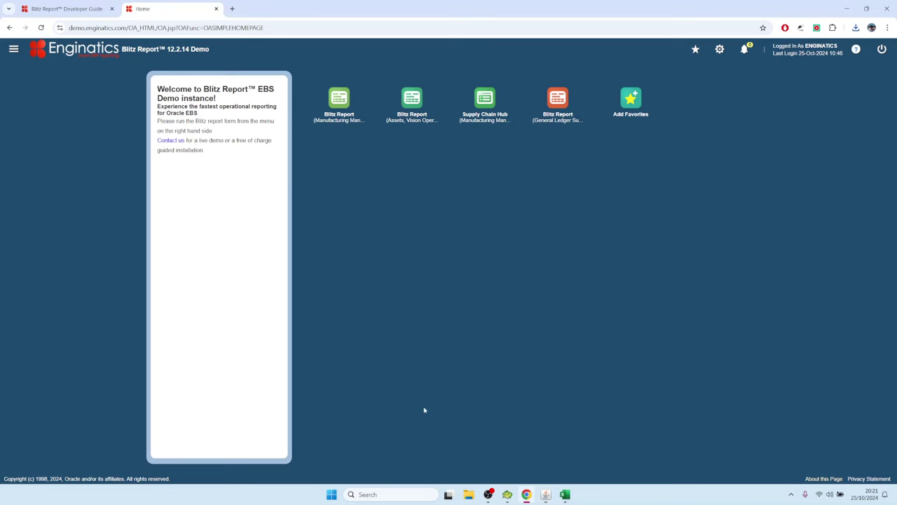
{"action": "left_click", "coordinate": [82, 10]}
{"action": "scroll", "coordinate": [287, 295], "scroll_direction": "down", "scroll_amount": 4}
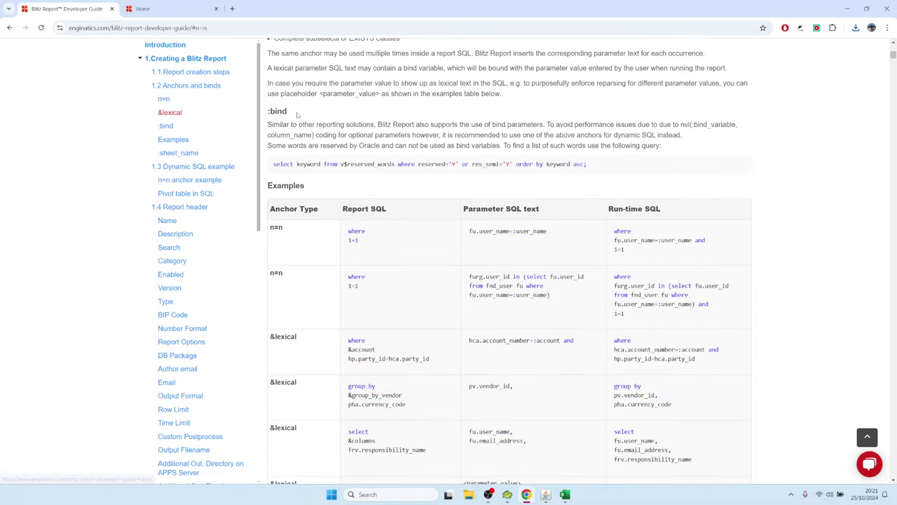
{"action": "left_click_drag", "start_coordinate": [299, 116], "coordinate": [265, 107]}
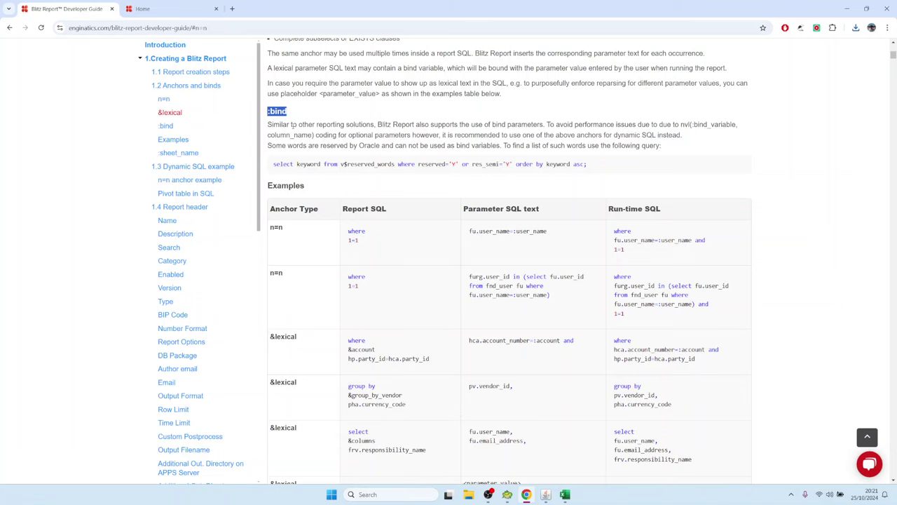
Step: Switch back to Oracle Applications and copy the Supplier parameter's SQL text
{"action": "left_click", "coordinate": [545, 494]}
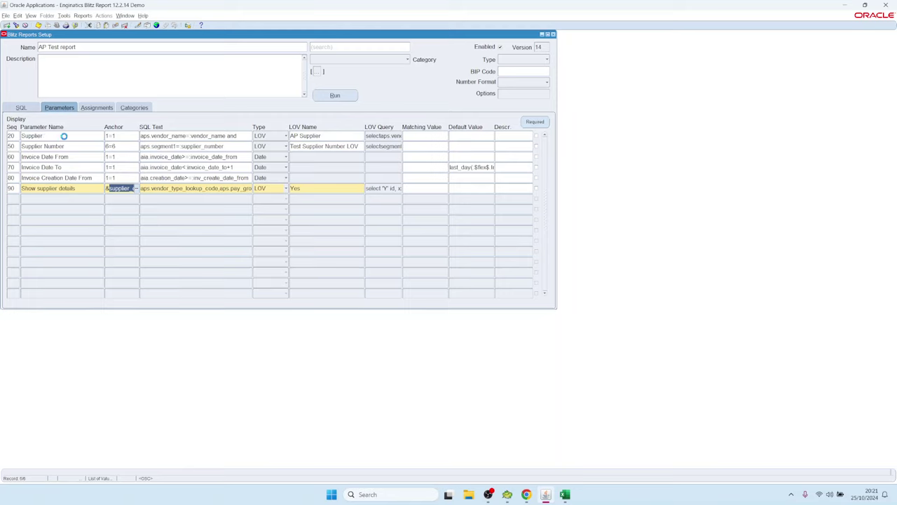
{"action": "left_click", "coordinate": [68, 134]}
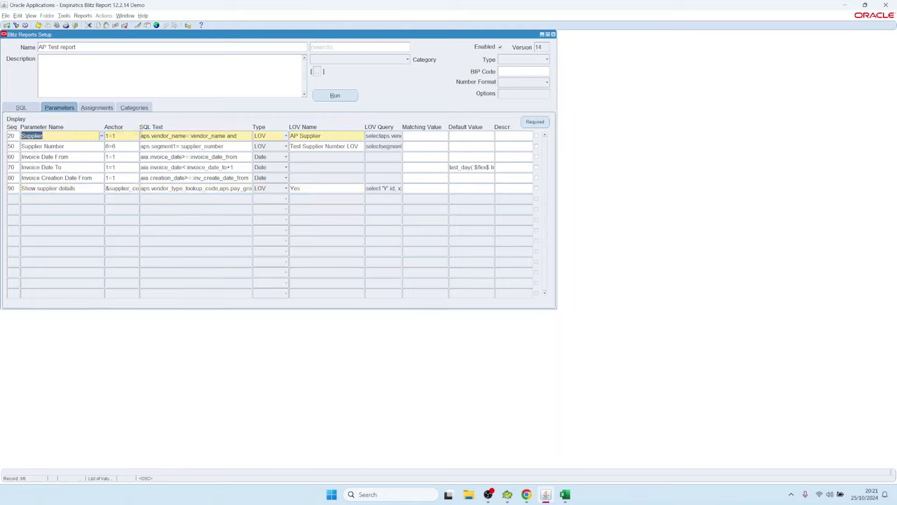
{"action": "left_click", "coordinate": [231, 135]}
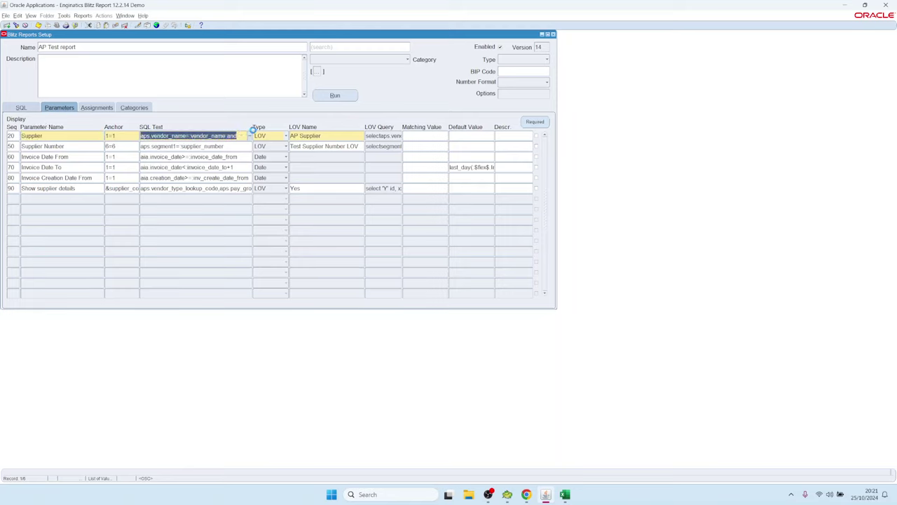
Step: Insert the line aps.vendor_name=:vendor_name_2 and into the report SQL's where clause, directly above 6=6
{"action": "left_click", "coordinate": [34, 107]}
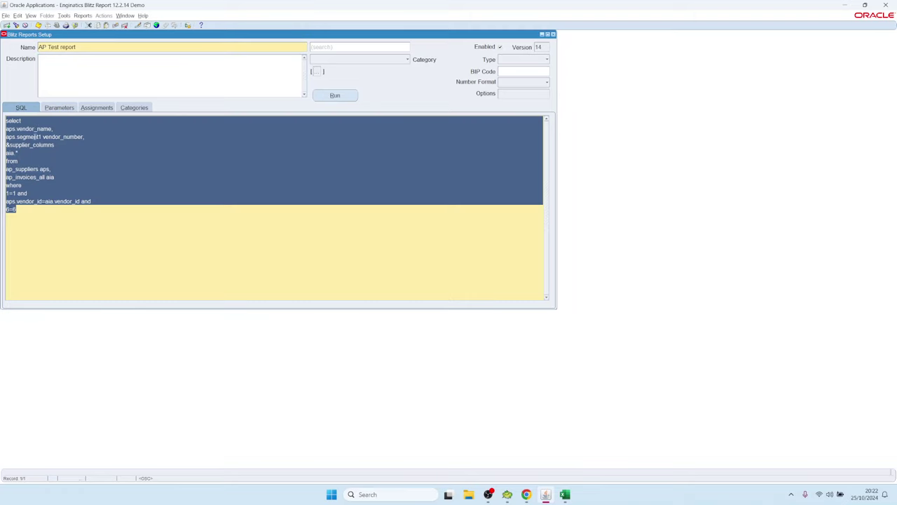
{"action": "left_click", "coordinate": [36, 160]}
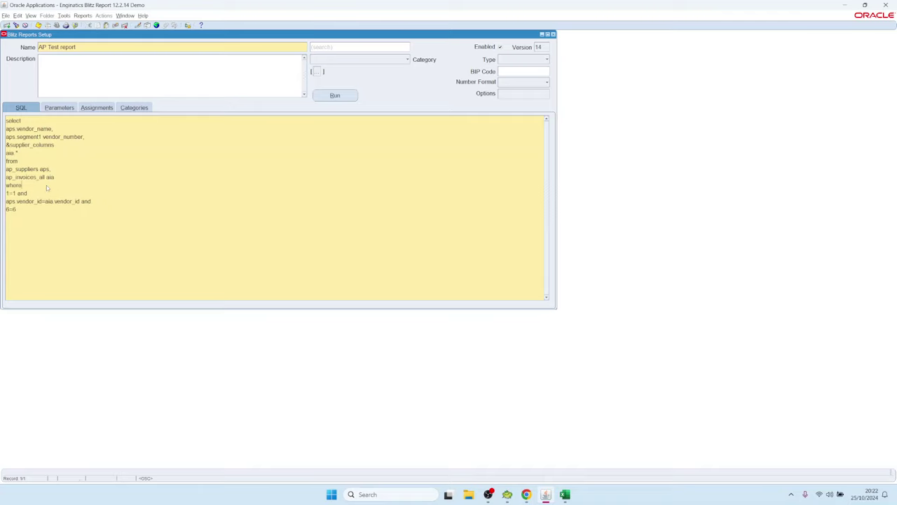
{"action": "type", "text": "and"}
{"action": "key", "text": "BackSpace"}
{"action": "key", "text": "BackSpace"}
{"action": "key", "text": "BackSpace"}
{"action": "key", "text": "BackSpace"}
{"action": "key", "text": "Home"}
{"action": "key", "text": "Return"}
{"action": "type", "text": "aps.vendor_name= vendor_name and_2"}
Step: Open and leave the report's run form, and set the Supplier parameter's anchor to :vendor_name_2 in the report setup
{"action": "left_click", "coordinate": [335, 95]}
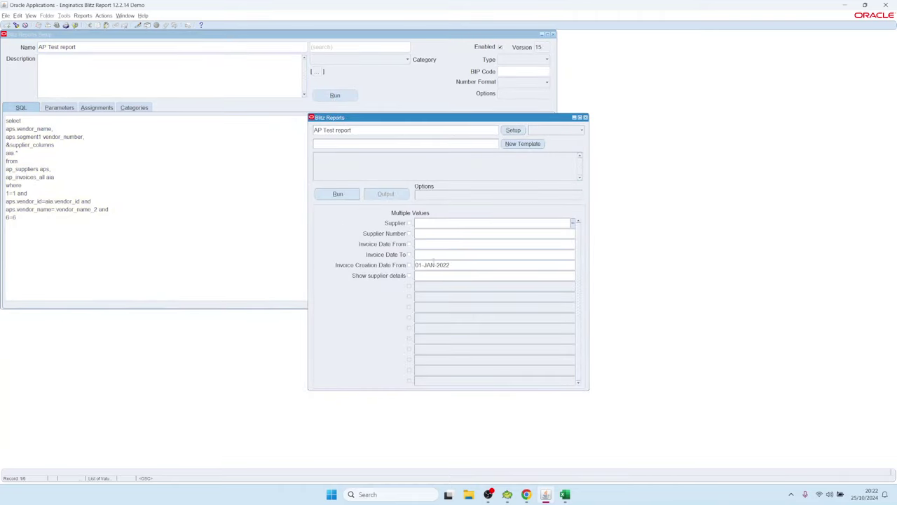
{"action": "left_click", "coordinate": [515, 129]}
{"action": "left_click", "coordinate": [70, 108]}
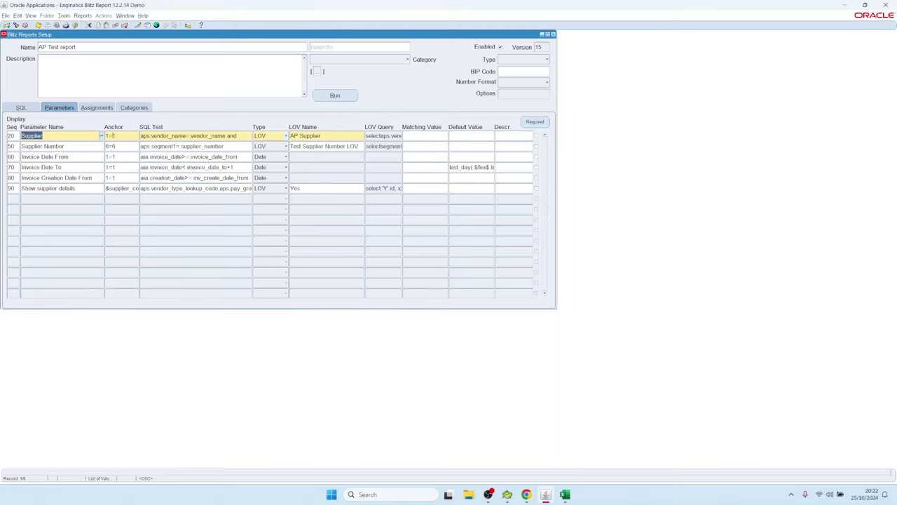
{"action": "left_click", "coordinate": [45, 136]}
{"action": "left_click_drag", "start_coordinate": [150, 141], "coordinate": [250, 140]}
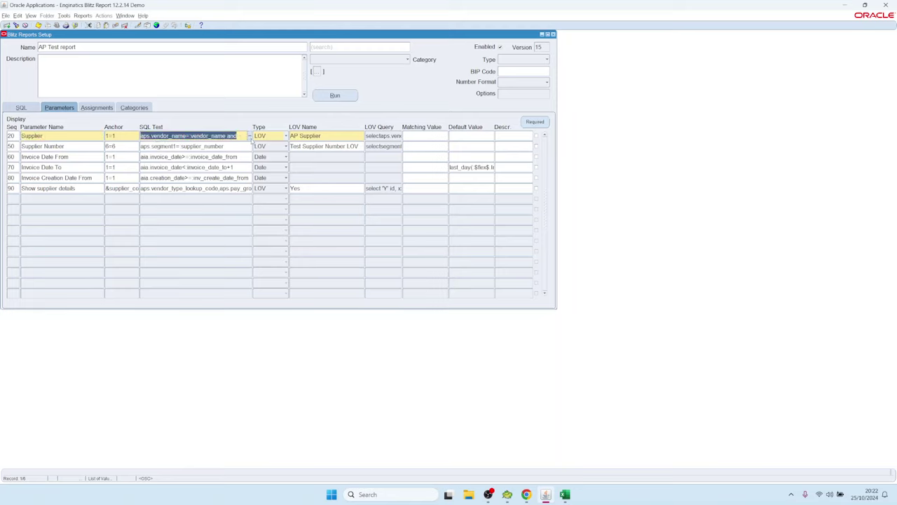
{"action": "left_click", "coordinate": [134, 138]}
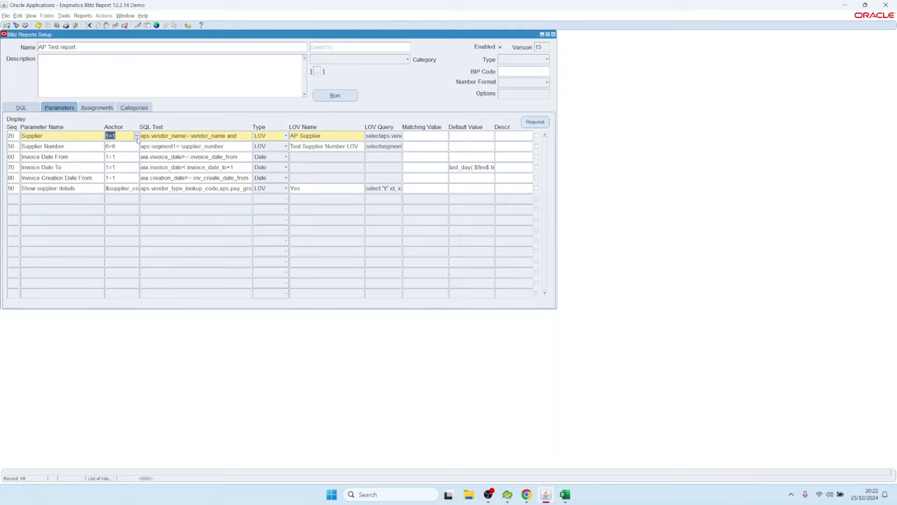
{"action": "key", "text": "ctrl+l"}
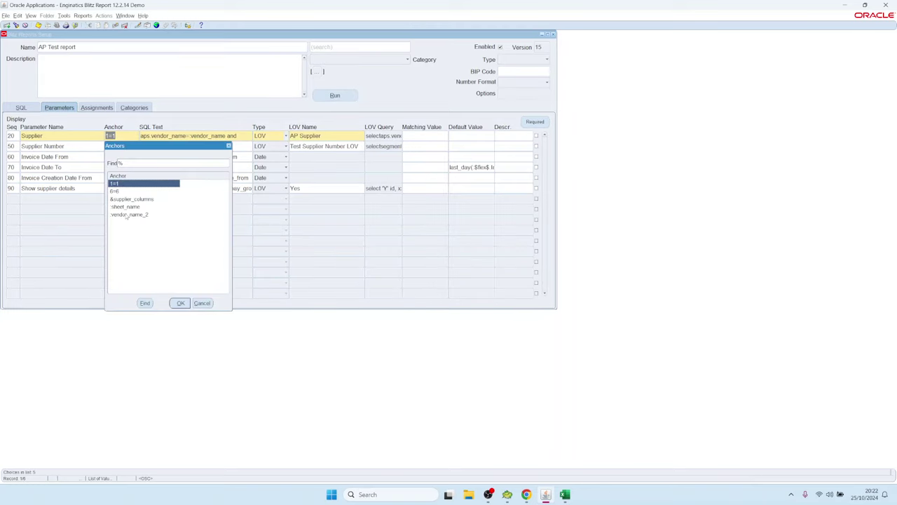
{"action": "left_click", "coordinate": [128, 214]}
{"action": "double_click", "coordinate": [139, 214]}
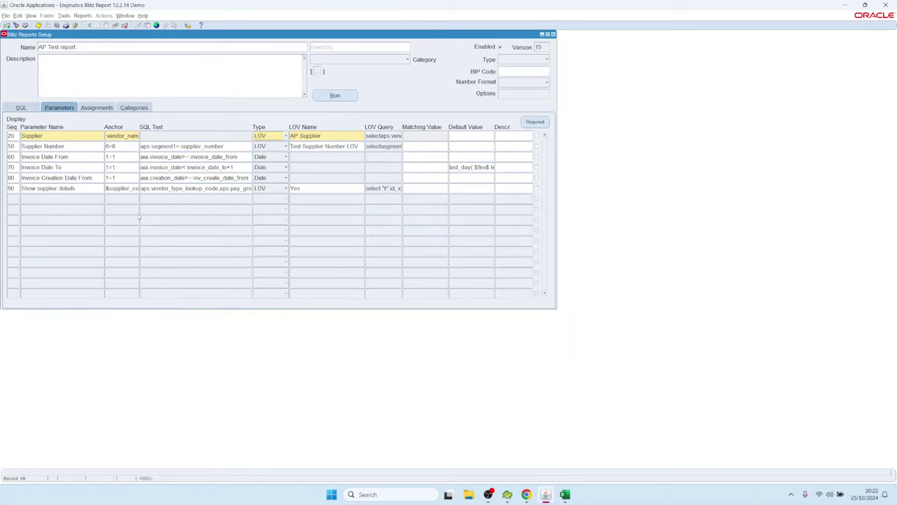
Step: Run AP Test report for supplier 3M Health Care and check the Vendor Name column in the Excel output
{"action": "left_click", "coordinate": [335, 96]}
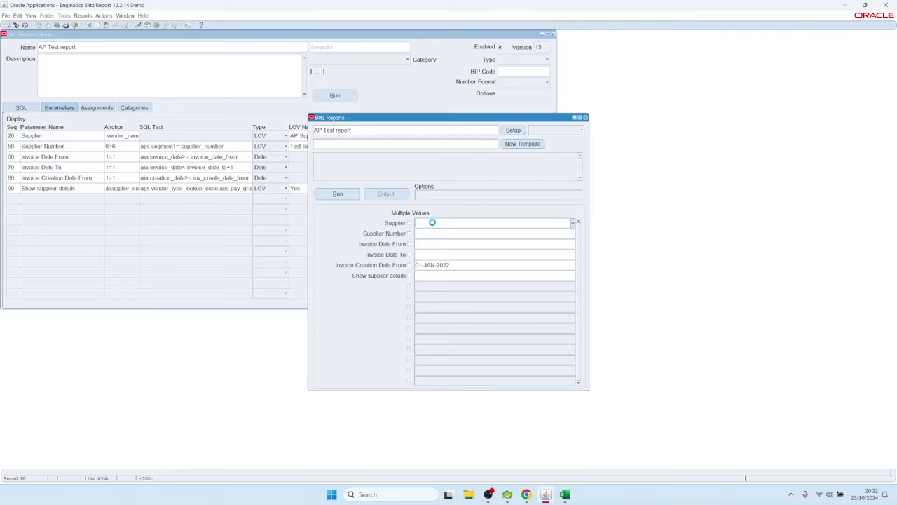
{"action": "double_click", "coordinate": [430, 224]}
{"action": "type", "text": "Sm"}
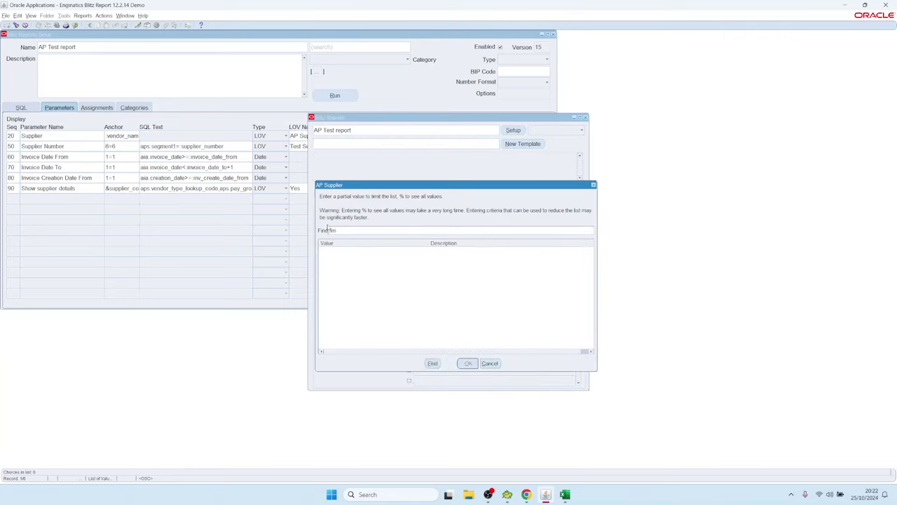
{"action": "key", "text": "Return"}
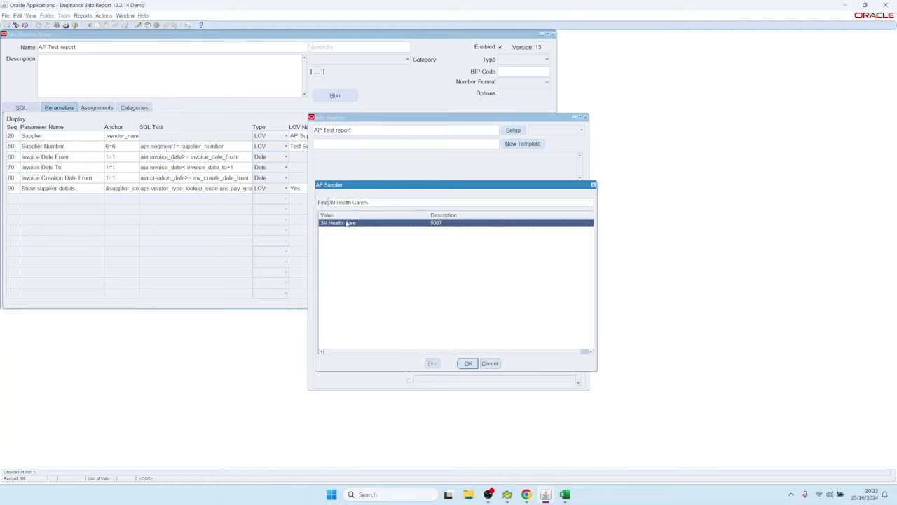
{"action": "double_click", "coordinate": [347, 221]}
{"action": "left_click", "coordinate": [337, 194]}
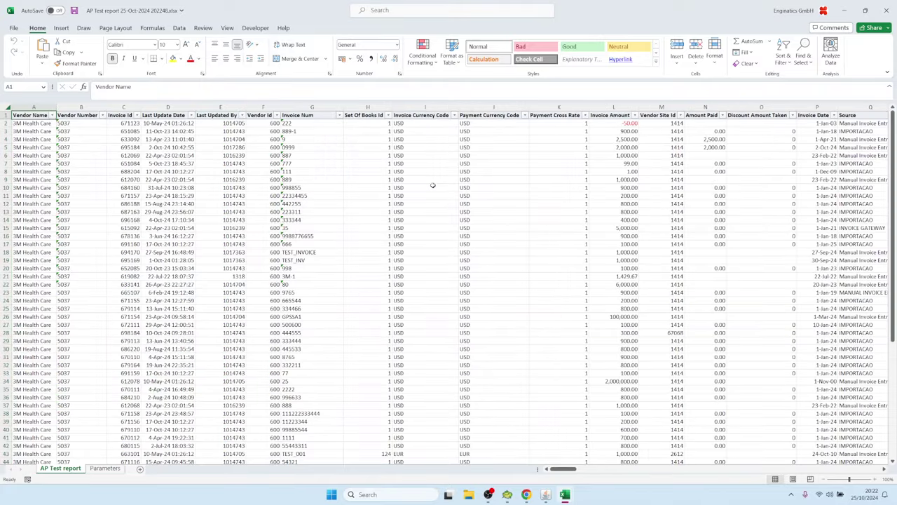
{"action": "left_click_drag", "start_coordinate": [32, 131], "coordinate": [39, 300]}
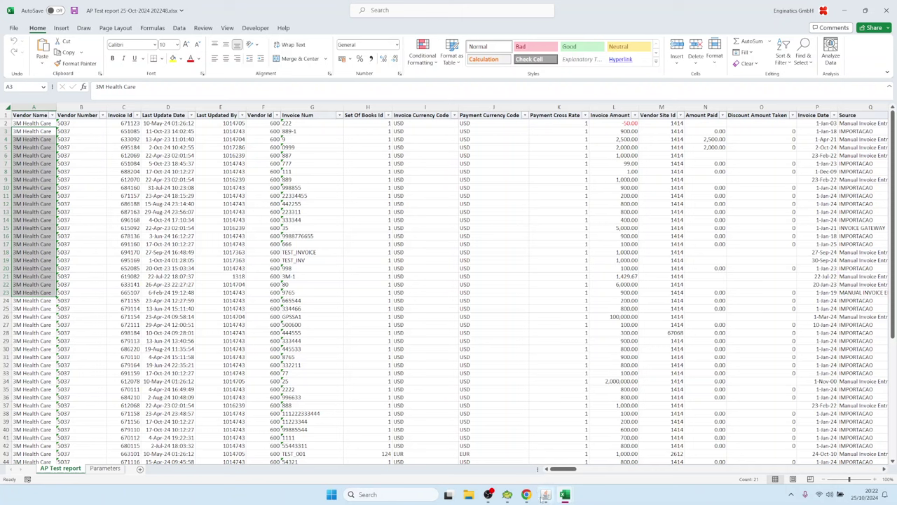
Step: Switch back to Oracle Applications, clear the Supplier value and run the report again
{"action": "mouse_move", "coordinate": [546, 494]}
{"action": "left_click", "coordinate": [544, 445]}
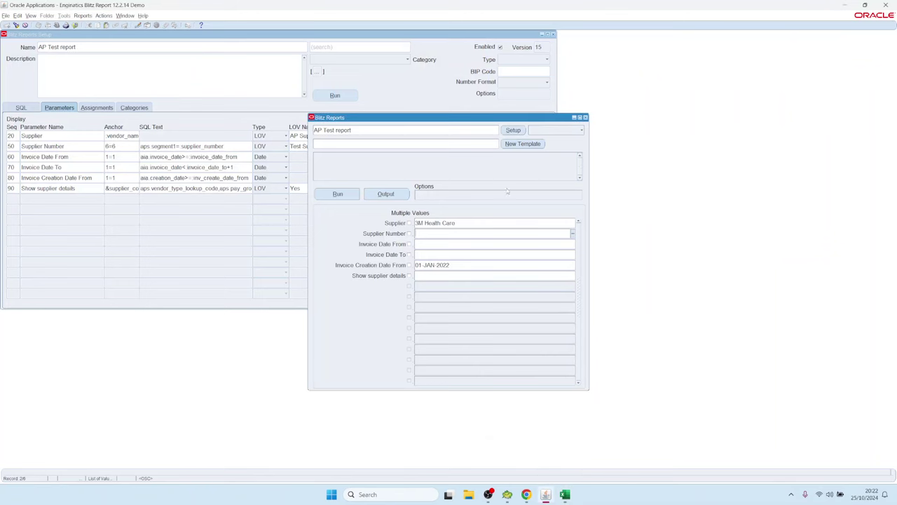
{"action": "left_click", "coordinate": [461, 223]}
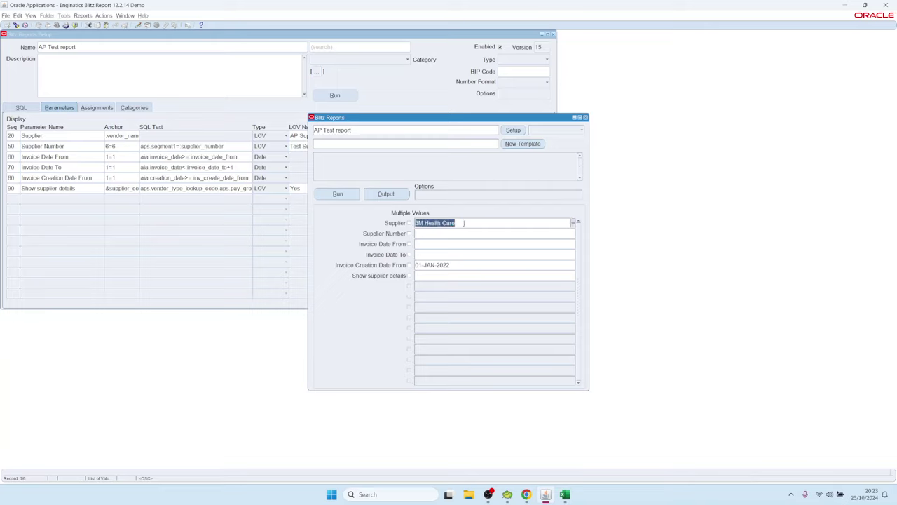
{"action": "key", "text": "Delete"}
{"action": "left_click", "coordinate": [336, 194]}
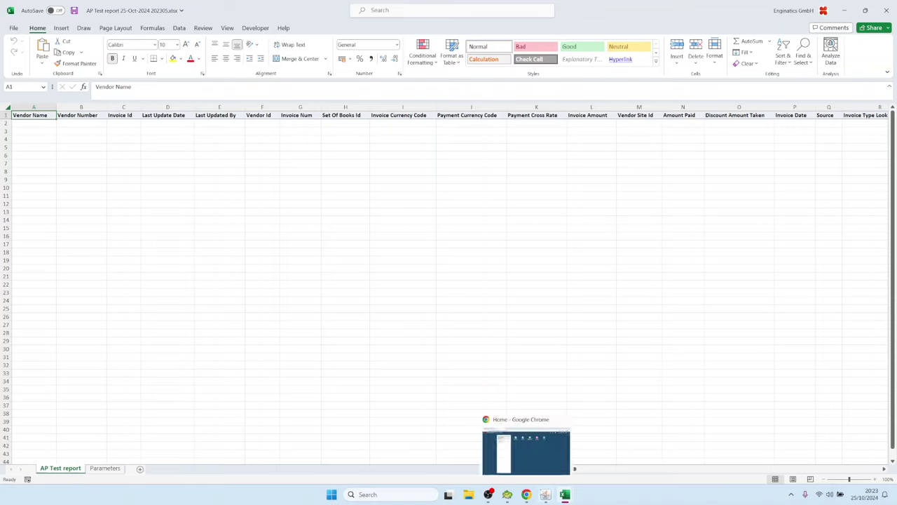
Step: Switch back to Oracle Applications and change the vendor condition in the report SQL to aps.vendor_name=nvl(:vendor_name_2,aps.vendor_name) and
{"action": "left_click", "coordinate": [545, 494]}
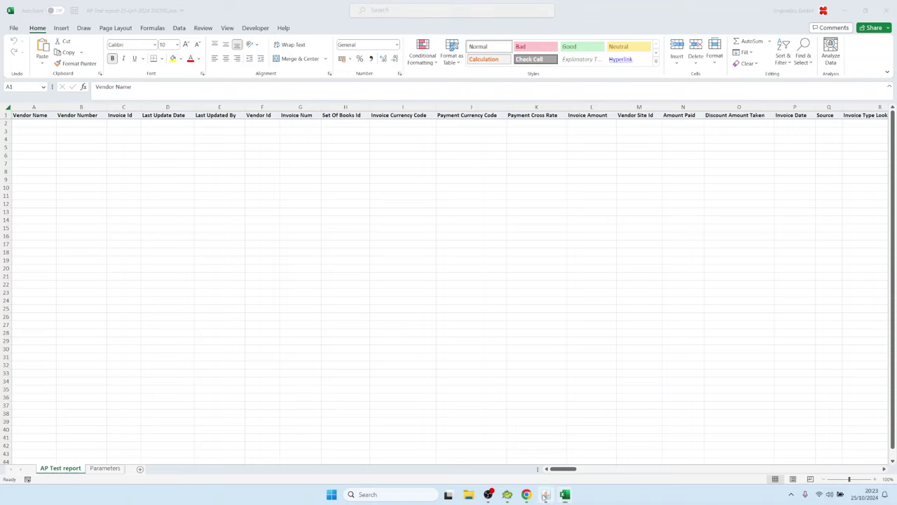
{"action": "left_click", "coordinate": [122, 136]}
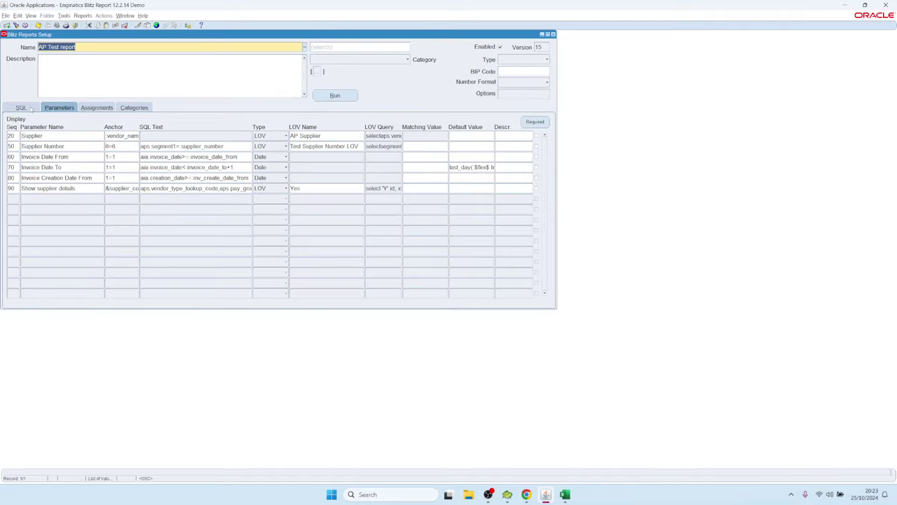
{"action": "left_click", "coordinate": [21, 107]}
{"action": "left_click", "coordinate": [38, 209]}
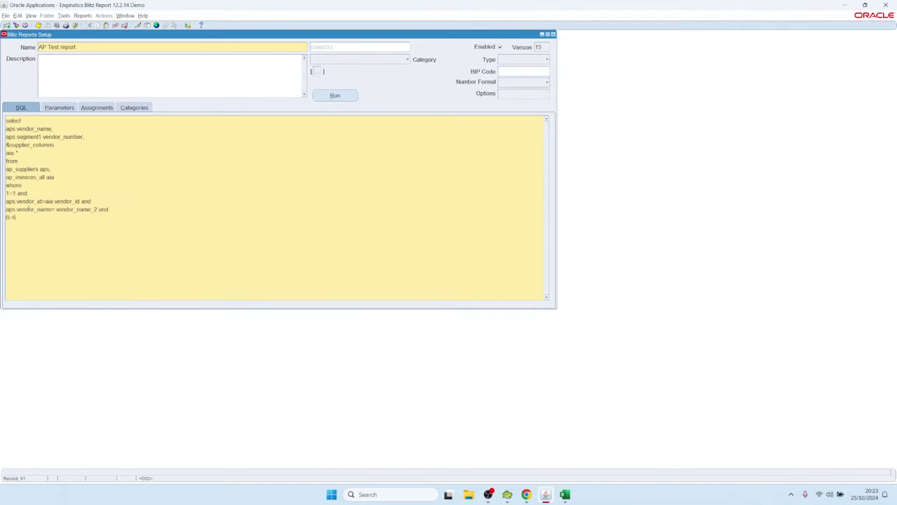
{"action": "left_click_drag", "start_coordinate": [6, 209], "coordinate": [52, 209]}
{"action": "key", "text": "ctrl+c"}
{"action": "left_click", "coordinate": [74, 209]}
{"action": "type", "text": "nvl("}
{"action": "type", "text": ","}
{"action": "key", "text": "ctrl+v"}
{"action": "type", "text": ")"}
{"action": "key", "text": "alt+r"}
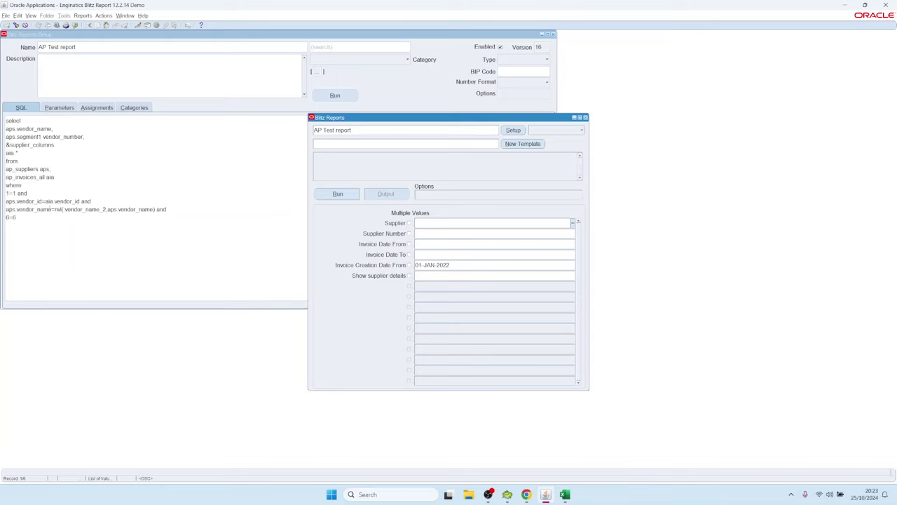
{"action": "left_click", "coordinate": [513, 131]}
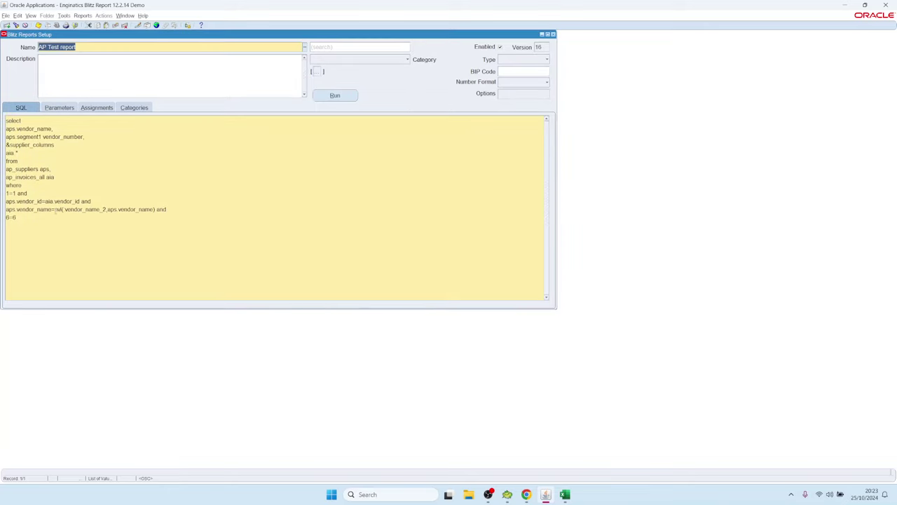
Step: Examine the nvl vendor condition and the 1=1 anchor in the report SQL, plus the Supplier Number parameter's SQL text
{"action": "left_click", "coordinate": [63, 208], "text": "shift"}
{"action": "left_click", "coordinate": [58, 209]}
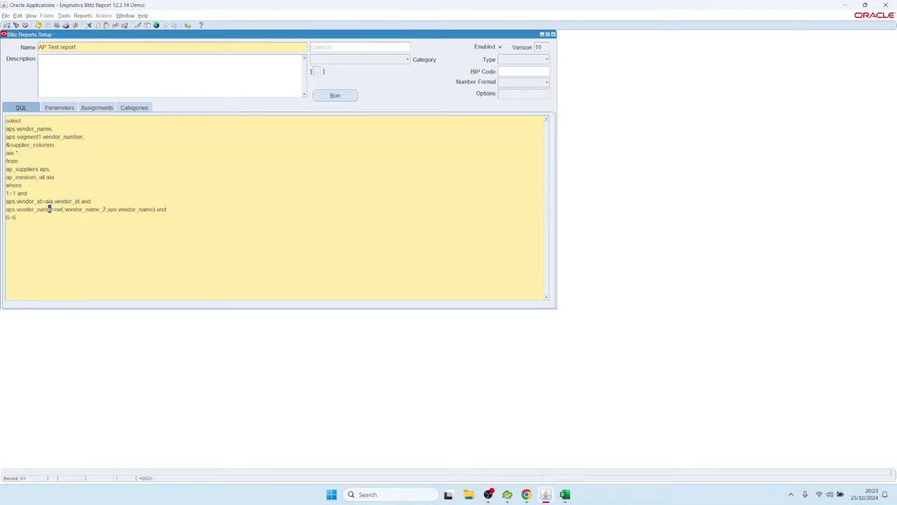
{"action": "left_click_drag", "start_coordinate": [50, 209], "coordinate": [6, 209]}
{"action": "left_click_drag", "start_coordinate": [55, 209], "coordinate": [5, 209]}
{"action": "left_click", "coordinate": [156, 217]}
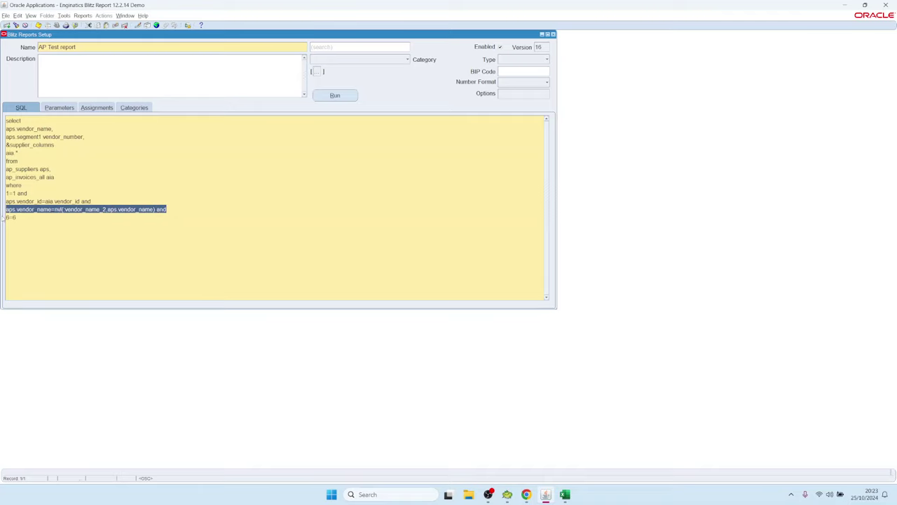
{"action": "left_click_drag", "start_coordinate": [19, 193], "coordinate": [3, 193]}
{"action": "left_click", "coordinate": [55, 107]}
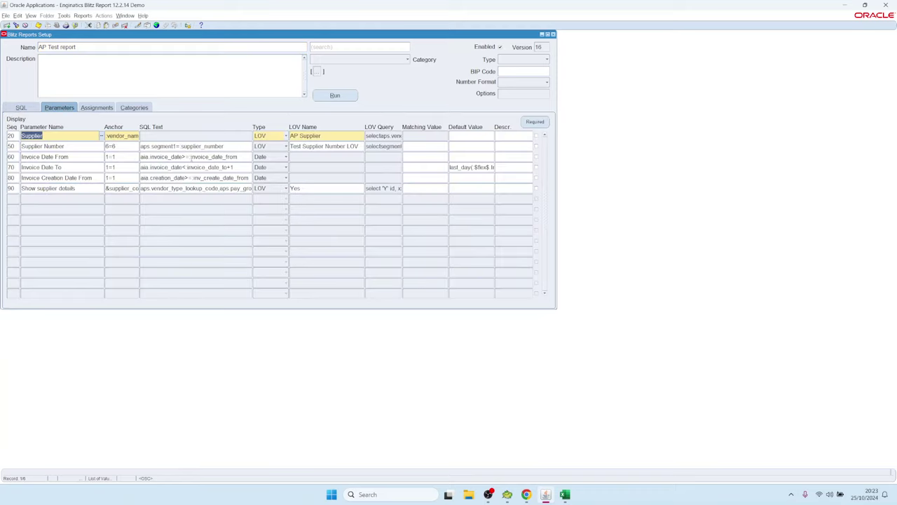
{"action": "left_click", "coordinate": [228, 146]}
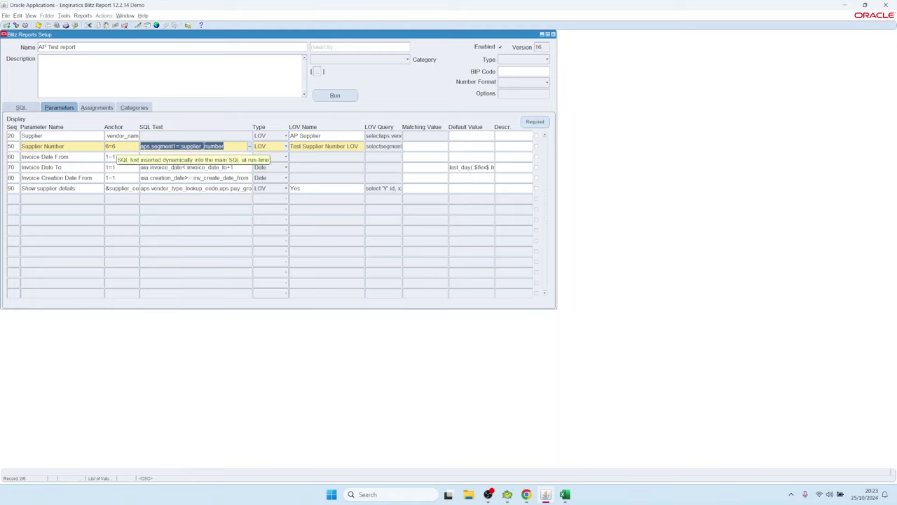
Step: Delete the line aps.vendor_name=nvl(:vendor_name_2,aps.vendor_name) and from the report SQL
{"action": "left_click", "coordinate": [31, 109]}
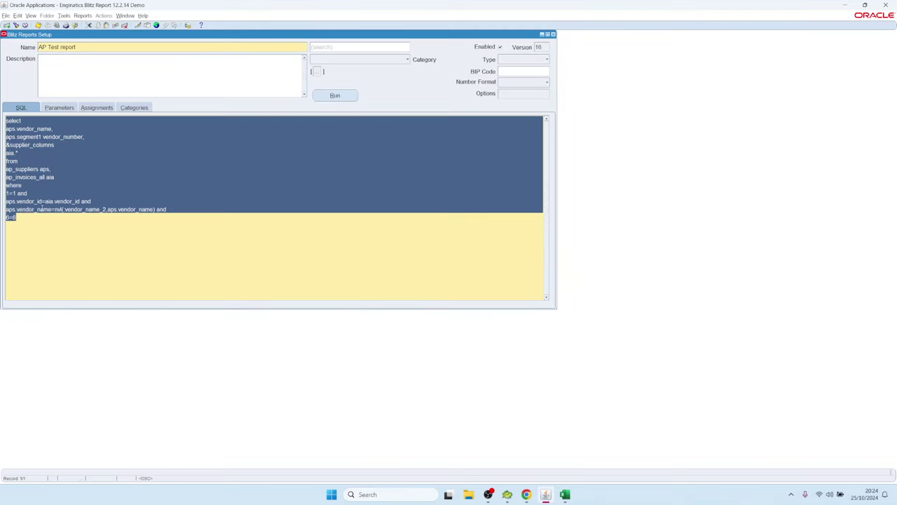
{"action": "left_click", "coordinate": [38, 209]}
{"action": "key", "text": "Home"}
{"action": "key", "text": "shift+End"}
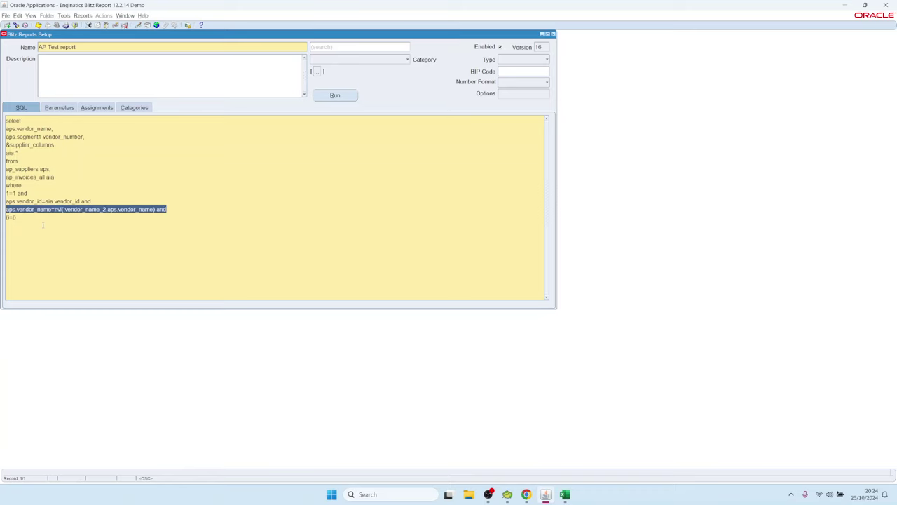
{"action": "key", "text": "BackSpace"}
{"action": "key", "text": "BackSpace"}
Step: Set the Supplier parameter's anchor to 1=1
{"action": "left_click", "coordinate": [68, 110]}
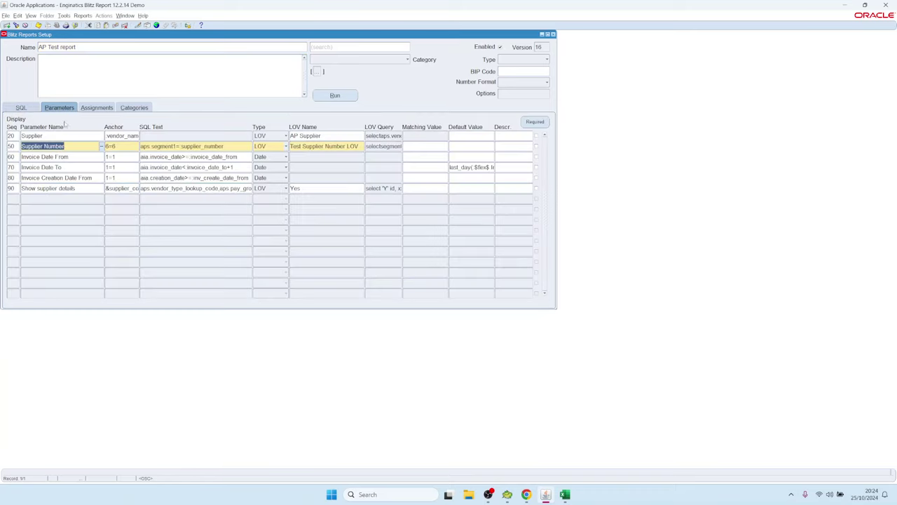
{"action": "left_click", "coordinate": [133, 135]}
{"action": "left_click", "coordinate": [137, 136]}
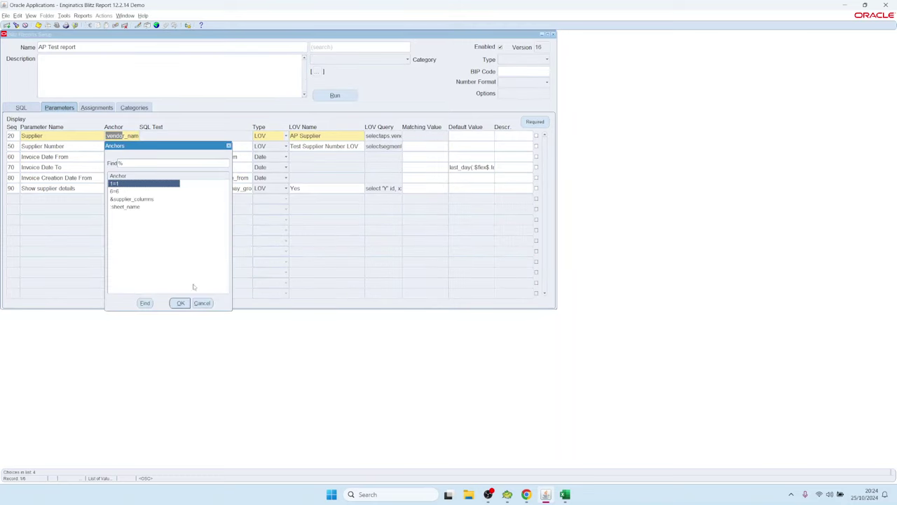
{"action": "left_click", "coordinate": [181, 303]}
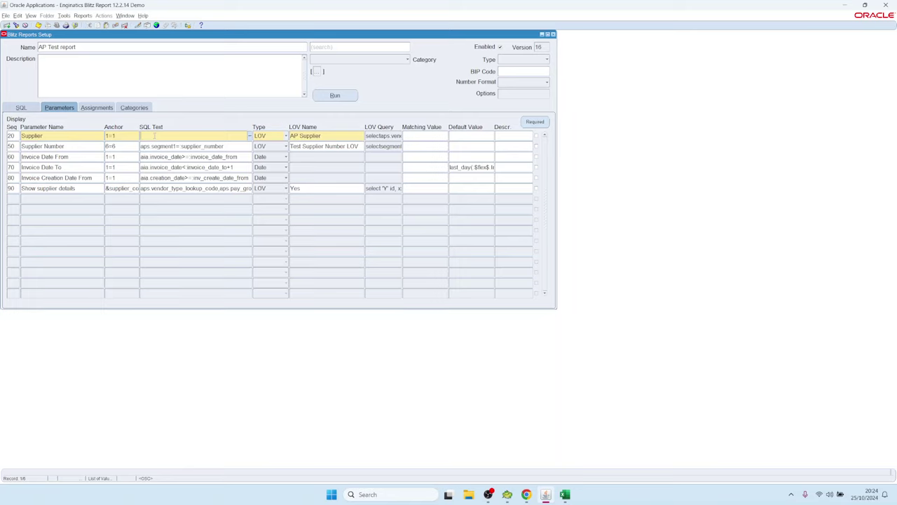
Step: Enter aps.vendor_name=:bind1 as the Supplier parameter's SQL text
{"action": "left_click", "coordinate": [154, 136]}
{"action": "type", "text": "aps.vendor_name=:vendor_name"}
{"action": "key", "text": "ctrl+Left"}
{"action": "key", "text": "ctrl+shift+Right"}
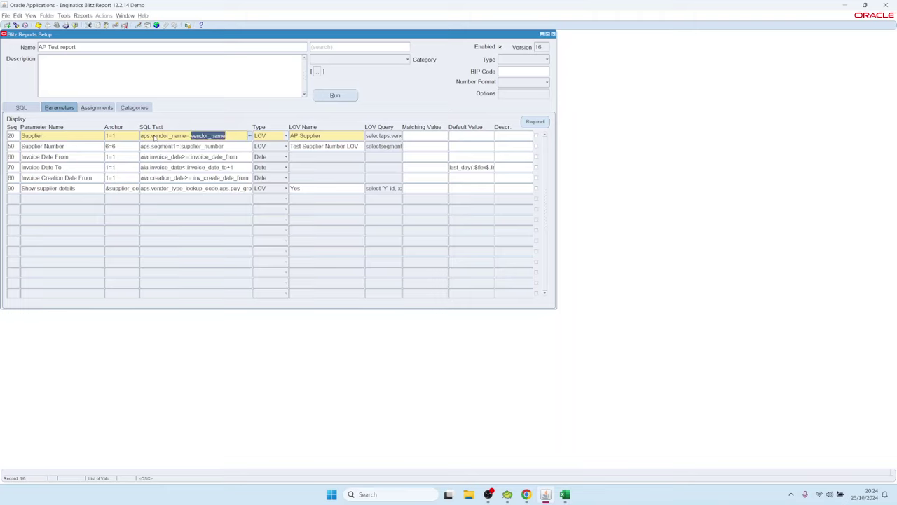
{"action": "type", "text": "bind1"}
{"action": "key", "text": "Down"}
{"action": "key", "text": "Down"}
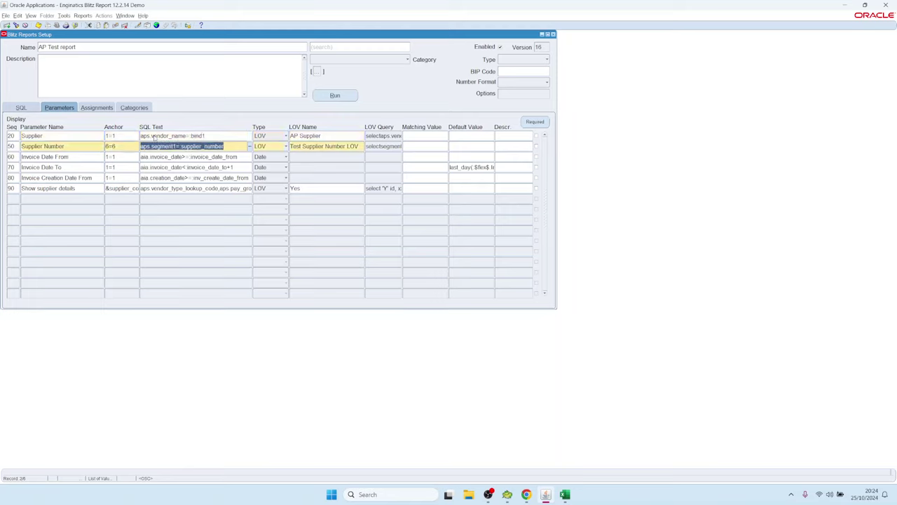
Step: Set the Supplier Number parameter's SQL text to aps.segment1=:bind1 and compare it with the Supplier parameter's SQL text
{"action": "left_click", "coordinate": [189, 136]}
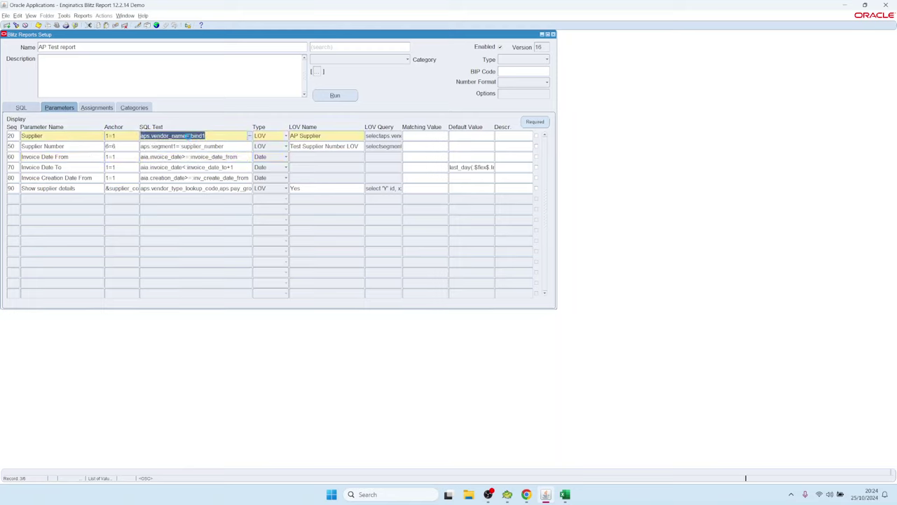
{"action": "left_click_drag", "start_coordinate": [190, 136], "coordinate": [210, 135]}
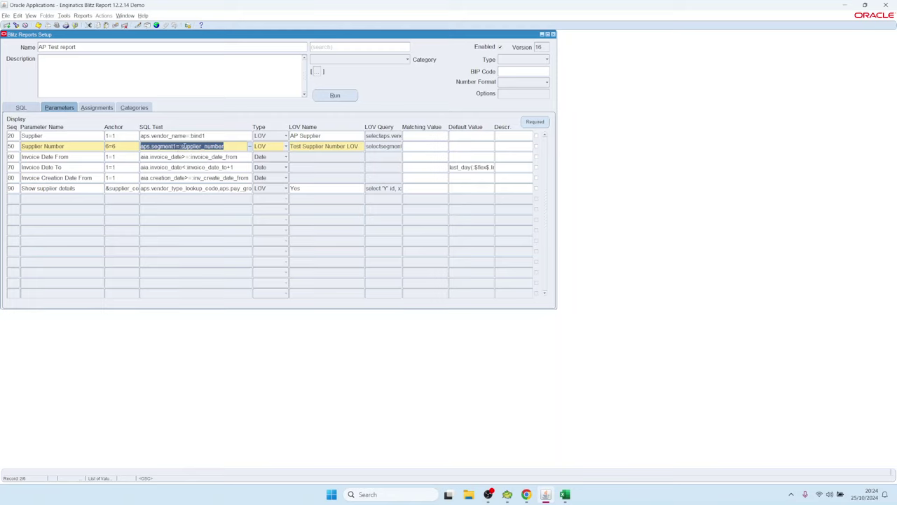
{"action": "double_click", "coordinate": [181, 146]}
{"action": "type", "text": ":bind1"}
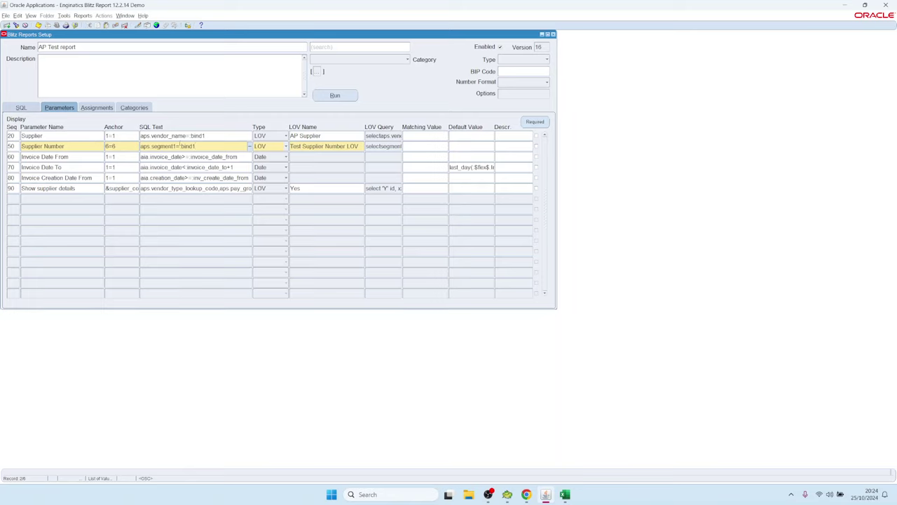
{"action": "key", "text": "Up"}
{"action": "key", "text": "Down"}
{"action": "key", "text": "Up"}
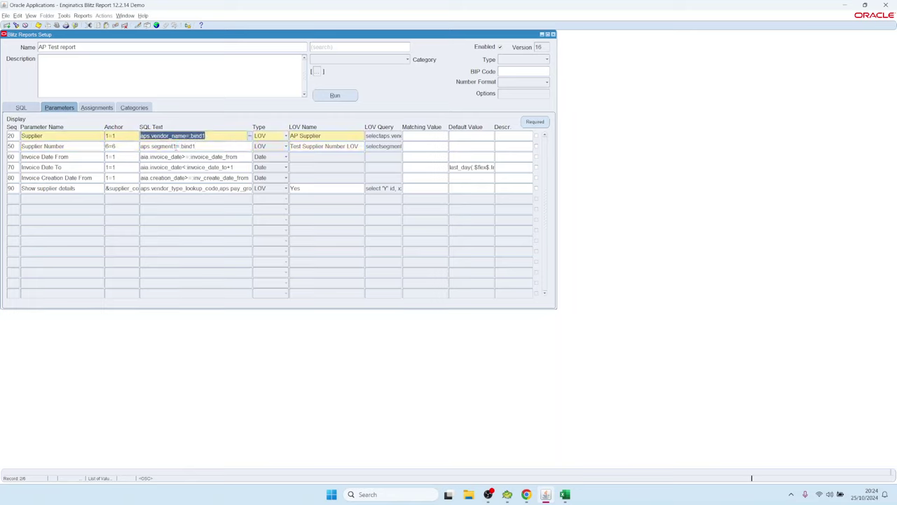
{"action": "key", "text": "Down"}
{"action": "key", "text": "Up"}
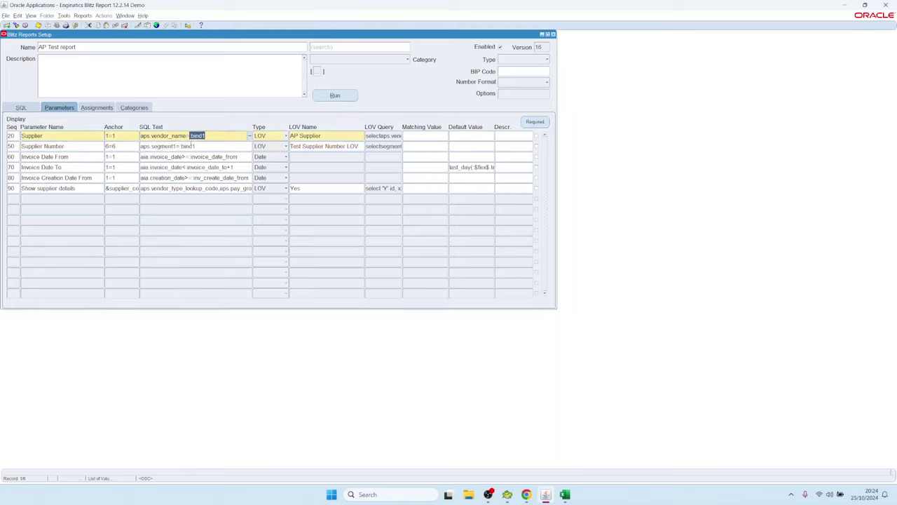
Step: Set the Supplier Number parameter's SQL text to aps.segment1=:bind2 and save the report
{"action": "key", "text": "Down"}
{"action": "left_click", "coordinate": [202, 145]}
{"action": "key", "text": "BackSpace"}
{"action": "type", "text": "2"}
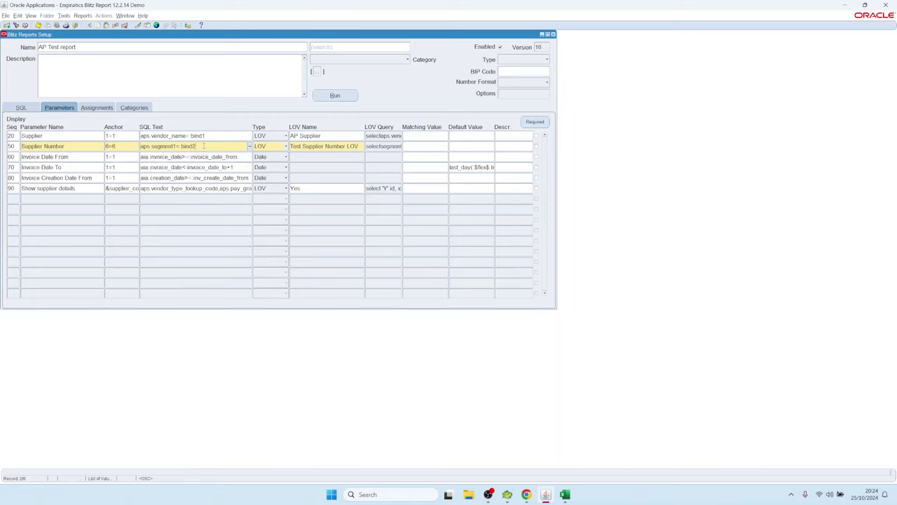
{"action": "key", "text": "Up"}
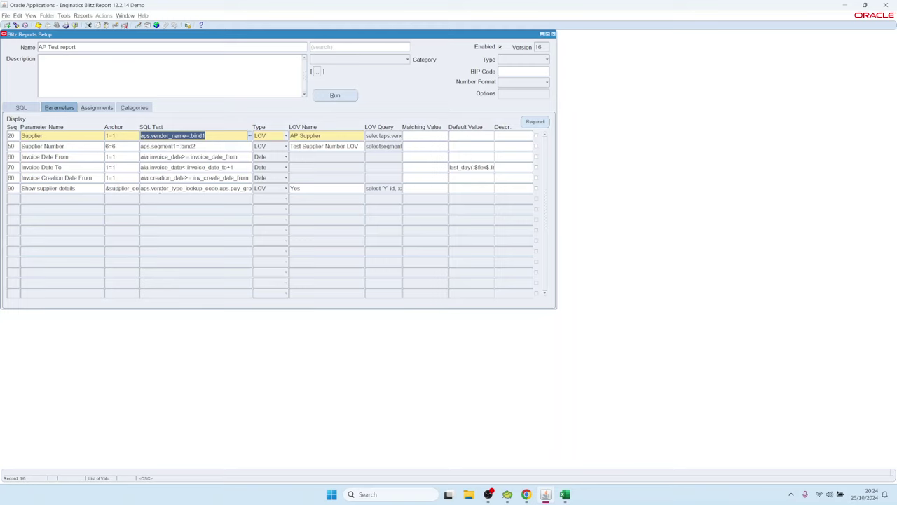
{"action": "left_click", "coordinate": [160, 189]}
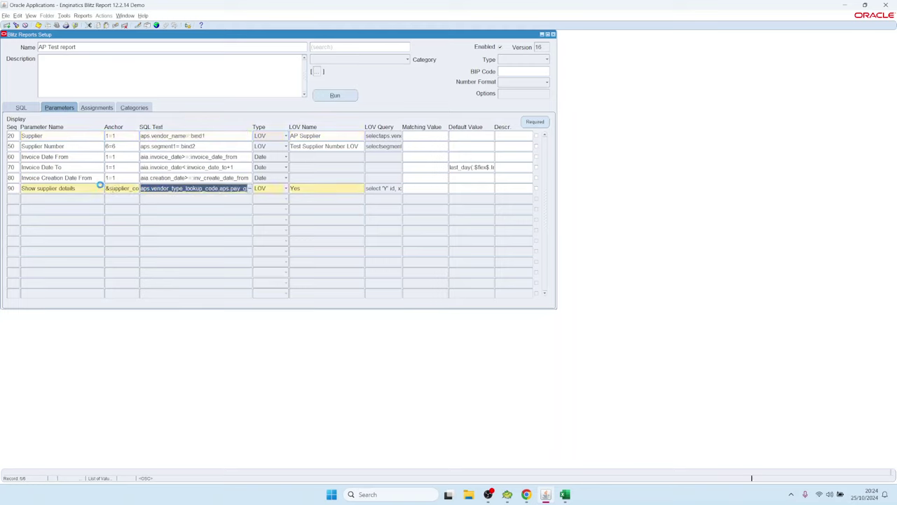
{"action": "key", "text": "ctrl+s"}
Step: Load the AP Suppliers report and examine the anchors and SQL texts of its Operating Unit, Supplier and Supplier Number parameters
{"action": "left_click", "coordinate": [85, 49]}
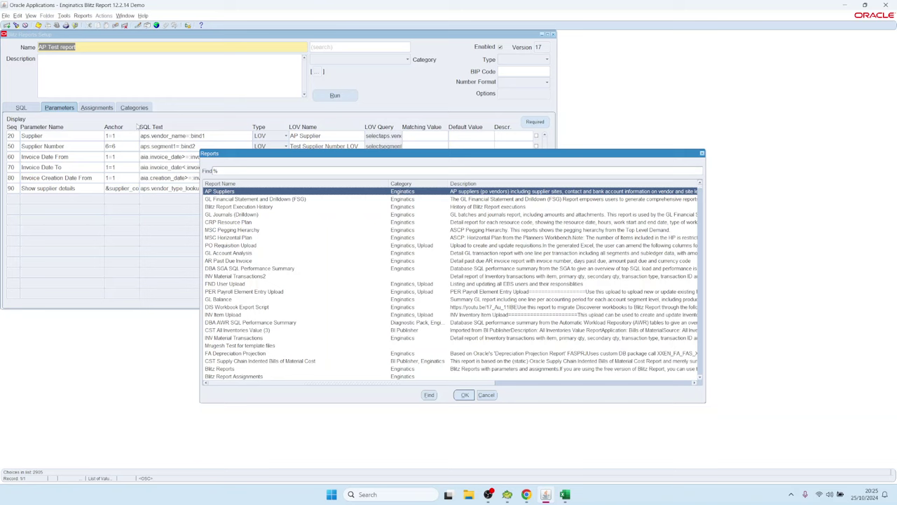
{"action": "key", "text": "Return"}
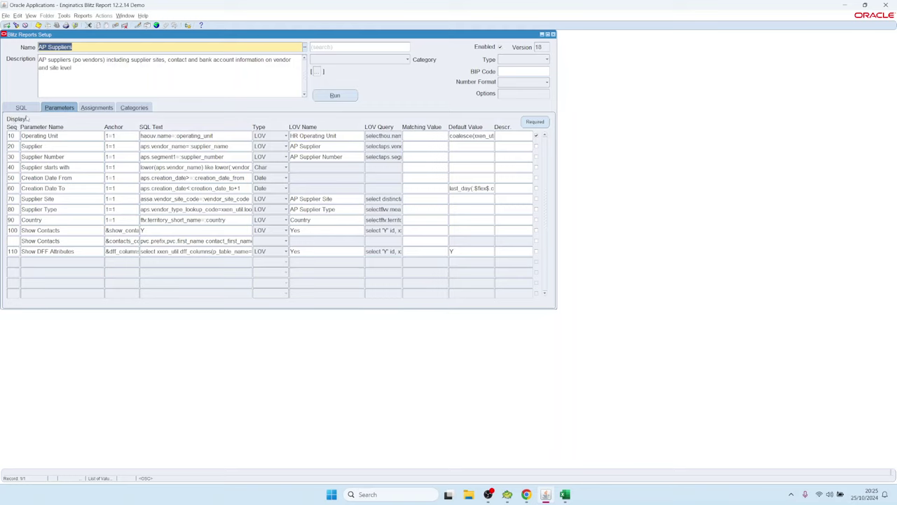
{"action": "left_click", "coordinate": [123, 135]}
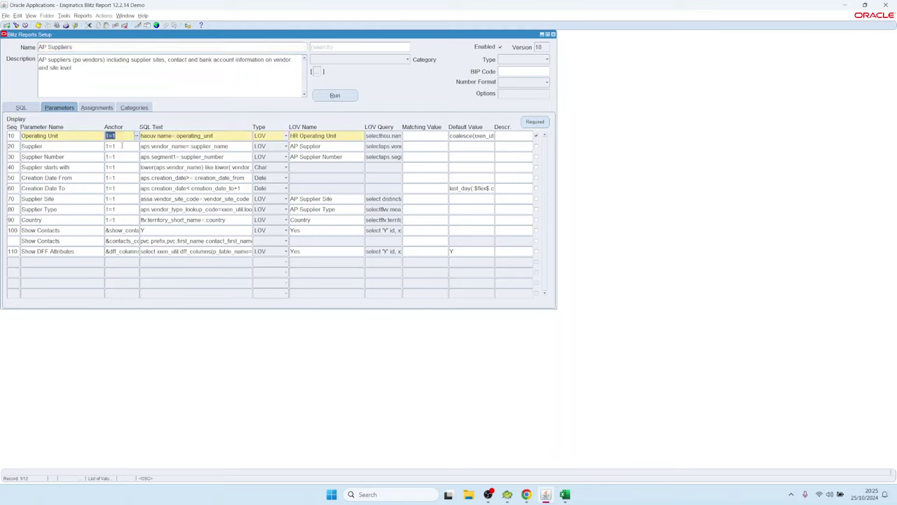
{"action": "left_click", "coordinate": [121, 146]}
{"action": "left_click", "coordinate": [124, 157]}
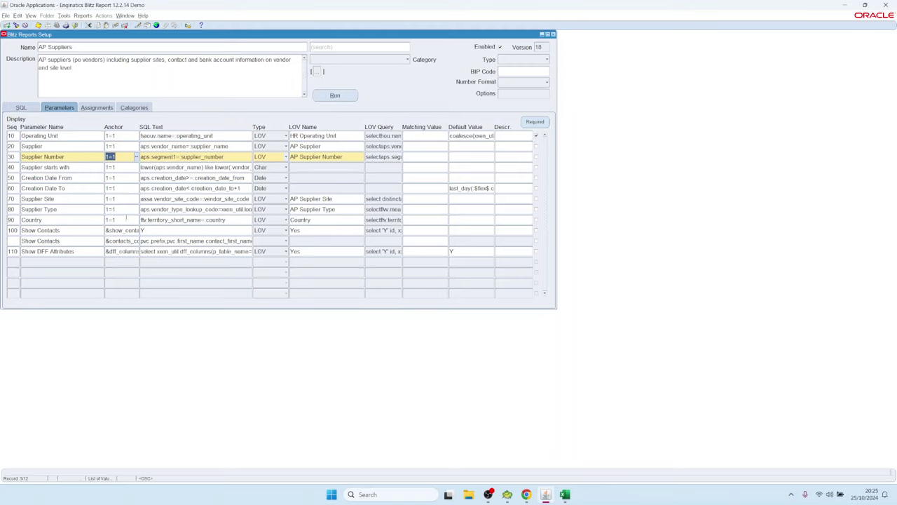
{"action": "left_click", "coordinate": [178, 147]}
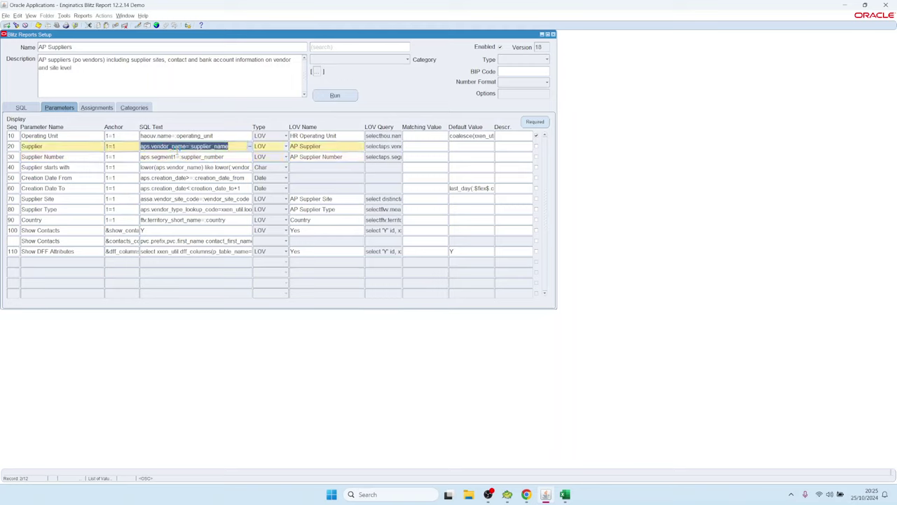
{"action": "double_click", "coordinate": [209, 145]}
Step: Examine the Show Contacts parameter and its LOV in the report setup, and its empty value in the run form
{"action": "left_click", "coordinate": [50, 219]}
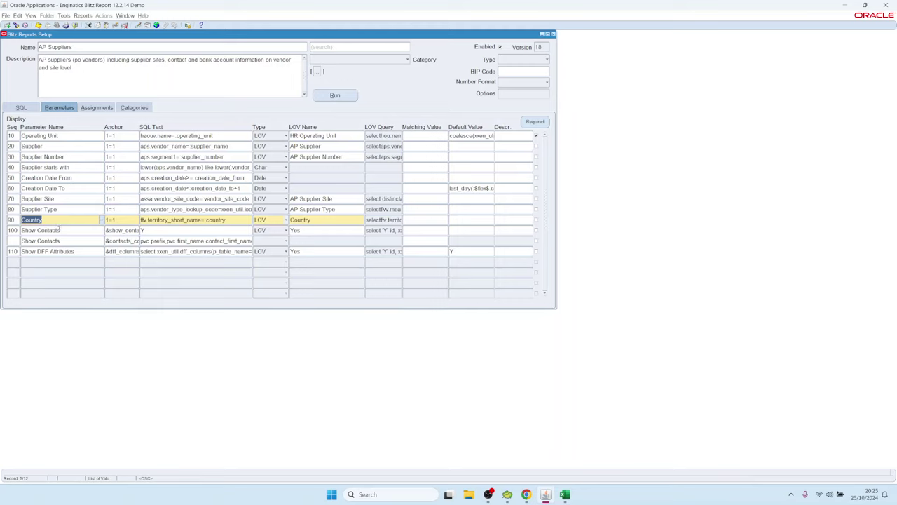
{"action": "left_click", "coordinate": [59, 230]}
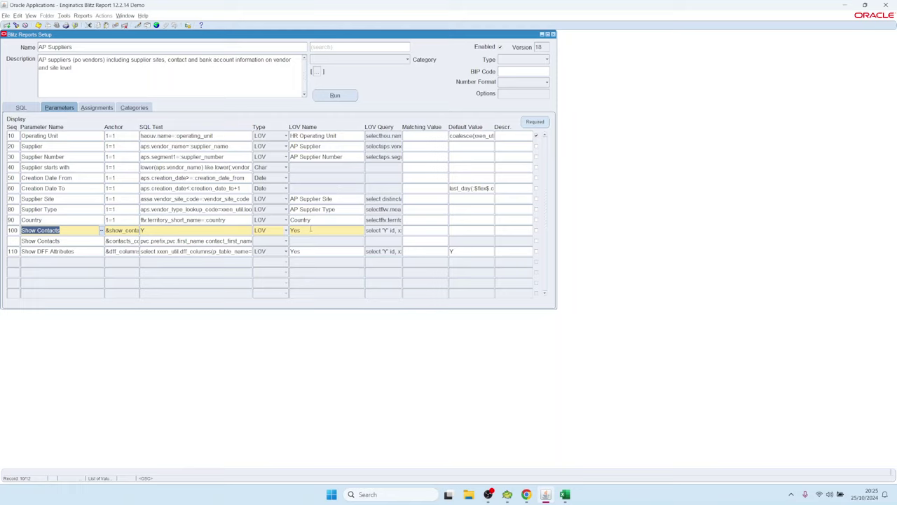
{"action": "left_click", "coordinate": [311, 230]}
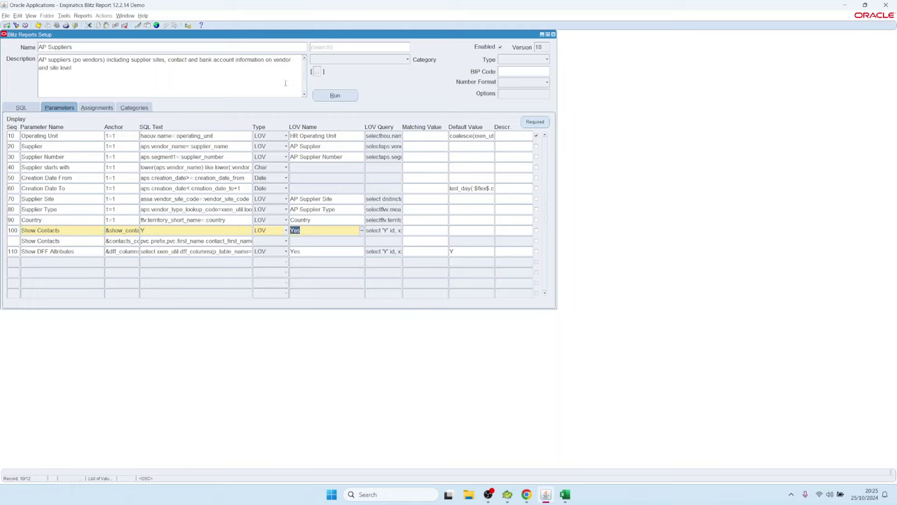
{"action": "left_click", "coordinate": [335, 96]}
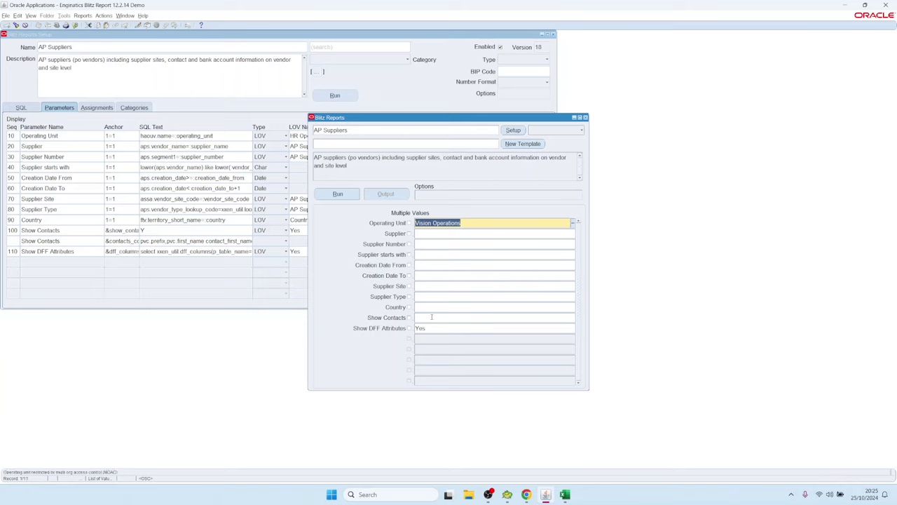
{"action": "left_click", "coordinate": [435, 317]}
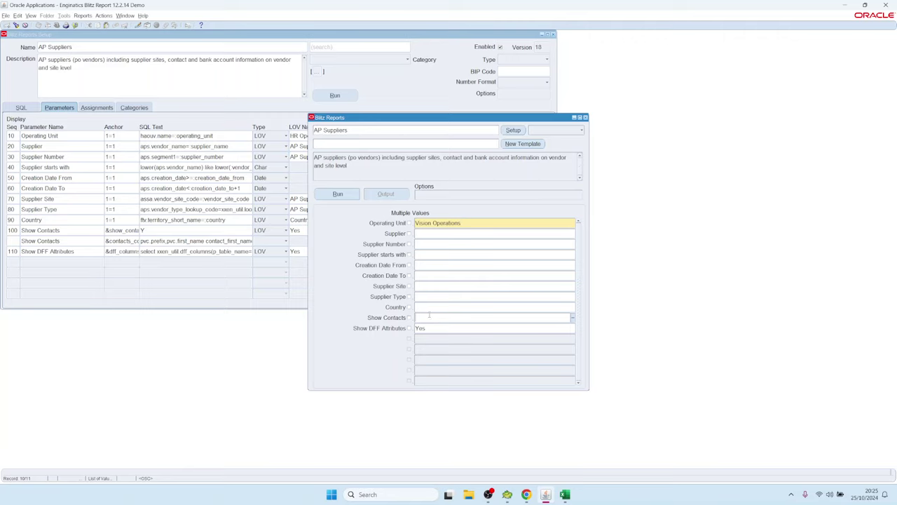
{"action": "double_click", "coordinate": [429, 316]}
{"action": "double_click", "coordinate": [425, 317]}
{"action": "key", "text": "BackSpace"}
Step: Open the AP Suppliers SQL in an enlarged editor, search it for &, and highlight the &contacts_columns anchor
{"action": "left_click", "coordinate": [513, 130]}
{"action": "left_click", "coordinate": [21, 107]}
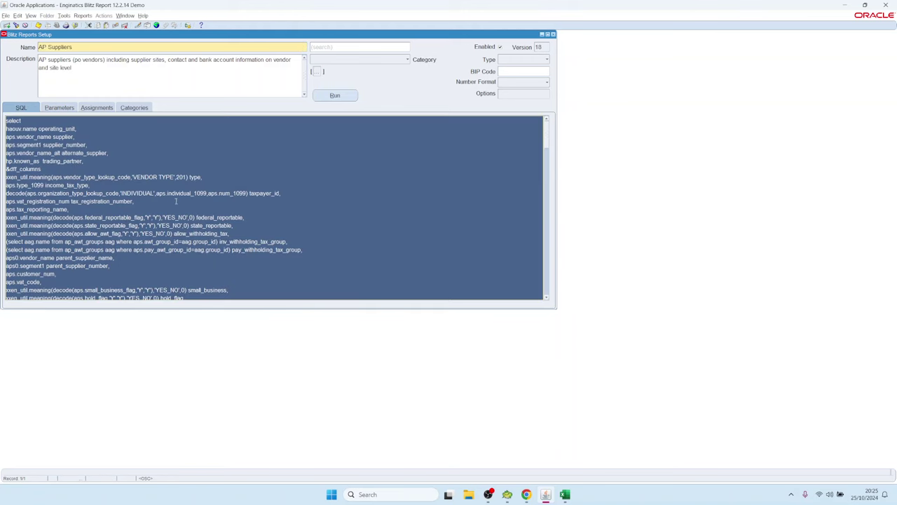
{"action": "double_click", "coordinate": [161, 150]}
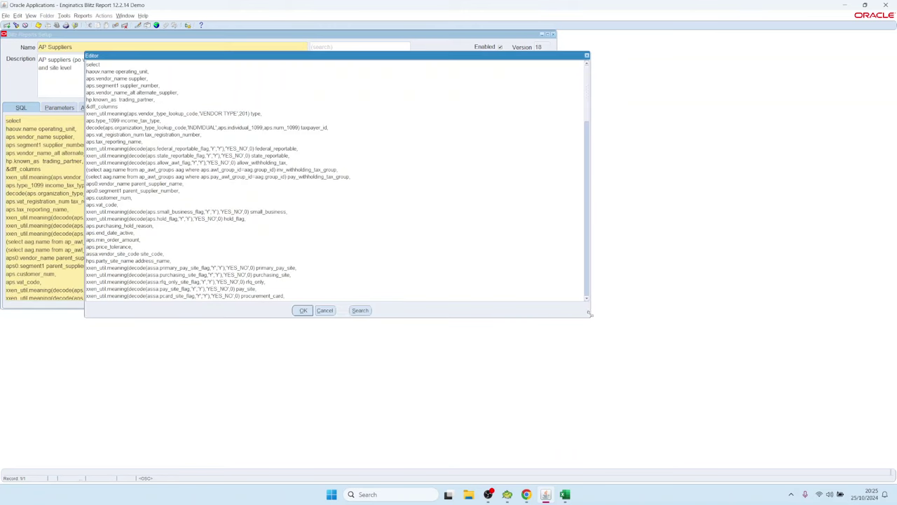
{"action": "left_click_drag", "start_coordinate": [589, 314], "coordinate": [867, 446]}
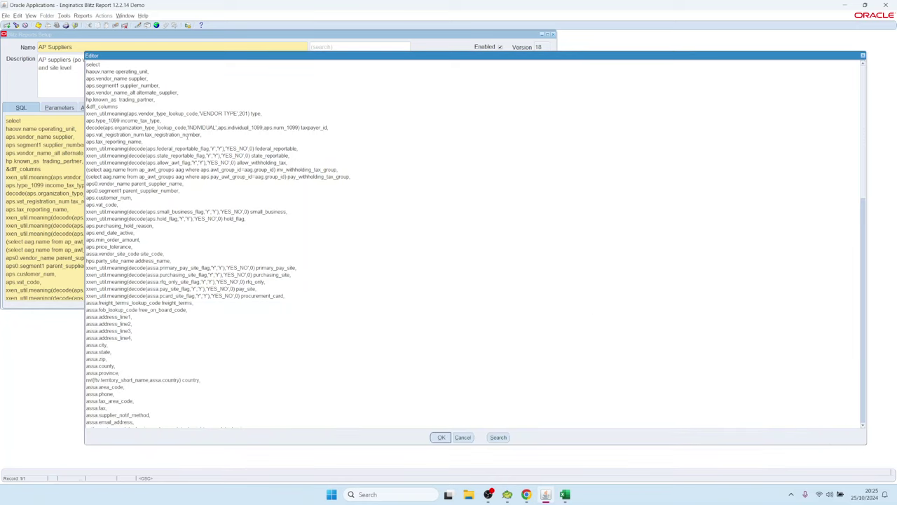
{"action": "key", "text": "alt+s"}
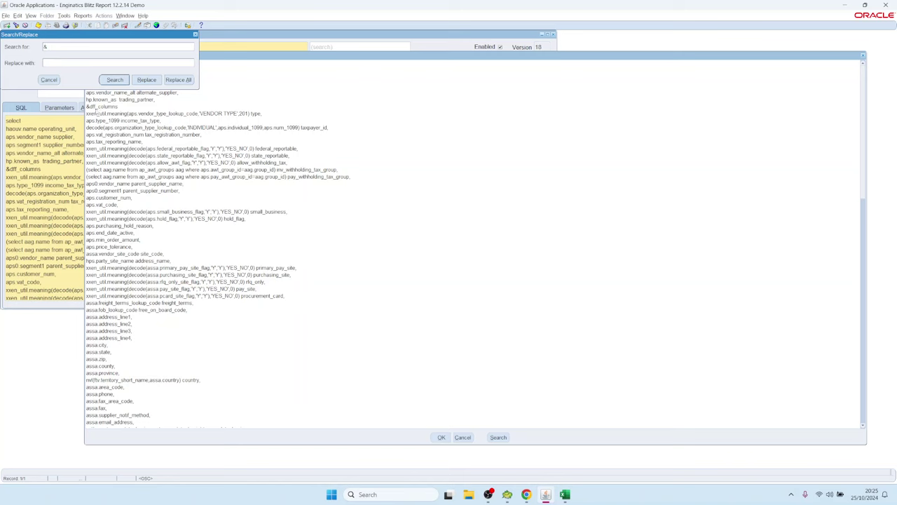
{"action": "left_click", "coordinate": [115, 80]}
{"action": "left_click", "coordinate": [115, 80]}
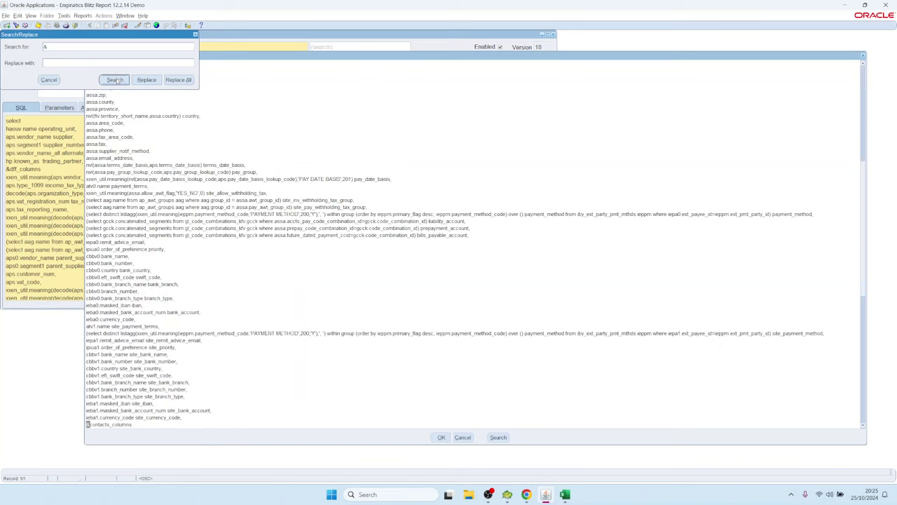
{"action": "left_click", "coordinate": [49, 80]}
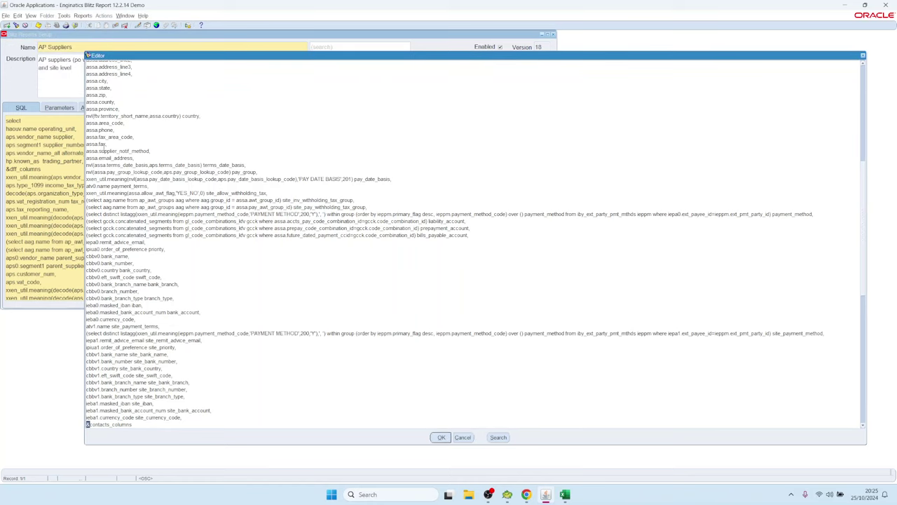
{"action": "left_click_drag", "start_coordinate": [133, 134], "coordinate": [86, 135]}
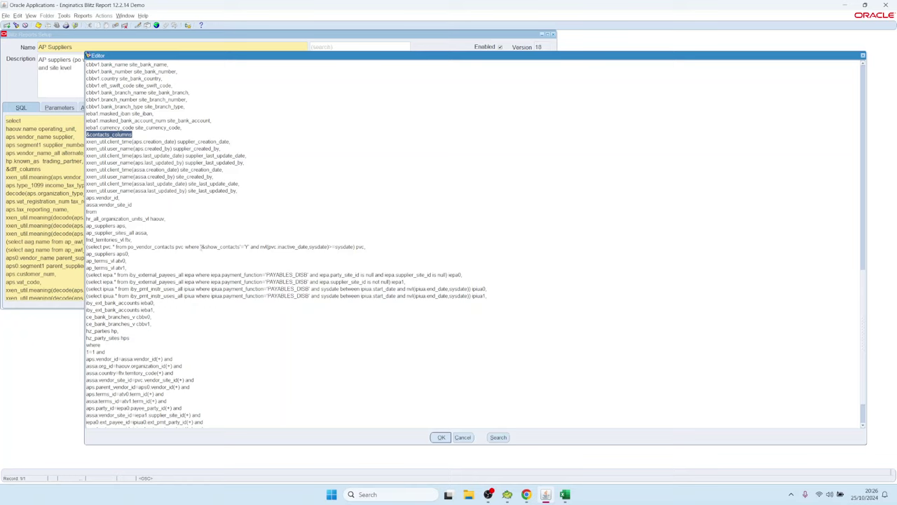
Step: Examine the &show_contacts anchor in the po_vendor_contacts subquery and the pvc vendor site join, and close the editor without changes
{"action": "left_click_drag", "start_coordinate": [202, 247], "coordinate": [241, 247]}
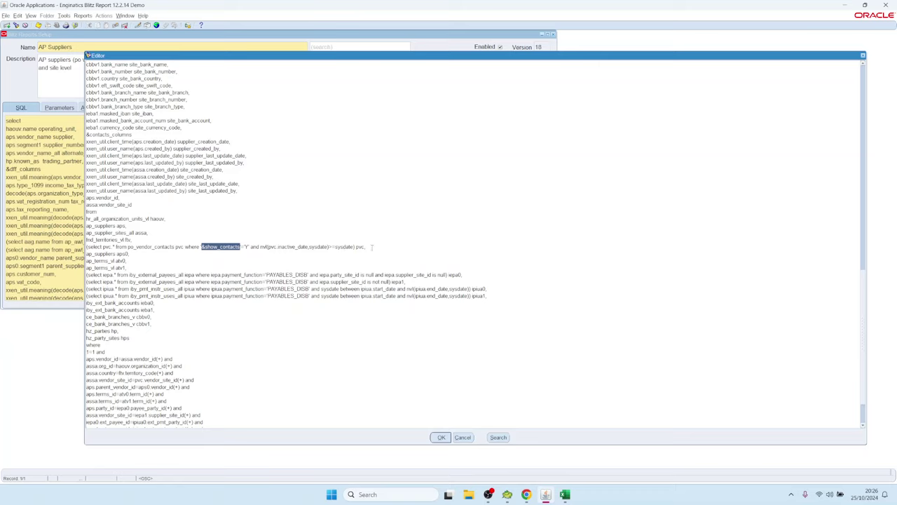
{"action": "left_click_drag", "start_coordinate": [372, 246], "coordinate": [175, 247]}
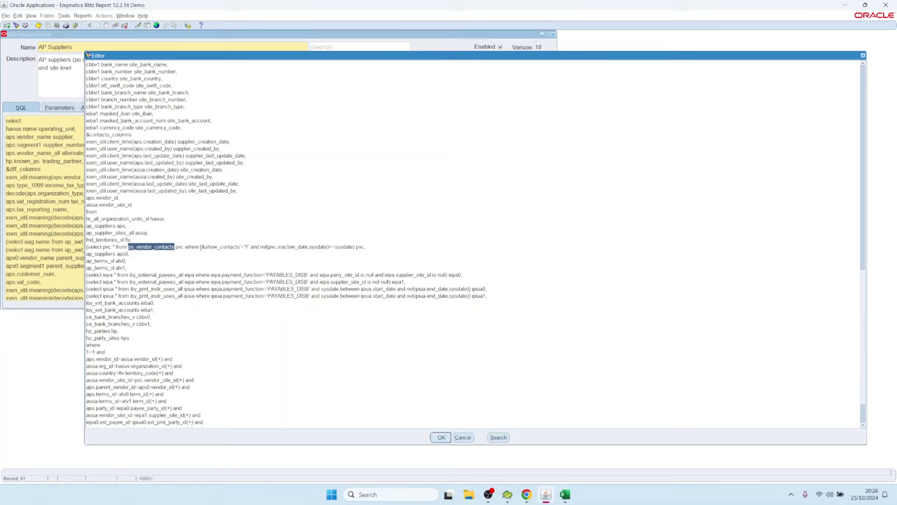
{"action": "left_click_drag", "start_coordinate": [201, 247], "coordinate": [241, 247]}
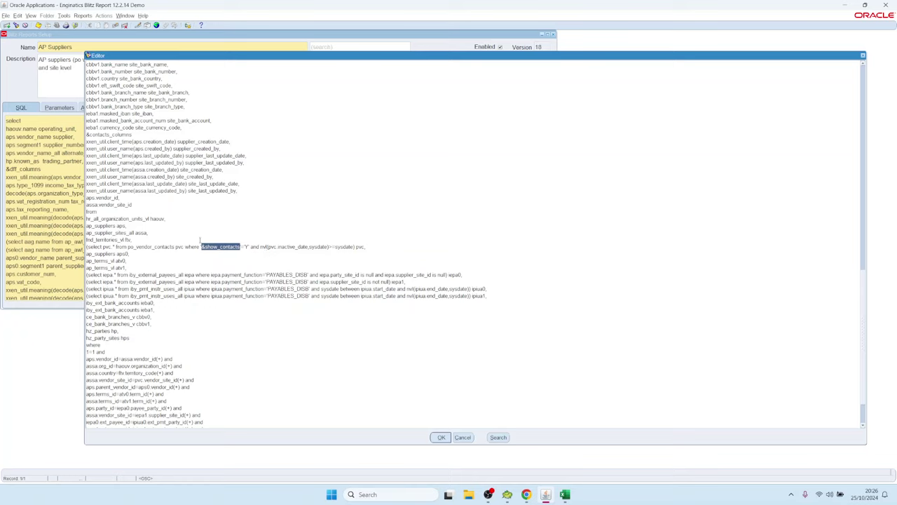
{"action": "left_click_drag", "start_coordinate": [365, 246], "coordinate": [86, 246]}
{"action": "left_click", "coordinate": [332, 256]}
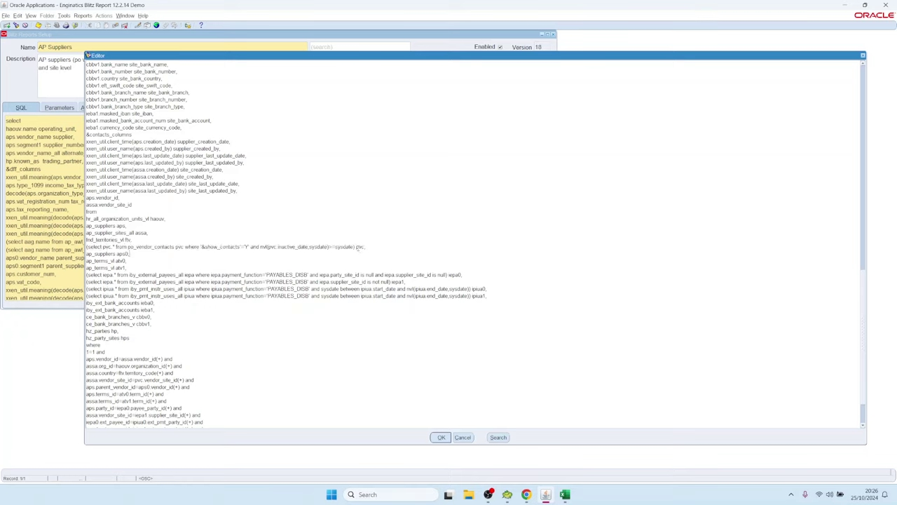
{"action": "double_click", "coordinate": [359, 247]}
{"action": "scroll", "coordinate": [332, 314], "scroll_direction": "down", "scroll_amount": 2}
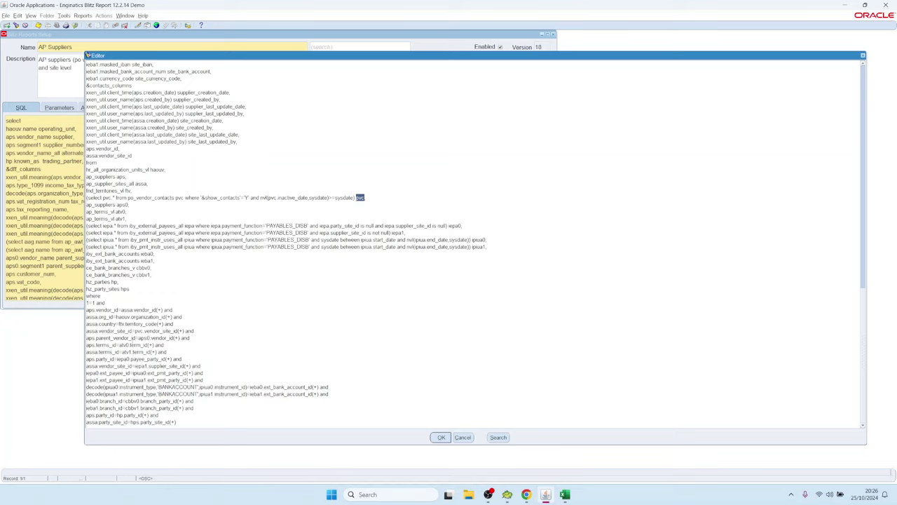
{"action": "left_click_drag", "start_coordinate": [134, 331], "coordinate": [194, 331]}
{"action": "left_click", "coordinate": [462, 437]}
Step: Run the AP Suppliers report with Show Contacts set to Yes and open the output file in Excel
{"action": "left_click", "coordinate": [346, 94]}
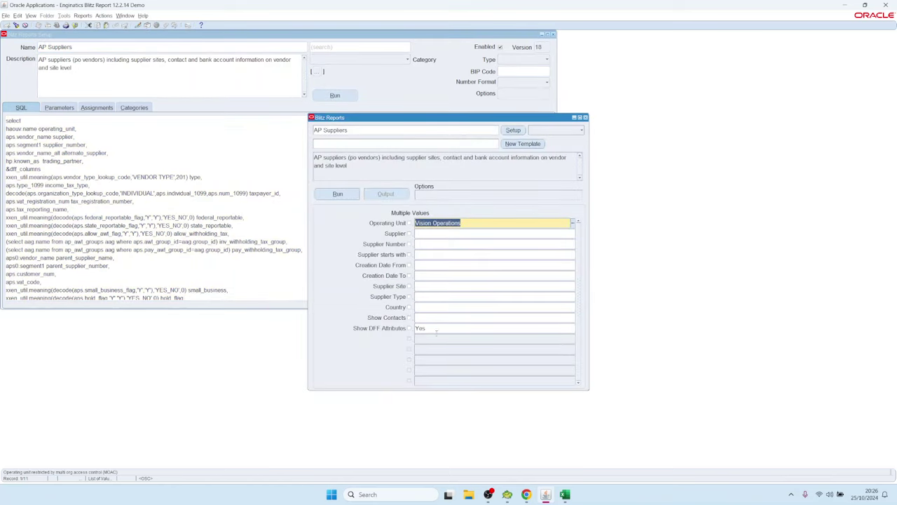
{"action": "left_click", "coordinate": [439, 317]}
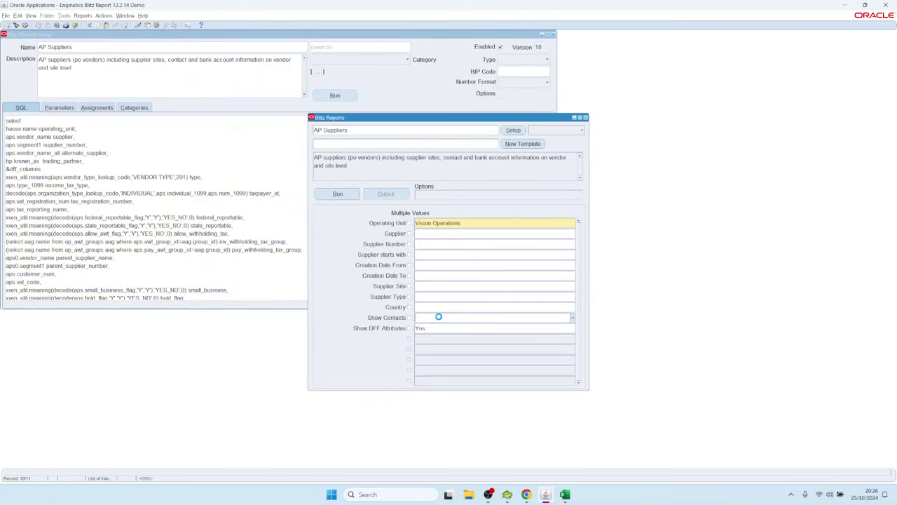
{"action": "type", "text": "y"}
{"action": "key", "text": "Tab"}
{"action": "left_click", "coordinate": [337, 194]}
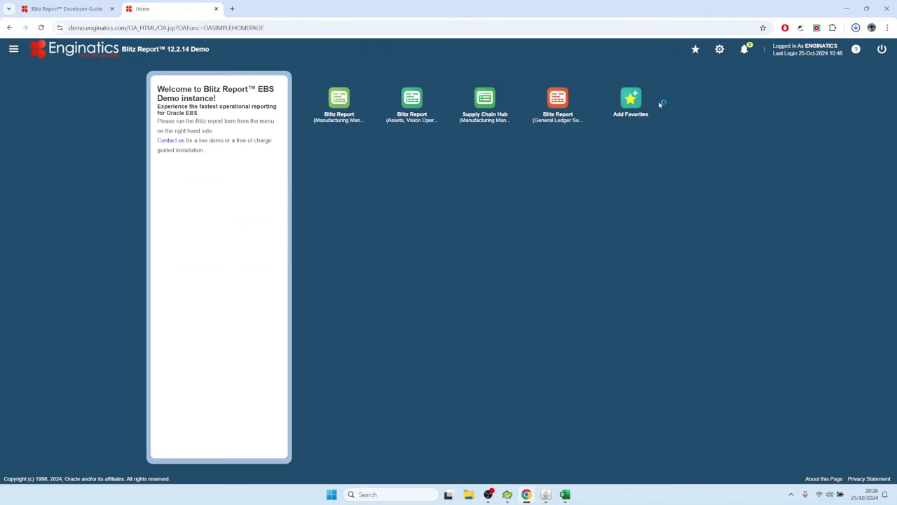
{"action": "left_click", "coordinate": [839, 46]}
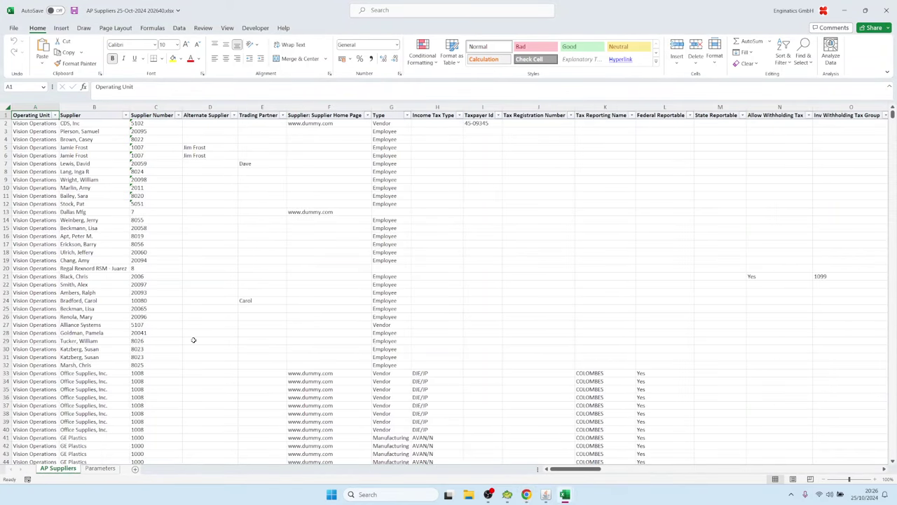
Step: Examine the executed SQL recorded on the output workbook's Parameters sheet, leaving the cell unchanged
{"action": "left_click", "coordinate": [495, 217]}
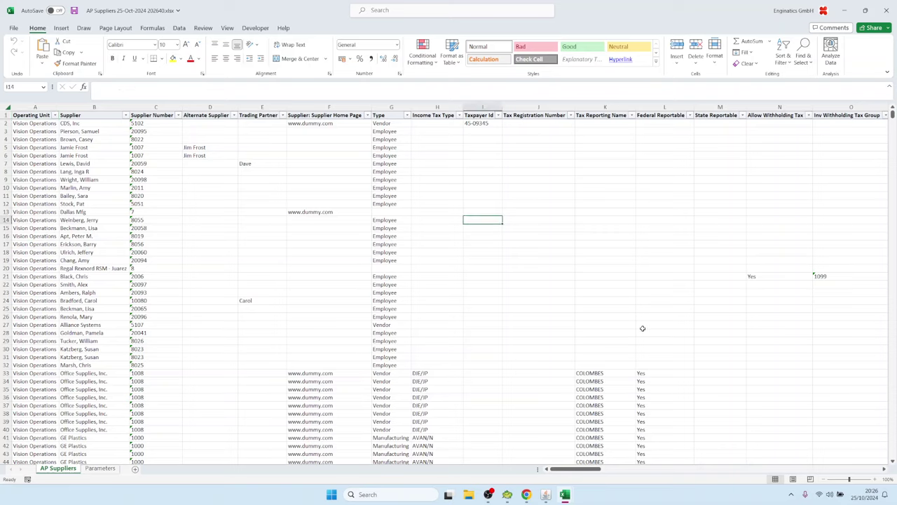
{"action": "left_click", "coordinate": [642, 325]}
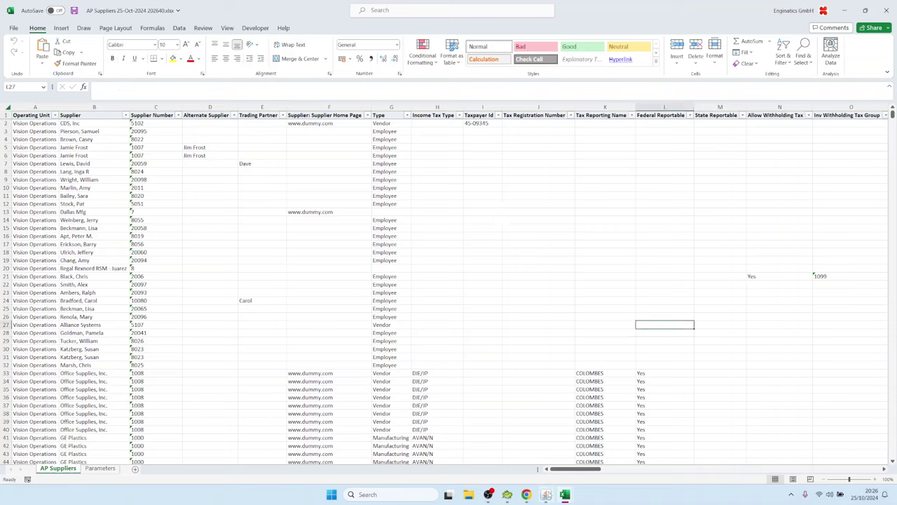
{"action": "mouse_move", "coordinate": [547, 495]}
{"action": "left_click", "coordinate": [100, 467]}
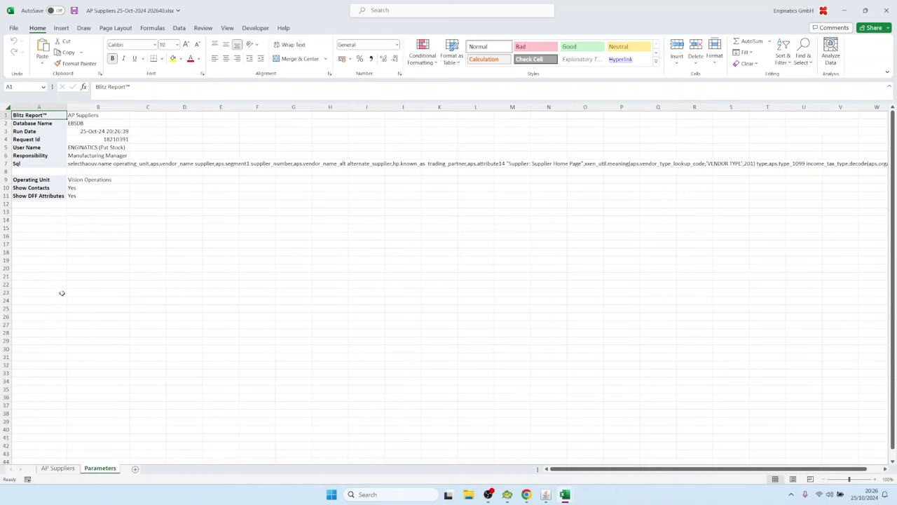
{"action": "left_click", "coordinate": [89, 164]}
{"action": "double_click", "coordinate": [90, 164]}
{"action": "left_click_drag", "start_coordinate": [89, 164], "coordinate": [98, 481]}
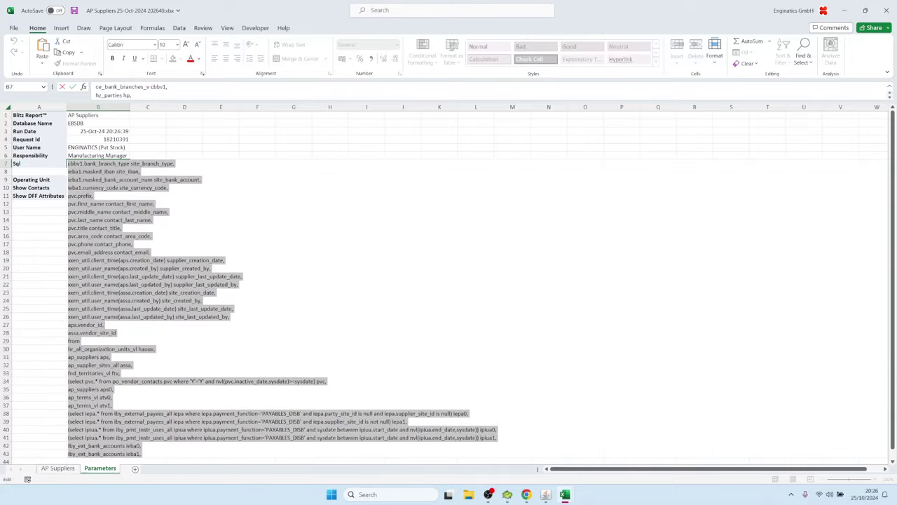
{"action": "key", "text": "Escape"}
Step: Switch back to Oracle Applications and open the log of the AP Suppliers report request
{"action": "left_click", "coordinate": [545, 495]}
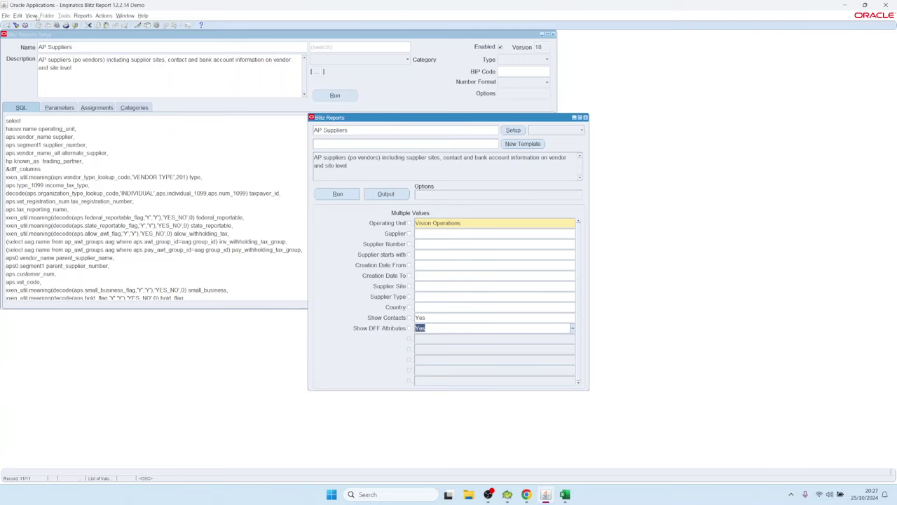
{"action": "left_click", "coordinate": [31, 15]}
{"action": "left_click", "coordinate": [52, 119]}
{"action": "left_click", "coordinate": [261, 239]}
{"action": "left_click", "coordinate": [277, 244]}
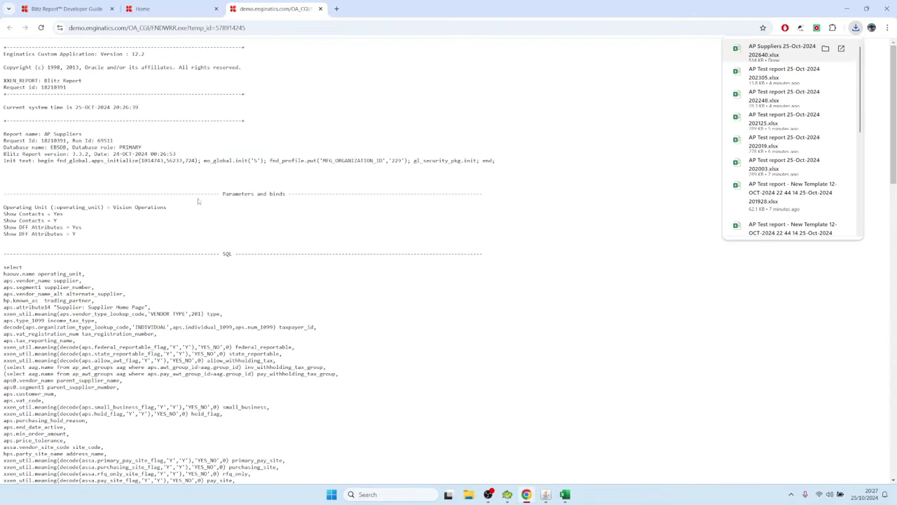
Step: Examine the operating unit bind and the Show Contacts values in the request log's Parameters and binds section
{"action": "left_click_drag", "start_coordinate": [4, 208], "coordinate": [111, 240]}
{"action": "left_click", "coordinate": [15, 211]}
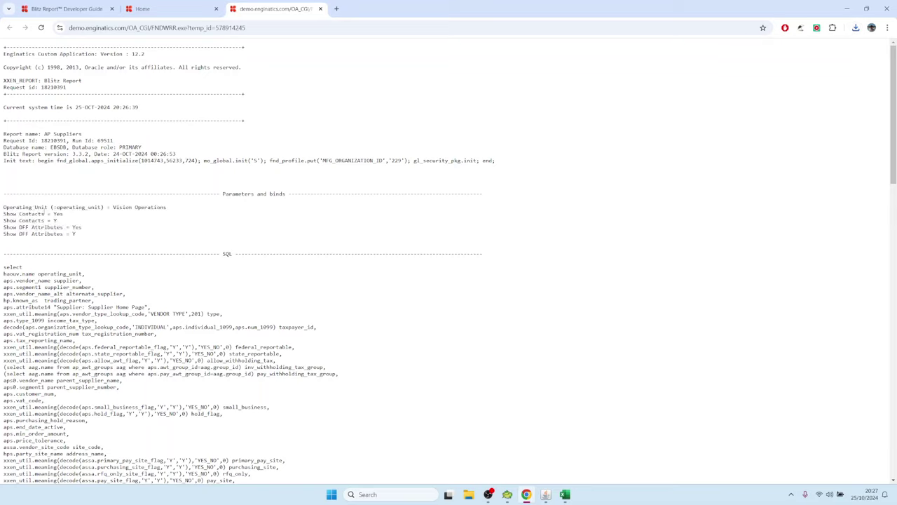
{"action": "double_click", "coordinate": [57, 214]}
{"action": "left_click", "coordinate": [54, 220]}
{"action": "double_click", "coordinate": [55, 220]}
{"action": "left_click_drag", "start_coordinate": [114, 208], "coordinate": [171, 207]}
{"action": "left_click_drag", "start_coordinate": [54, 207], "coordinate": [103, 206]}
{"action": "left_click", "coordinate": [40, 236]}
Step: Examine the po_vendor_contacts subquery and the pvc contact columns in the SQL recorded in the request log
{"action": "scroll", "coordinate": [130, 346], "scroll_direction": "down", "scroll_amount": 4}
{"action": "scroll", "coordinate": [130, 337], "scroll_direction": "up", "scroll_amount": 1}
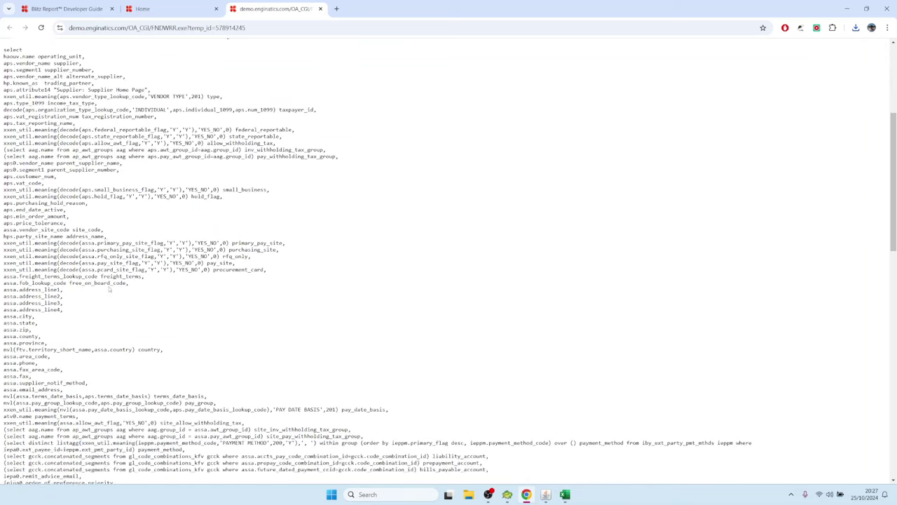
{"action": "scroll", "coordinate": [112, 294], "scroll_direction": "down", "scroll_amount": 2}
{"action": "scroll", "coordinate": [98, 274], "scroll_direction": "down", "scroll_amount": 3}
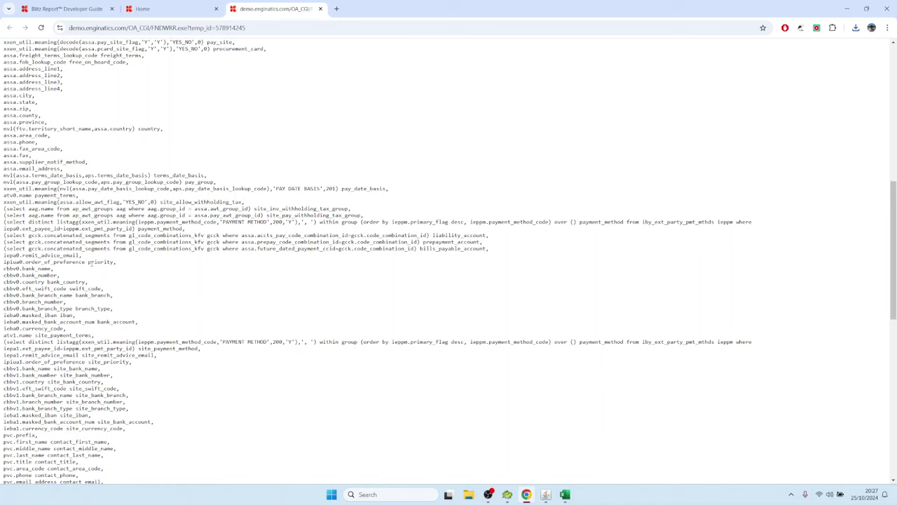
{"action": "scroll", "coordinate": [65, 221], "scroll_direction": "down", "scroll_amount": 10}
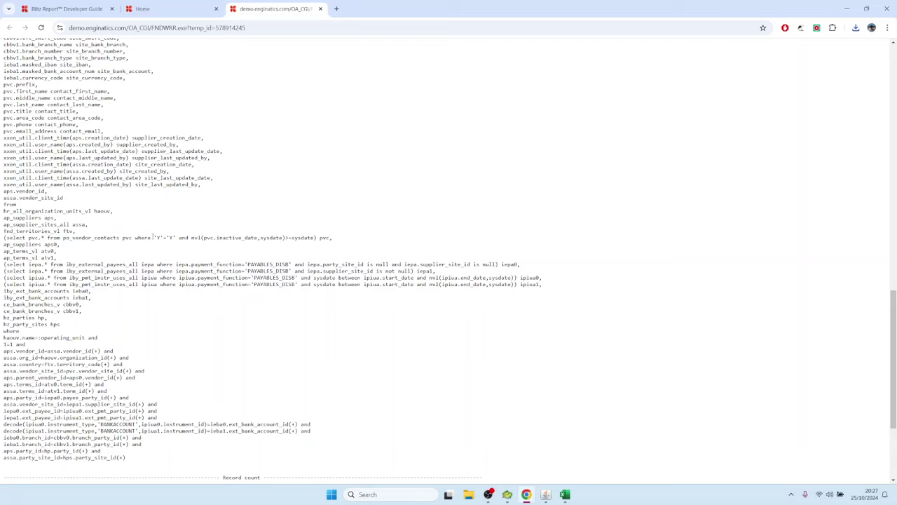
{"action": "left_click_drag", "start_coordinate": [153, 238], "coordinate": [162, 238]}
{"action": "left_click", "coordinate": [161, 243]}
{"action": "double_click", "coordinate": [159, 238]}
{"action": "left_click_drag", "start_coordinate": [10, 237], "coordinate": [314, 238]}
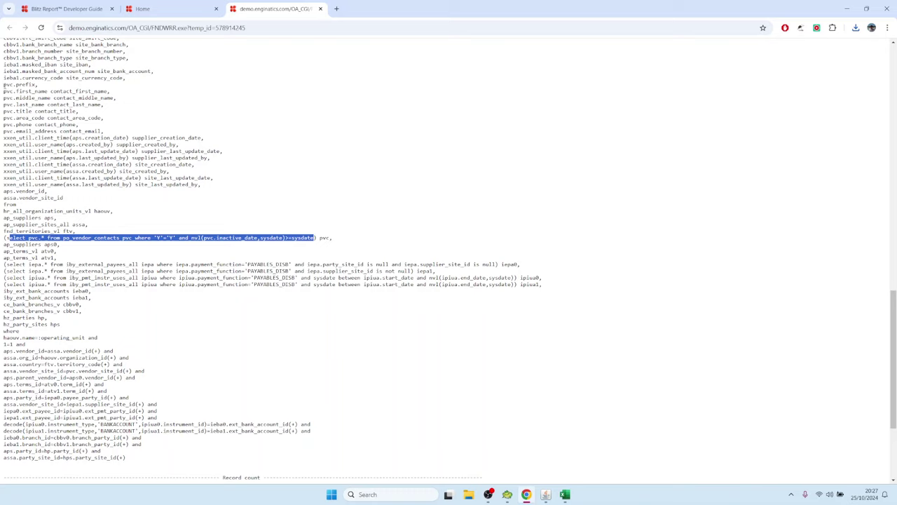
{"action": "left_click_drag", "start_coordinate": [3, 84], "coordinate": [104, 131]}
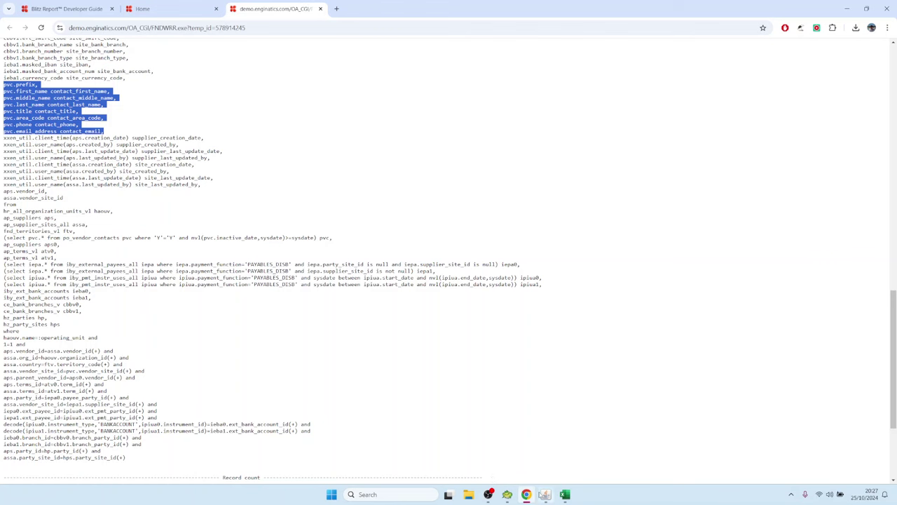
Step: Switch to Oracle Applications and review the second Show Contacts parameter's full SQL text in the AP Suppliers setup, closing the editor without changes
{"action": "left_click", "coordinate": [546, 491]}
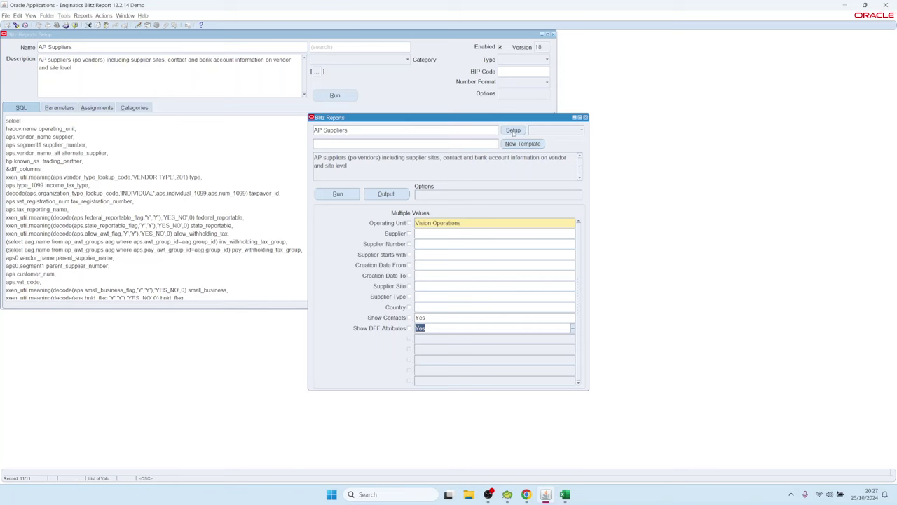
{"action": "left_click", "coordinate": [62, 109]}
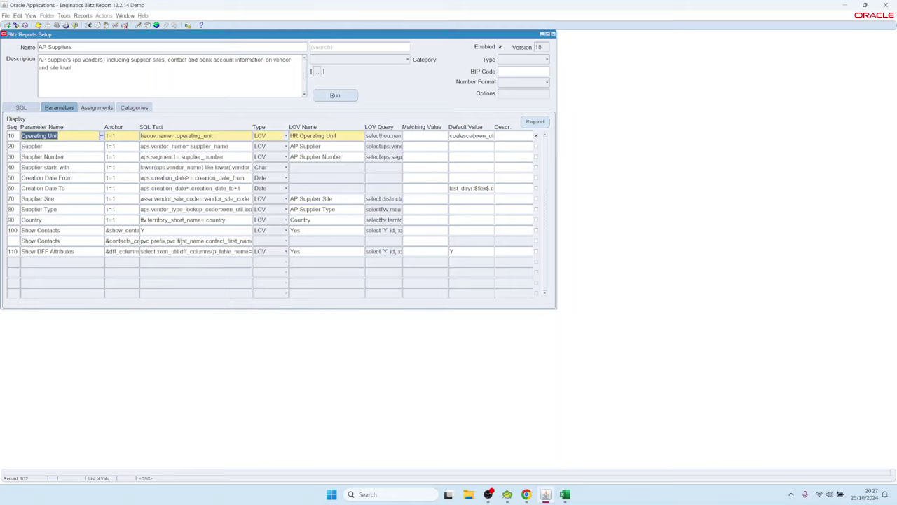
{"action": "left_click", "coordinate": [196, 240]}
{"action": "key", "text": "ctrl+e"}
{"action": "left_click_drag", "start_coordinate": [201, 134], "coordinate": [86, 63]}
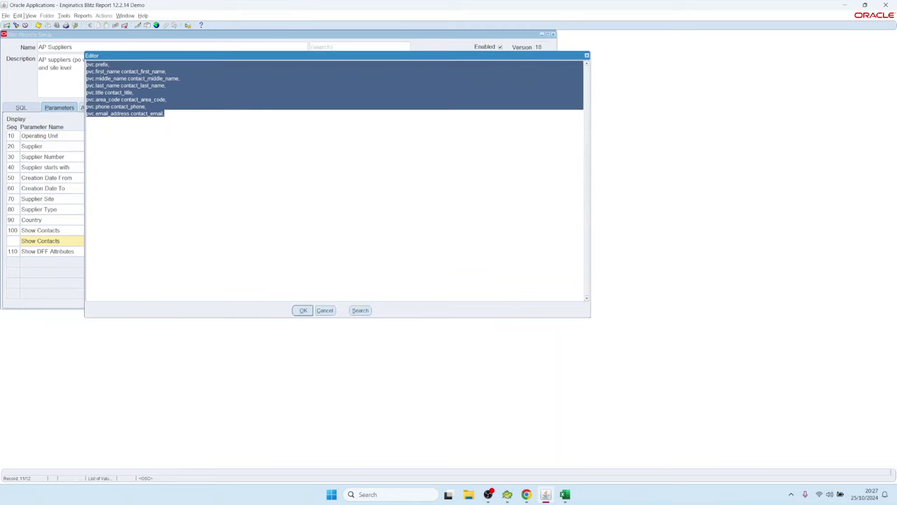
{"action": "left_click", "coordinate": [325, 310]}
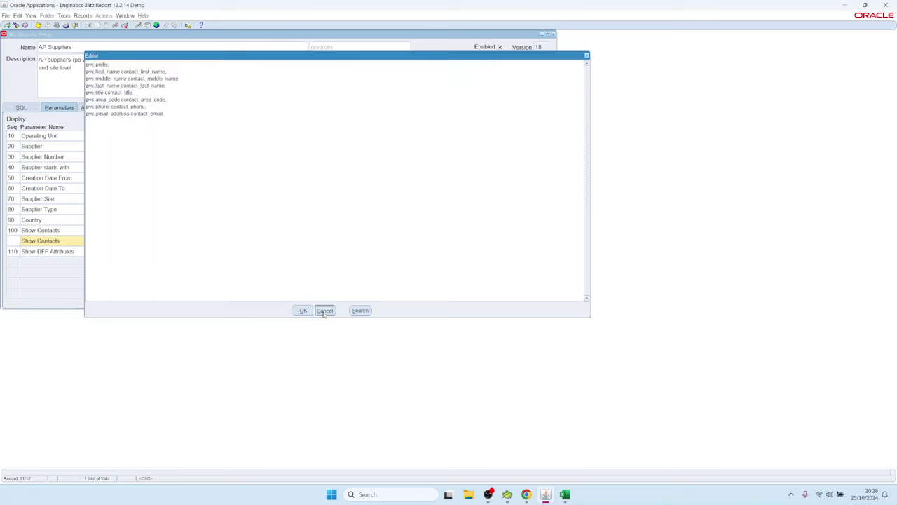
Step: Compare the anchors of the two Show Contacts parameter rows, &show_contacts and &contacts_columns
{"action": "left_click", "coordinate": [75, 232]}
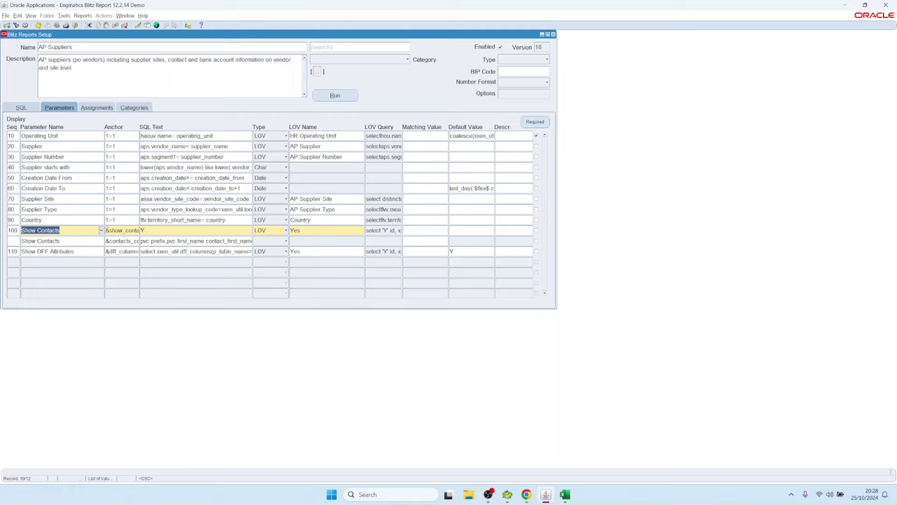
{"action": "left_click_drag", "start_coordinate": [108, 231], "coordinate": [164, 232]}
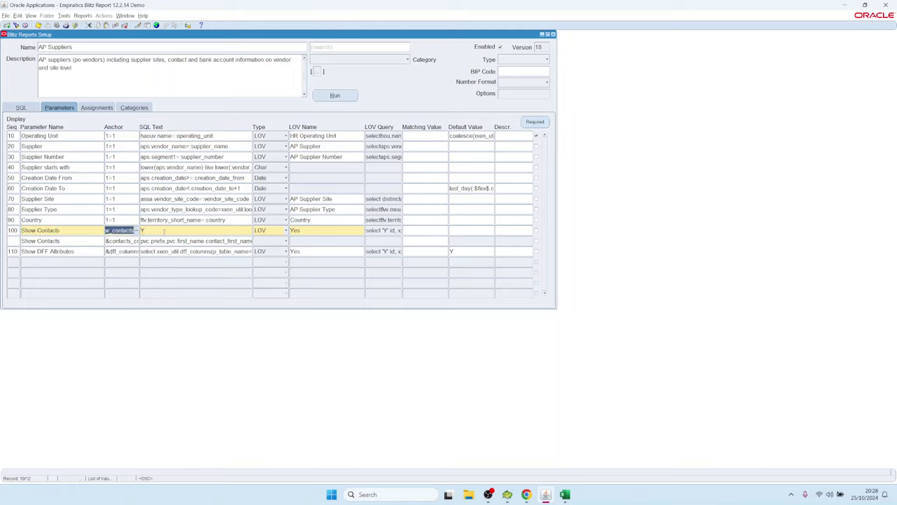
{"action": "key", "text": "ctrl+c"}
{"action": "double_click", "coordinate": [122, 230]}
{"action": "left_click", "coordinate": [109, 240]}
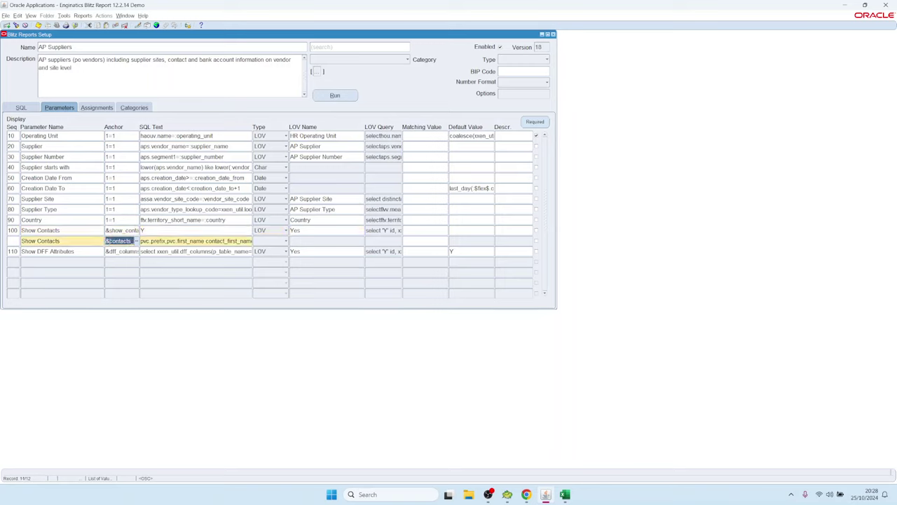
{"action": "left_click_drag", "start_coordinate": [113, 241], "coordinate": [151, 240]}
{"action": "left_click", "coordinate": [142, 230]}
{"action": "left_click_drag", "start_coordinate": [110, 231], "coordinate": [137, 230]}
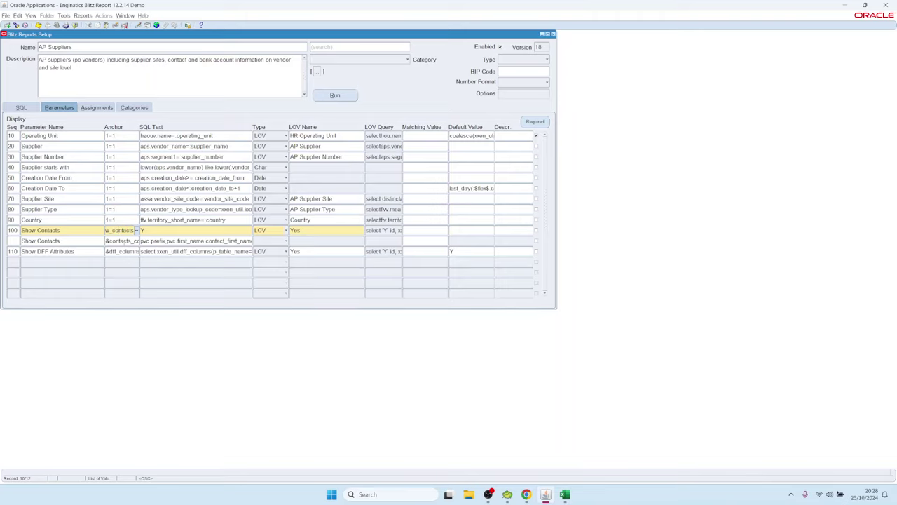
Step: Reopen the SQL text of the &contacts_columns row to check its contact column list, and cancel the editor
{"action": "key", "text": "Down"}
{"action": "key", "text": "Tab"}
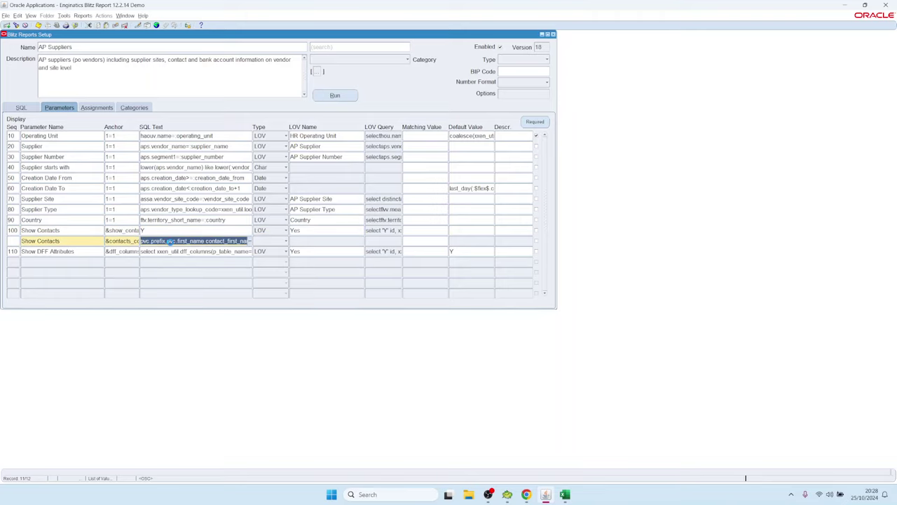
{"action": "key", "text": "ctrl+e"}
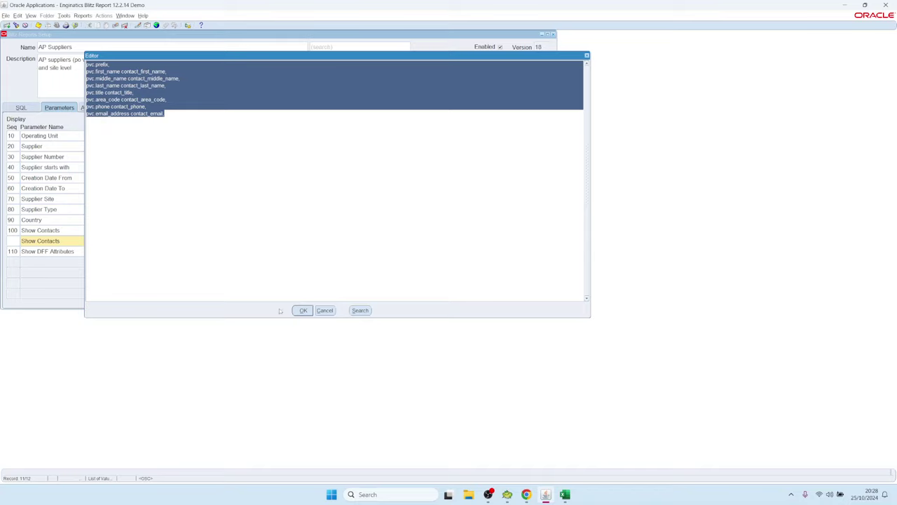
{"action": "left_click", "coordinate": [324, 311]}
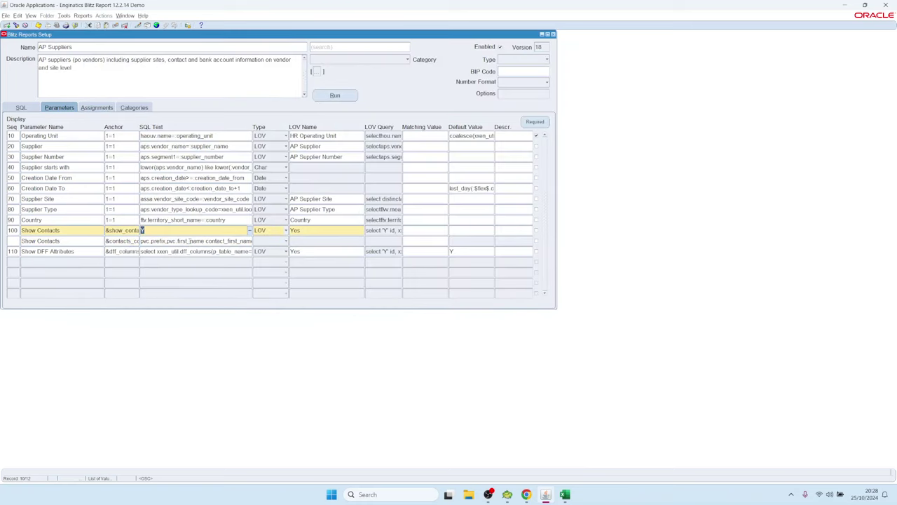
Step: Check the display sequence fields of the two Show Contacts parameter rows
{"action": "left_click", "coordinate": [65, 230]}
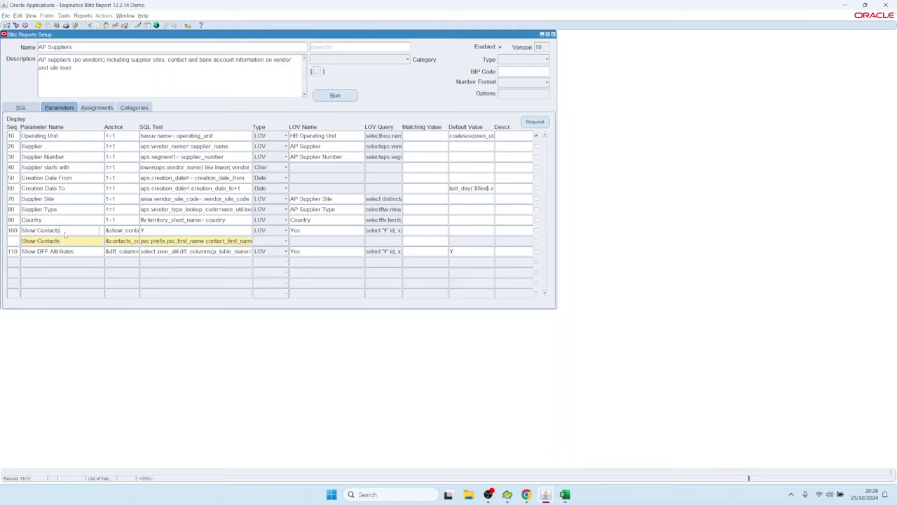
{"action": "left_click", "coordinate": [10, 230]}
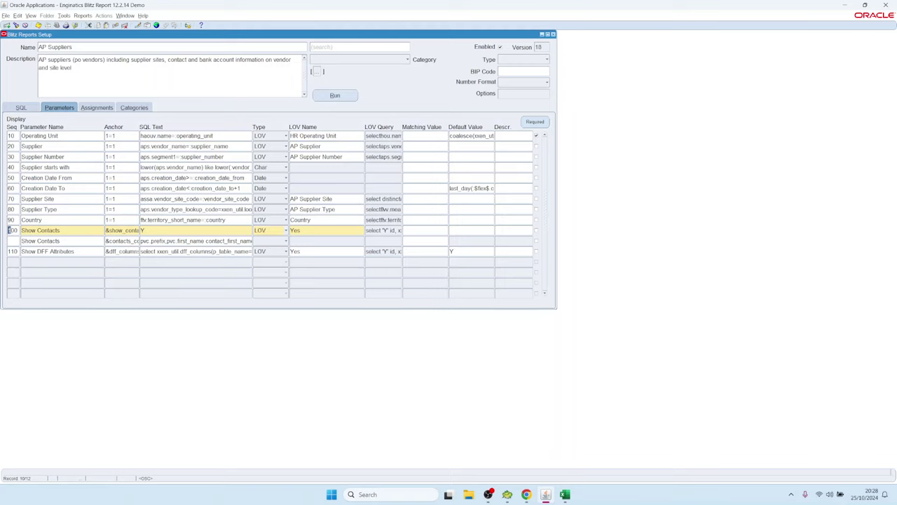
{"action": "double_click", "coordinate": [10, 230]}
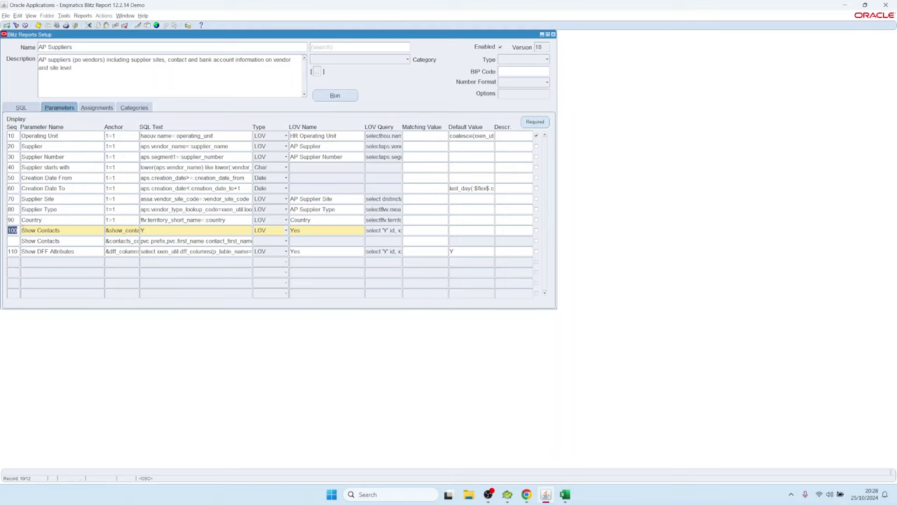
{"action": "left_click", "coordinate": [13, 241]}
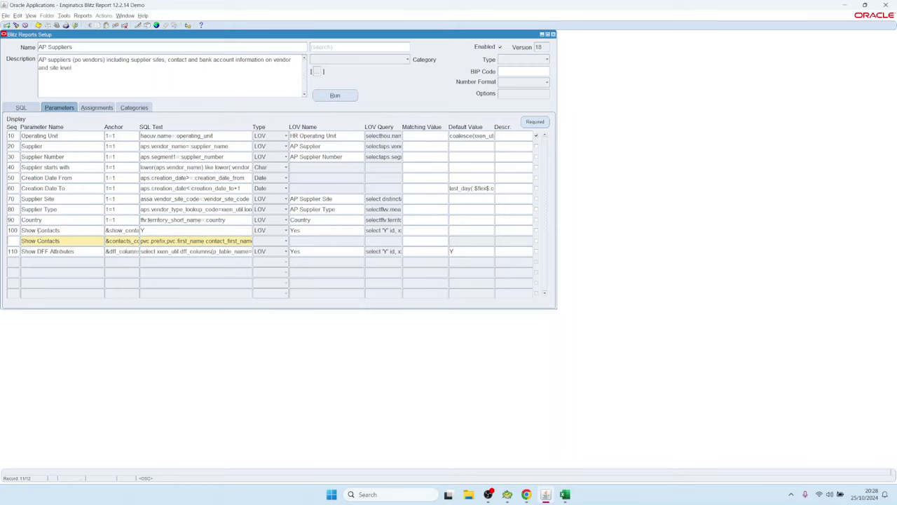
Step: Duplicate the first Show Contacts row, give the copy anchor 1=1 and SQL text "wefw", and delete the copied row
{"action": "left_click", "coordinate": [38, 230]}
{"action": "key", "text": "ctrl+Down"}
{"action": "key", "text": "shift+F6"}
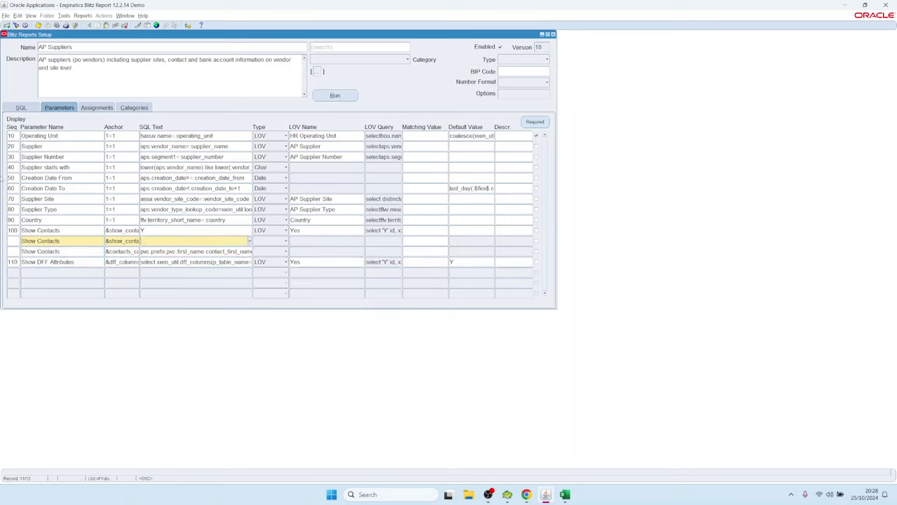
{"action": "double_click", "coordinate": [138, 241]}
{"action": "left_click", "coordinate": [132, 296]}
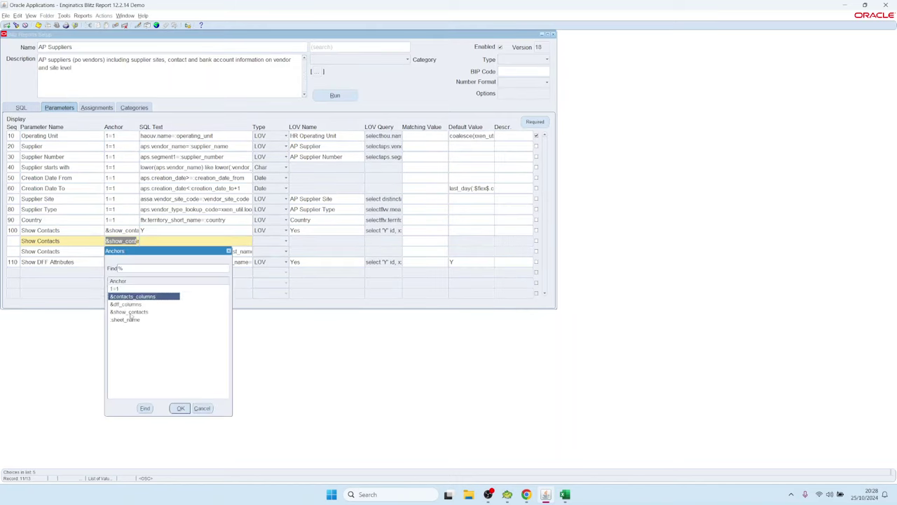
{"action": "left_click", "coordinate": [132, 320]}
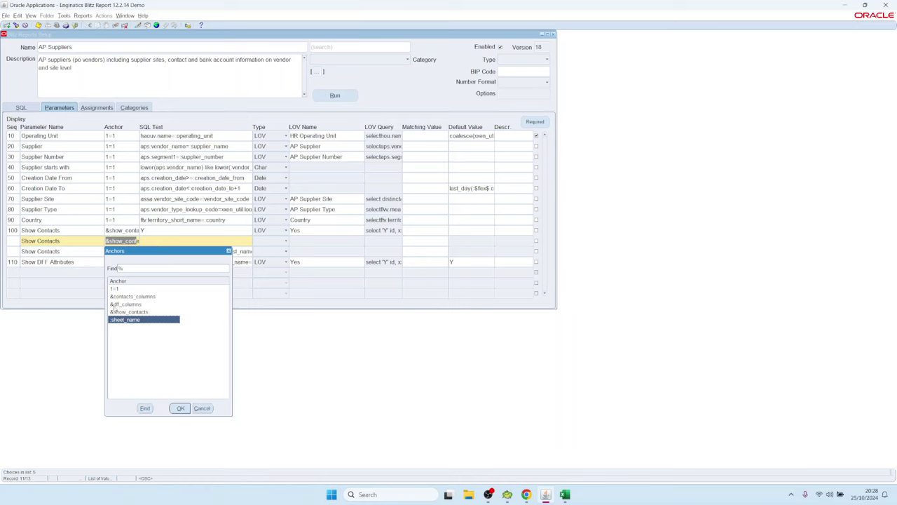
{"action": "double_click", "coordinate": [116, 289]}
{"action": "type", "text": "wefw"}
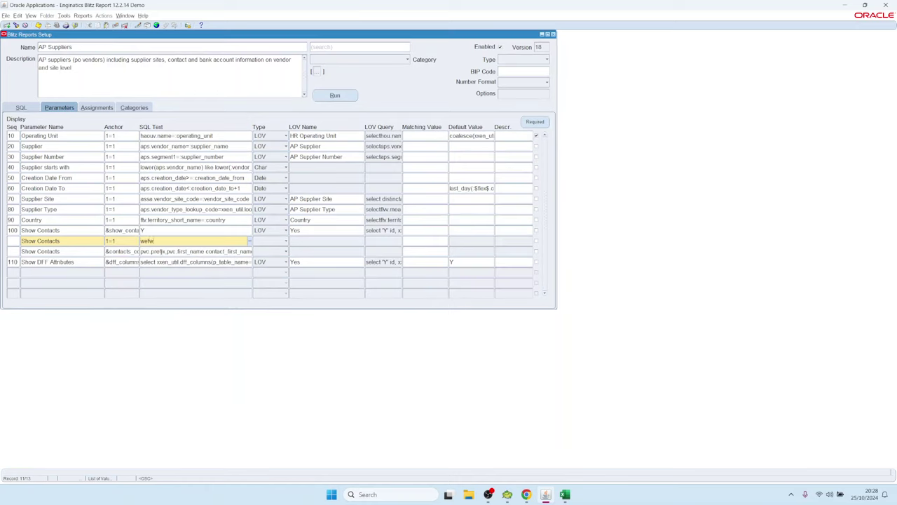
{"action": "left_click", "coordinate": [124, 26]}
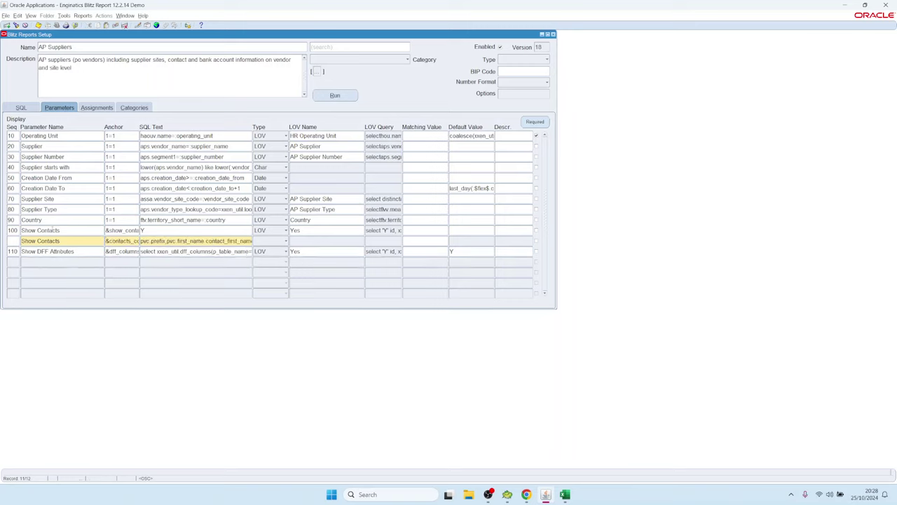
Step: Load AP Test report into the report setup, view its SQL, and return to its parameter list
{"action": "left_click", "coordinate": [77, 230]}
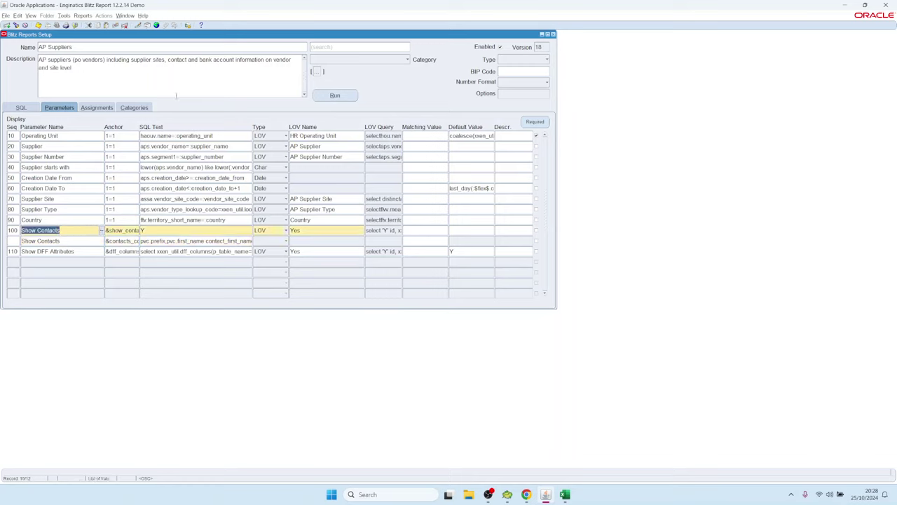
{"action": "left_click", "coordinate": [78, 47]}
{"action": "key", "text": "ctrl+l"}
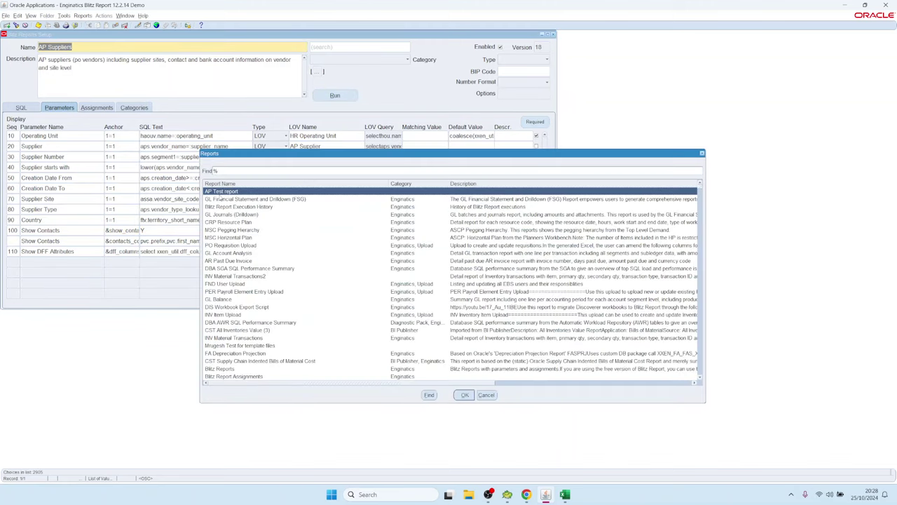
{"action": "double_click", "coordinate": [221, 191]}
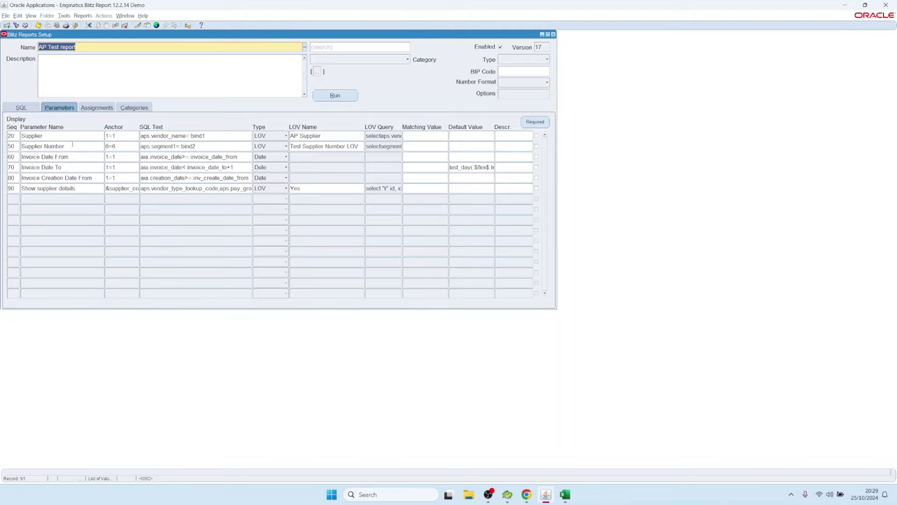
{"action": "left_click", "coordinate": [26, 110]}
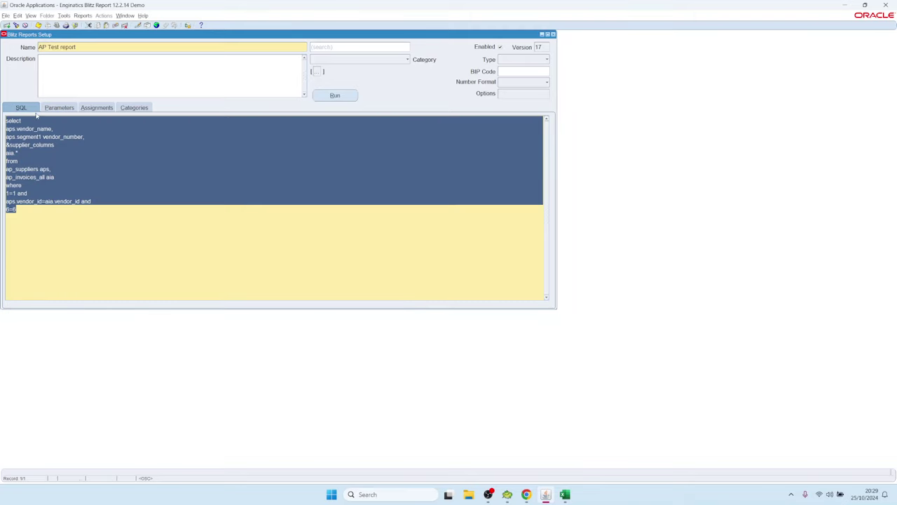
{"action": "left_click", "coordinate": [59, 108]}
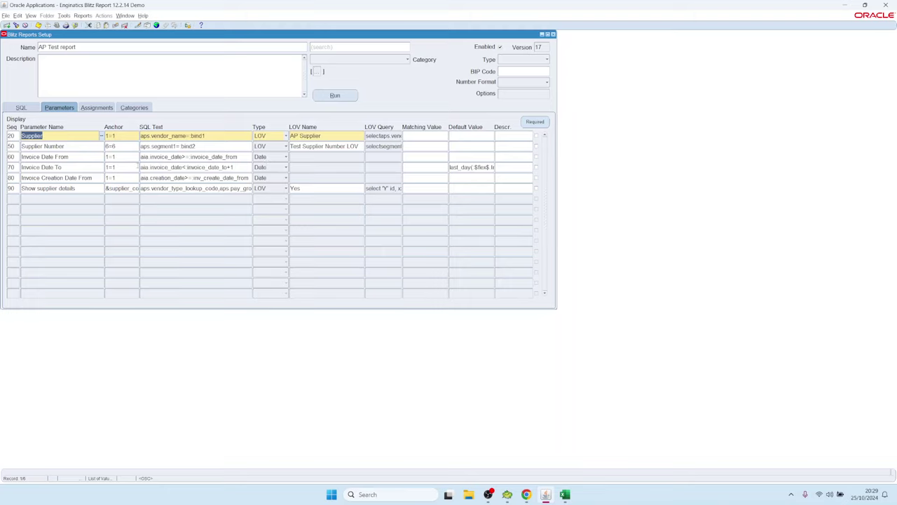
Step: Examine the Matching Value and SQL Text fields of the Invoice Creation Date From and Show supplier details parameters
{"action": "left_click", "coordinate": [59, 177]}
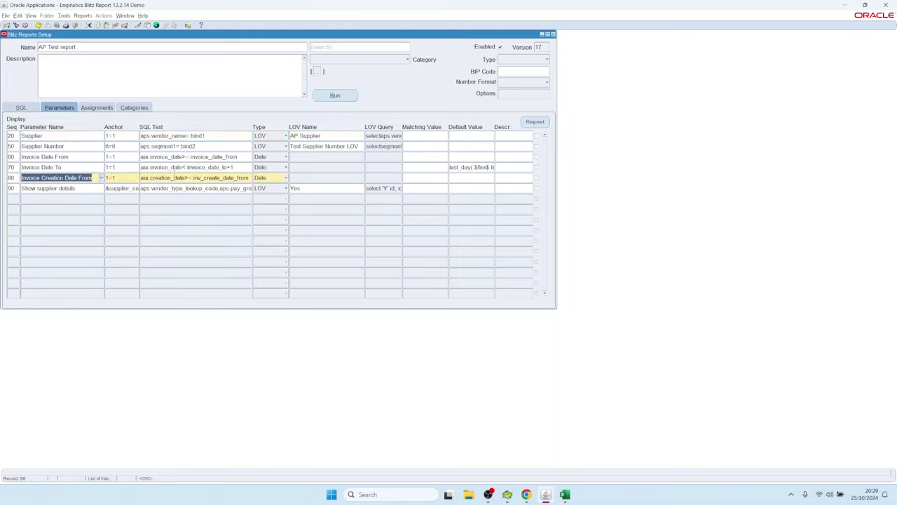
{"action": "left_click", "coordinate": [426, 135]}
{"action": "left_click", "coordinate": [425, 178]}
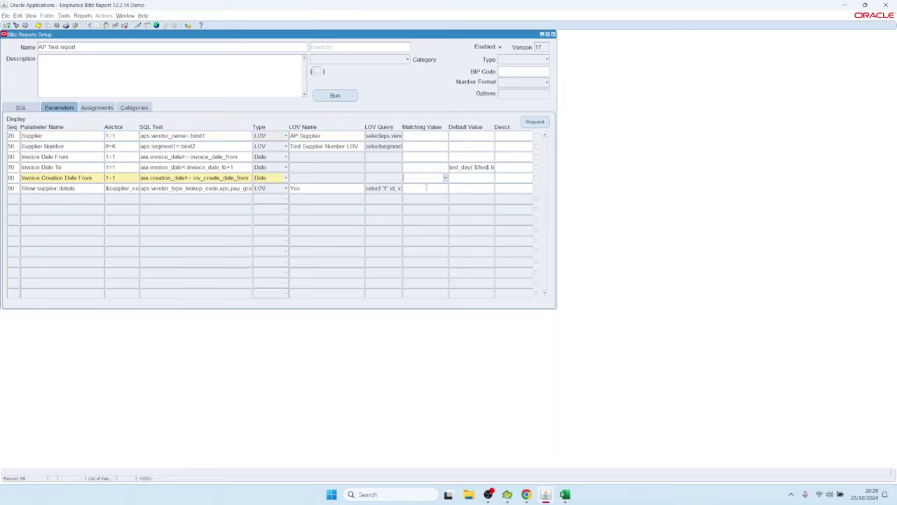
{"action": "left_click", "coordinate": [441, 188]}
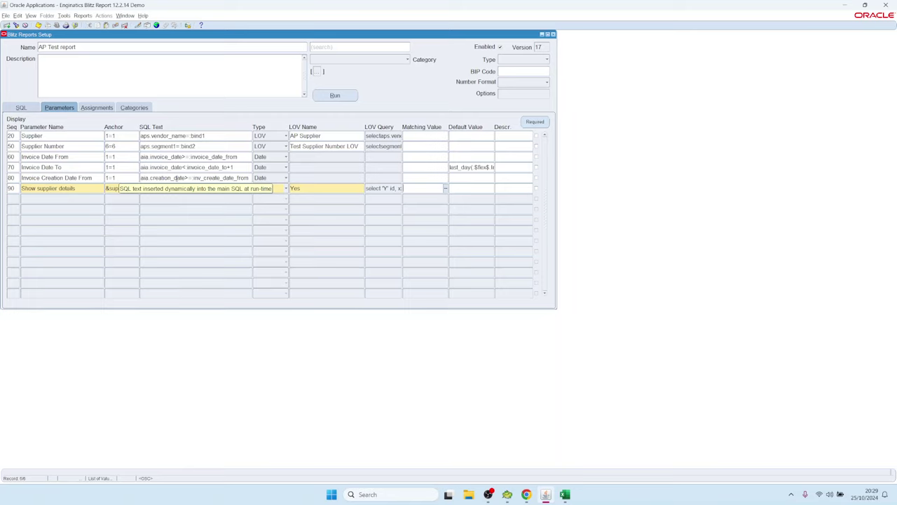
{"action": "left_click", "coordinate": [176, 178]}
{"action": "left_click", "coordinate": [75, 177]}
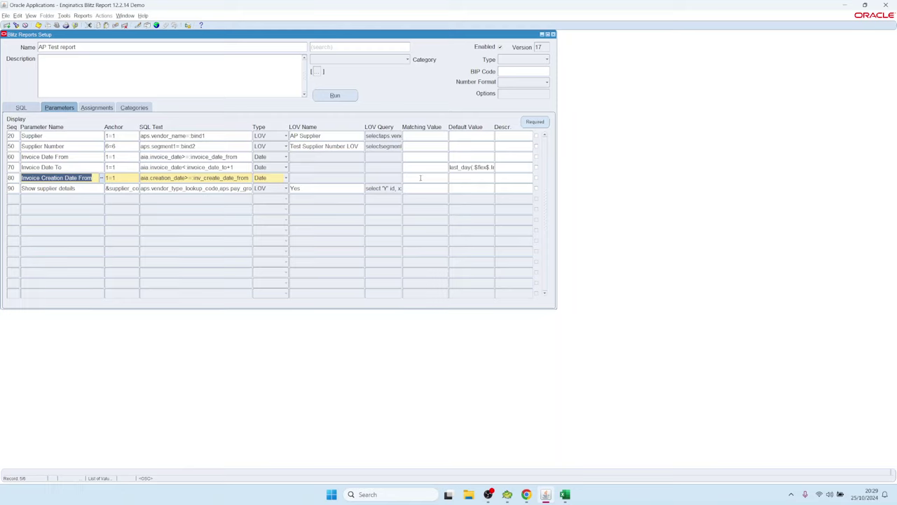
Step: Compare the SQL texts of Invoice Creation Date From and Show supplier details, then check the date parameter's matching value
{"action": "left_click", "coordinate": [190, 178]}
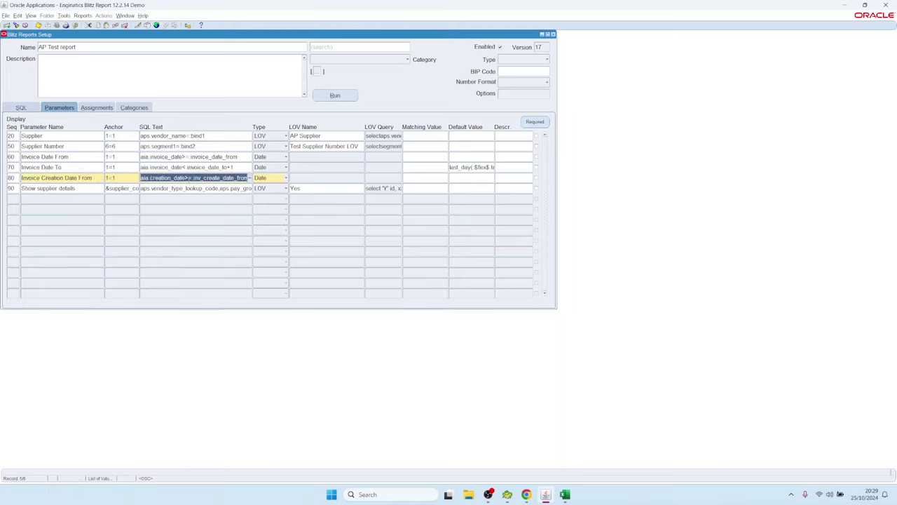
{"action": "left_click", "coordinate": [179, 189]}
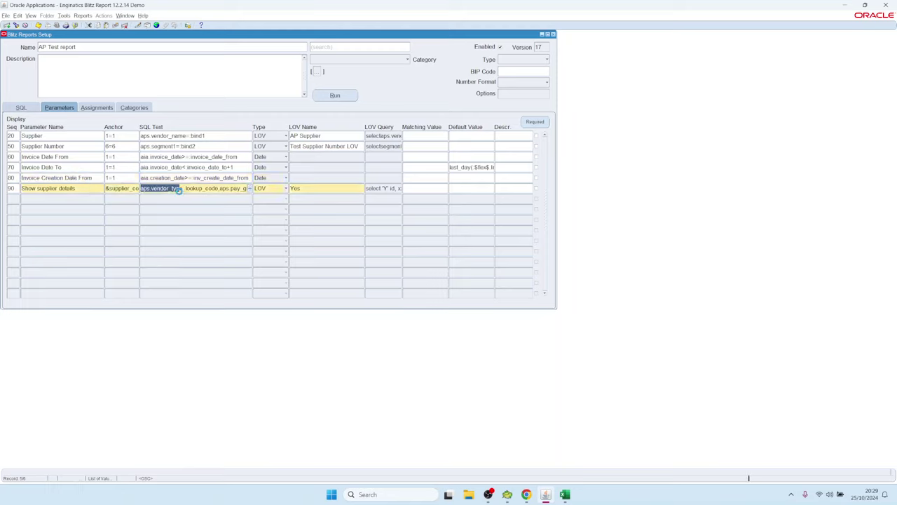
{"action": "left_click", "coordinate": [430, 178]}
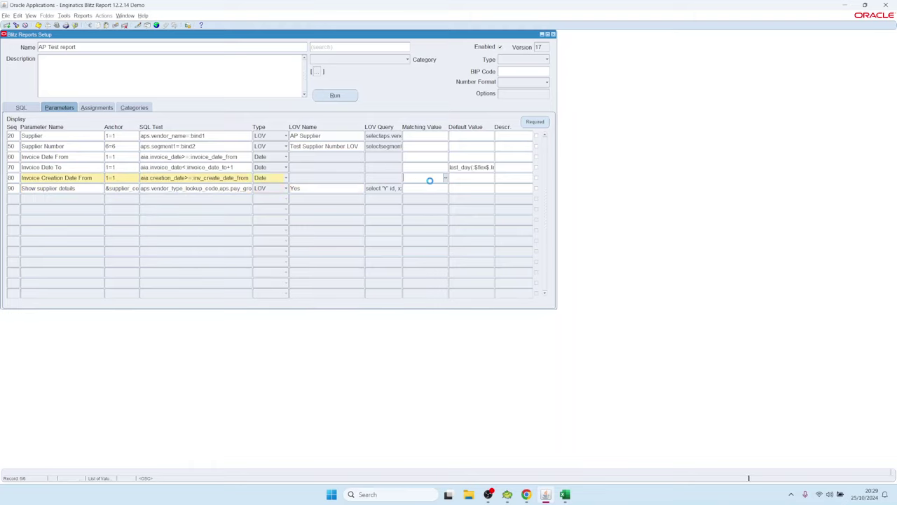
Step: Find reports starting with "ap in" and load AP Invoices and Lines into the report setup
{"action": "left_click", "coordinate": [90, 47]}
{"action": "key", "text": "ctrl+l"}
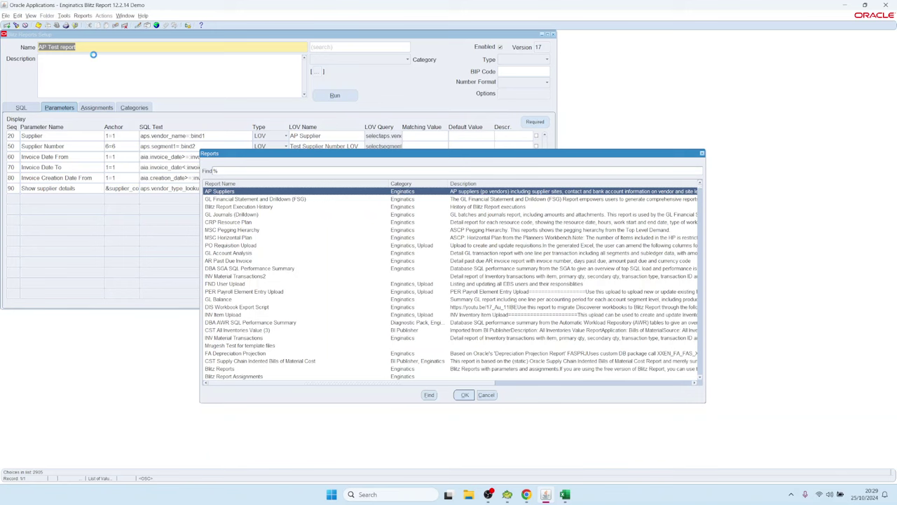
{"action": "type", "text": "ap in"}
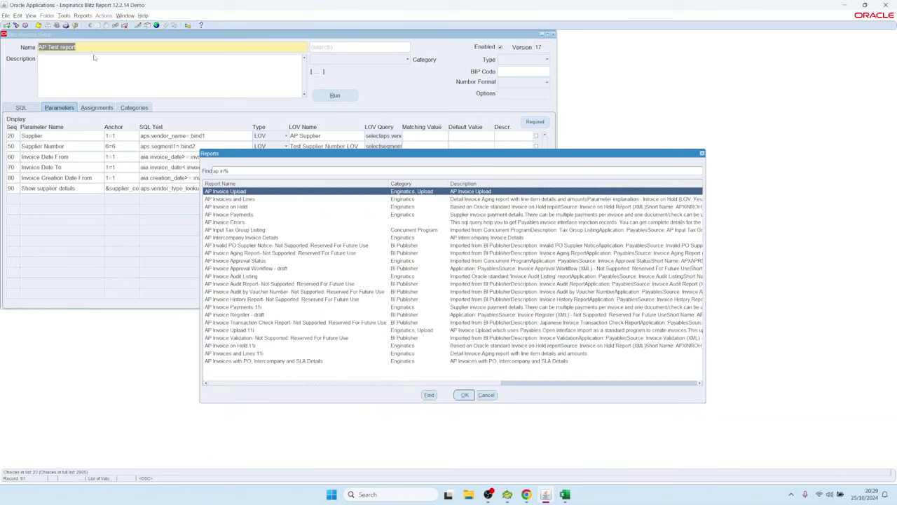
{"action": "key", "text": "Down"}
{"action": "key", "text": "Return"}
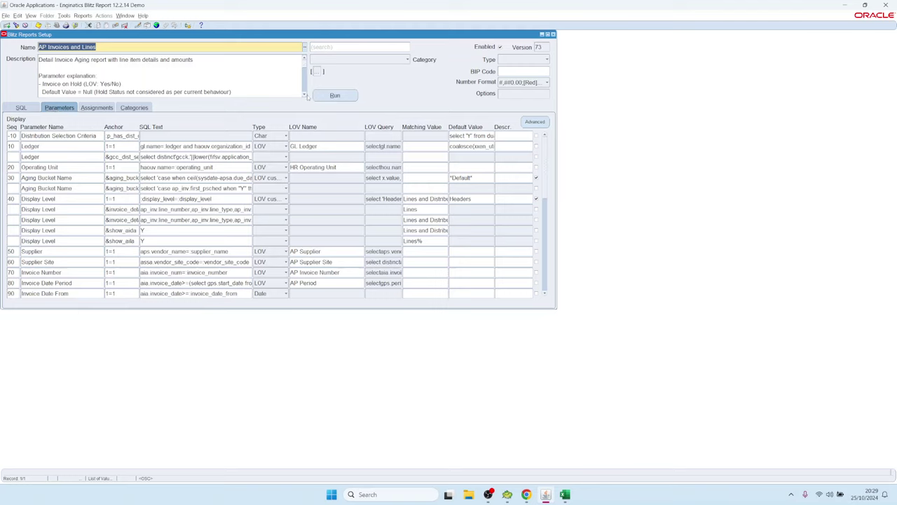
Step: Open the run window for AP Invoices and Lines, review the Display Level choices Headers, Lines, and Lines and Distributions, and leave the value unchanged
{"action": "left_click", "coordinate": [334, 95]}
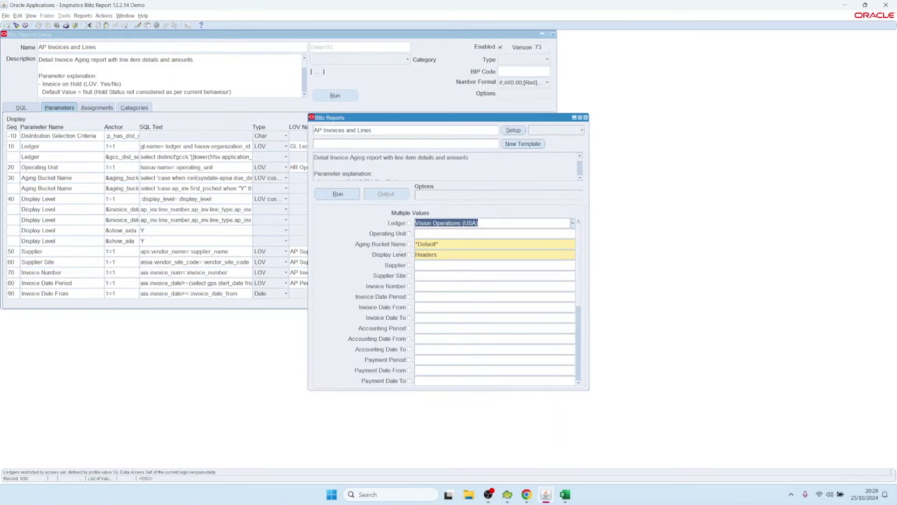
{"action": "double_click", "coordinate": [425, 254]}
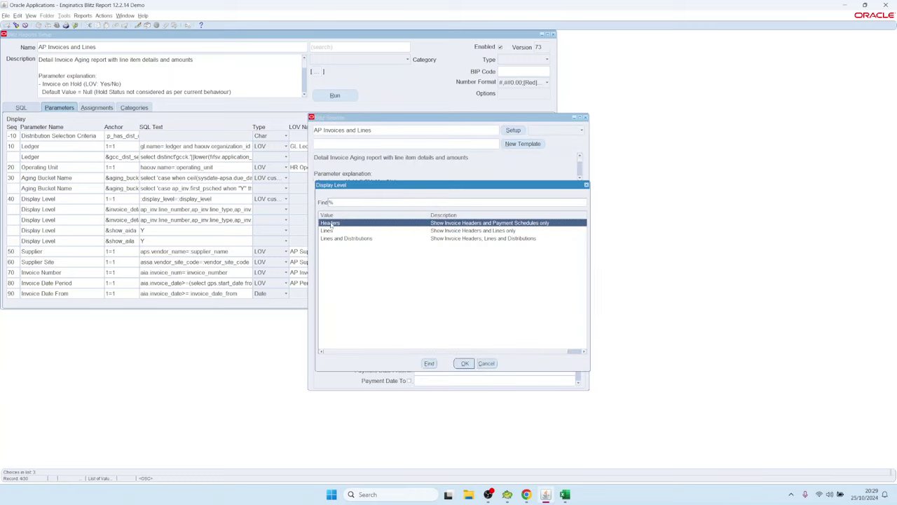
{"action": "left_click", "coordinate": [331, 232]}
{"action": "left_click", "coordinate": [344, 240]}
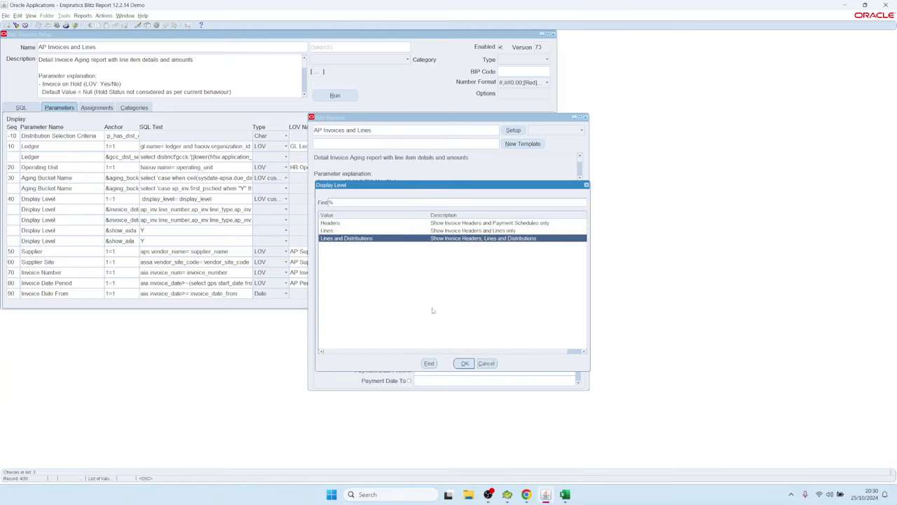
{"action": "left_click", "coordinate": [330, 223]}
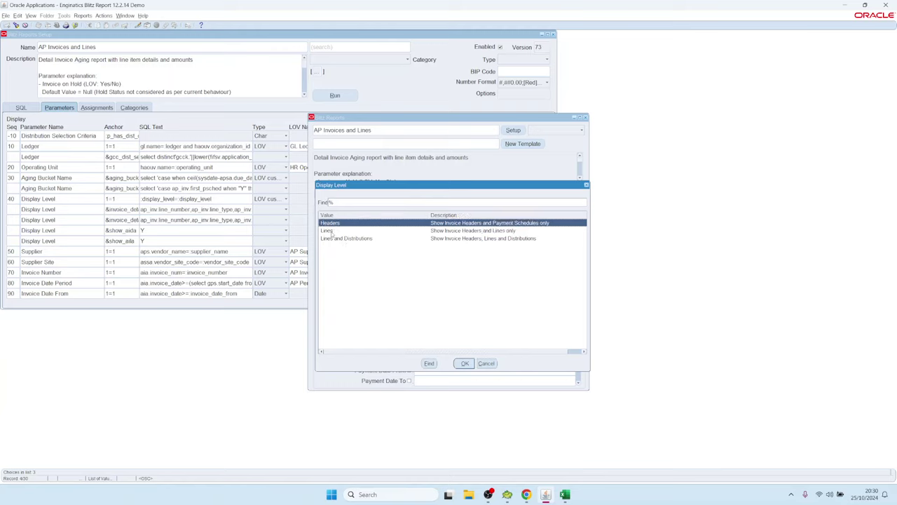
{"action": "left_click", "coordinate": [331, 231]}
{"action": "left_click", "coordinate": [333, 238]}
{"action": "left_click", "coordinate": [333, 229]}
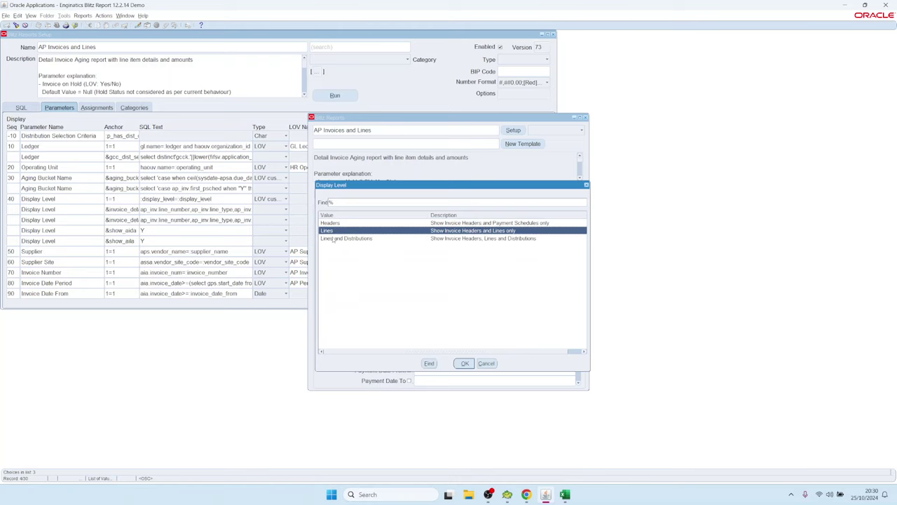
{"action": "left_click", "coordinate": [487, 363]}
{"action": "left_click_drag", "start_coordinate": [419, 124], "coordinate": [330, 108]}
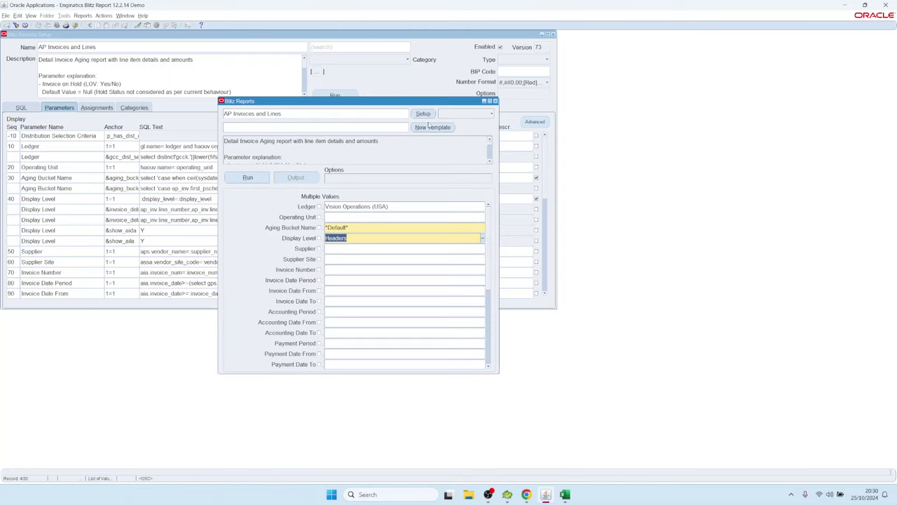
Step: Examine the display sequence fields of the Display Level parameter rows in the report setup
{"action": "left_click", "coordinate": [66, 199]}
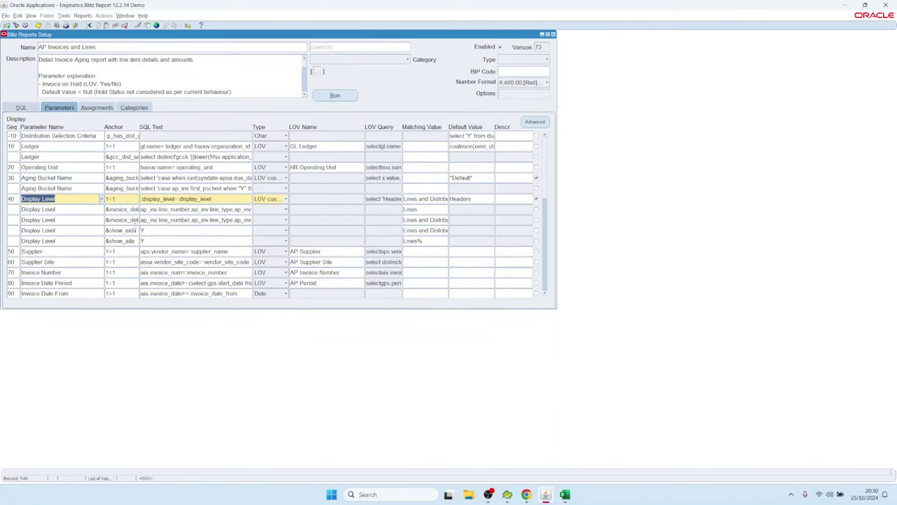
{"action": "left_click", "coordinate": [11, 199]}
{"action": "left_click", "coordinate": [62, 198]}
{"action": "left_click", "coordinate": [10, 198]}
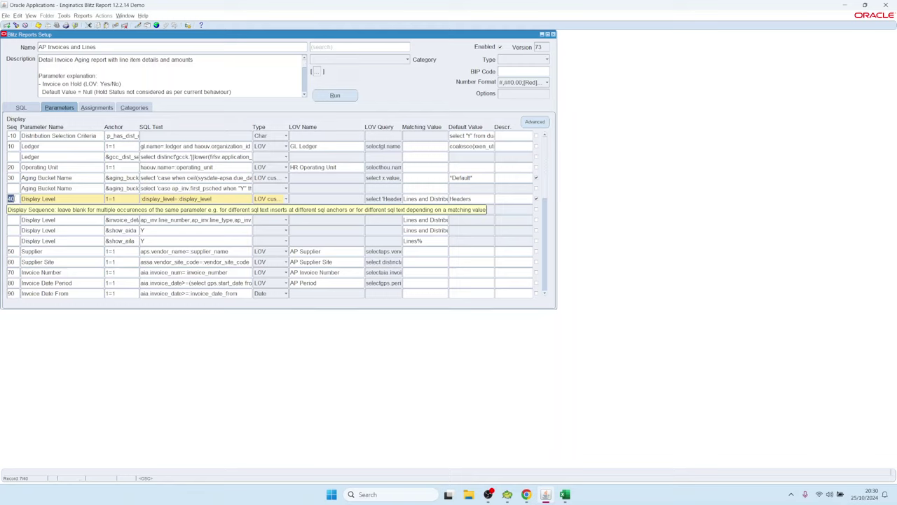
{"action": "left_click", "coordinate": [30, 209]}
{"action": "left_click", "coordinate": [31, 220]}
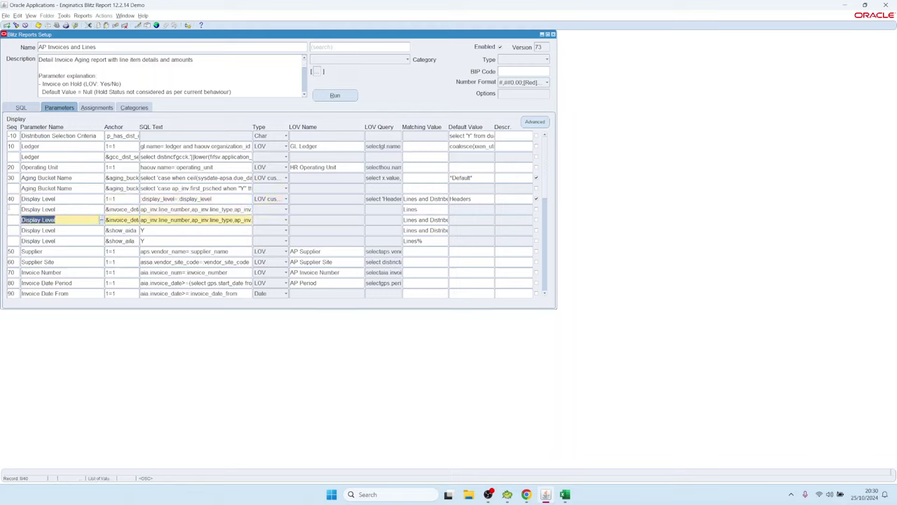
{"action": "left_click", "coordinate": [11, 219]}
Step: Examine the full anchor of the Display Level row with matching value Lines
{"action": "left_click", "coordinate": [120, 208]}
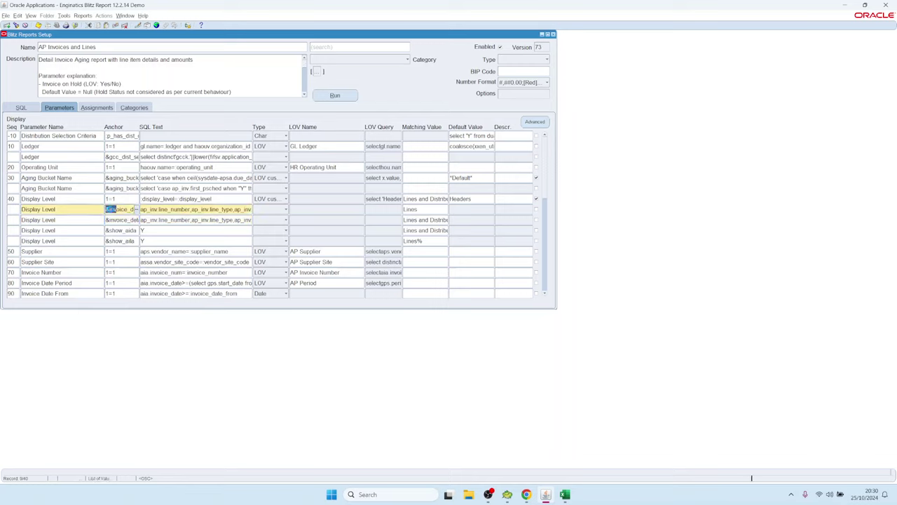
{"action": "double_click", "coordinate": [121, 209]}
{"action": "key", "text": "shift+End"}
{"action": "key", "text": "shift+Home"}
Step: View the report's SQL and open it in an enlarged editor window
{"action": "left_click", "coordinate": [28, 109]}
{"action": "left_click", "coordinate": [122, 198]}
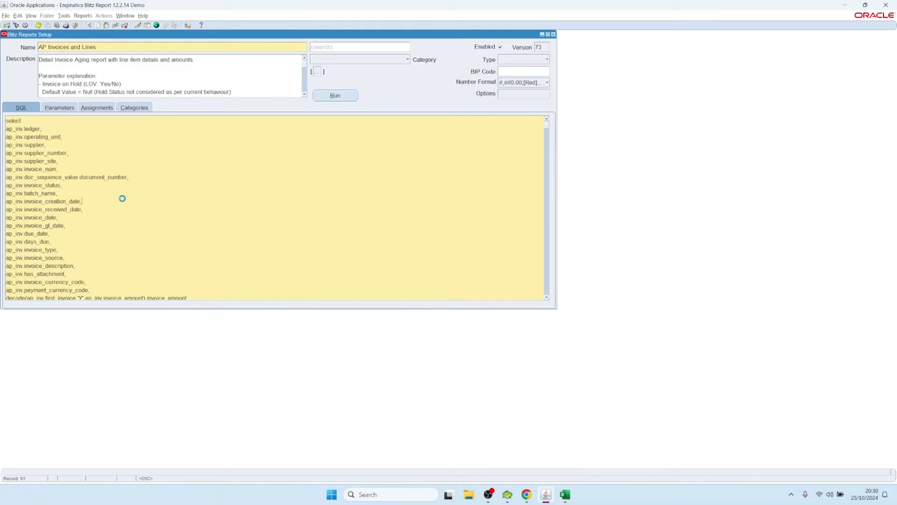
{"action": "scroll", "coordinate": [115, 194], "scroll_direction": "down", "scroll_amount": 5}
{"action": "scroll", "coordinate": [115, 185], "scroll_direction": "down", "scroll_amount": 8}
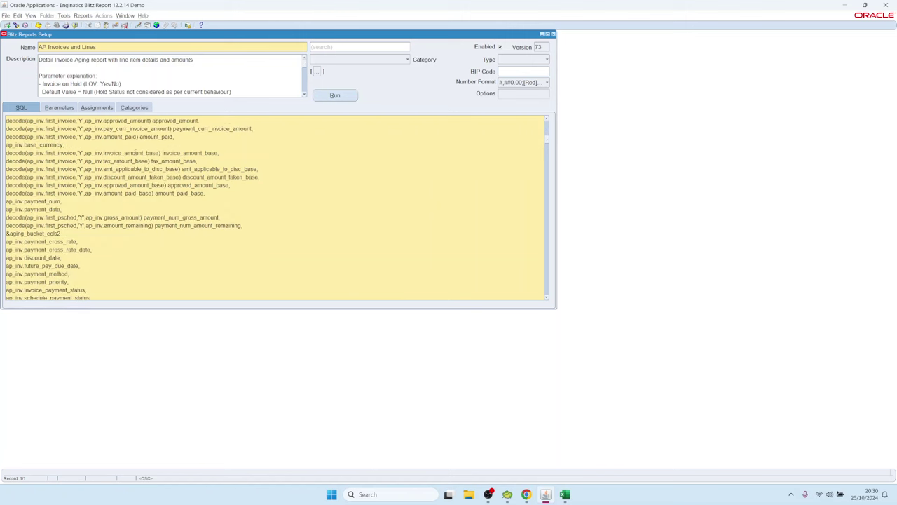
{"action": "double_click", "coordinate": [139, 190]}
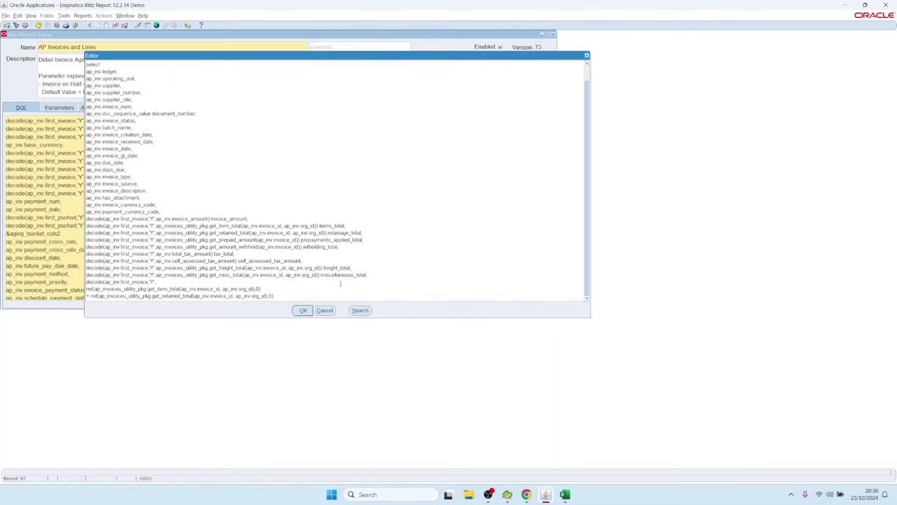
{"action": "left_click_drag", "start_coordinate": [581, 318], "coordinate": [837, 437]}
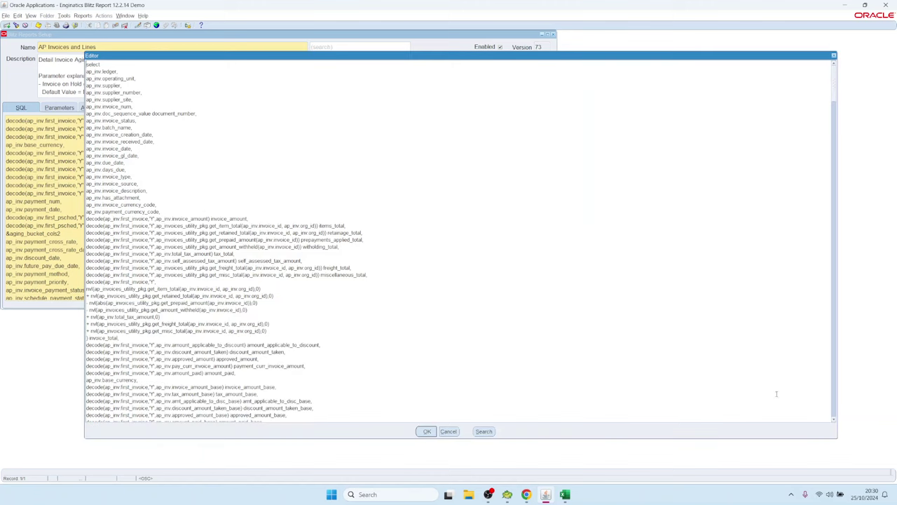
Step: Search the SQL for successive "&" anchors, then close the editor and discard its changes
{"action": "left_click_drag", "start_coordinate": [185, 79], "coordinate": [178, 75]}
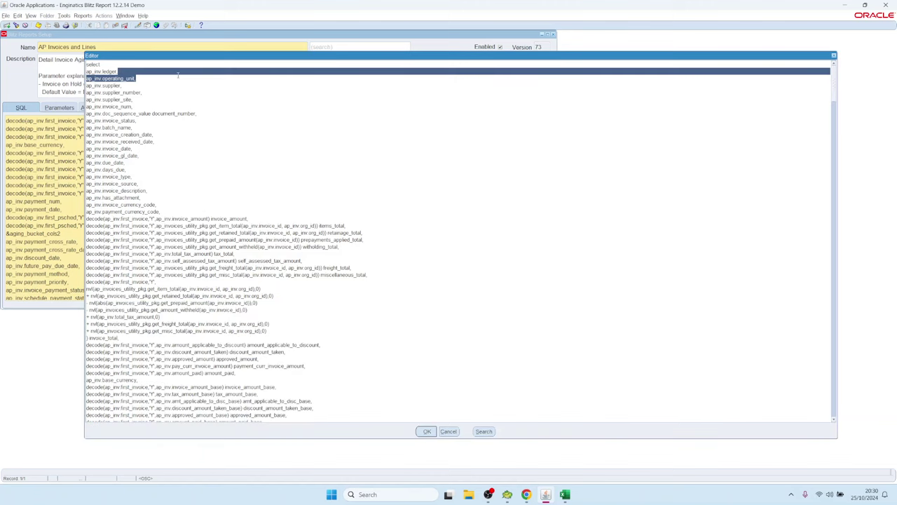
{"action": "type", "text": "&"}
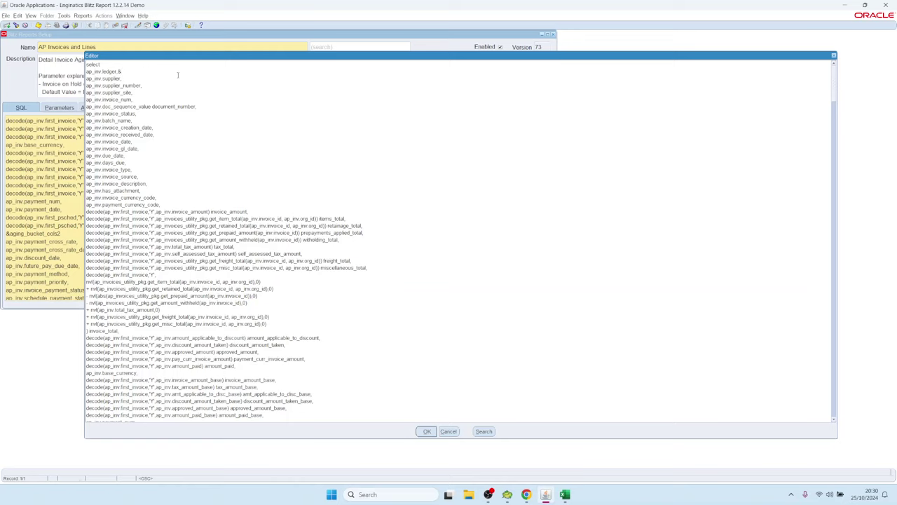
{"action": "key", "text": "alt+s"}
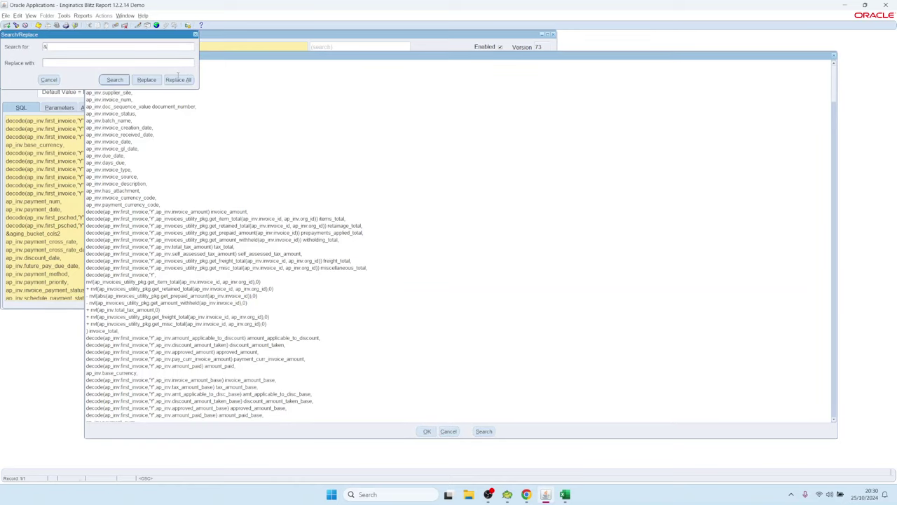
{"action": "left_click", "coordinate": [114, 79]}
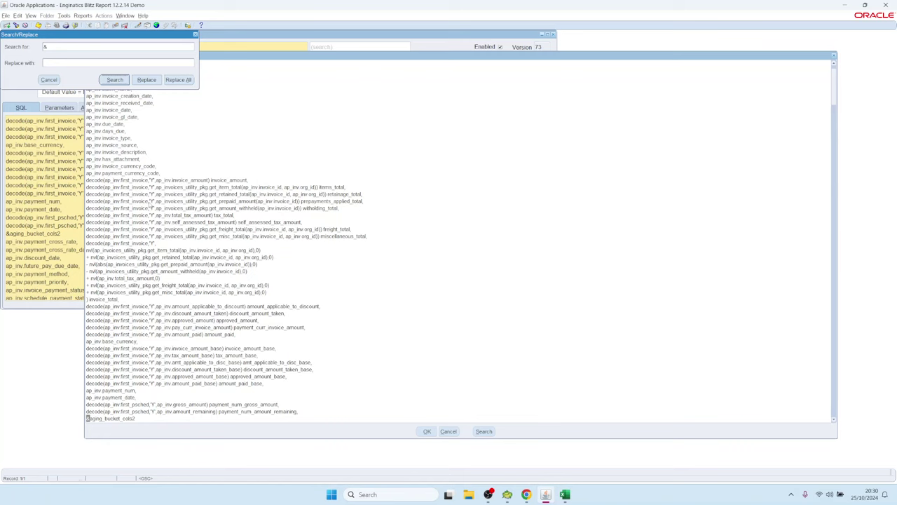
{"action": "left_click", "coordinate": [121, 80]}
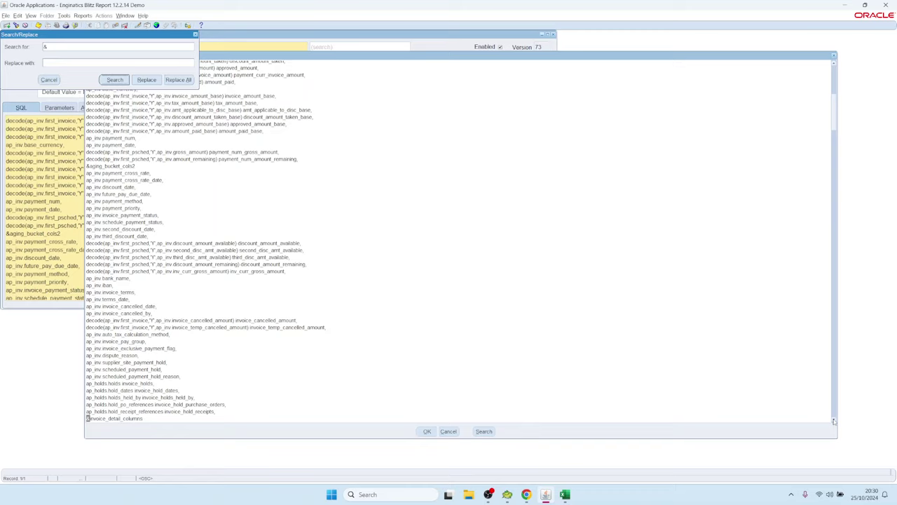
{"action": "left_click", "coordinate": [121, 80]}
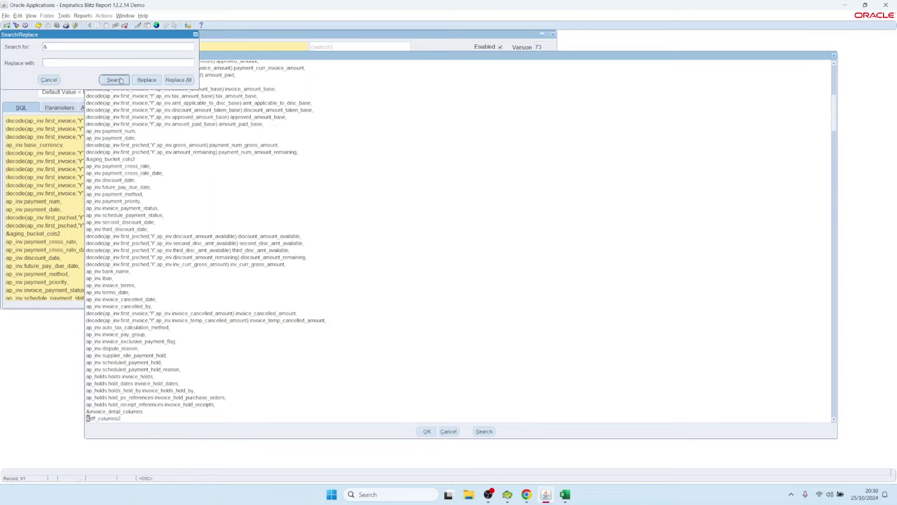
{"action": "left_click", "coordinate": [121, 80]}
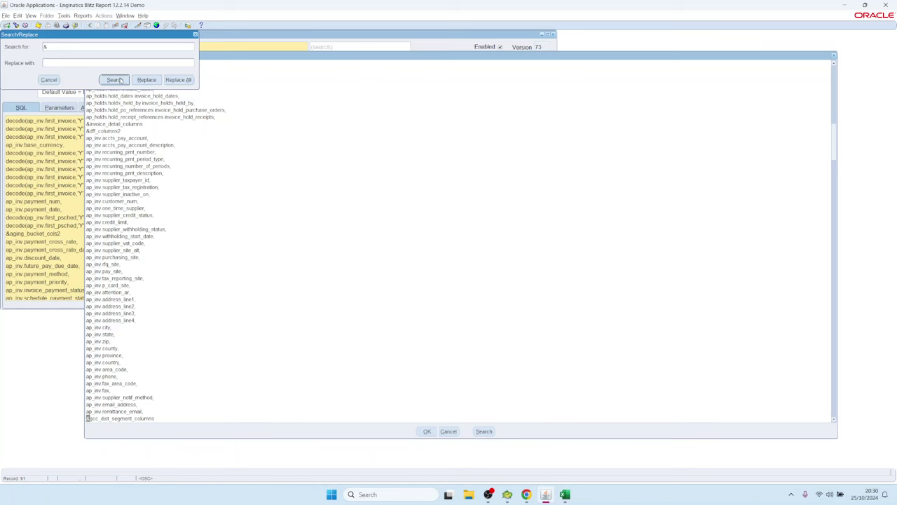
{"action": "left_click", "coordinate": [122, 80]}
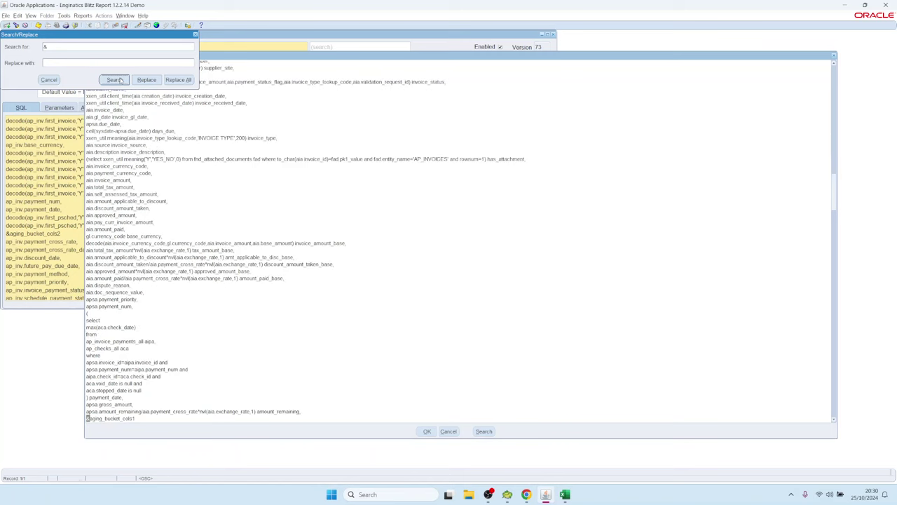
{"action": "left_click", "coordinate": [121, 79]}
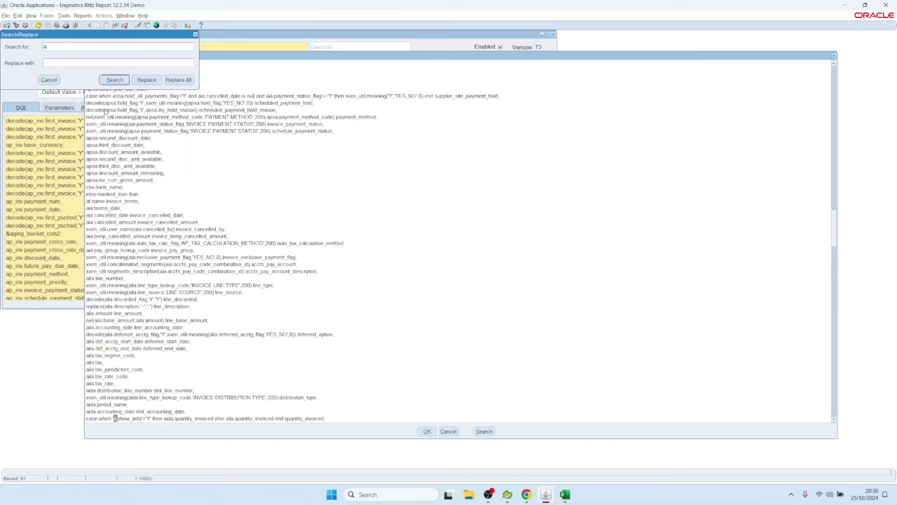
{"action": "left_click", "coordinate": [116, 80]}
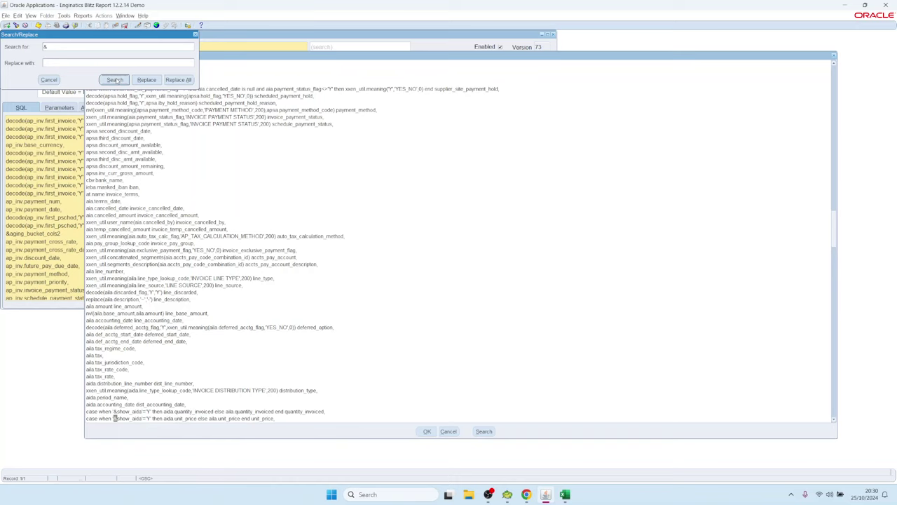
{"action": "left_click", "coordinate": [116, 80]}
{"action": "left_click", "coordinate": [115, 80]}
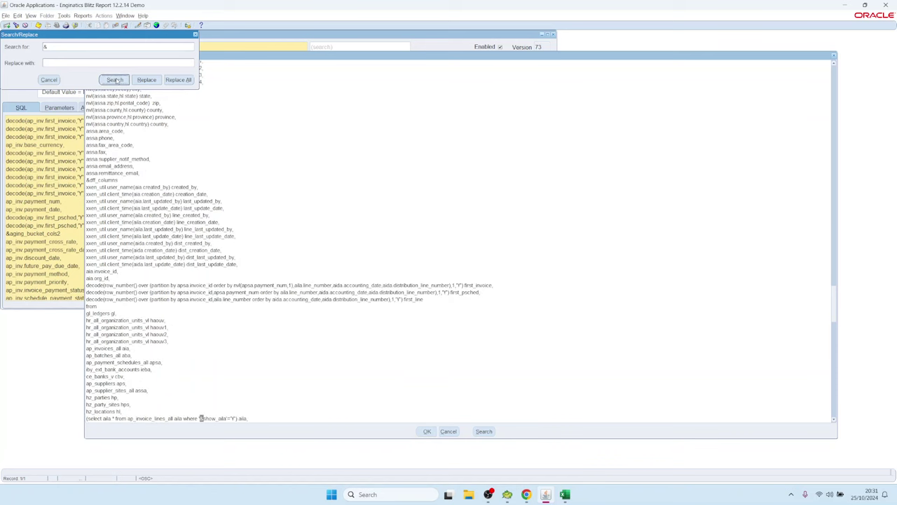
{"action": "left_click", "coordinate": [49, 80]}
{"action": "left_click", "coordinate": [448, 431]}
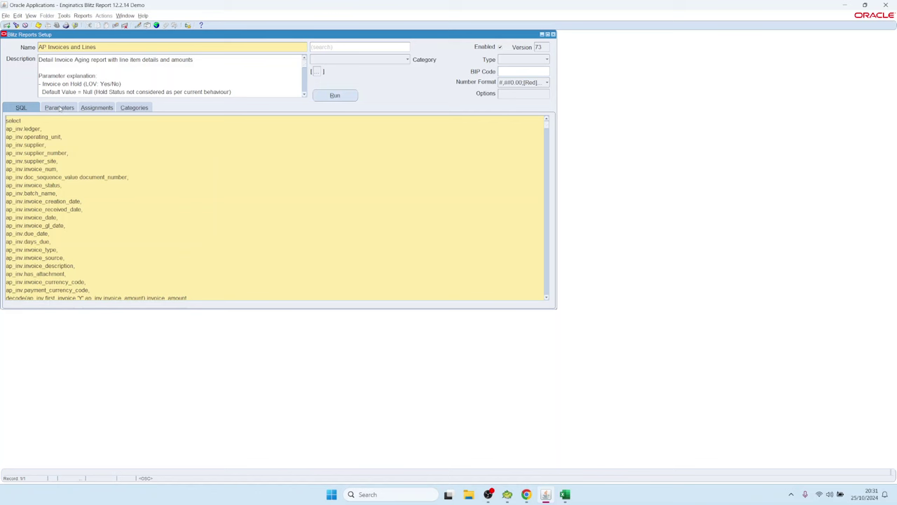
Step: Return to the parameter list and check the anchors and SQL text of the repeated Display Level rows
{"action": "left_click", "coordinate": [63, 109]}
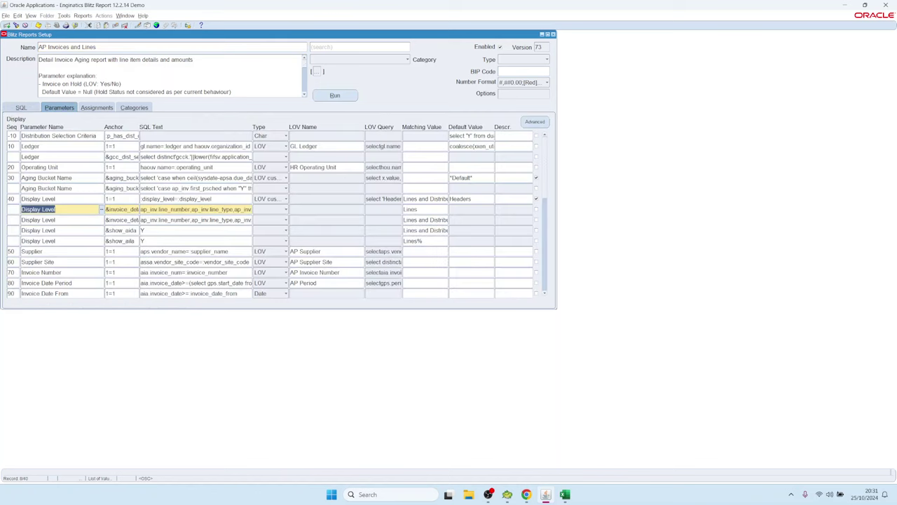
{"action": "left_click", "coordinate": [38, 198]}
{"action": "left_click", "coordinate": [119, 219]}
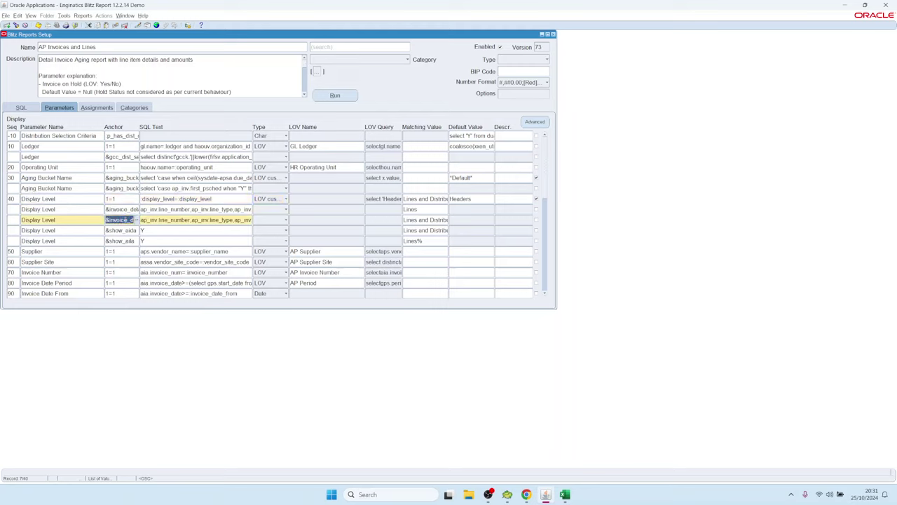
{"action": "left_click", "coordinate": [184, 209]}
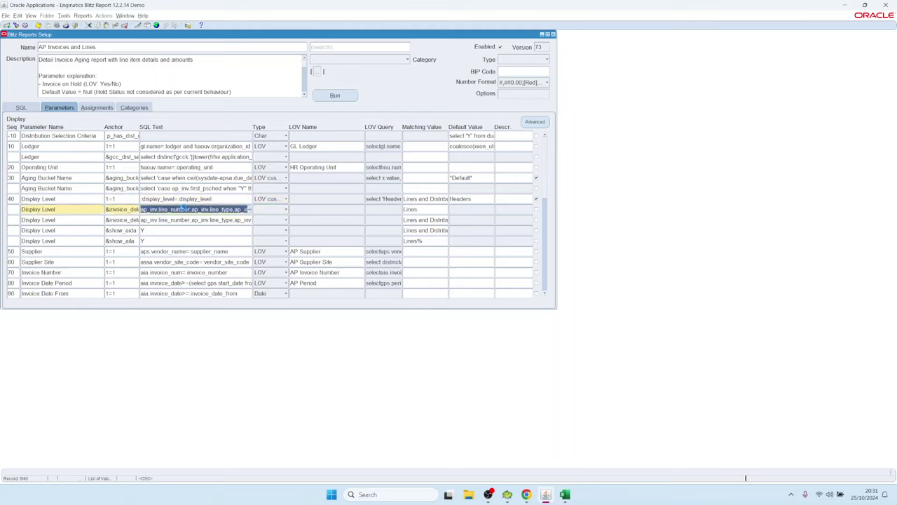
Step: Check the anchor of the Display Level row with matching value Lines and review its full SQL text in the enlarged editor, then close it
{"action": "left_click_drag", "start_coordinate": [129, 210], "coordinate": [133, 210]}
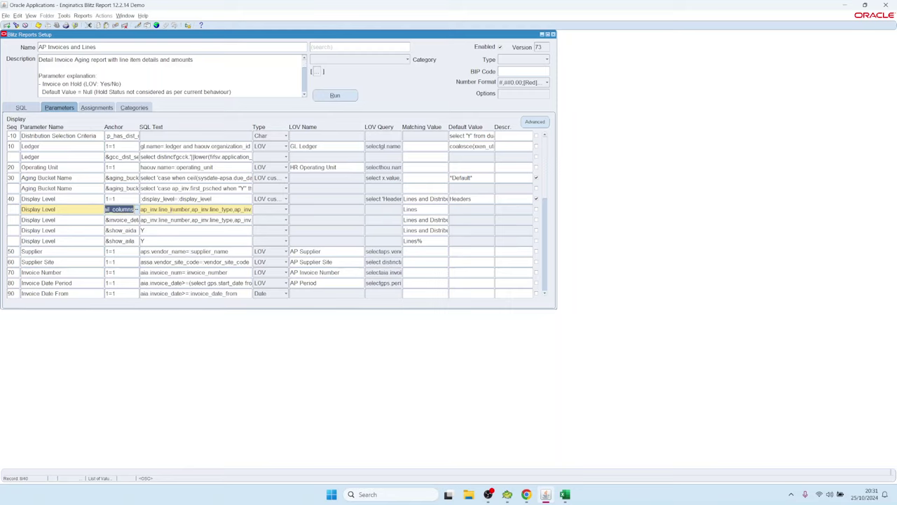
{"action": "key", "text": "Tab"}
{"action": "key", "text": "ctrl+e"}
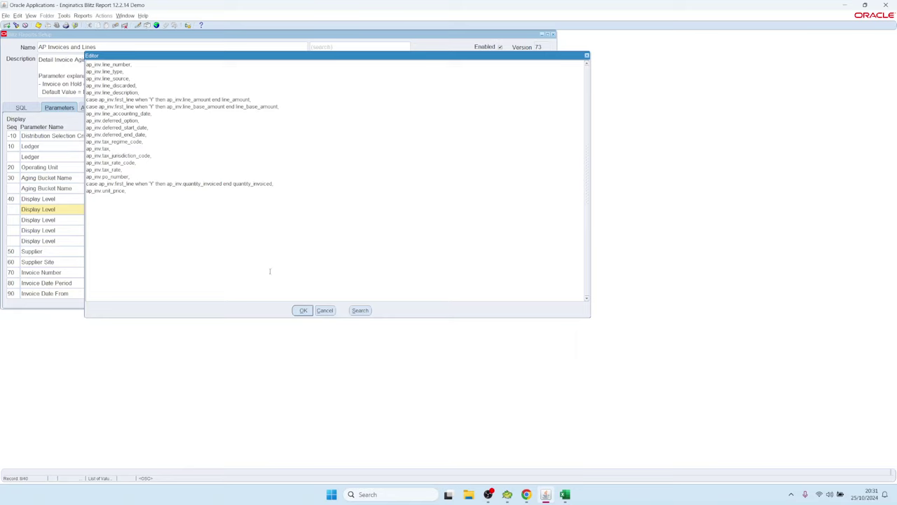
{"action": "key", "text": "ctrl+a"}
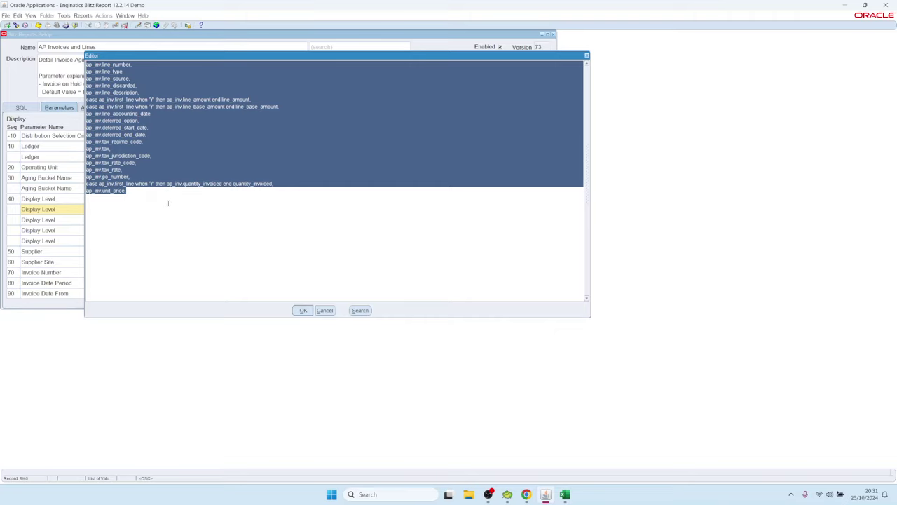
{"action": "left_click_drag", "start_coordinate": [107, 70], "coordinate": [168, 195]}
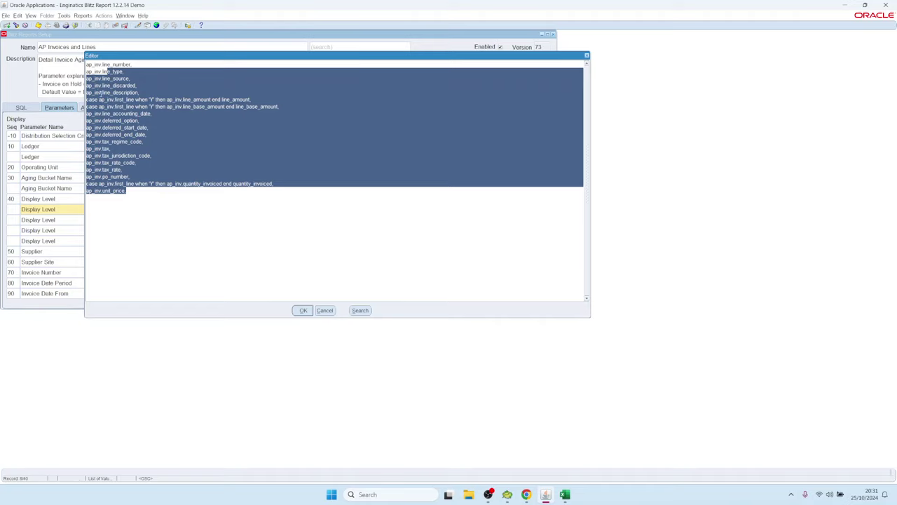
{"action": "left_click_drag", "start_coordinate": [86, 63], "coordinate": [138, 202]}
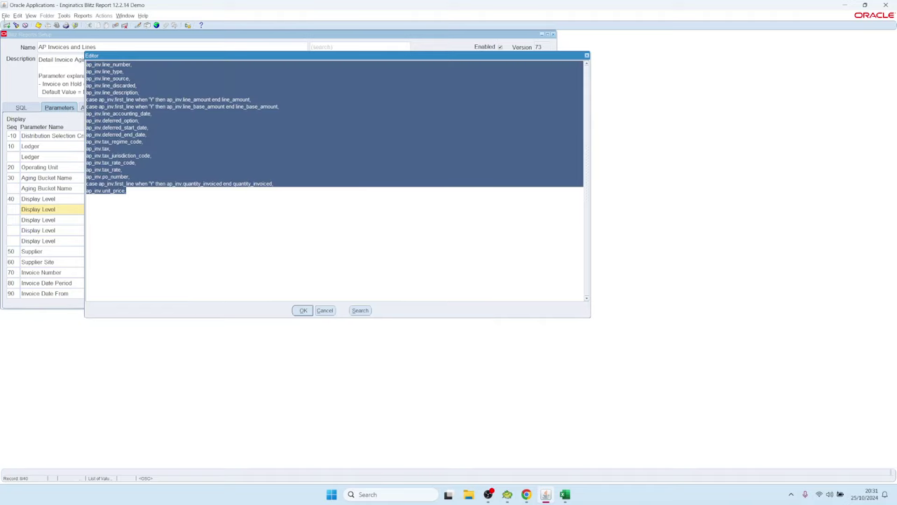
{"action": "left_click", "coordinate": [133, 188]}
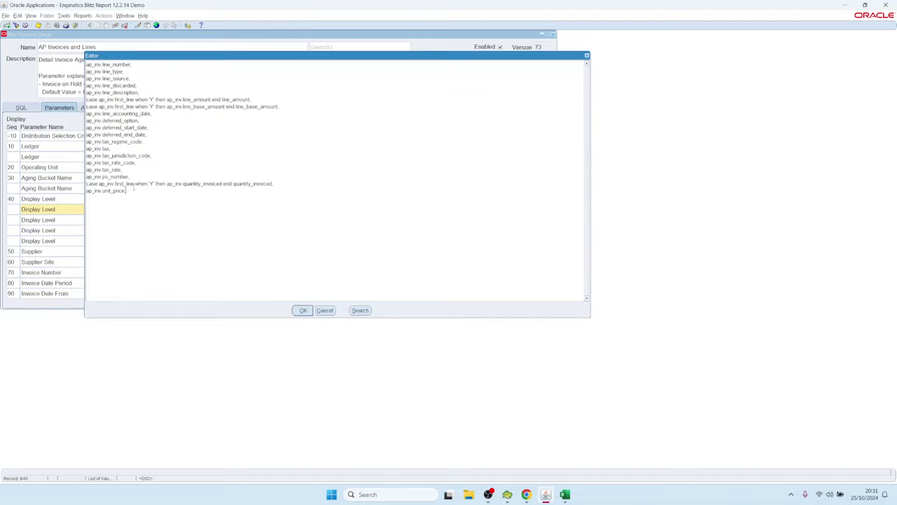
{"action": "left_click", "coordinate": [304, 309]}
Step: View the list of available matching values for the Display Level row set to Lines, then cancel without choosing one
{"action": "left_click", "coordinate": [432, 211]}
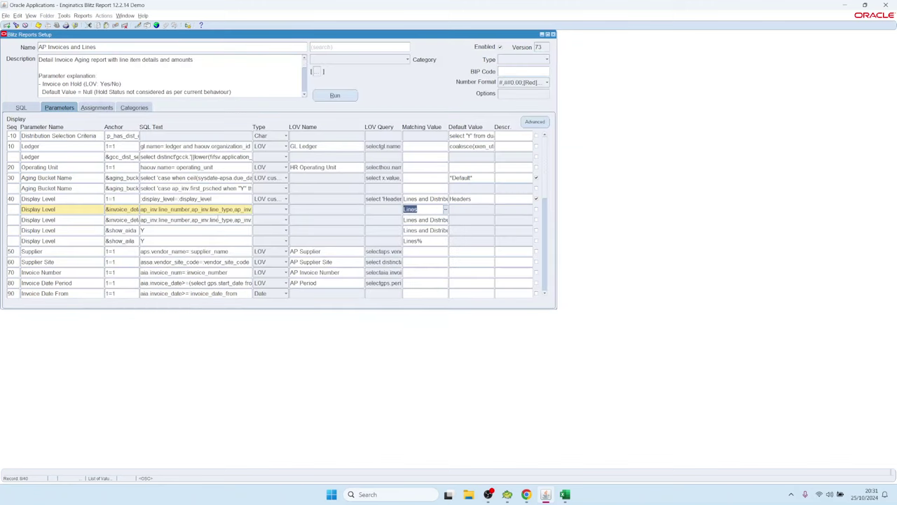
{"action": "left_click", "coordinate": [429, 209]}
{"action": "left_click", "coordinate": [445, 210]}
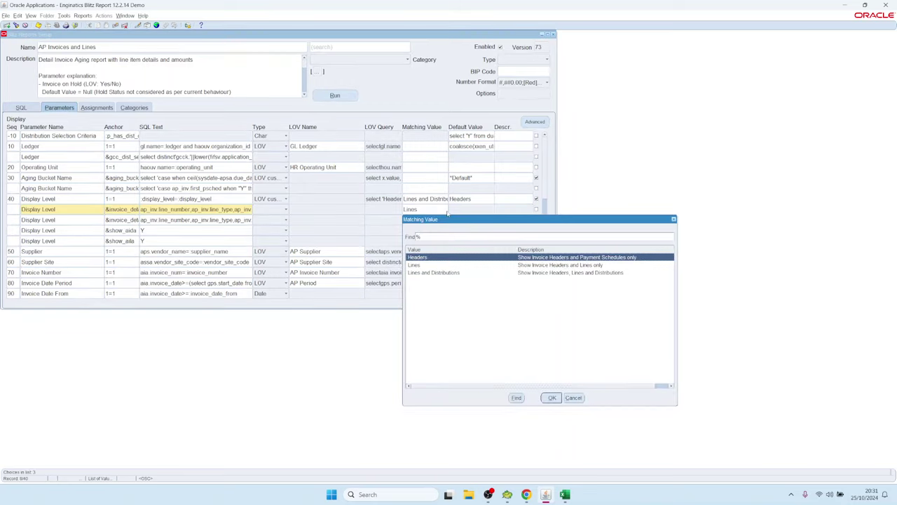
{"action": "left_click", "coordinate": [573, 398]}
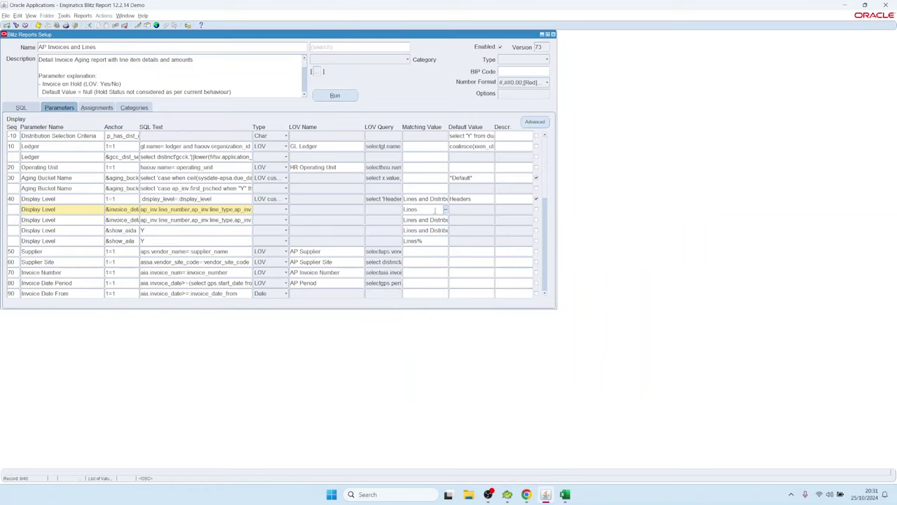
Step: Review the column list in the SQL text tied to matching value Lines, then close the editor without changes
{"action": "double_click", "coordinate": [408, 210]}
{"action": "double_click", "coordinate": [196, 209]}
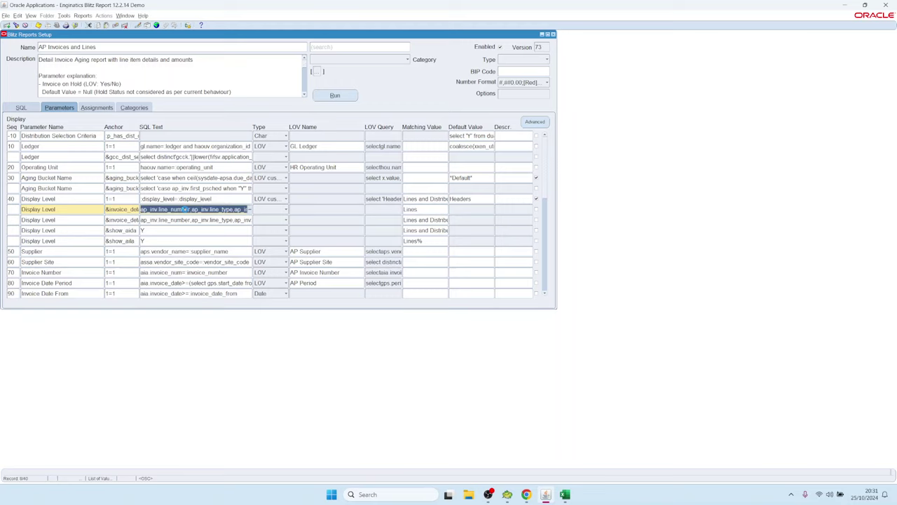
{"action": "key", "text": "ctrl+a"}
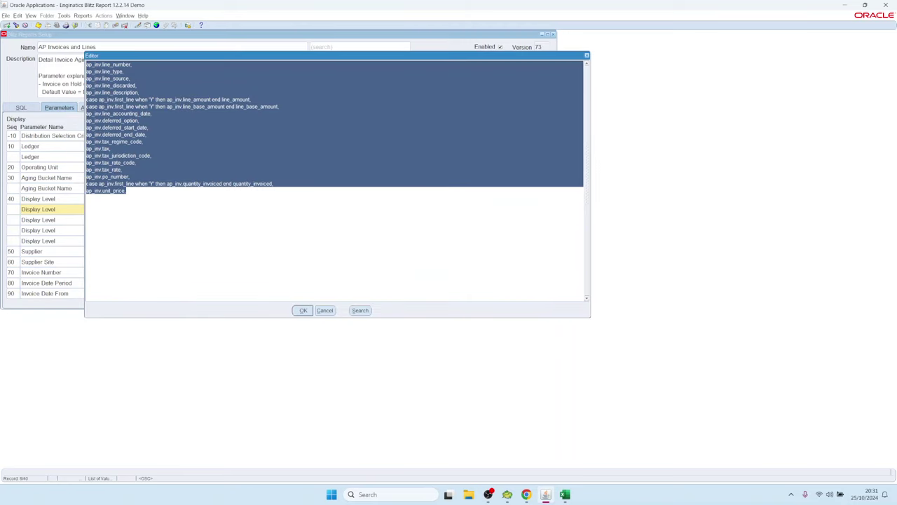
{"action": "left_click", "coordinate": [325, 312]}
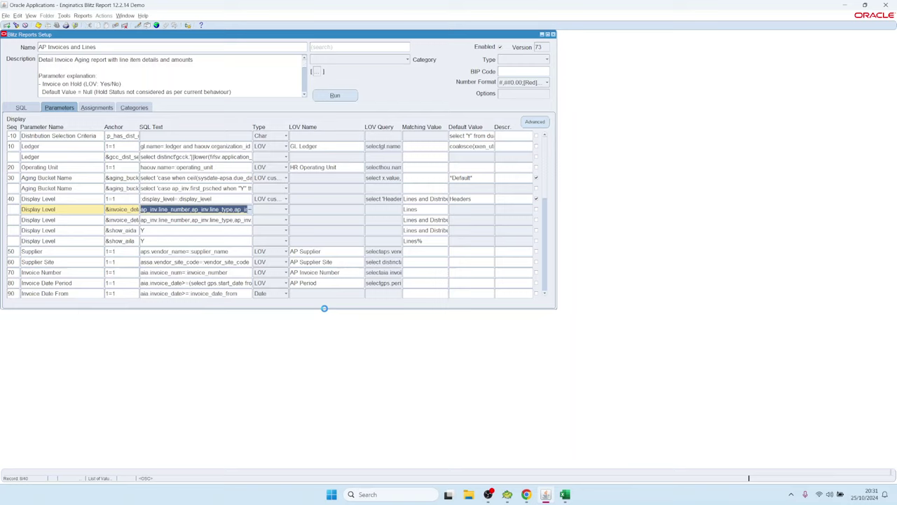
Step: Examine the full SQL text of the &invoice_detail_columns row with matching value Lines and Distributions, through its last project and task columns, then close the editor
{"action": "left_click", "coordinate": [422, 219]}
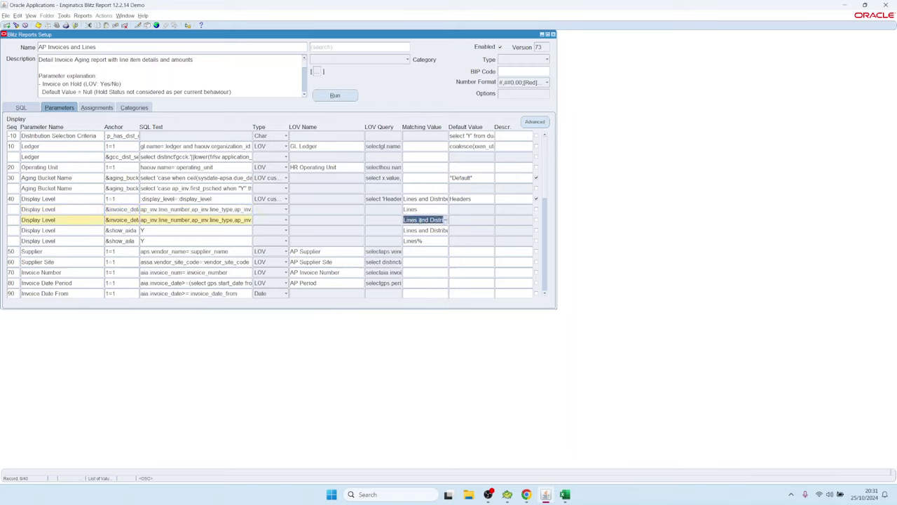
{"action": "left_click_drag", "start_coordinate": [420, 219], "coordinate": [448, 220]}
{"action": "double_click", "coordinate": [222, 220]}
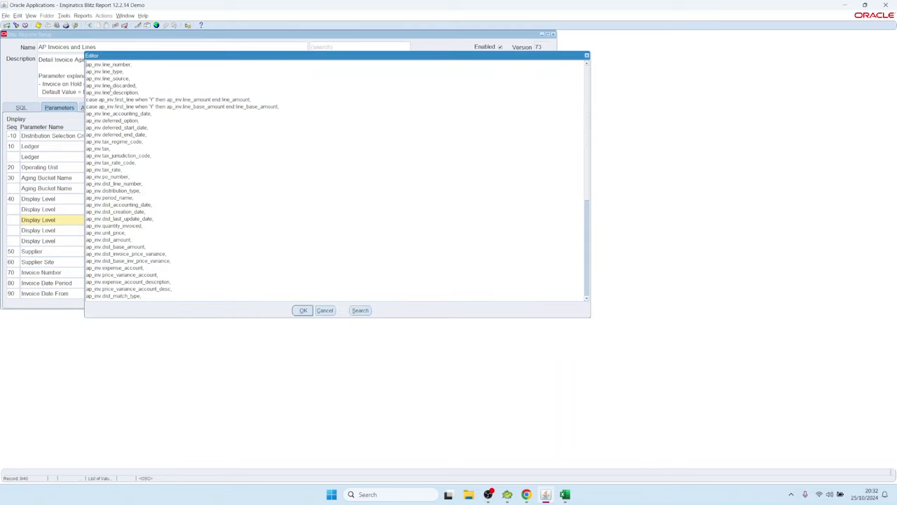
{"action": "left_click_drag", "start_coordinate": [110, 90], "coordinate": [189, 340]}
{"action": "left_click", "coordinate": [175, 211]}
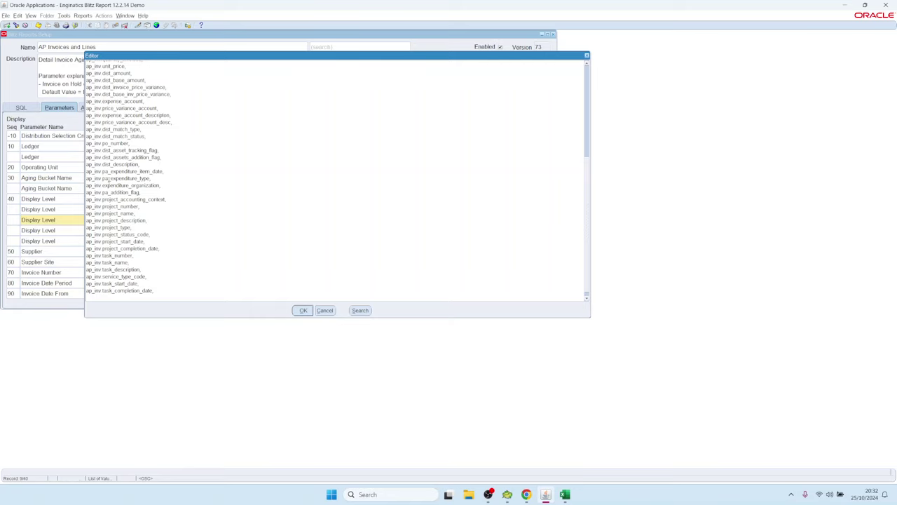
{"action": "left_click_drag", "start_coordinate": [101, 136], "coordinate": [174, 296]}
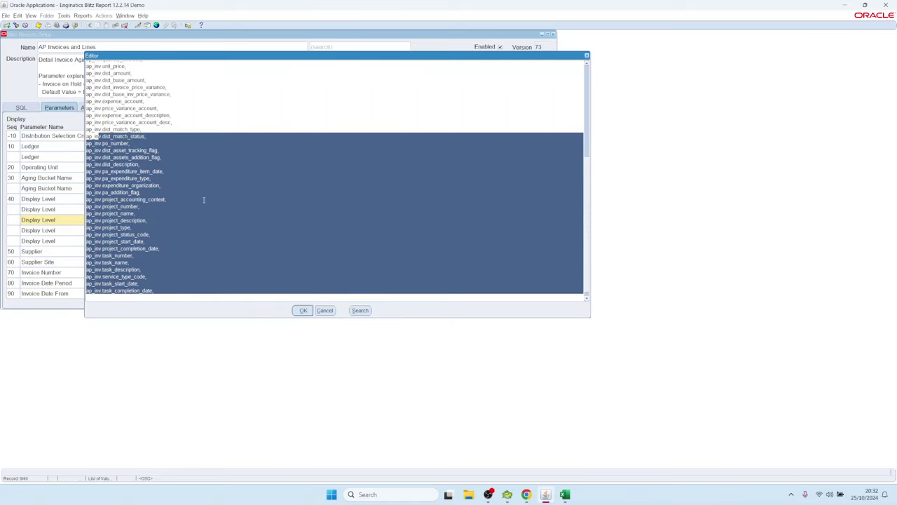
{"action": "key", "text": "Delete"}
{"action": "left_click", "coordinate": [303, 310]}
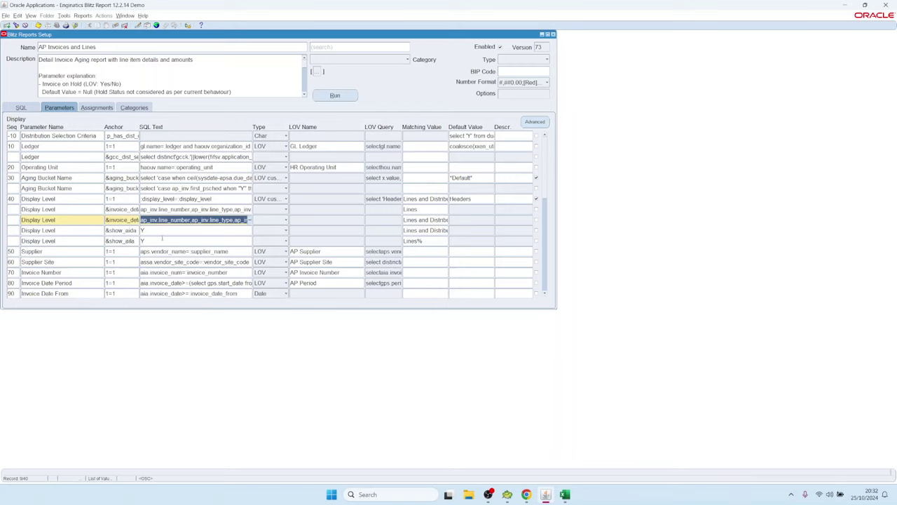
Step: Compare the matching values of the Display Level rows, including the Lines% wildcard on the &show_aila anchor
{"action": "left_click", "coordinate": [423, 231]}
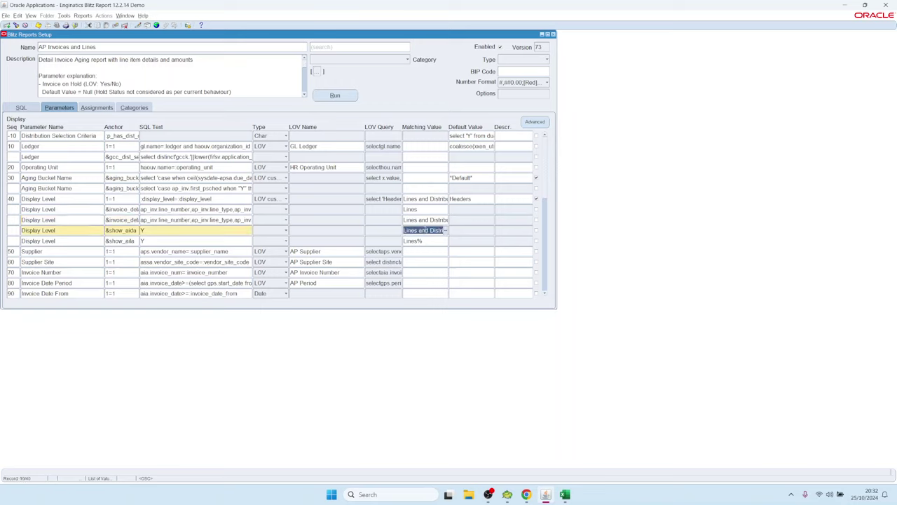
{"action": "left_click", "coordinate": [415, 240]}
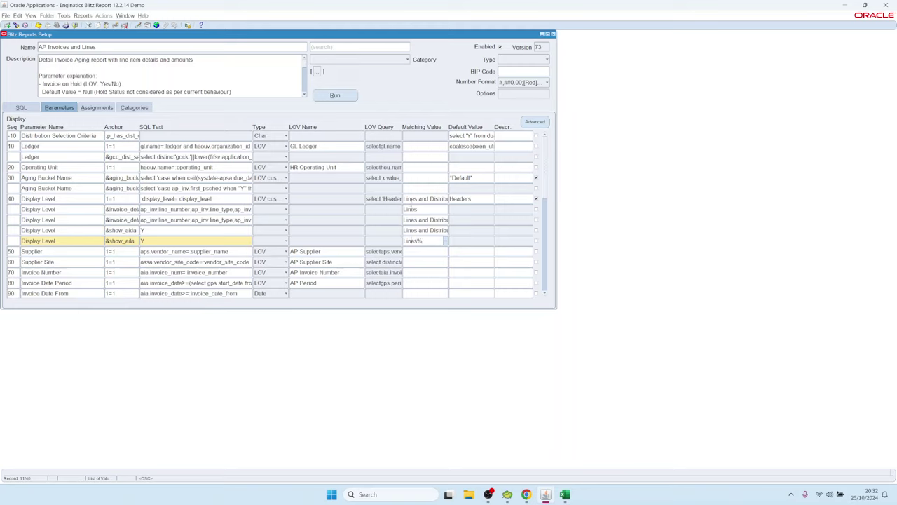
{"action": "left_click", "coordinate": [409, 209]}
{"action": "left_click", "coordinate": [420, 220]}
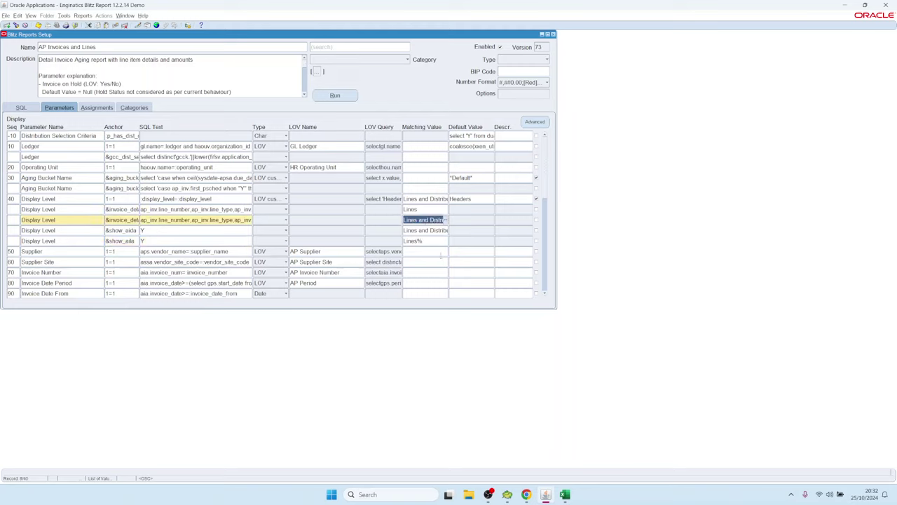
{"action": "left_click", "coordinate": [413, 241]}
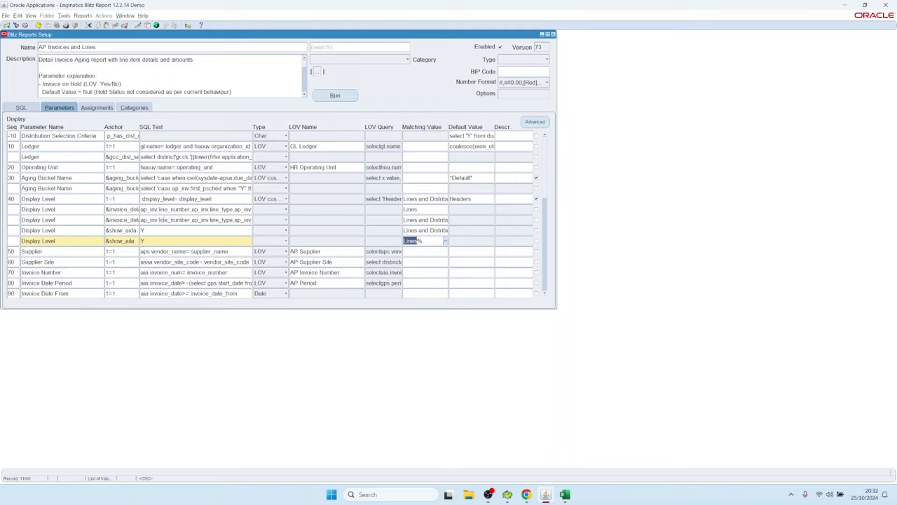
Step: Revisit the SQL text of the first repeated Display Level row in the enlarged editor, then cancel out of it
{"action": "left_click", "coordinate": [162, 208]}
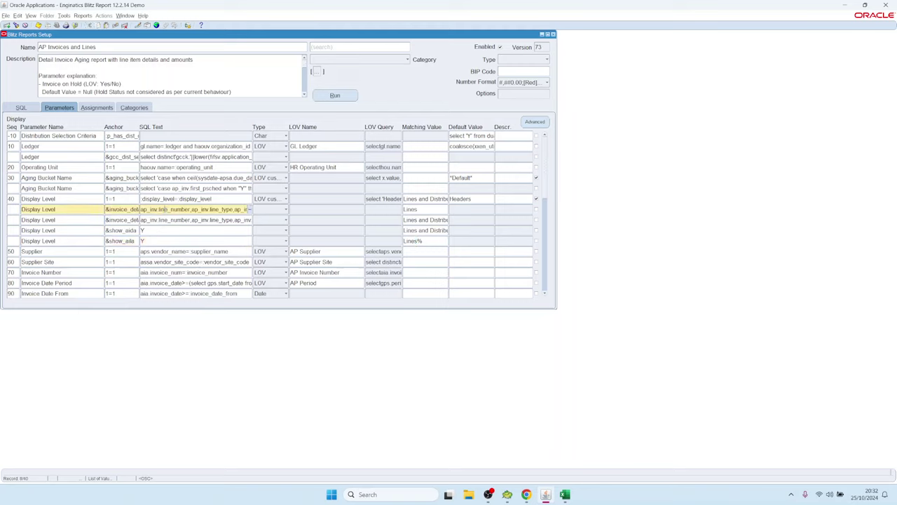
{"action": "double_click", "coordinate": [187, 211]}
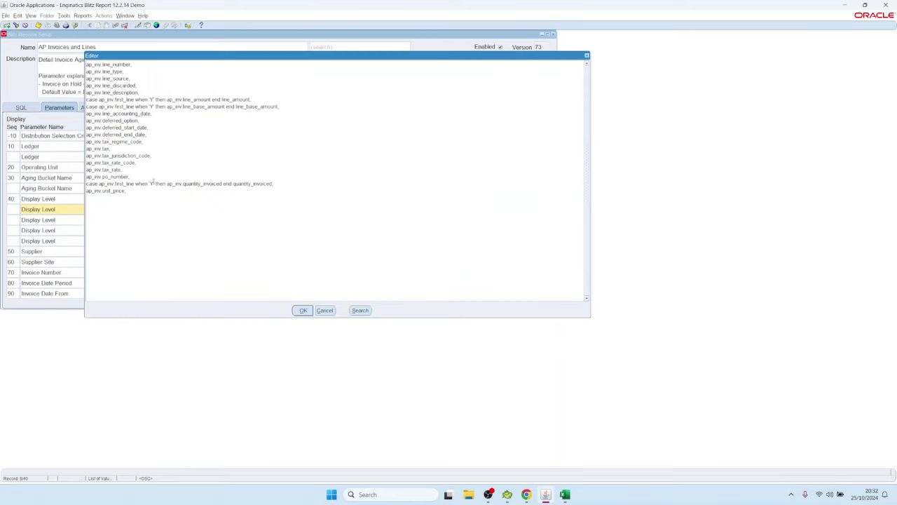
{"action": "key", "text": "ctrl+a"}
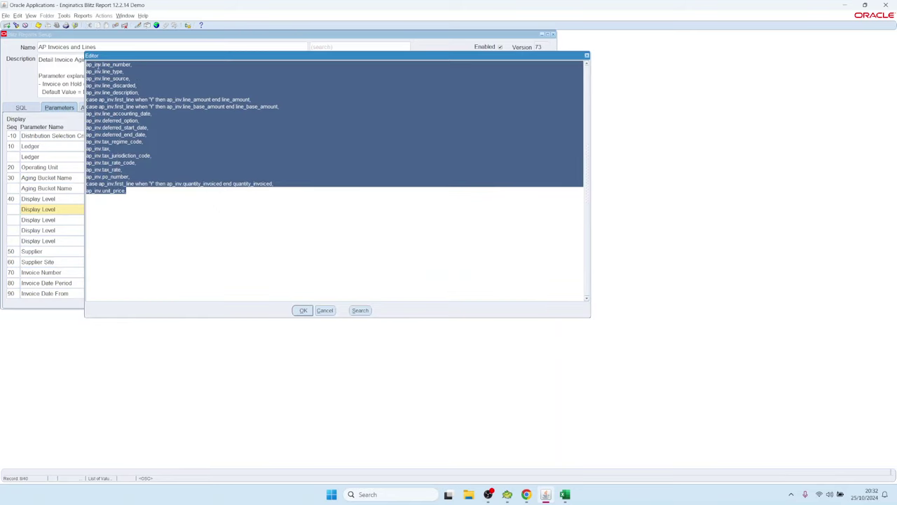
{"action": "left_click_drag", "start_coordinate": [196, 251], "coordinate": [40, 60]}
{"action": "left_click", "coordinate": [325, 311]}
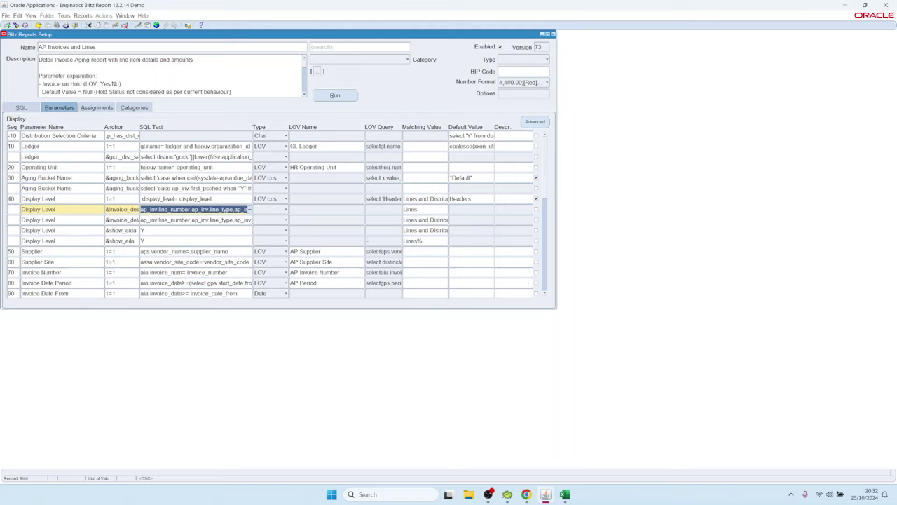
Step: Compare the two Ledger parameter rows and inspect the full anchor of the second one
{"action": "left_click", "coordinate": [68, 155]}
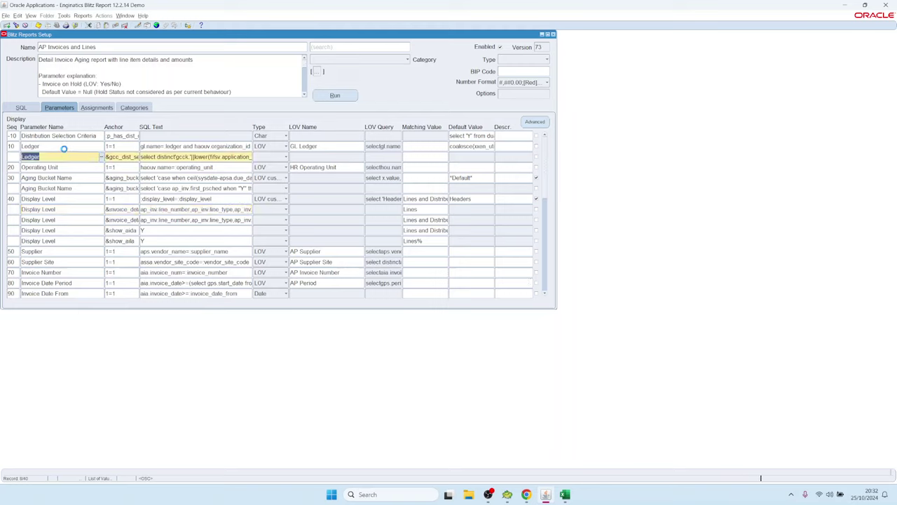
{"action": "left_click", "coordinate": [53, 145]}
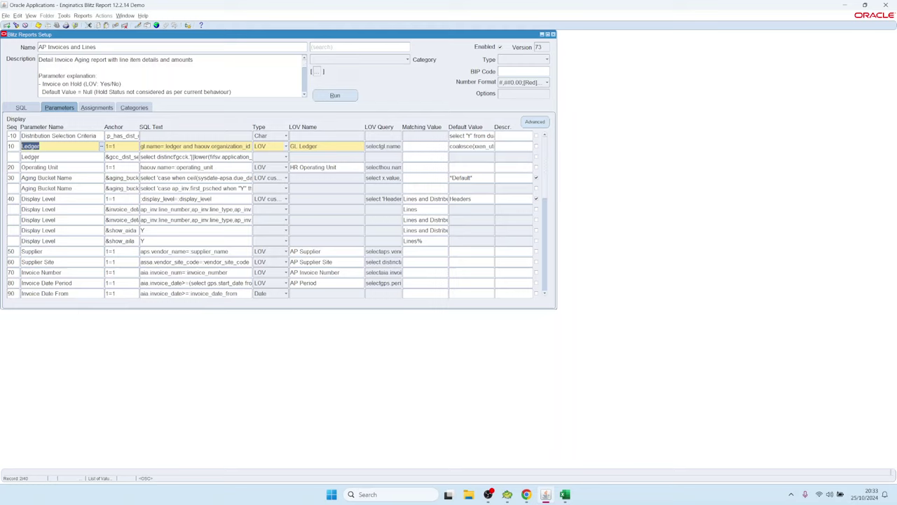
{"action": "left_click", "coordinate": [61, 156]}
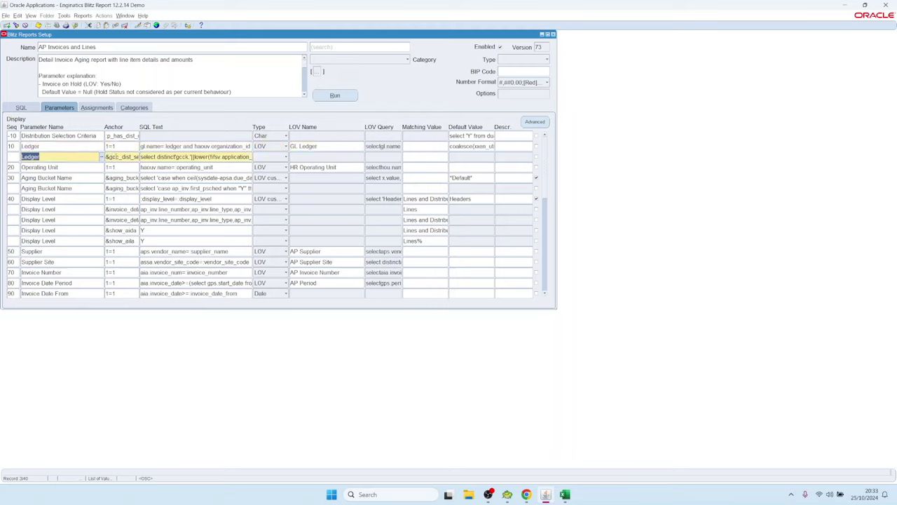
{"action": "left_click", "coordinate": [107, 156]}
{"action": "left_click_drag", "start_coordinate": [107, 156], "coordinate": [162, 160]}
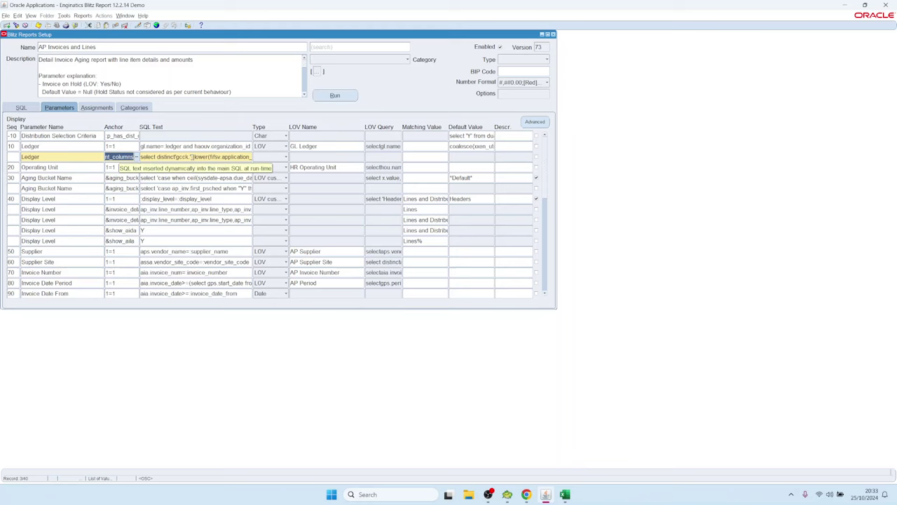
Step: Open the SQL text of the second Ledger parameter row in the editor and copy the whole segment-column query
{"action": "double_click", "coordinate": [185, 156]}
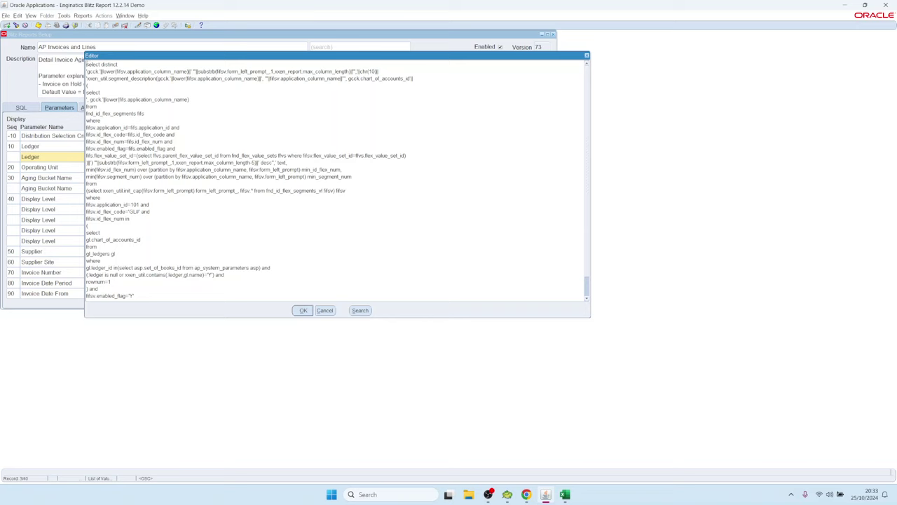
{"action": "key", "text": "ctrl+shift+End"}
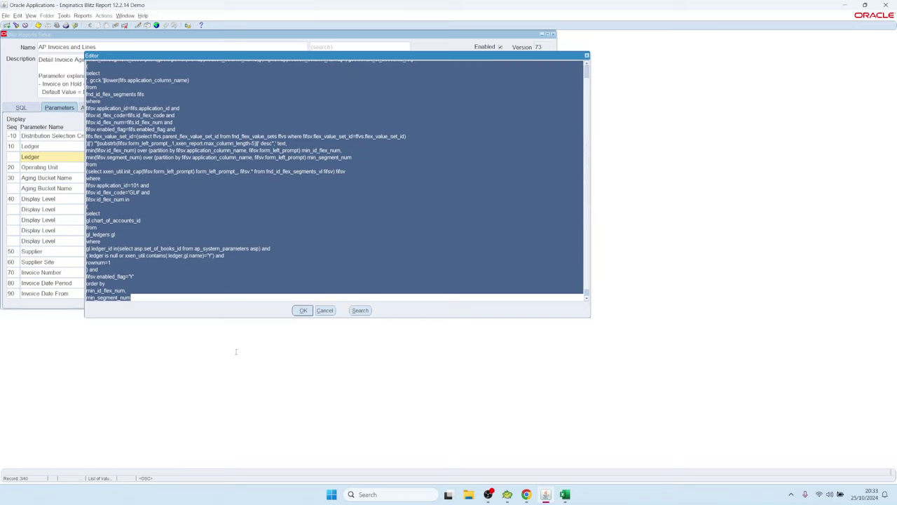
{"action": "key", "text": "ctrl+Home"}
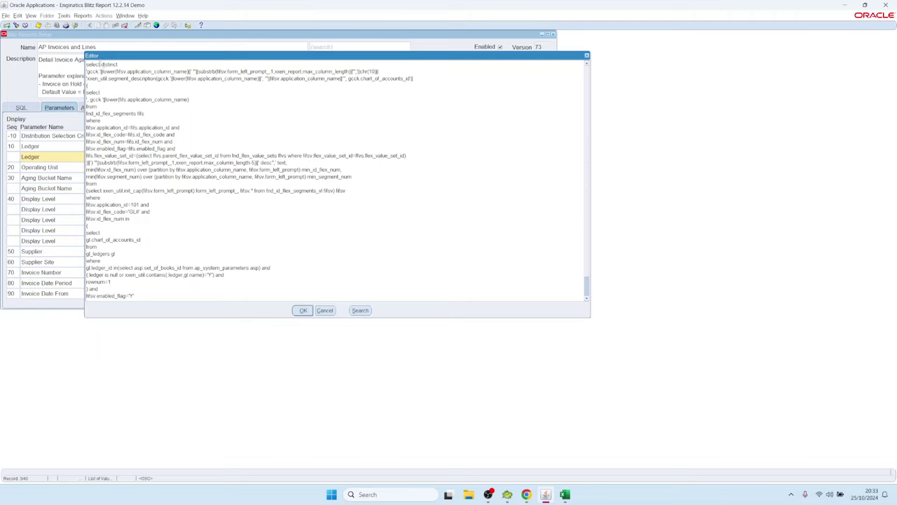
{"action": "double_click", "coordinate": [98, 64]}
{"action": "left_click", "coordinate": [178, 99]}
{"action": "double_click", "coordinate": [95, 64]}
{"action": "left_click", "coordinate": [94, 64]}
{"action": "left_click_drag", "start_coordinate": [86, 64], "coordinate": [236, 322]}
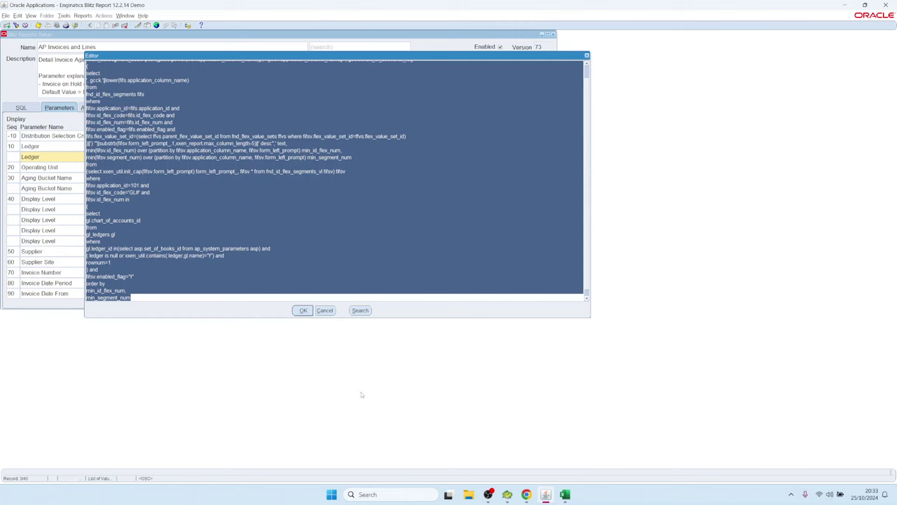
Step: Switch to Toad for Oracle and replace the existing supplier query with the copied Ledger parameter SQL
{"action": "left_click", "coordinate": [507, 494]}
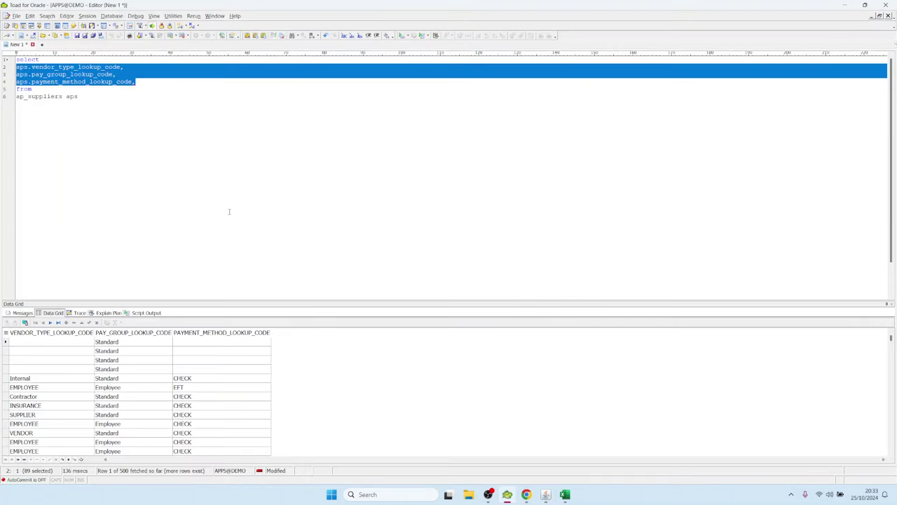
{"action": "key", "text": "ctrl+a"}
{"action": "key", "text": "ctrl+v"}
{"action": "left_click", "coordinate": [237, 103]}
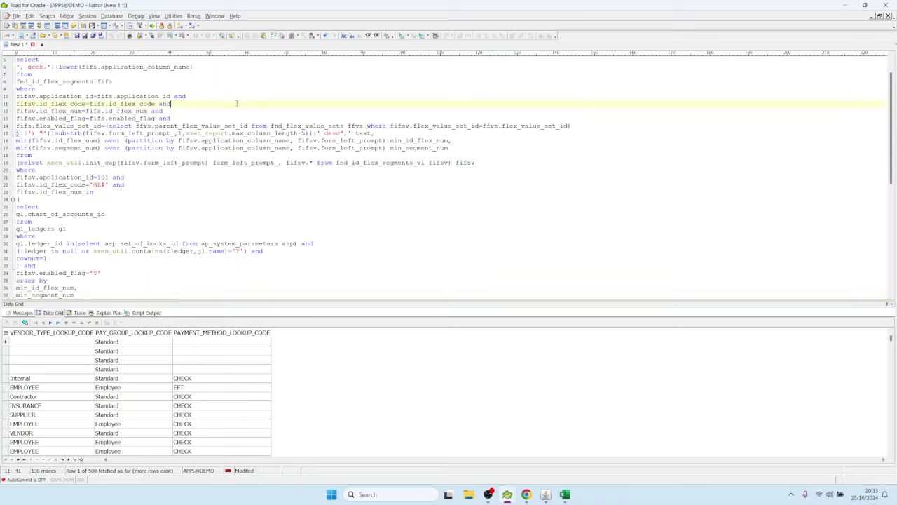
Step: Run the query with ledger value Vision Operations (USA) and review its ledger and chart of accounts conditions
{"action": "key", "text": "F9"}
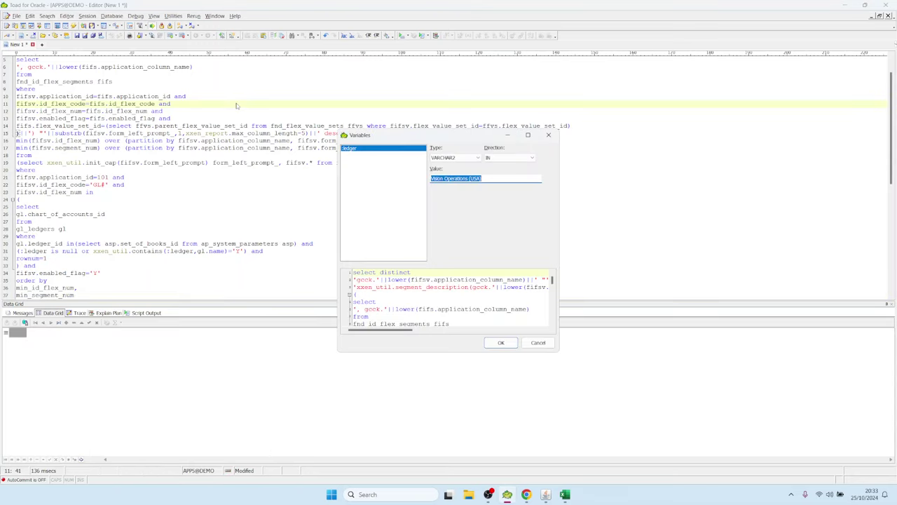
{"action": "left_click", "coordinate": [501, 342]}
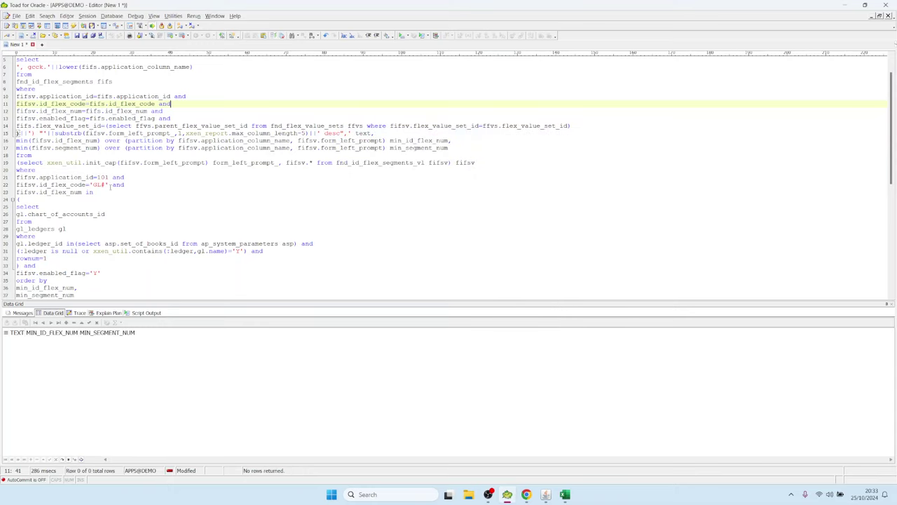
{"action": "left_click", "coordinate": [114, 185]}
{"action": "key", "text": "F9"}
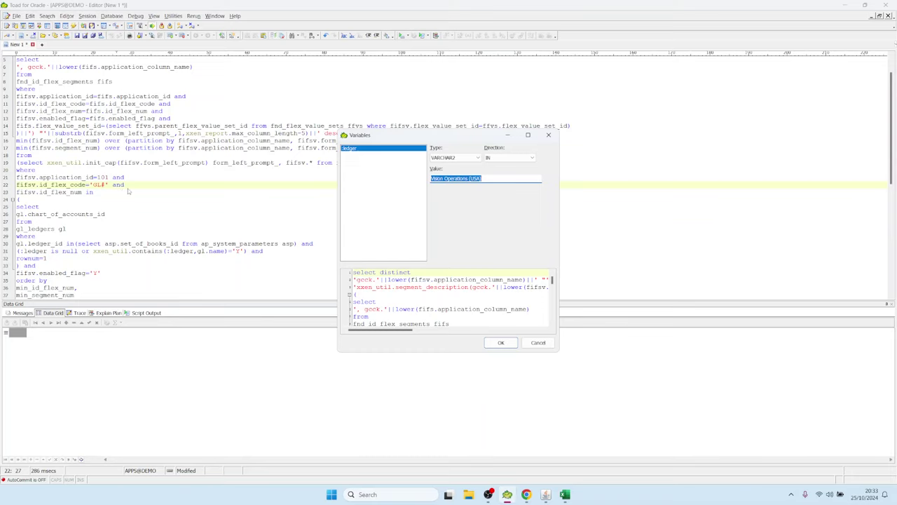
{"action": "left_click", "coordinate": [499, 342]}
{"action": "left_click", "coordinate": [209, 135]}
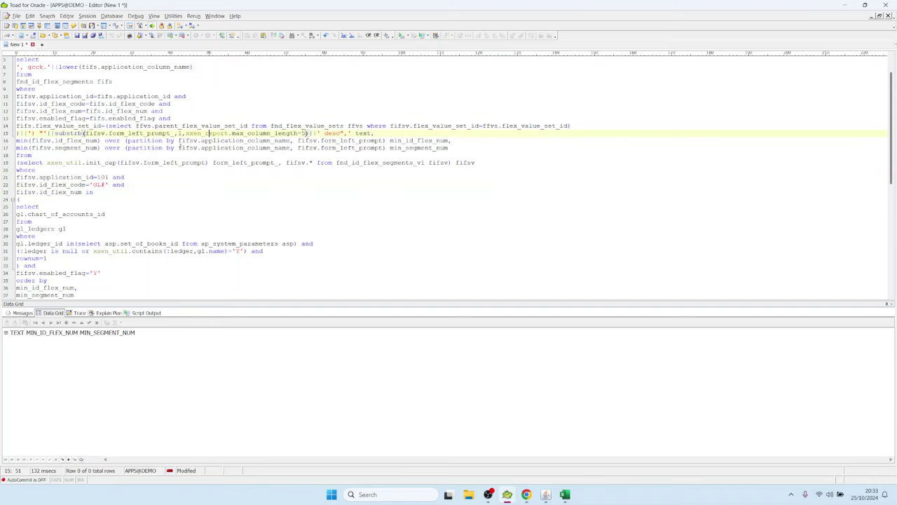
{"action": "scroll", "coordinate": [129, 140], "scroll_direction": "down", "scroll_amount": 4}
{"action": "left_click", "coordinate": [116, 163]}
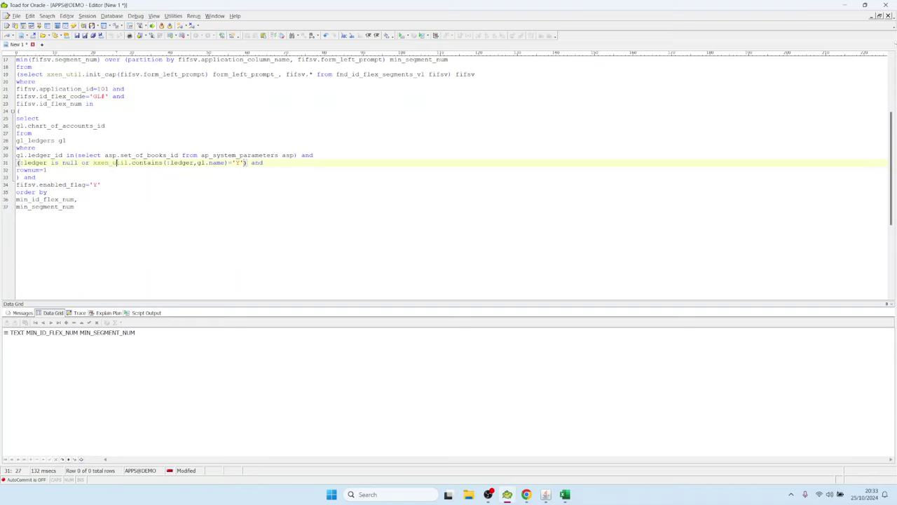
{"action": "scroll", "coordinate": [115, 163], "scroll_direction": "up", "scroll_amount": 5}
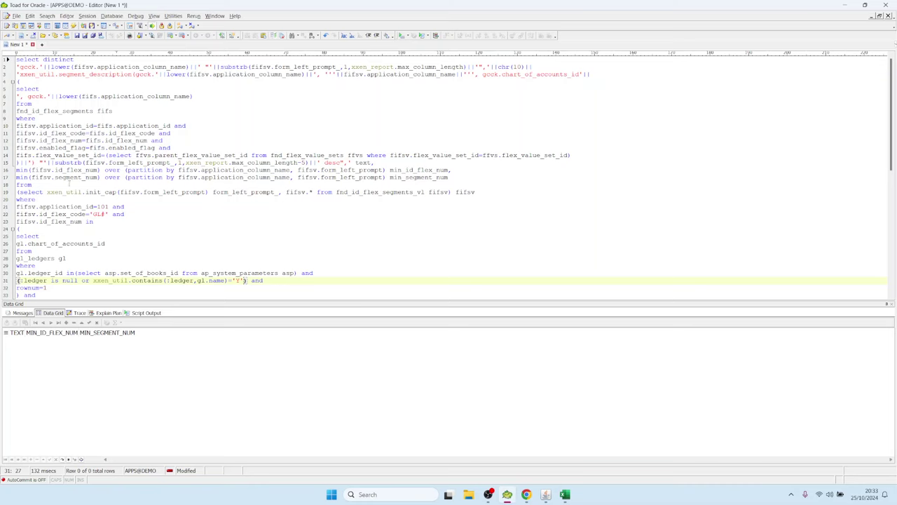
{"action": "left_click", "coordinate": [108, 243]}
{"action": "scroll", "coordinate": [109, 243], "scroll_direction": "down", "scroll_amount": 1}
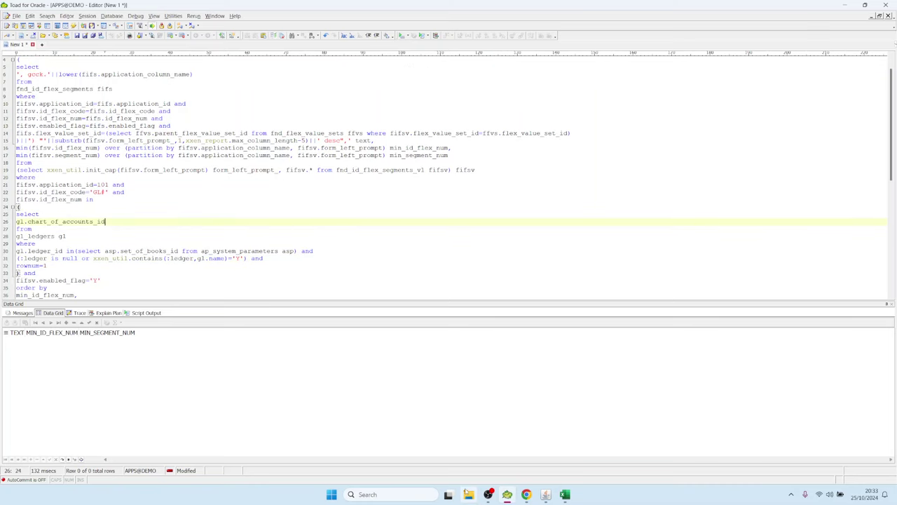
Step: Return to Oracle Applications, close the SQL text editor and open the AP Suppliers report in the Blitz Reports setup
{"action": "left_click", "coordinate": [545, 494]}
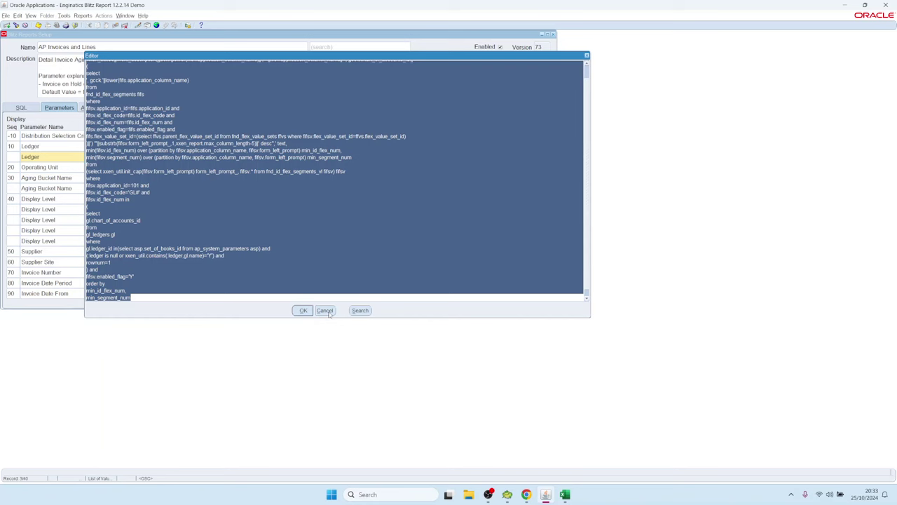
{"action": "left_click", "coordinate": [302, 311]}
{"action": "key", "text": "ctrl+f"}
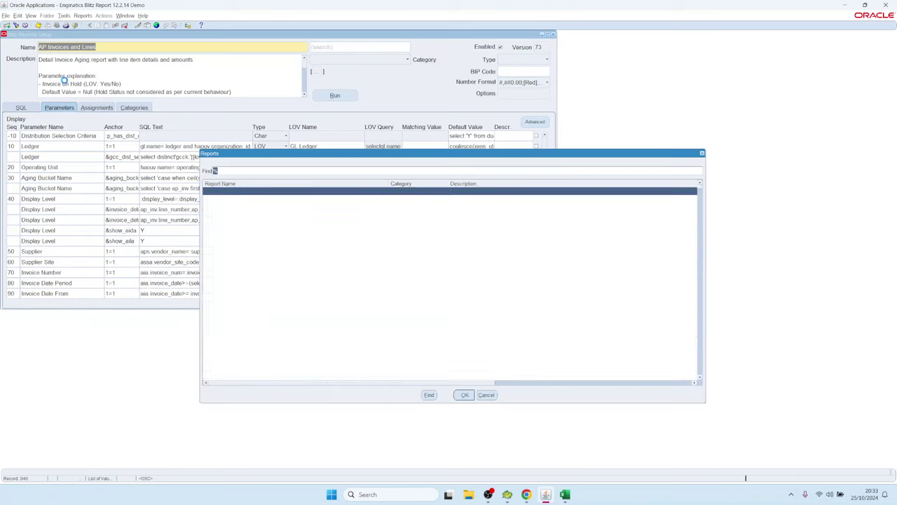
{"action": "key", "text": "Return"}
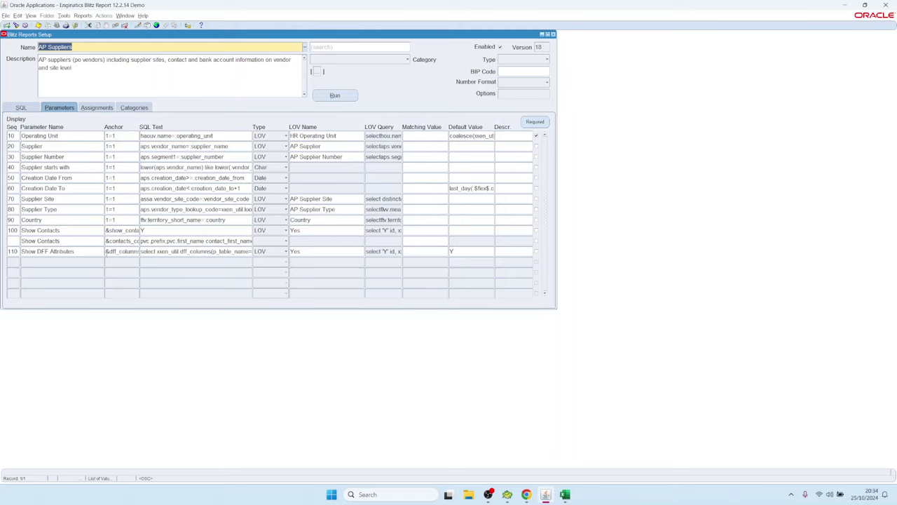
Step: Open the SQL text of the Show DFF Attributes parameter in the editor and copy the complete xxen_util.dff_columns query
{"action": "double_click", "coordinate": [119, 251]}
{"action": "key", "text": "Home"}
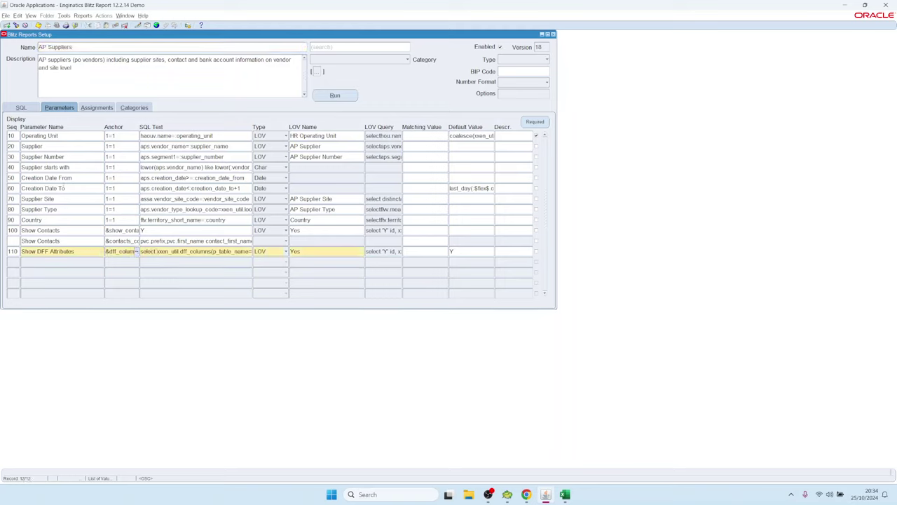
{"action": "double_click", "coordinate": [149, 251]}
{"action": "left_click", "coordinate": [187, 253]}
{"action": "key", "text": "ctrl+e"}
{"action": "left_click_drag", "start_coordinate": [101, 64], "coordinate": [354, 64]}
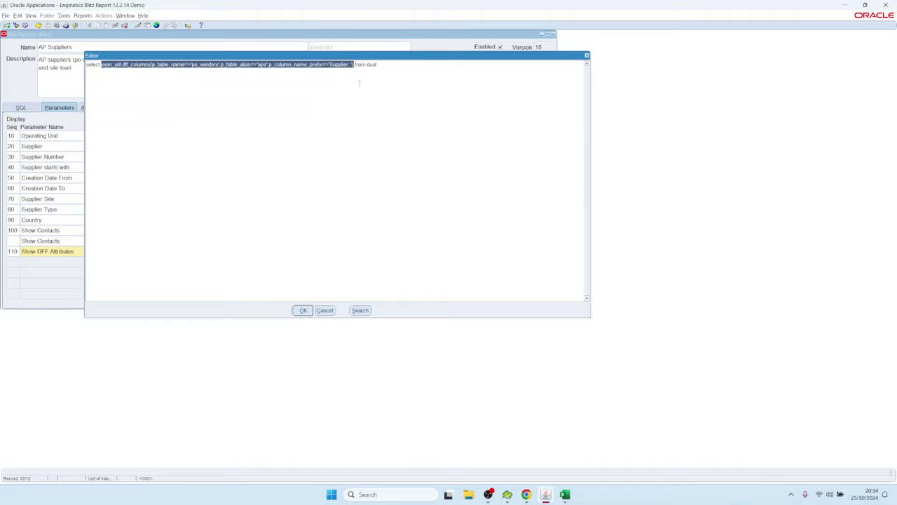
{"action": "left_click", "coordinate": [333, 124]}
{"action": "key", "text": "ctrl+a"}
{"action": "key", "text": "ctrl+c"}
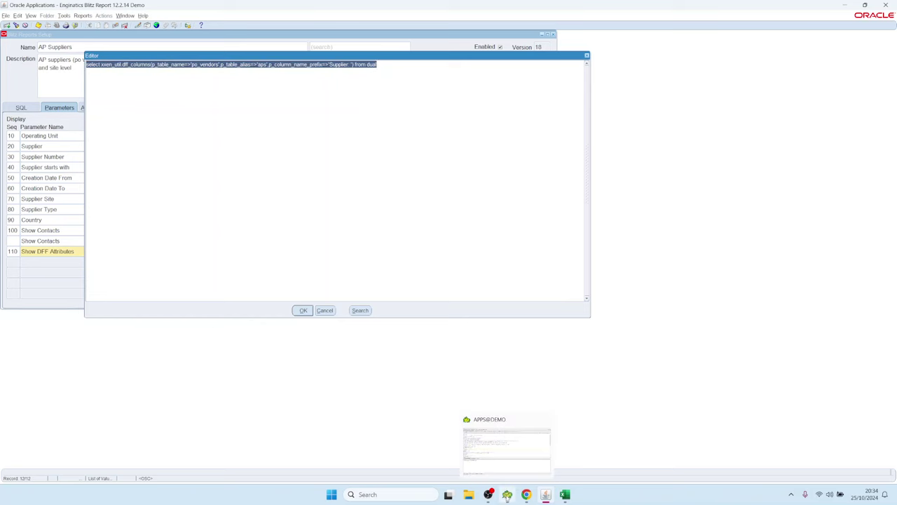
Step: Switch to Toad for Oracle, replace the editor contents with the copied dff_columns query and run it
{"action": "left_click", "coordinate": [507, 495]}
{"action": "key", "text": "ctrl+a"}
{"action": "key", "text": "ctrl+v"}
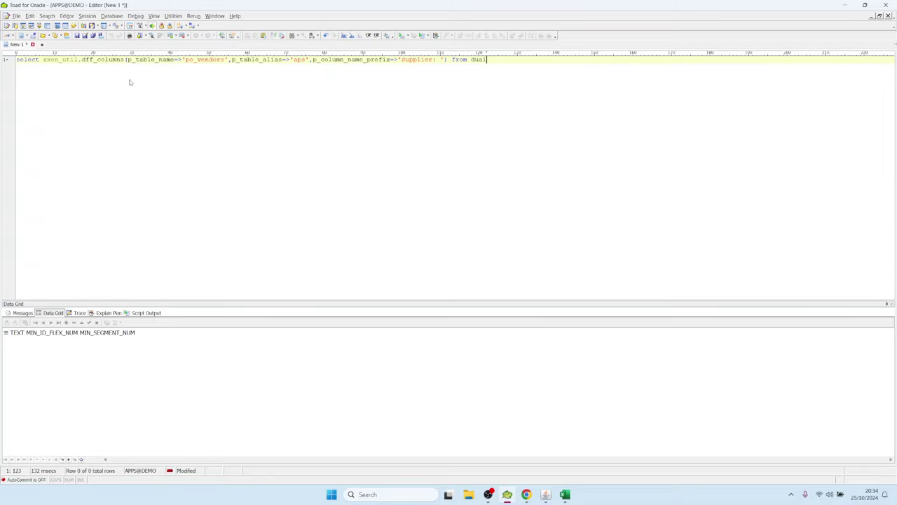
{"action": "key", "text": "F9"}
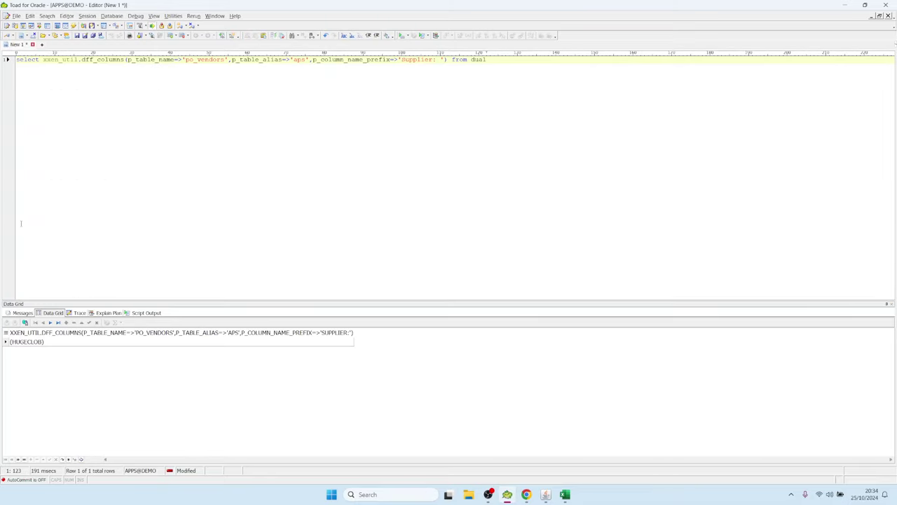
Step: Open the returned HUGECLOB value and examine the generated column expression and its alias
{"action": "double_click", "coordinate": [26, 343]}
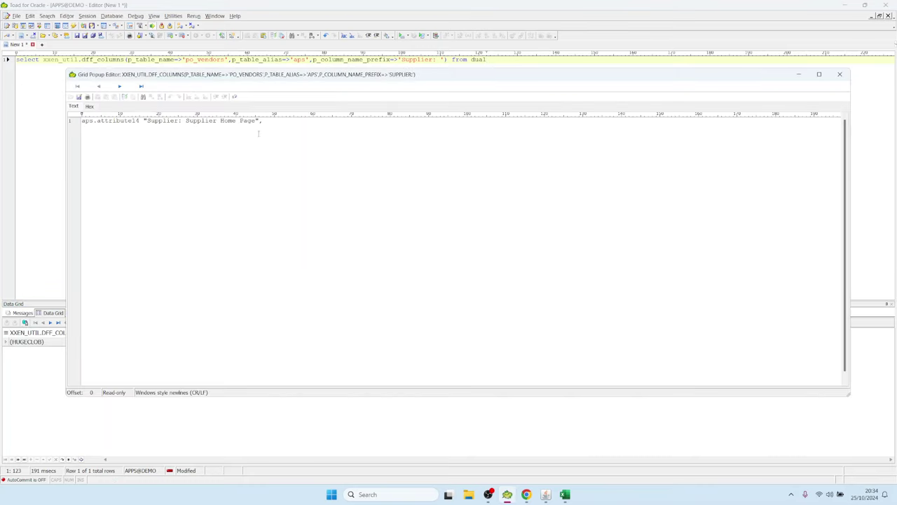
{"action": "left_click", "coordinate": [283, 122]}
{"action": "key", "text": "ctrl+a"}
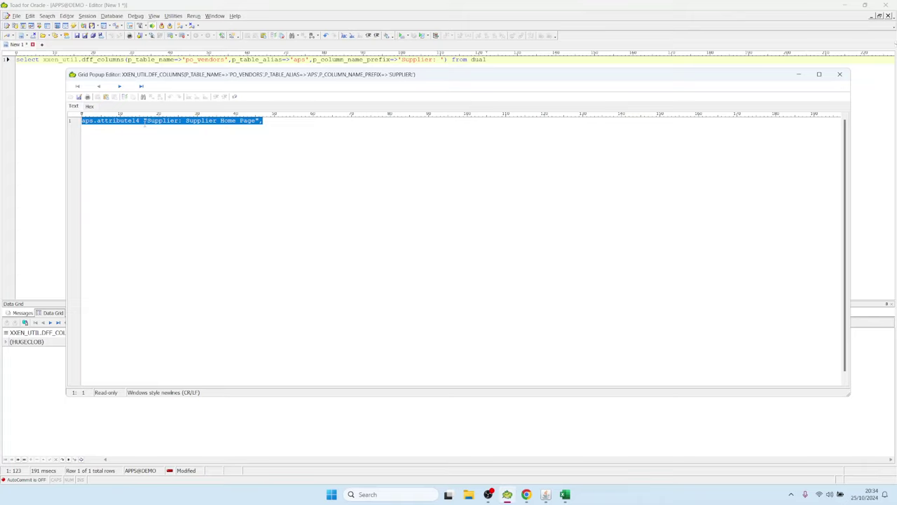
{"action": "left_click", "coordinate": [100, 125]}
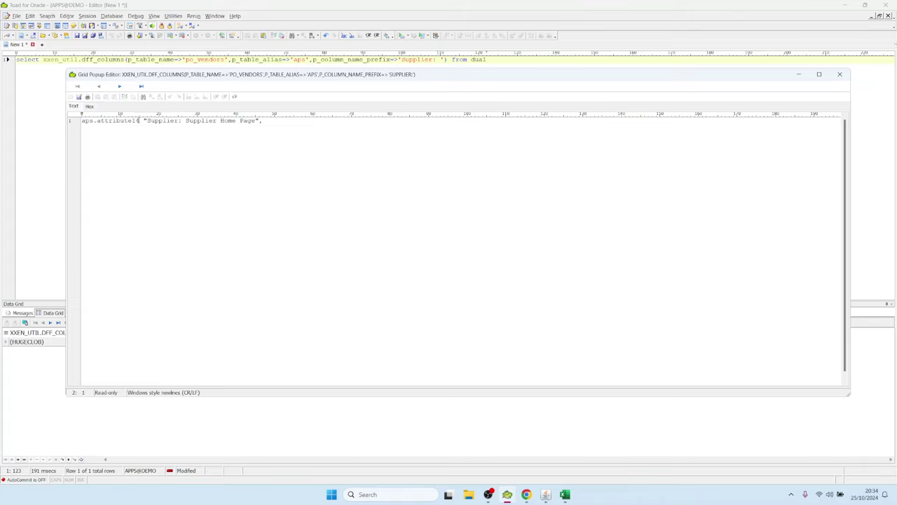
{"action": "left_click_drag", "start_coordinate": [138, 120], "coordinate": [74, 121]}
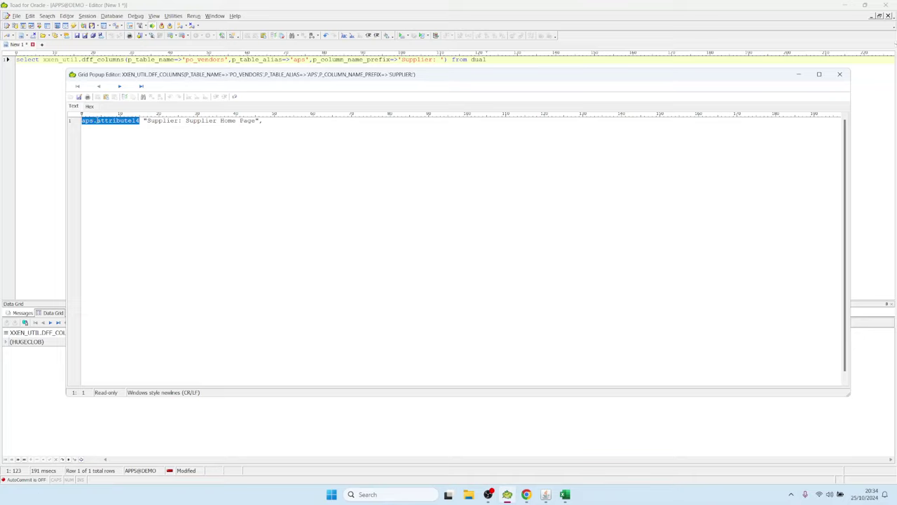
{"action": "left_click_drag", "start_coordinate": [147, 121], "coordinate": [262, 128]}
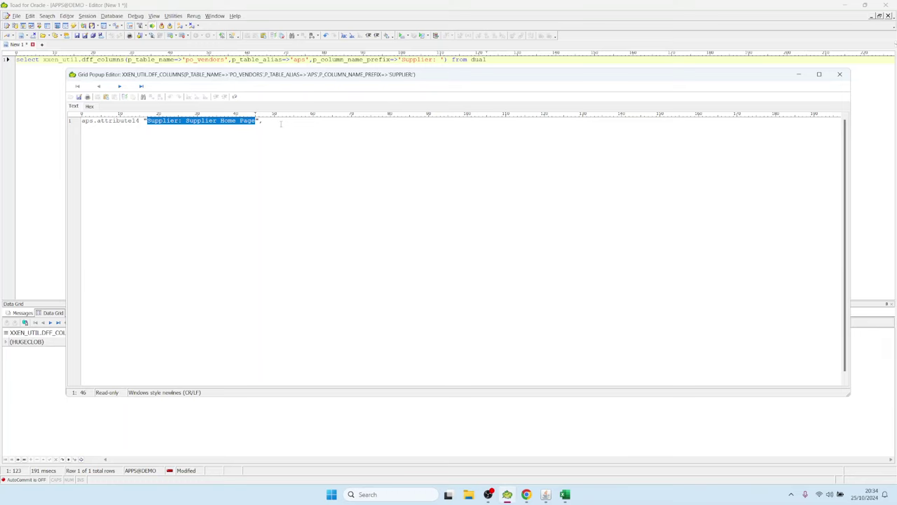
{"action": "left_click", "coordinate": [283, 129]}
{"action": "key", "text": "Escape"}
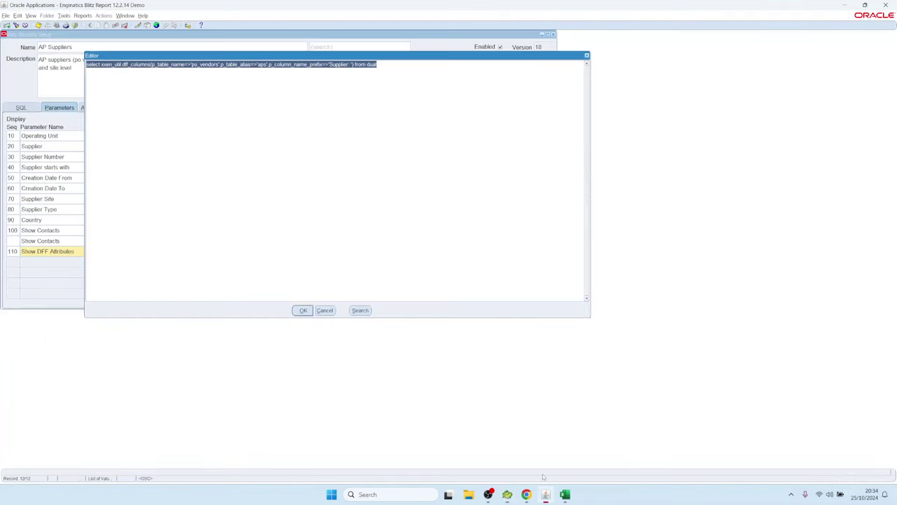
Step: Return to Oracle Applications, close the editor and run AP Suppliers for Vision Operations with Show DFF Attributes set to Yes
{"action": "left_click", "coordinate": [546, 494]}
{"action": "left_click", "coordinate": [331, 313]}
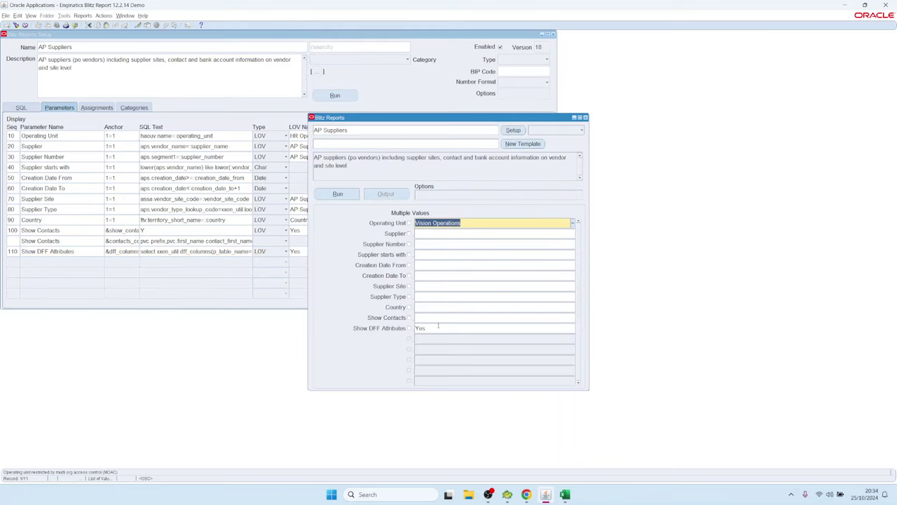
{"action": "left_click", "coordinate": [421, 328]}
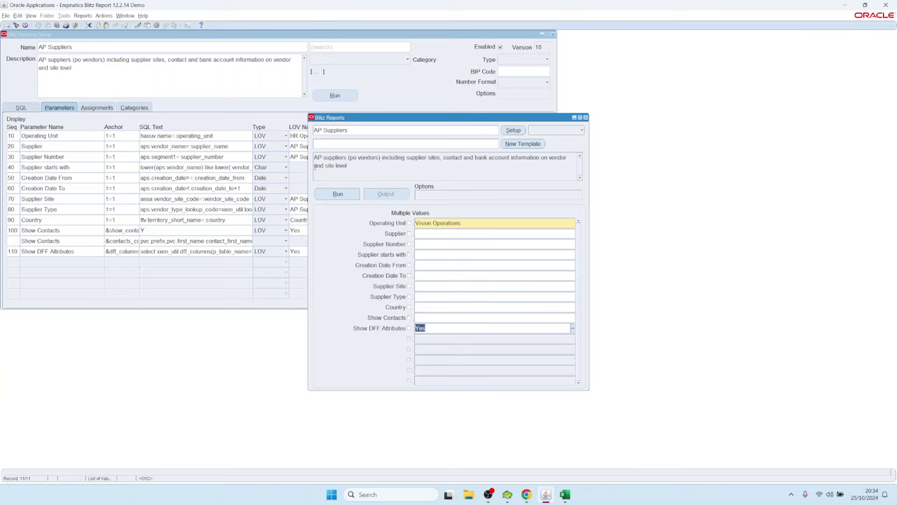
{"action": "left_click", "coordinate": [339, 194]}
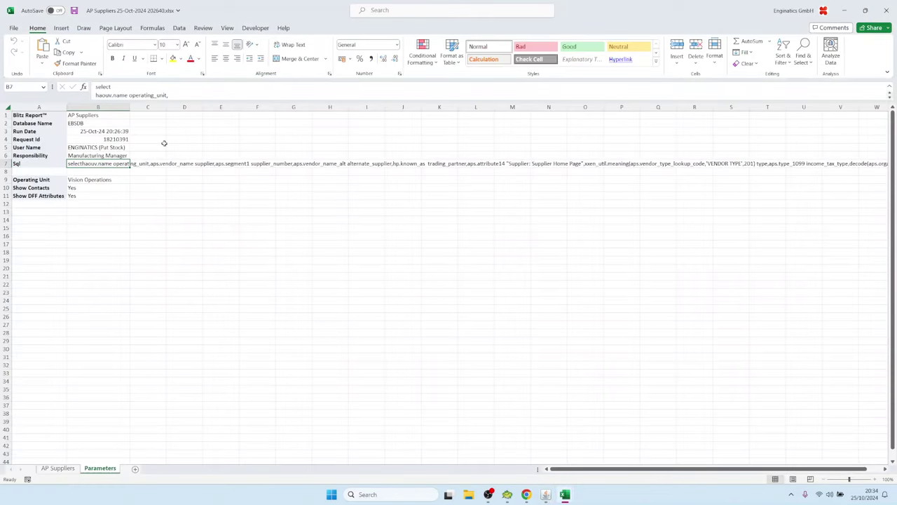
Step: Examine the Supplier: Supplier Home Page column in the AP Suppliers Excel output, and return to the report setup in Oracle Applications
{"action": "left_click", "coordinate": [227, 252]}
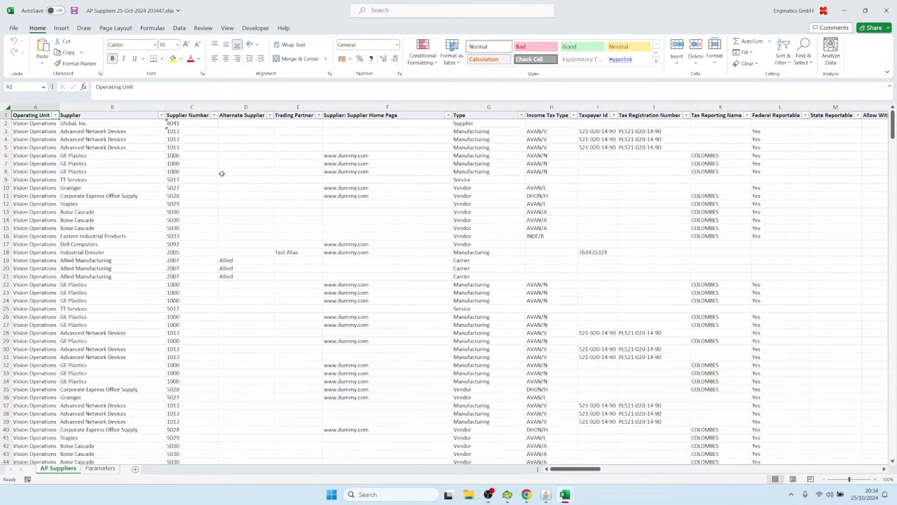
{"action": "left_click", "coordinate": [372, 107]}
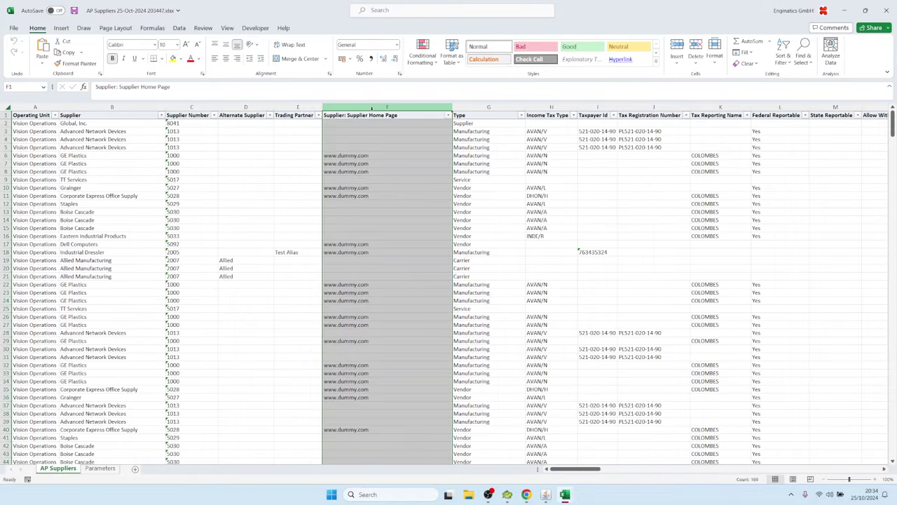
{"action": "scroll", "coordinate": [336, 133], "scroll_direction": "down", "scroll_amount": 1}
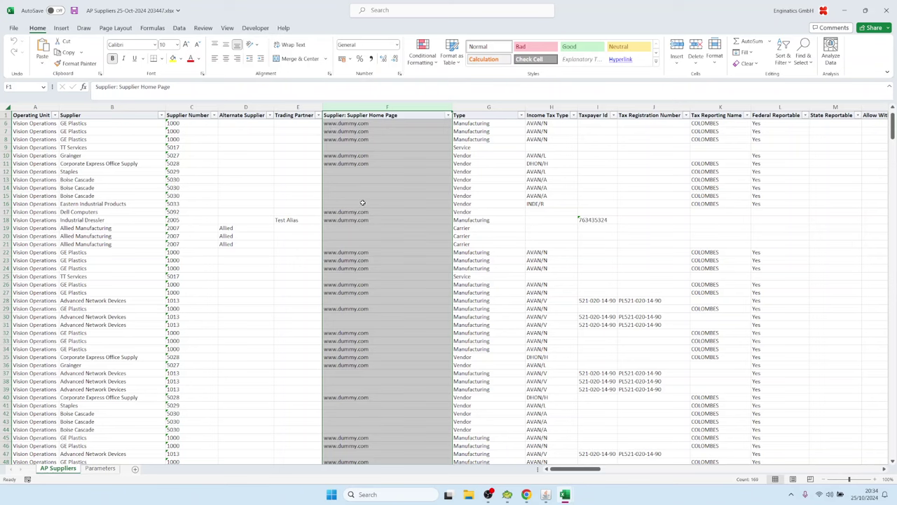
{"action": "left_click_drag", "start_coordinate": [362, 203], "coordinate": [381, 442]}
{"action": "left_click", "coordinate": [381, 276]}
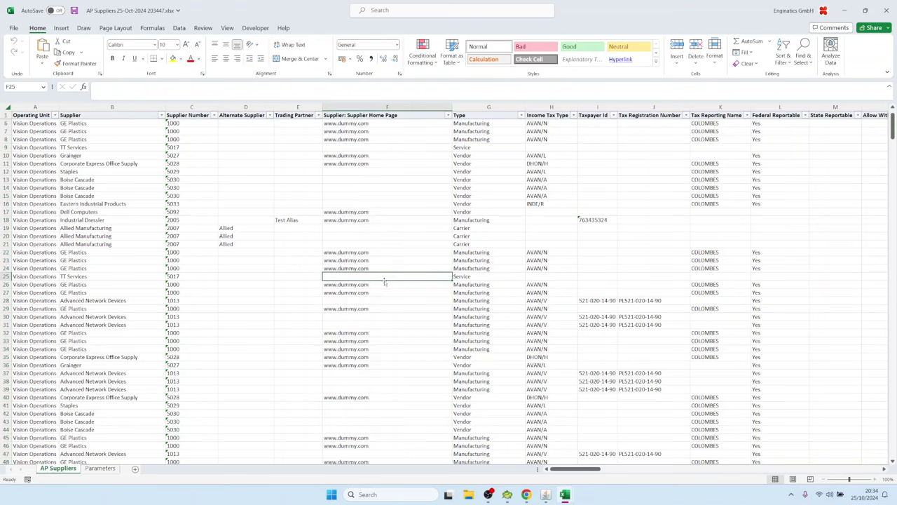
{"action": "mouse_move", "coordinate": [545, 494]}
{"action": "left_click", "coordinate": [546, 450]}
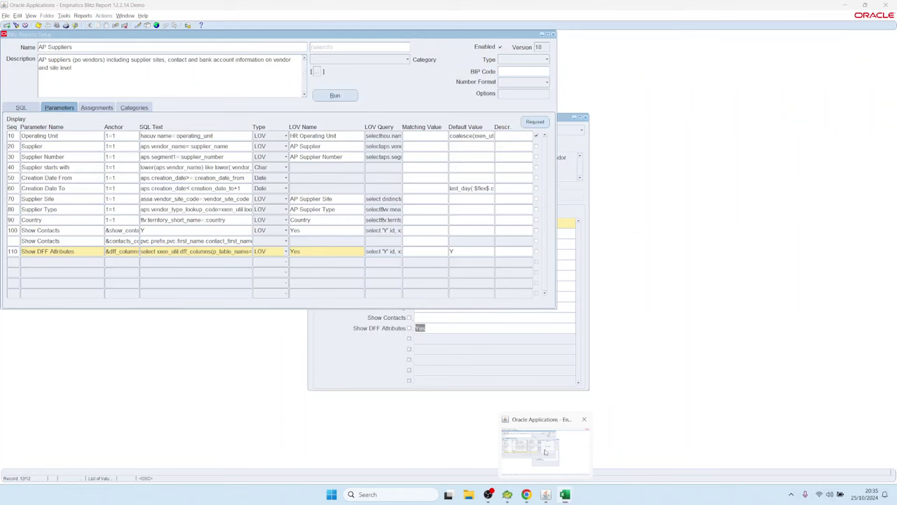
Step: Find all own concurrent requests, open the log of the latest AP Suppliers run and examine the aps.attribute14 line in its SQL
{"action": "left_click", "coordinate": [31, 15]}
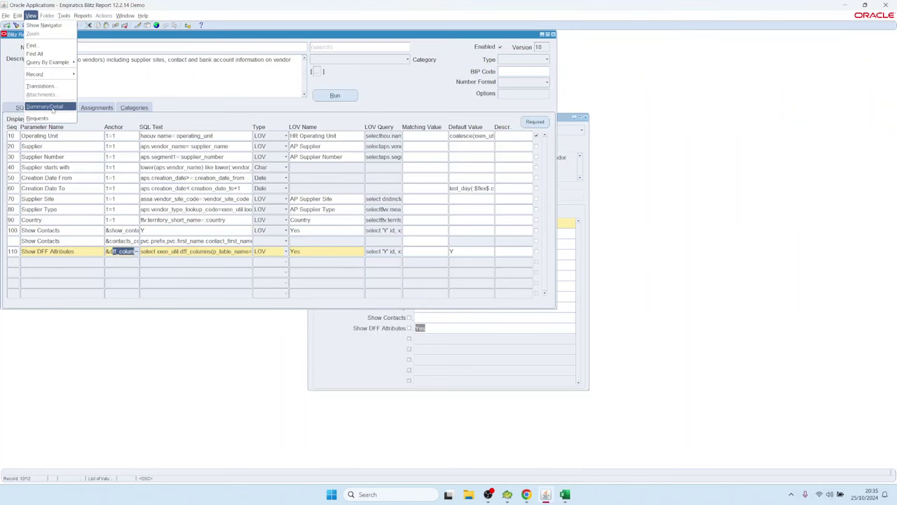
{"action": "left_click", "coordinate": [51, 119]}
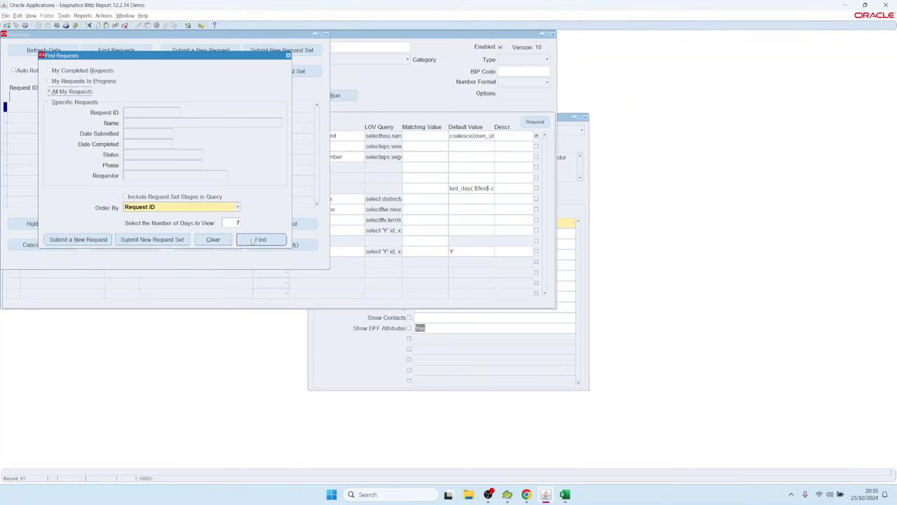
{"action": "left_click", "coordinate": [257, 240]}
{"action": "left_click", "coordinate": [280, 244]}
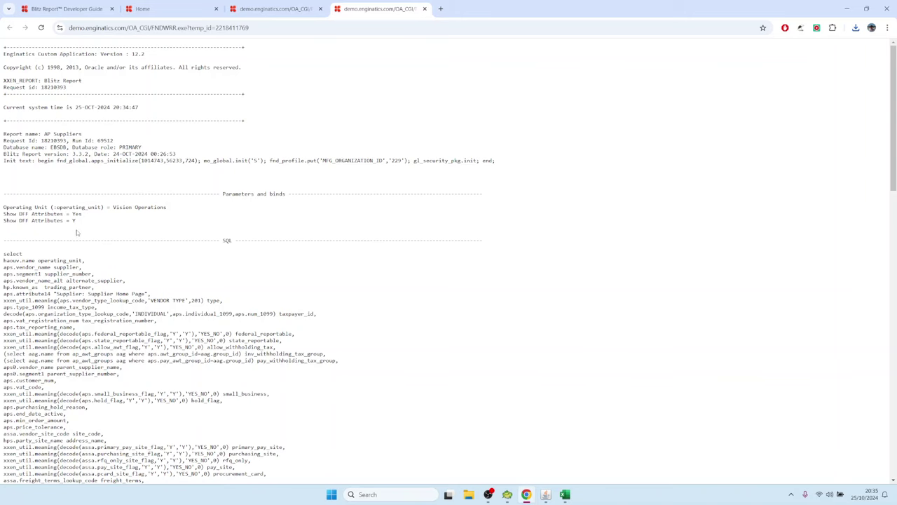
{"action": "scroll", "coordinate": [77, 232], "scroll_direction": "down", "scroll_amount": 3}
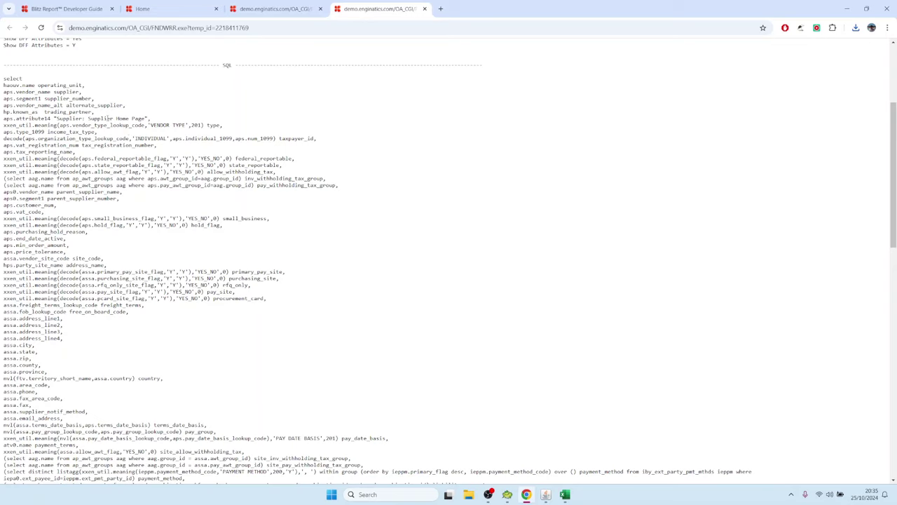
{"action": "left_click_drag", "start_coordinate": [149, 121], "coordinate": [3, 120]}
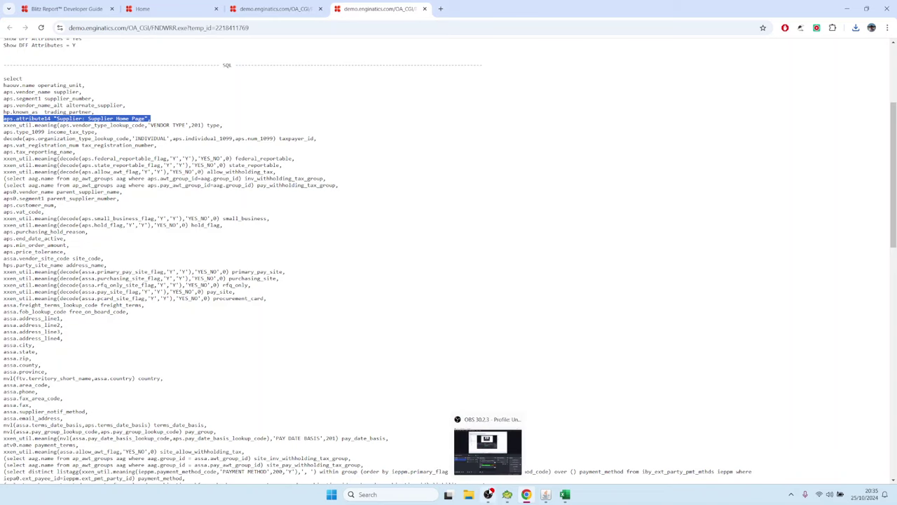
Step: Check the dff_columns query in Toad, return to Oracle Applications and examine the &dff_columns anchor in the AP Suppliers report SQL
{"action": "mouse_move", "coordinate": [508, 495]}
{"action": "left_click", "coordinate": [506, 448]}
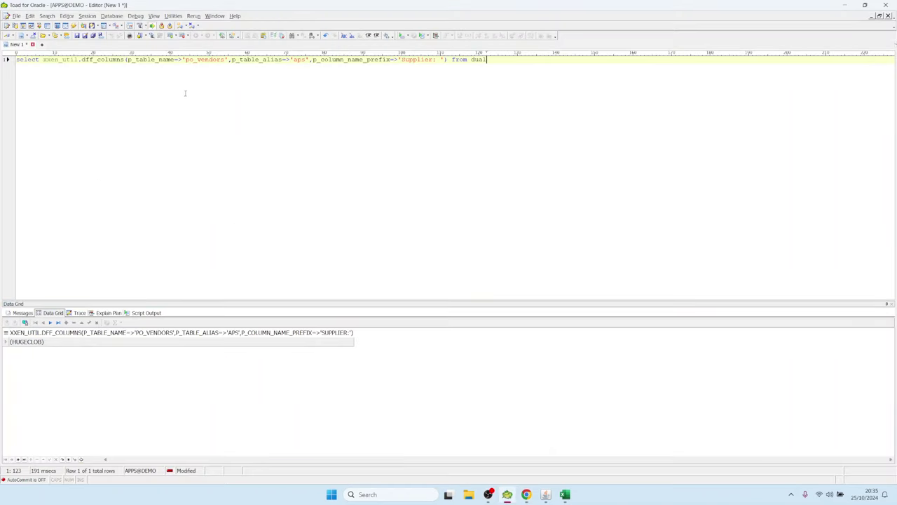
{"action": "mouse_move", "coordinate": [545, 494]}
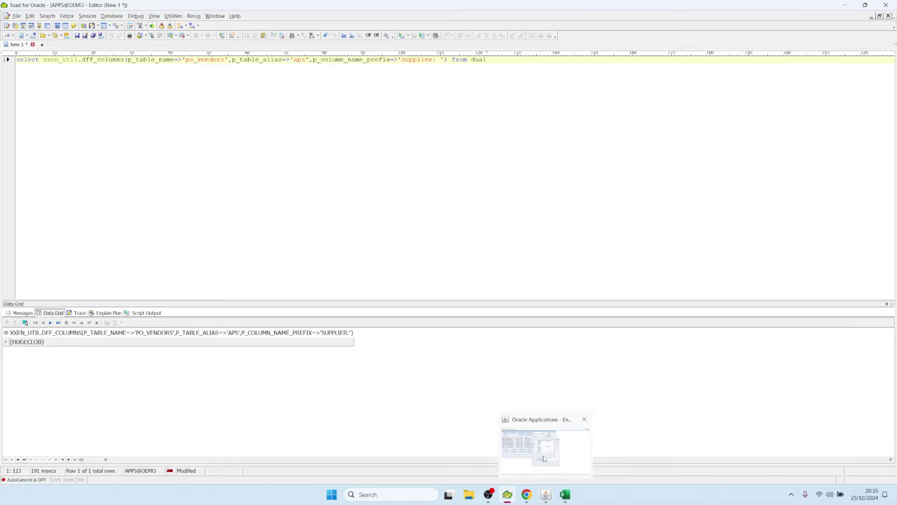
{"action": "left_click", "coordinate": [543, 459]}
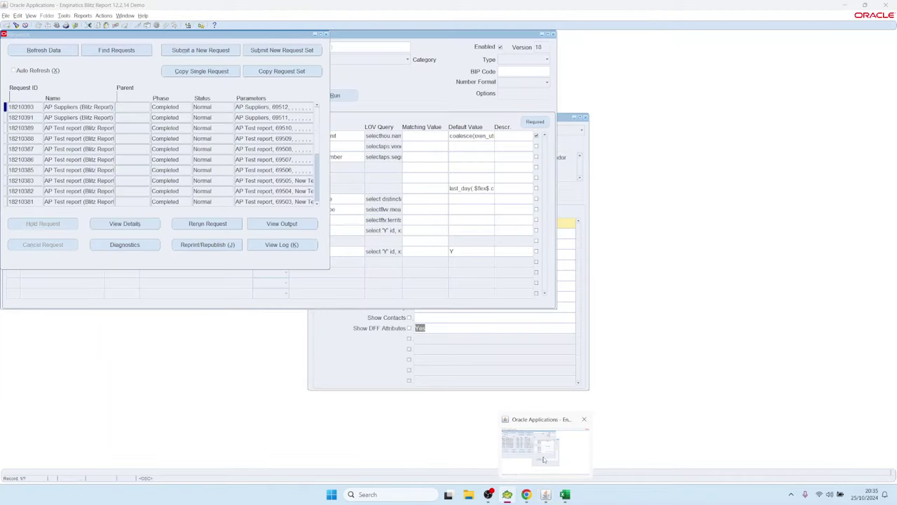
{"action": "left_click", "coordinate": [325, 33]}
{"action": "left_click", "coordinate": [335, 95]}
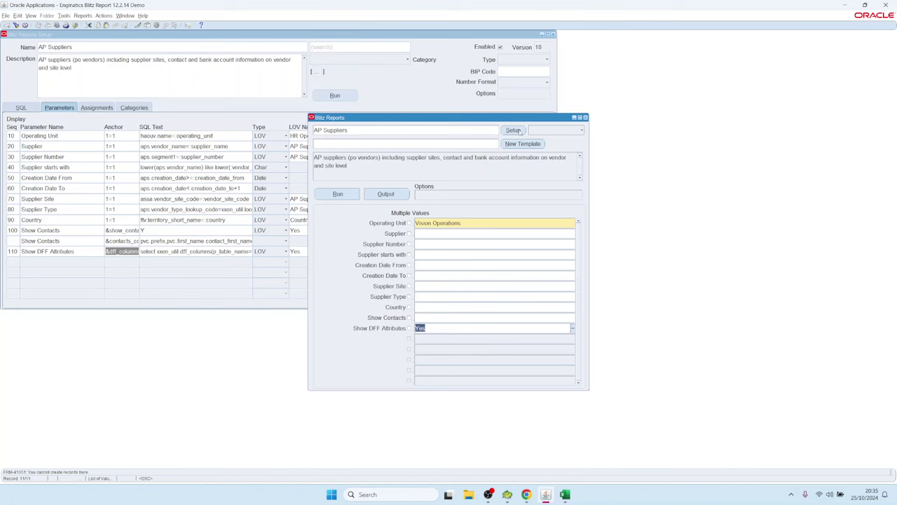
{"action": "left_click", "coordinate": [21, 107]}
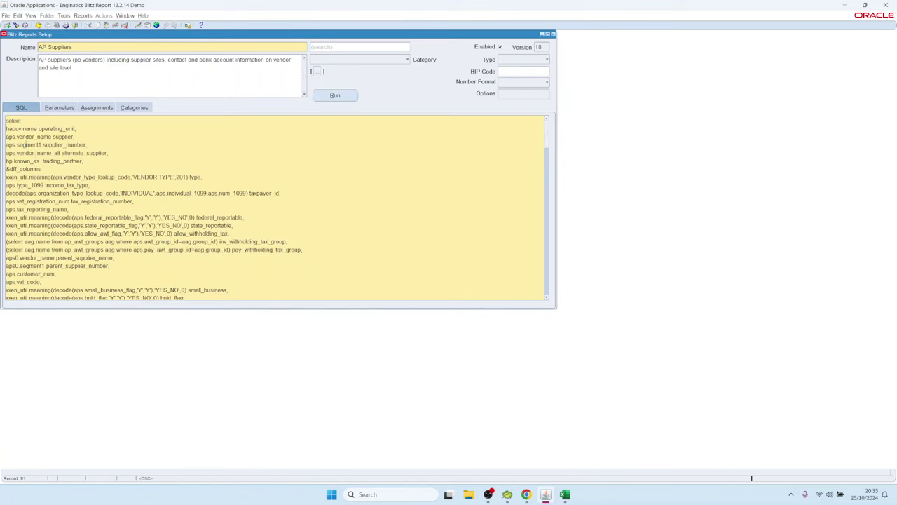
{"action": "left_click_drag", "start_coordinate": [48, 170], "coordinate": [6, 170]}
Step: Show the AP Suppliers parameters and examine the types available for the Operating Unit parameter
{"action": "left_click", "coordinate": [62, 109]}
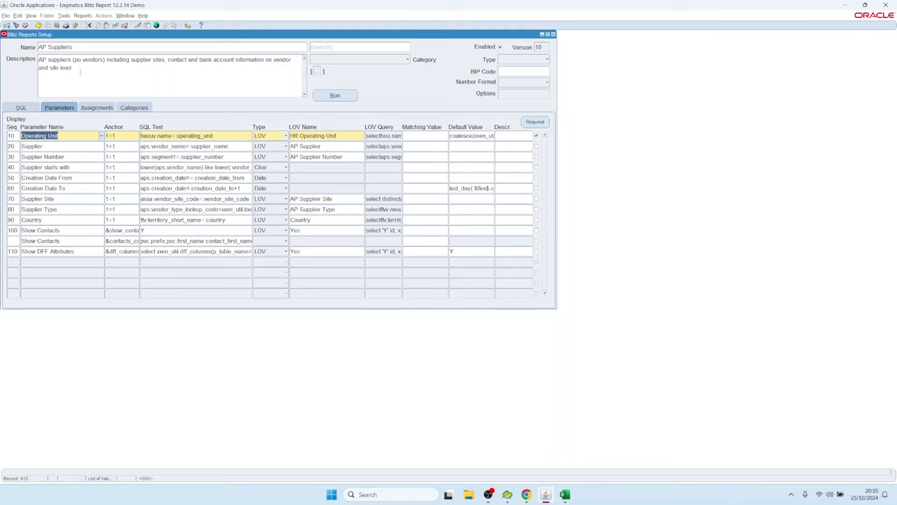
{"action": "left_click", "coordinate": [265, 137]}
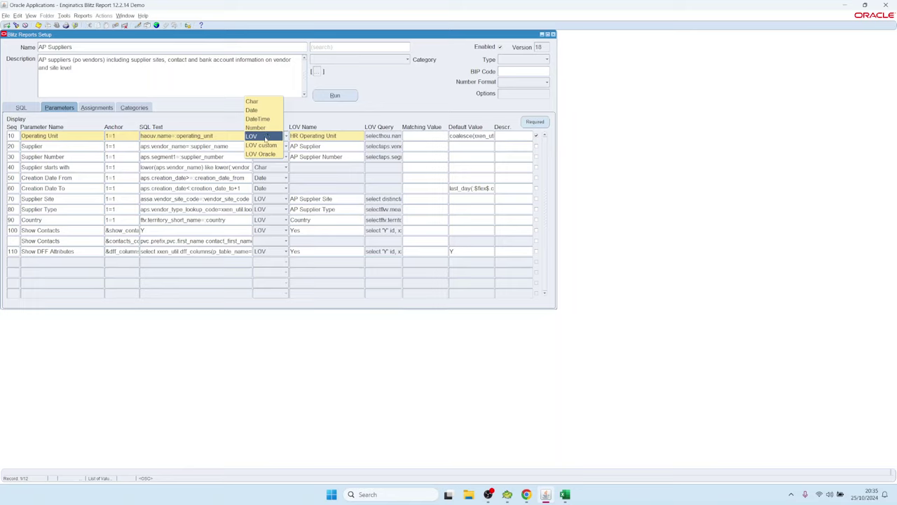
{"action": "left_click", "coordinate": [203, 110]}
Step: Load AP Test report into the report setup in place of AP Suppliers
{"action": "left_click", "coordinate": [107, 47]}
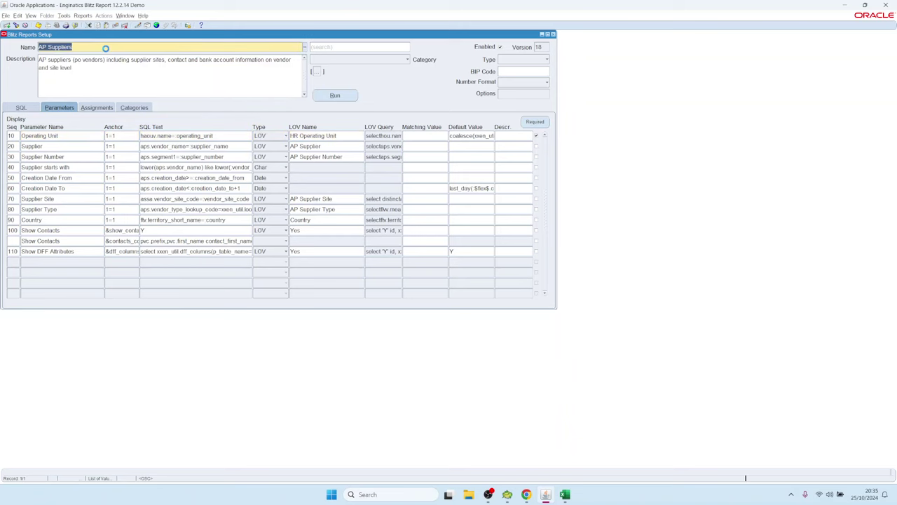
{"action": "key", "text": "ctrl+l"}
{"action": "key", "text": "Return"}
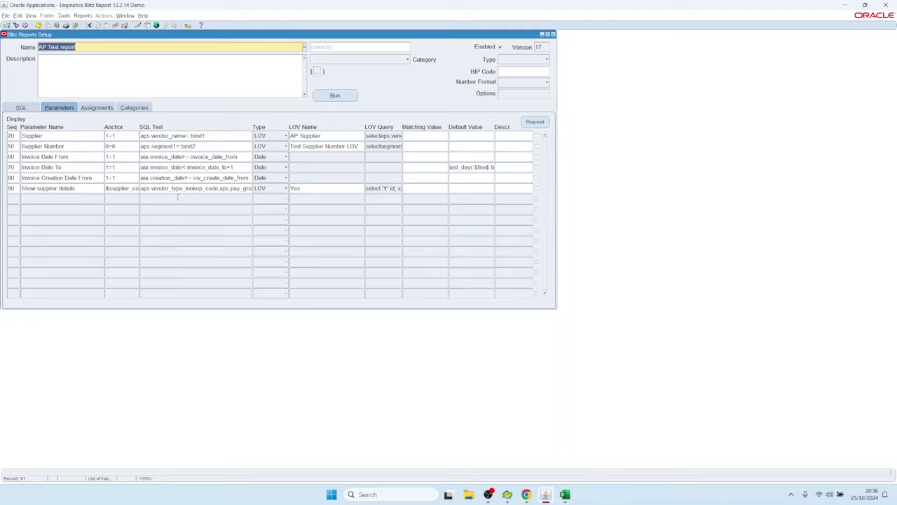
Step: Set the Supplier parameter's type to LOV Oracle, search the Oracle LOVs for %Vendor% and choose AP_SRS_VENDOR_NAME
{"action": "left_click", "coordinate": [227, 135]}
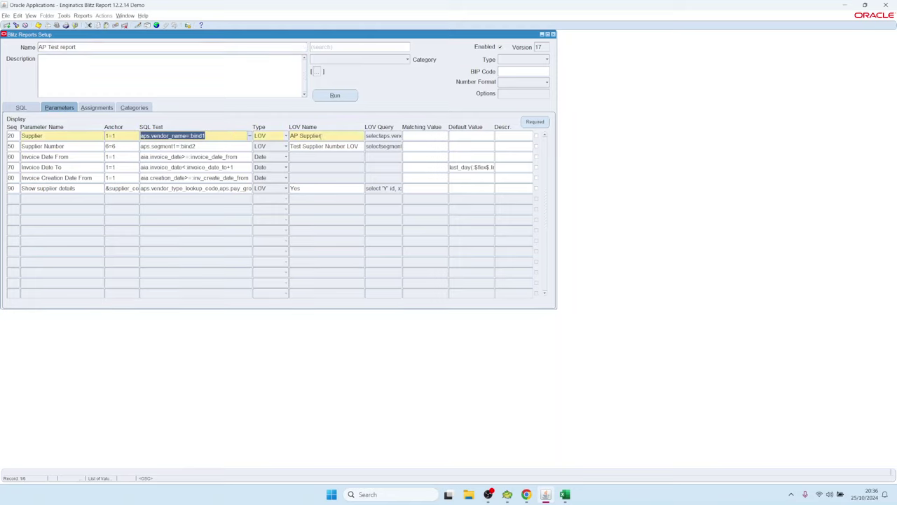
{"action": "left_click", "coordinate": [274, 138]}
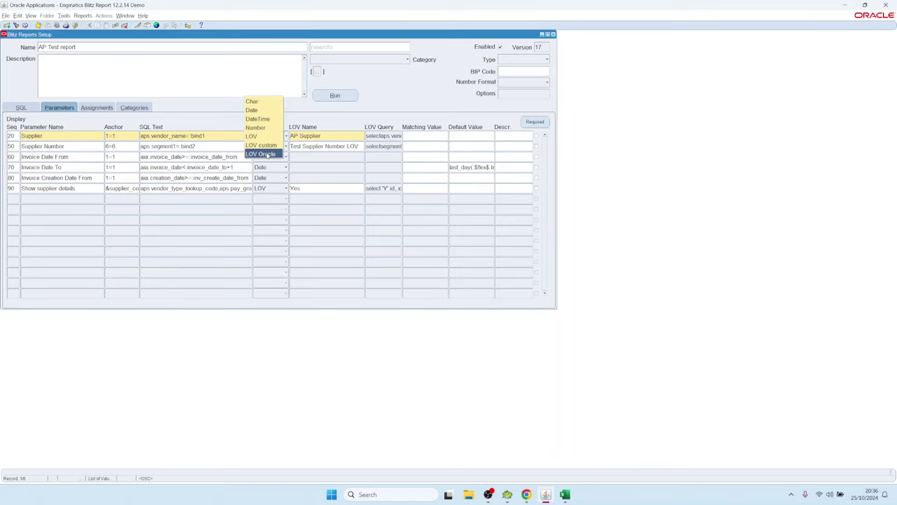
{"action": "left_click", "coordinate": [267, 154]}
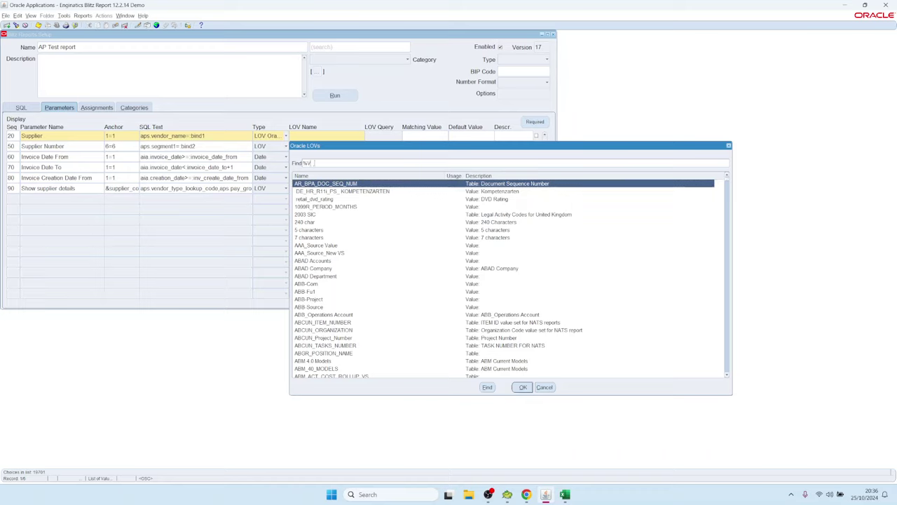
{"action": "type", "text": "endor%"}
{"action": "key", "text": "Return"}
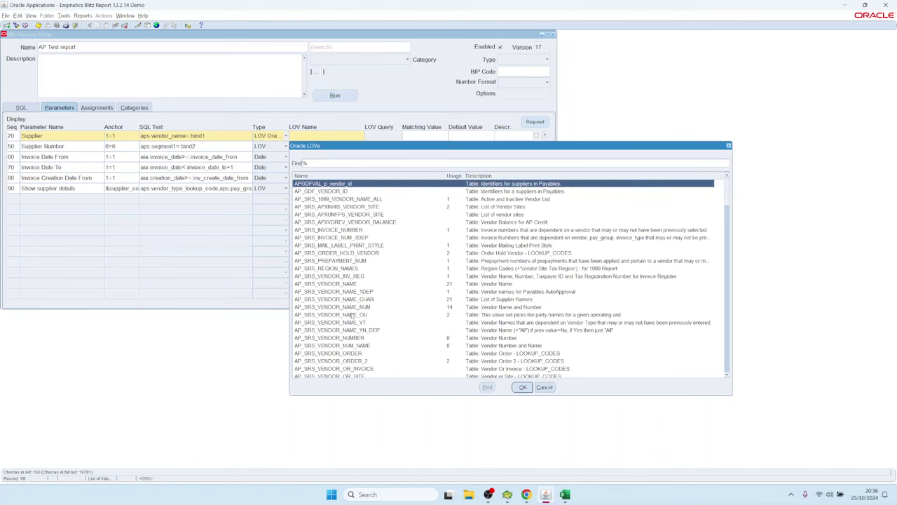
{"action": "left_click", "coordinate": [337, 285]}
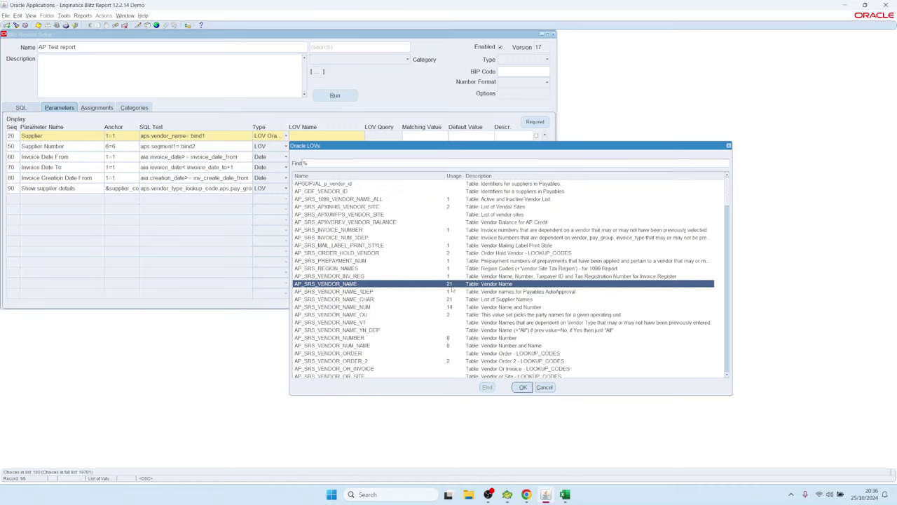
{"action": "double_click", "coordinate": [451, 284]}
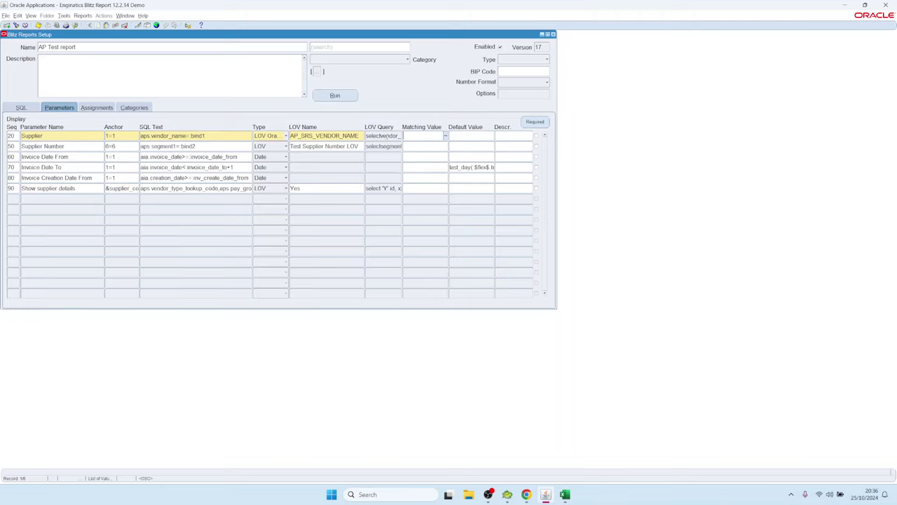
Step: Open the Supplier parameter's AP_SRS_VENDOR_NAME LOV, examine its query and close the LOV definition
{"action": "double_click", "coordinate": [387, 136]}
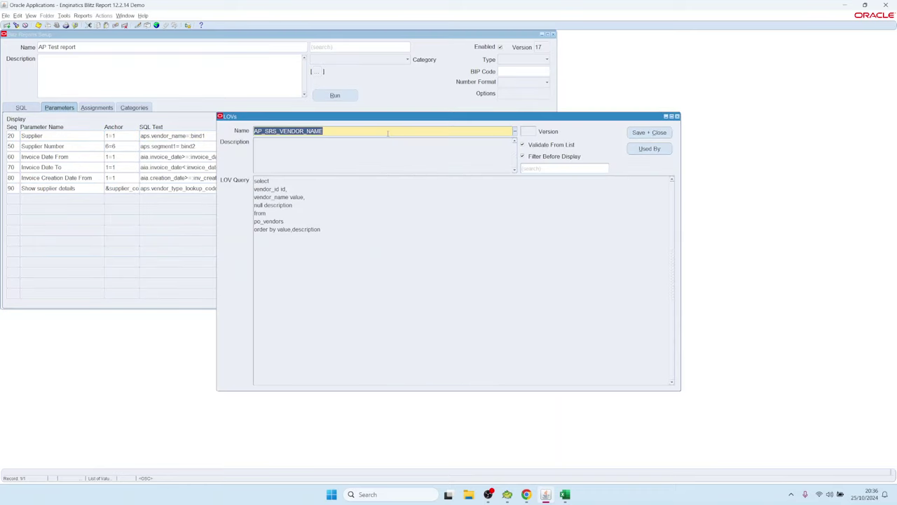
{"action": "left_click", "coordinate": [421, 272]}
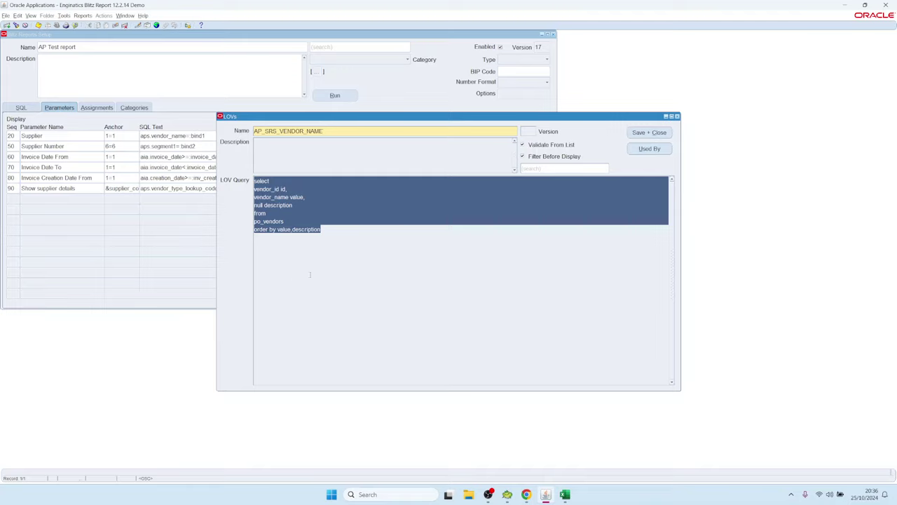
{"action": "left_click", "coordinate": [401, 258]}
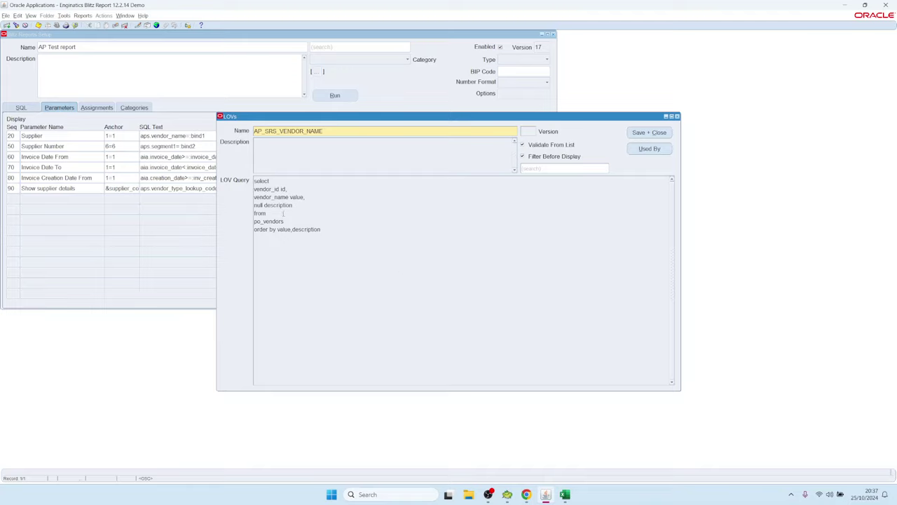
{"action": "left_click_drag", "start_coordinate": [267, 182], "coordinate": [298, 229]}
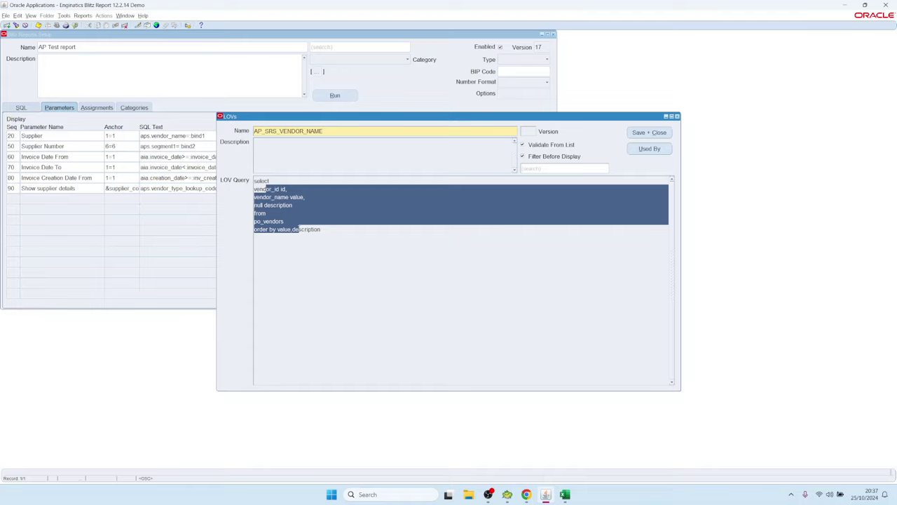
{"action": "left_click", "coordinate": [382, 261]}
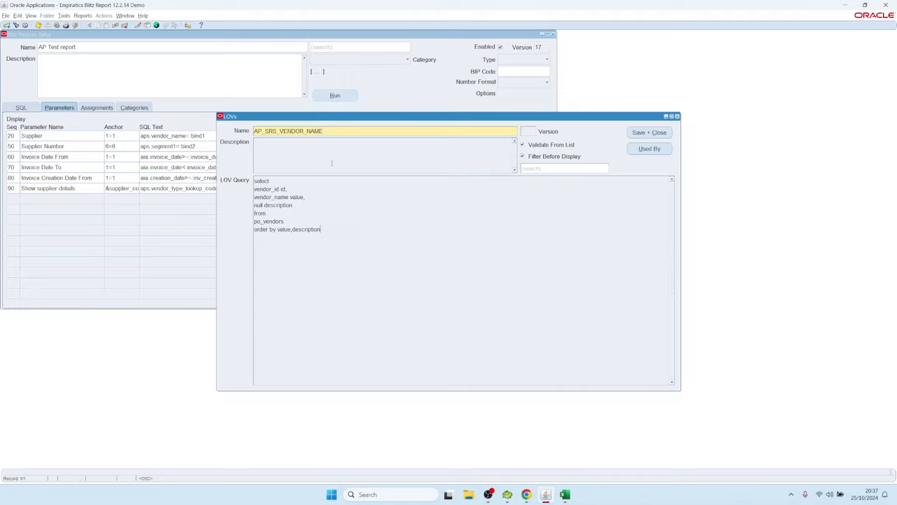
{"action": "left_click", "coordinate": [382, 238]}
{"action": "left_click", "coordinate": [641, 133]}
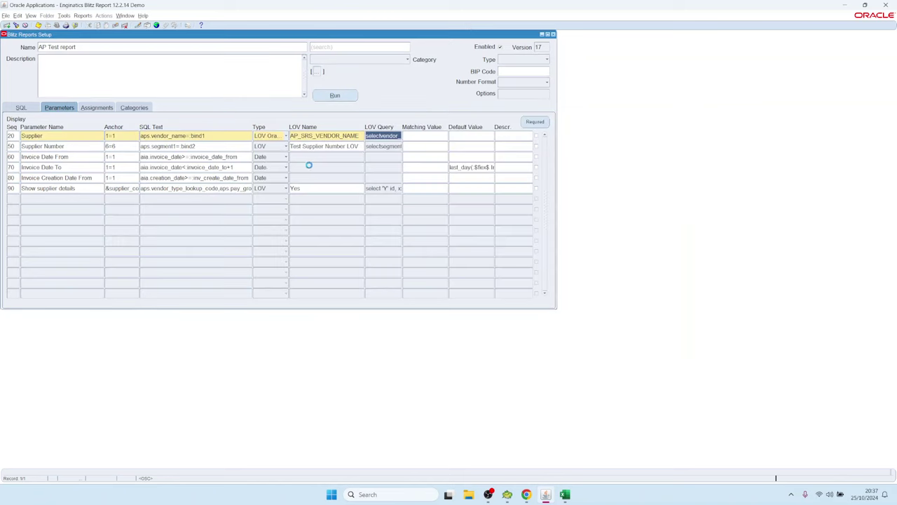
Step: Change the Supplier parameter's type to LOV custom, open its query and move the Custom LOV window clear of the parameter list
{"action": "left_click", "coordinate": [272, 137]}
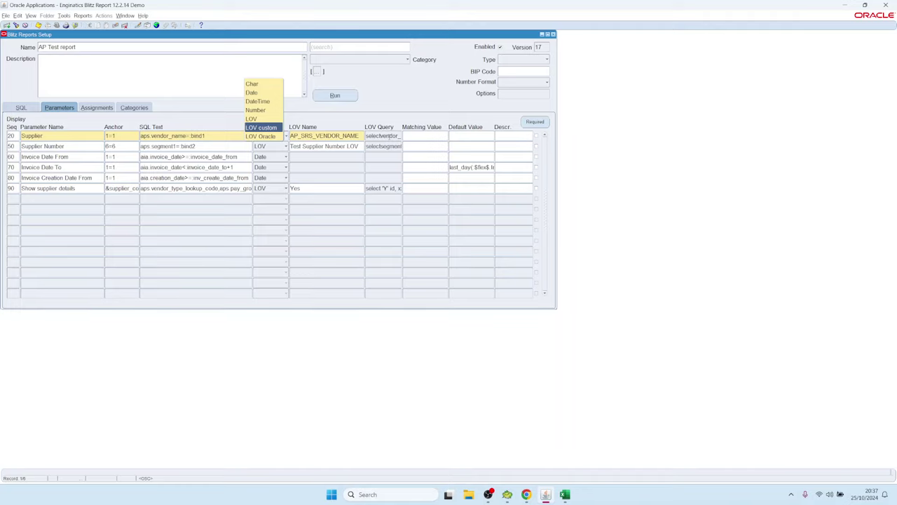
{"action": "left_click", "coordinate": [272, 127]}
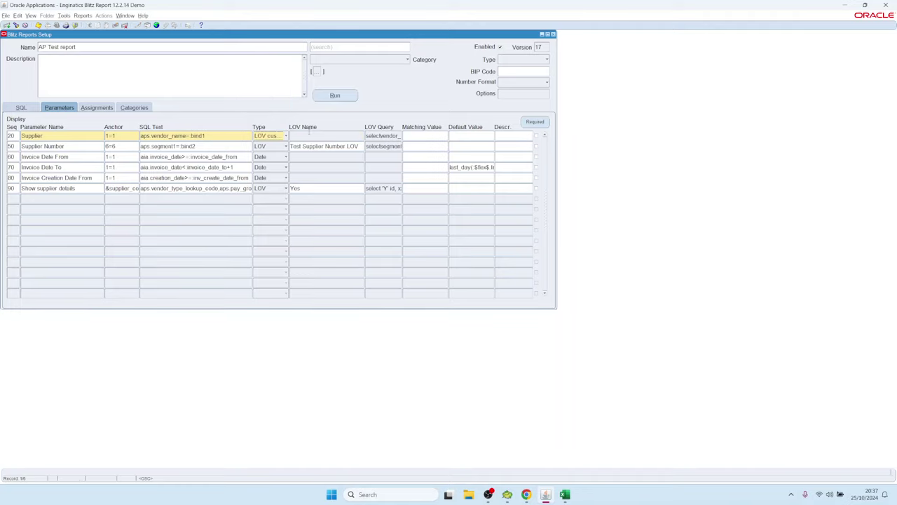
{"action": "double_click", "coordinate": [383, 136]}
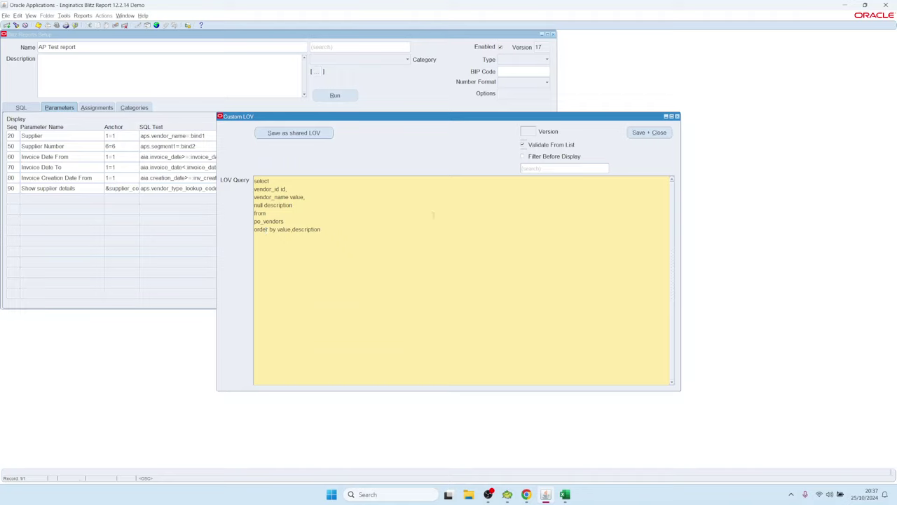
{"action": "key", "text": "ctrl+a"}
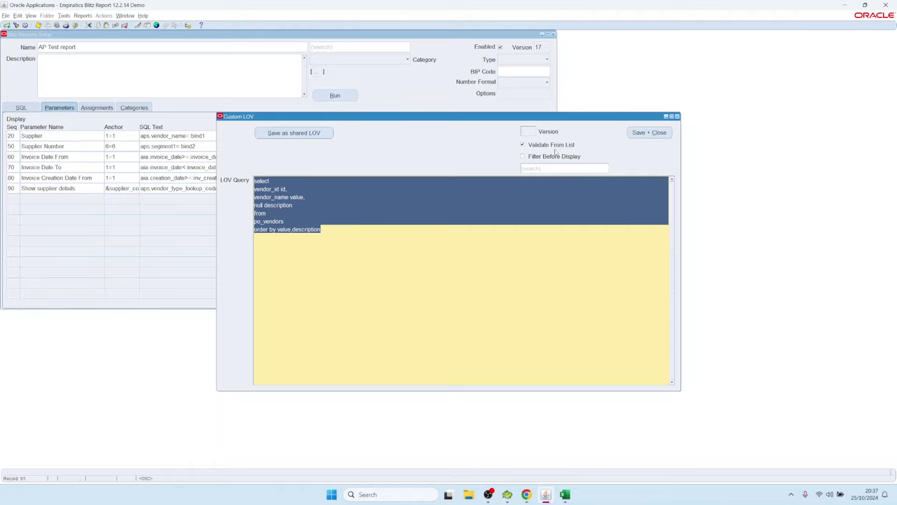
{"action": "left_click", "coordinate": [338, 231]}
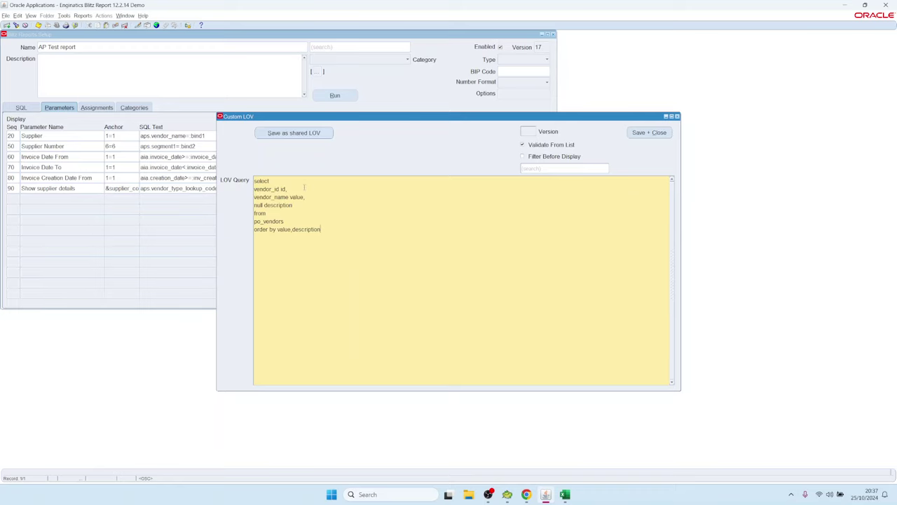
{"action": "left_click_drag", "start_coordinate": [351, 119], "coordinate": [431, 154]}
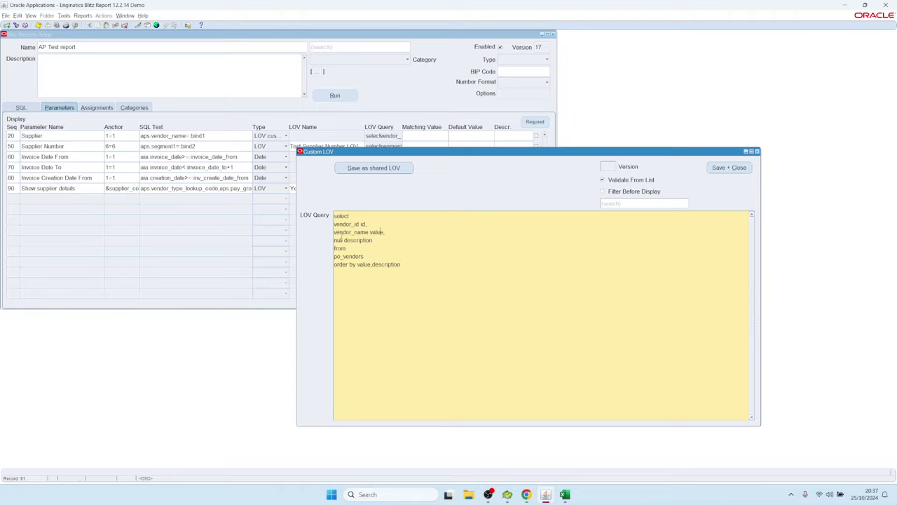
Step: Delete the "vendor_id id," line from the Supplier parameter's custom LOV query
{"action": "left_click_drag", "start_coordinate": [344, 240], "coordinate": [372, 241]}
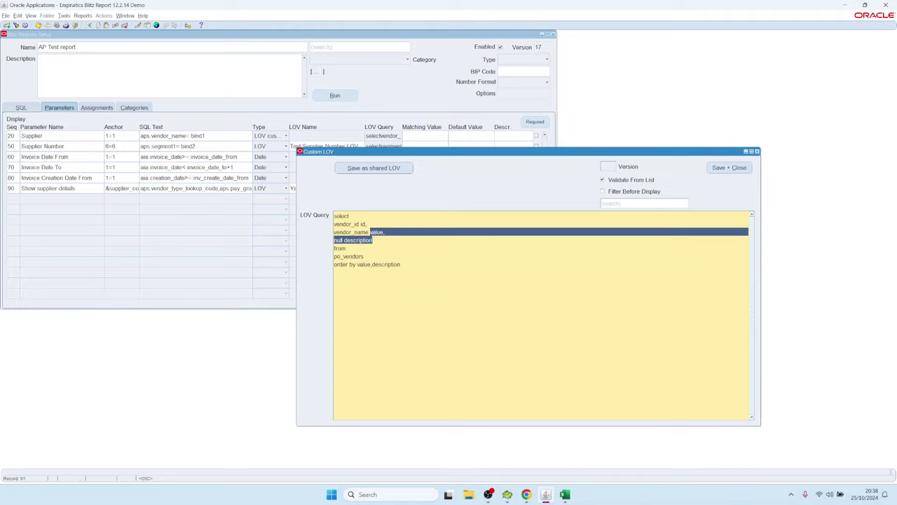
{"action": "left_click", "coordinate": [367, 224]}
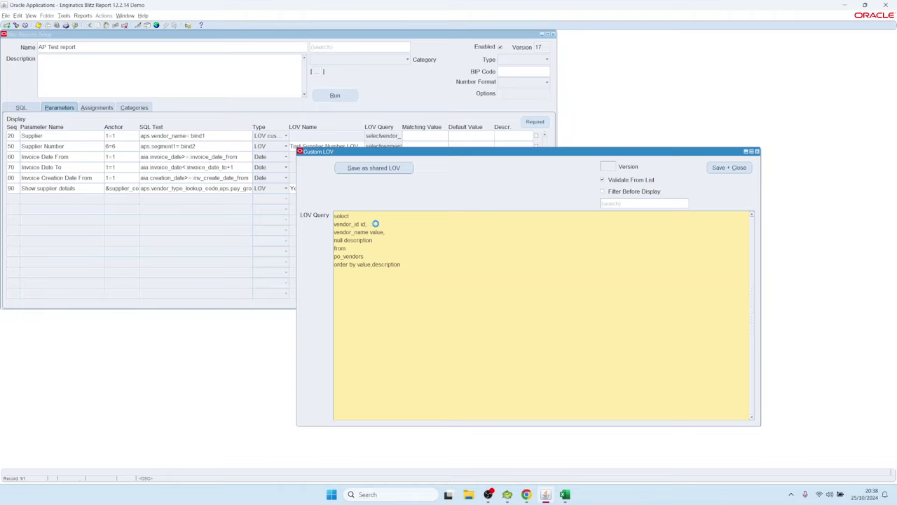
{"action": "left_click_drag", "start_coordinate": [367, 223], "coordinate": [333, 224]}
{"action": "key", "text": "BackSpace"}
{"action": "key", "text": "BackSpace"}
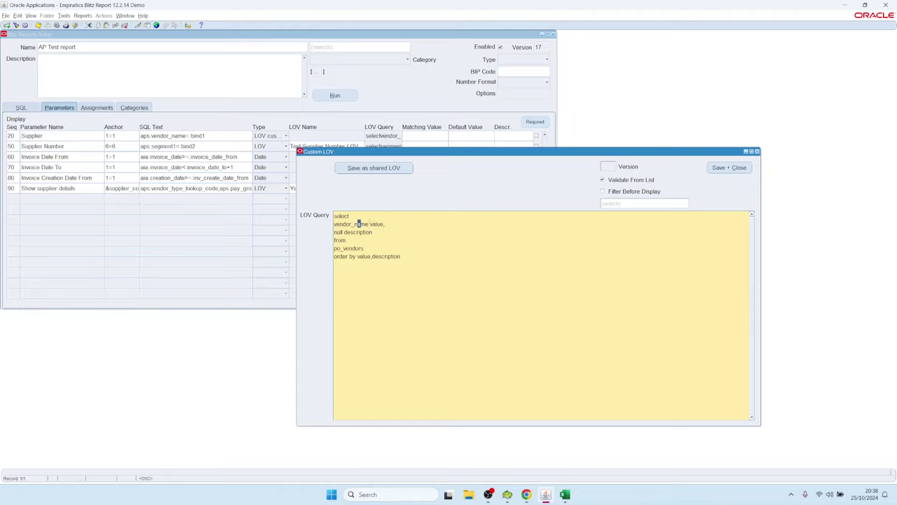
Step: Save and close the Supplier parameter's custom LOV with only the vendor_name value column, and check the bind variable in its SQL text
{"action": "left_click_drag", "start_coordinate": [369, 224], "coordinate": [335, 223]}
{"action": "left_click", "coordinate": [727, 168]}
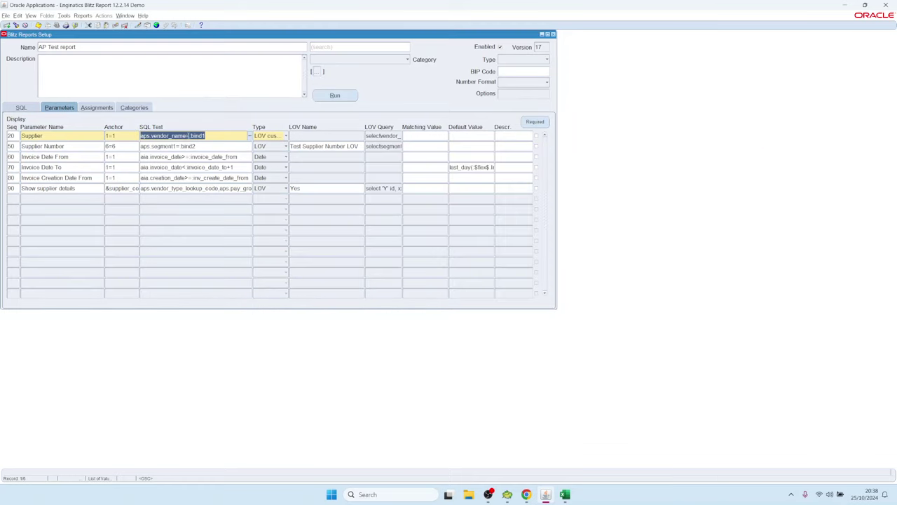
{"action": "left_click_drag", "start_coordinate": [197, 136], "coordinate": [208, 137]}
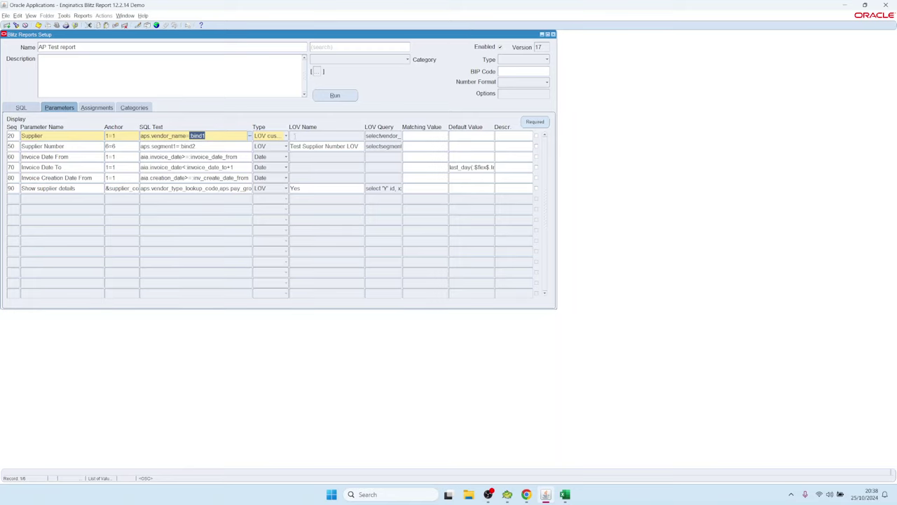
Step: Insert the line "vendor_id id," after select in the Supplier parameter's custom LOV query, review the id and value columns, and save the LOV
{"action": "double_click", "coordinate": [372, 136]}
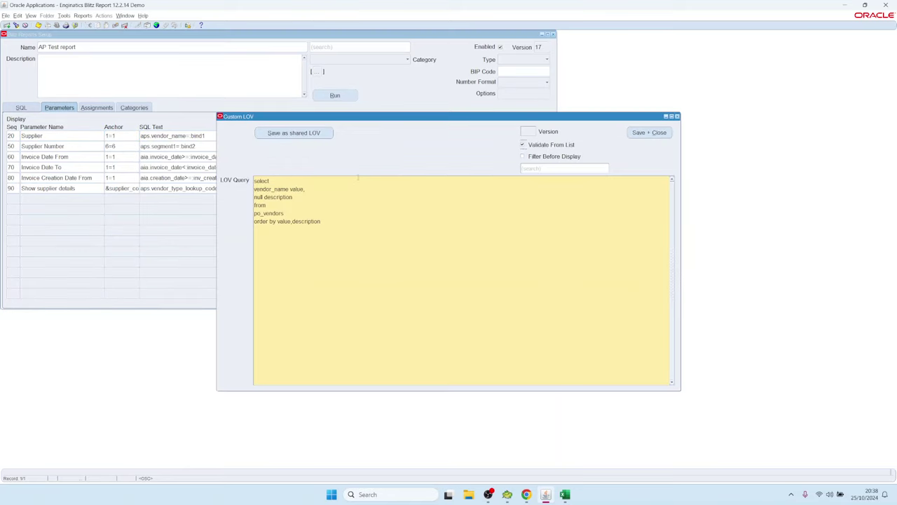
{"action": "key", "text": "ctrl+a"}
{"action": "key", "text": "Up"}
{"action": "key", "text": "Return"}
{"action": "type", "text": "vendor_id id,"}
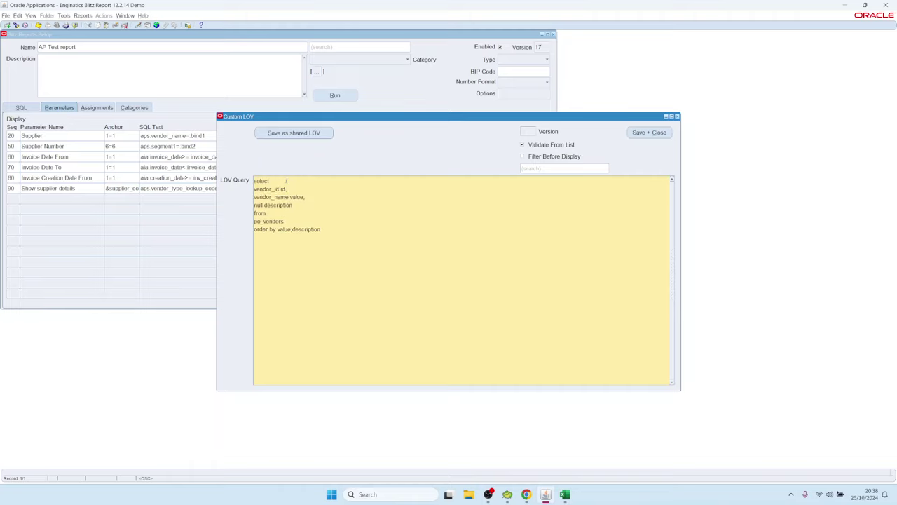
{"action": "left_click_drag", "start_coordinate": [286, 189], "coordinate": [255, 189]}
{"action": "left_click_drag", "start_coordinate": [307, 196], "coordinate": [243, 195]}
{"action": "left_click", "coordinate": [292, 189]}
{"action": "left_click_drag", "start_coordinate": [288, 188], "coordinate": [253, 188]}
{"action": "left_click", "coordinate": [263, 189]}
{"action": "left_click", "coordinate": [634, 133]}
Step: Change the Supplier parameter's SQL text to aps.vendor_id=:bind1
{"action": "left_click", "coordinate": [173, 135]}
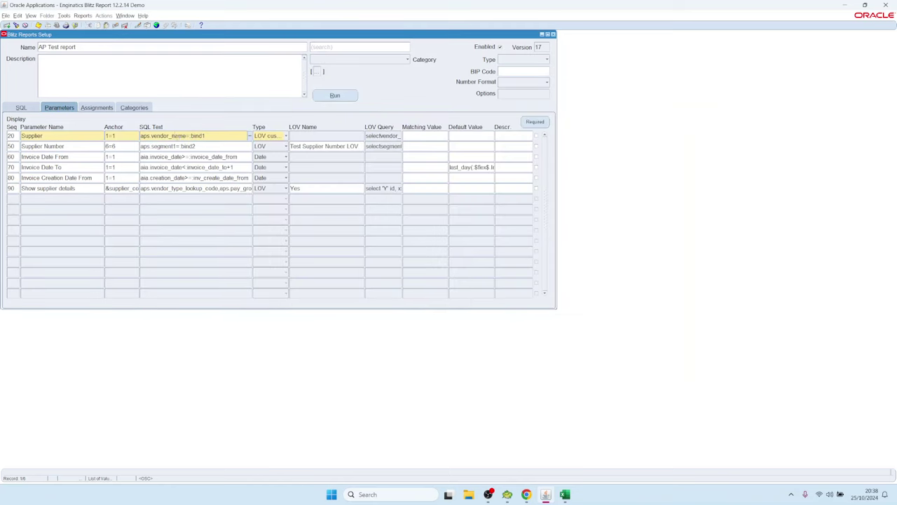
{"action": "key", "text": "ctrl+shift+Right"}
{"action": "type", "text": "id"}
Step: Run AP Test report with 3M Health Care chosen as the Supplier value
{"action": "left_click", "coordinate": [335, 96]}
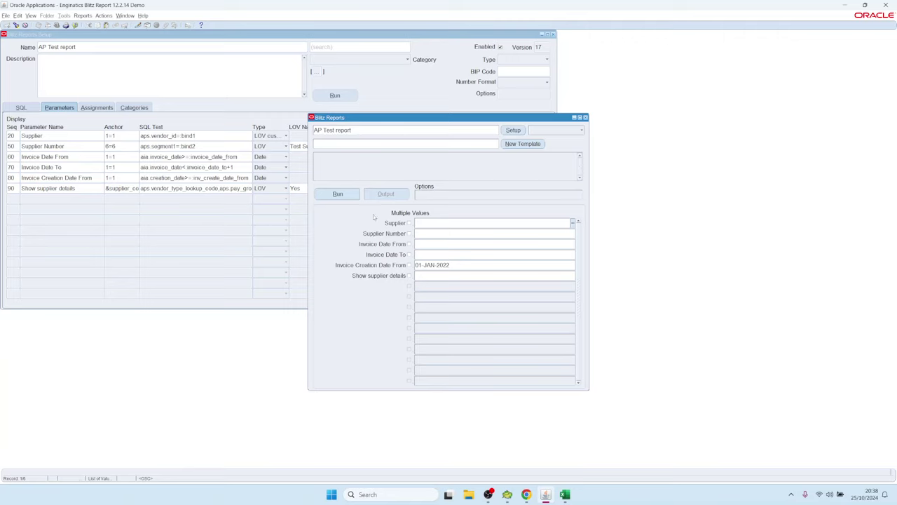
{"action": "double_click", "coordinate": [437, 223]}
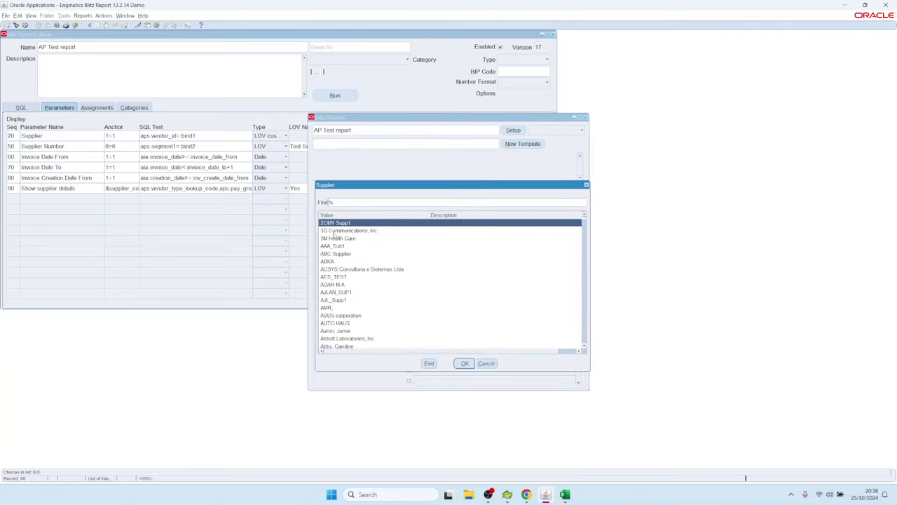
{"action": "double_click", "coordinate": [338, 238]}
{"action": "left_click", "coordinate": [337, 193]}
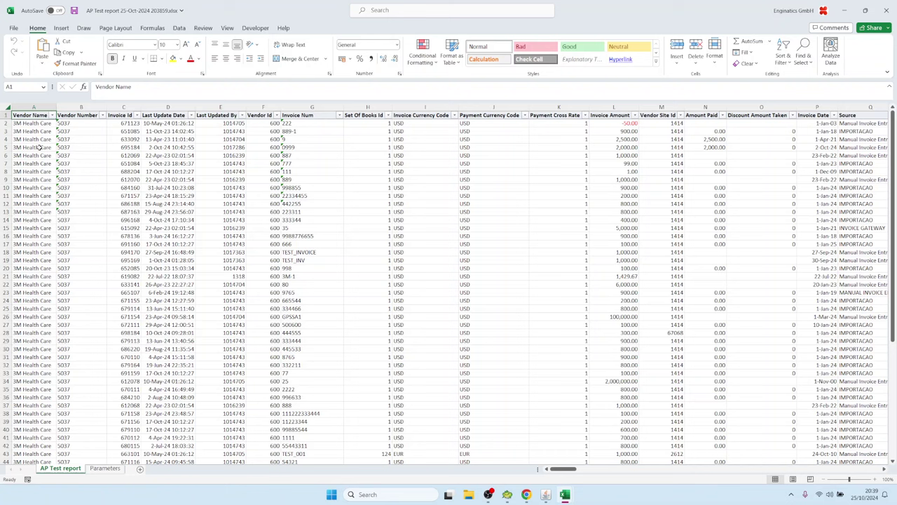
Step: Examine the Vendor Name column in the Excel output and the executed SQL on the Parameters sheet
{"action": "left_click_drag", "start_coordinate": [40, 148], "coordinate": [61, 301]}
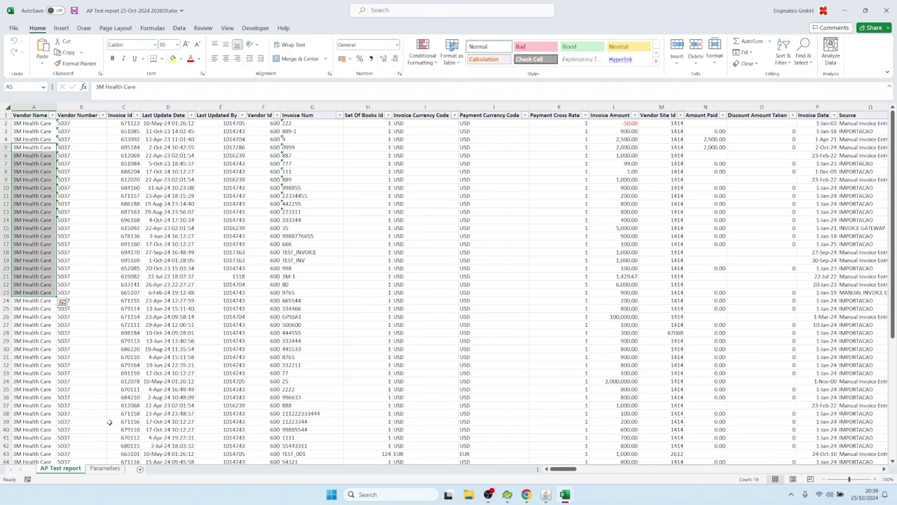
{"action": "left_click", "coordinate": [105, 467]}
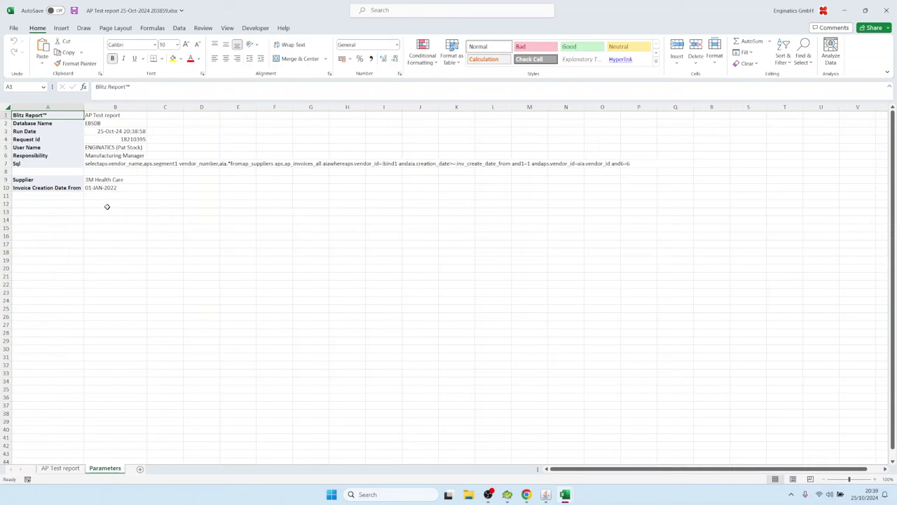
{"action": "double_click", "coordinate": [105, 163]}
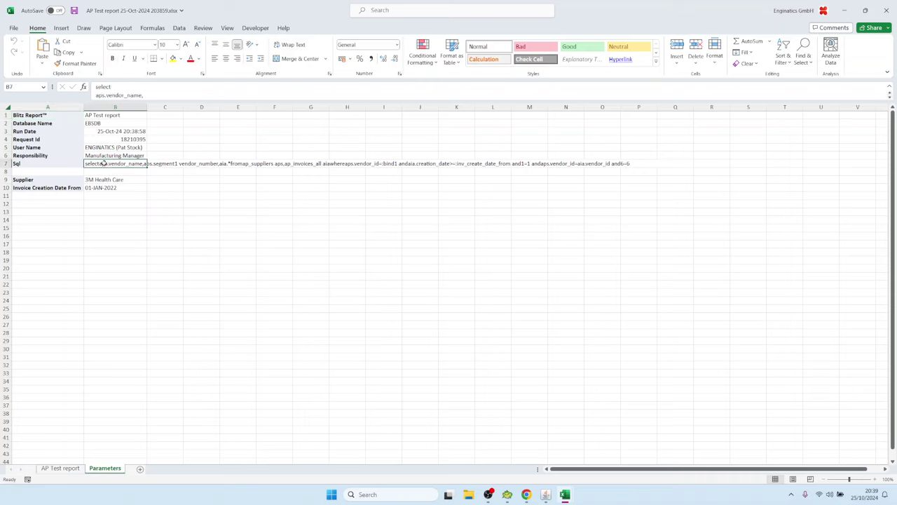
{"action": "left_click_drag", "start_coordinate": [148, 228], "coordinate": [85, 228]}
{"action": "key", "text": "Escape"}
Step: Switch back to Oracle Applications, return to the report setup and open the Supplier parameter's custom LOV query clear of the parameter list
{"action": "left_click", "coordinate": [546, 494]}
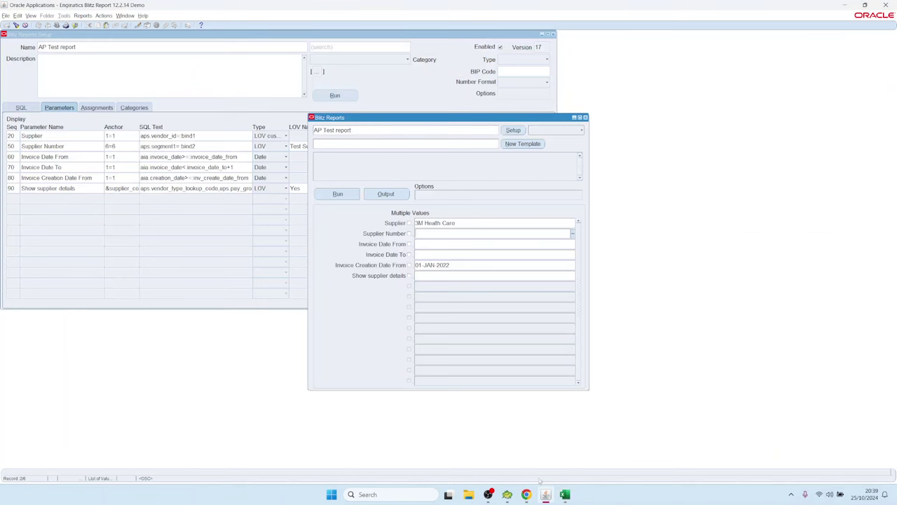
{"action": "left_click", "coordinate": [513, 130]}
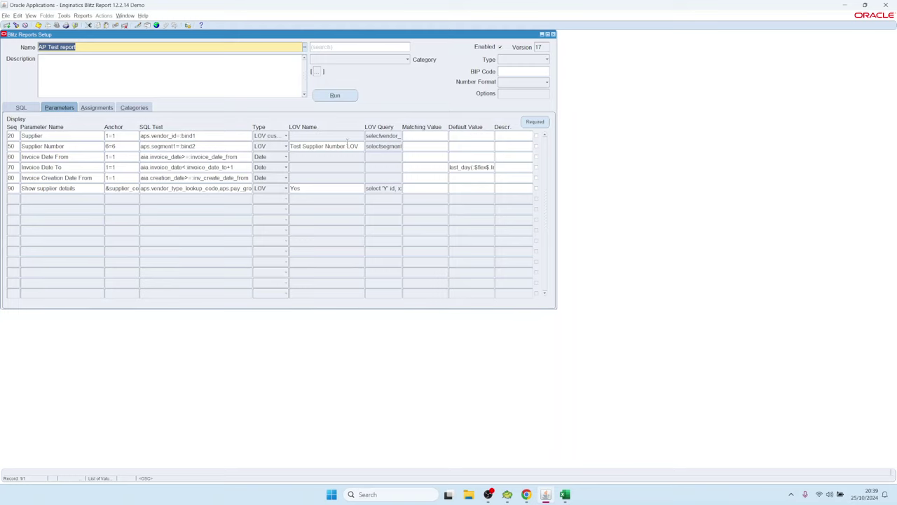
{"action": "left_click", "coordinate": [375, 136]}
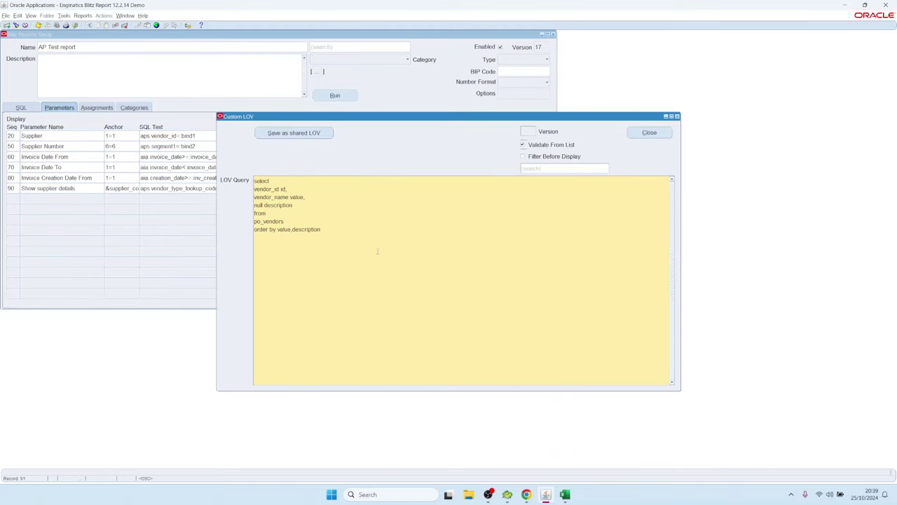
{"action": "key", "text": "ctrl+a"}
{"action": "left_click_drag", "start_coordinate": [449, 117], "coordinate": [484, 124]}
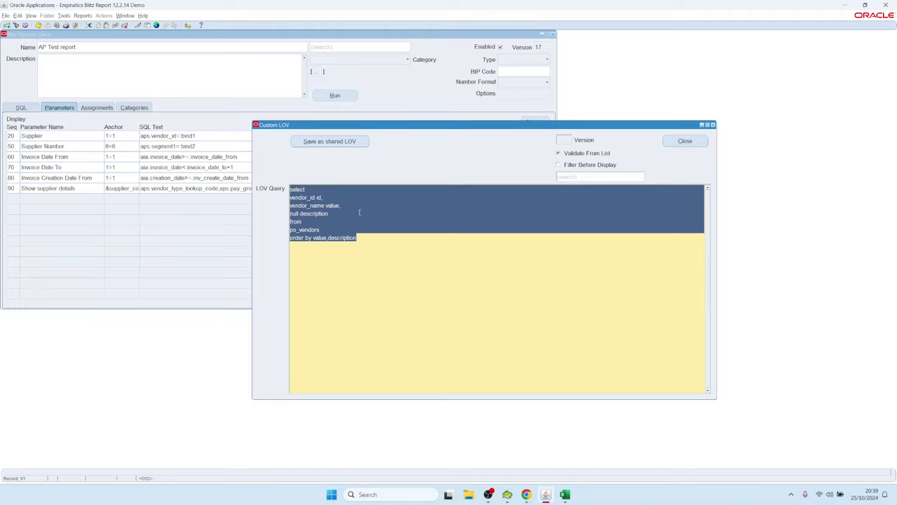
Step: Save the Supplier parameter's custom LOV as a shared LOV named "Supplier test LOV"
{"action": "left_click", "coordinate": [327, 141]}
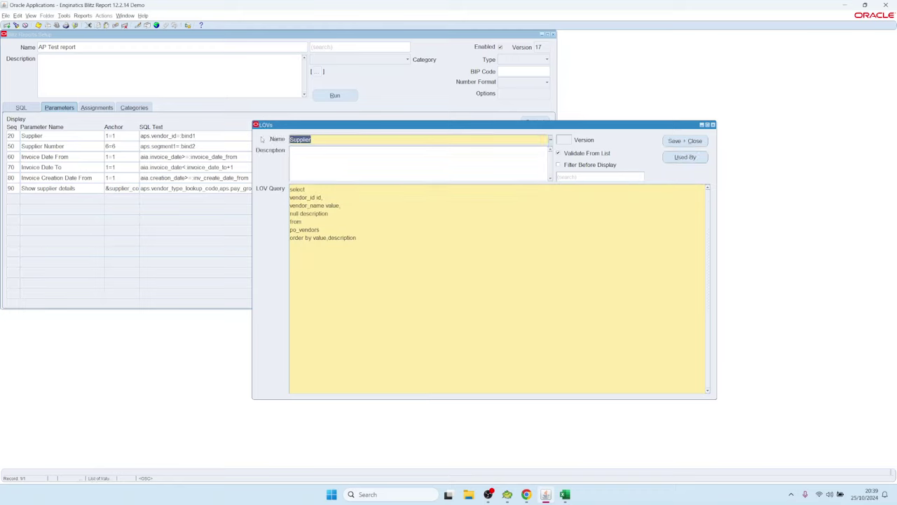
{"action": "left_click", "coordinate": [290, 138]}
{"action": "type", "text": "test LOV"}
{"action": "left_click", "coordinate": [684, 143]}
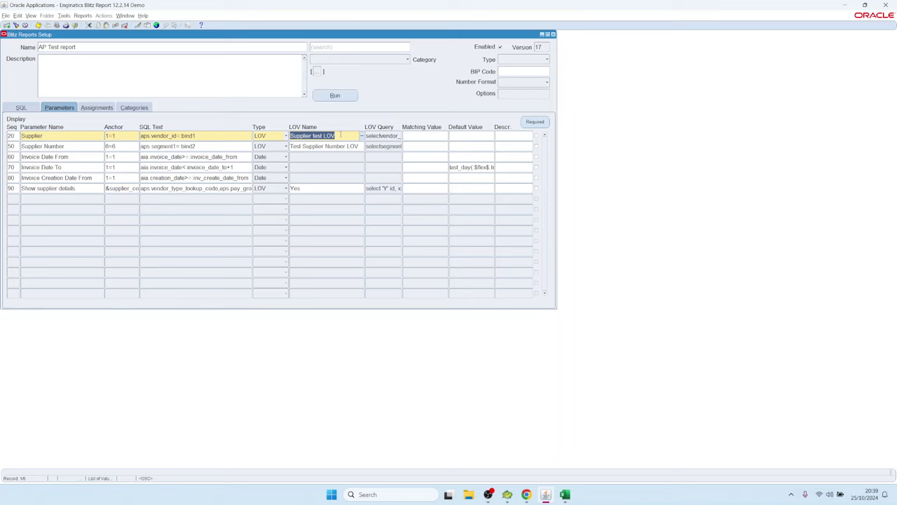
Step: Filter the shared LOVs by "ap s" and assign the AP Supplier LOV to the Supplier parameter
{"action": "left_click", "coordinate": [340, 134]}
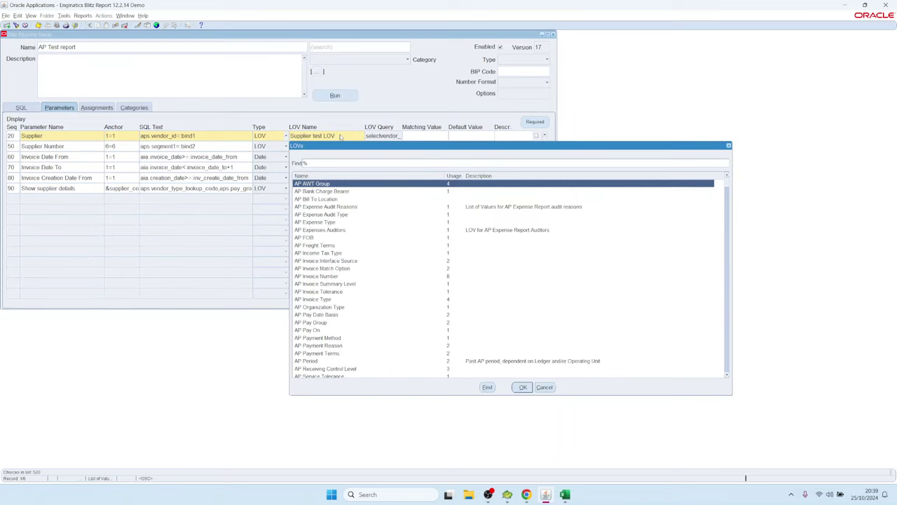
{"action": "type", "text": "ap"}
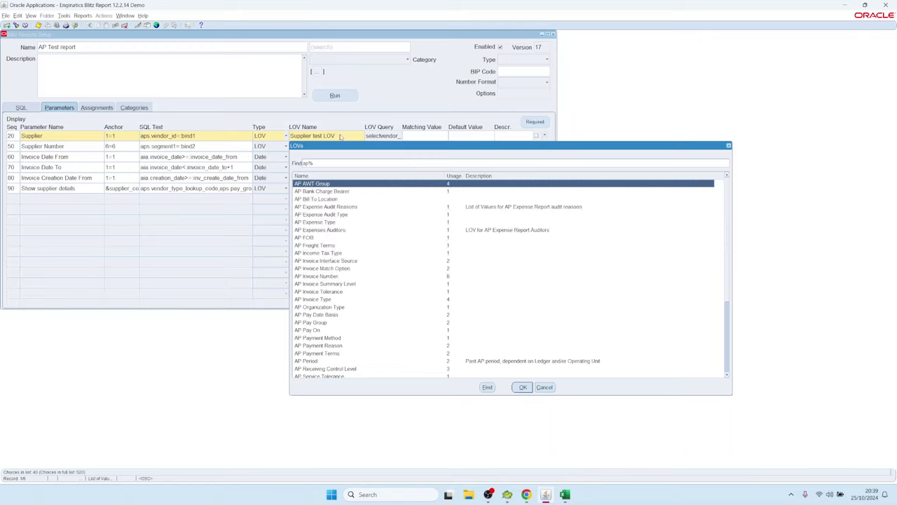
{"action": "key", "text": "Down"}
{"action": "key", "text": "Down"}
{"action": "key", "text": "Down"}
{"action": "key", "text": "Down"}
{"action": "key", "text": "Down"}
{"action": "key", "text": "Down"}
{"action": "key", "text": "Down"}
{"action": "type", "text": "s"}
{"action": "key", "text": "Down"}
{"action": "key", "text": "Down"}
{"action": "key", "text": "Down"}
{"action": "key", "text": "Down"}
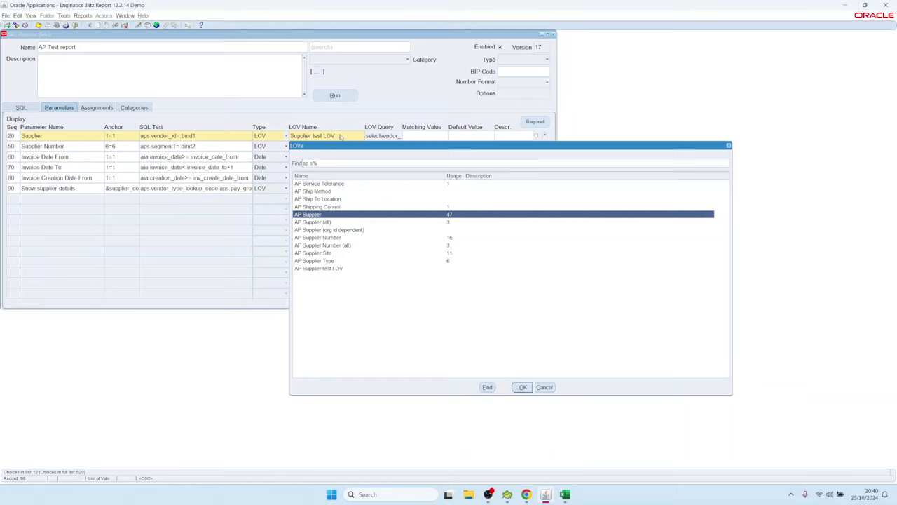
{"action": "double_click", "coordinate": [449, 217]}
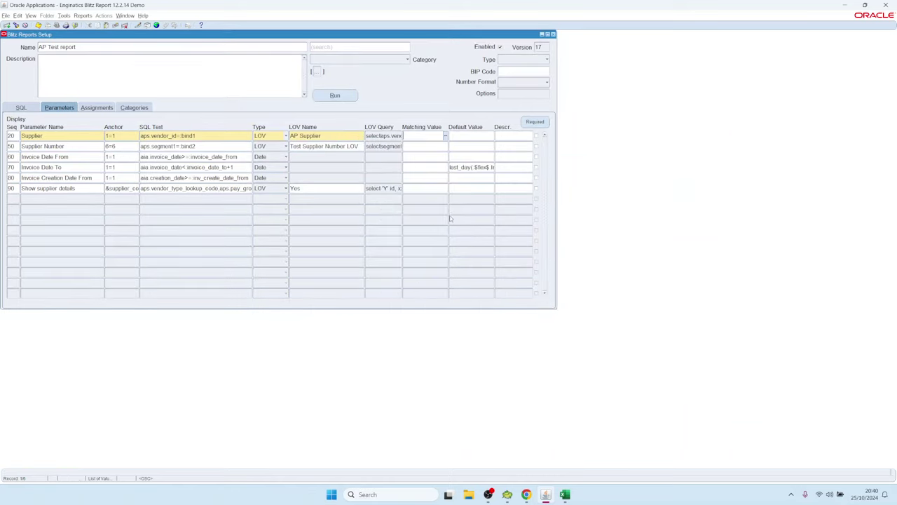
Step: Change the Supplier parameter's SQL text to aps.vendor_name=:bind1
{"action": "left_click", "coordinate": [173, 136]}
{"action": "left_click", "coordinate": [172, 135]}
{"action": "key", "text": "BackSpace"}
{"action": "key", "text": "BackSpace"}
{"action": "type", "text": "name"}
{"action": "key", "text": "Tab"}
{"action": "key", "text": "Tab"}
Step: Open the AP Supplier LOV definition, turn off Filter Before Display and save it
{"action": "double_click", "coordinate": [384, 135]}
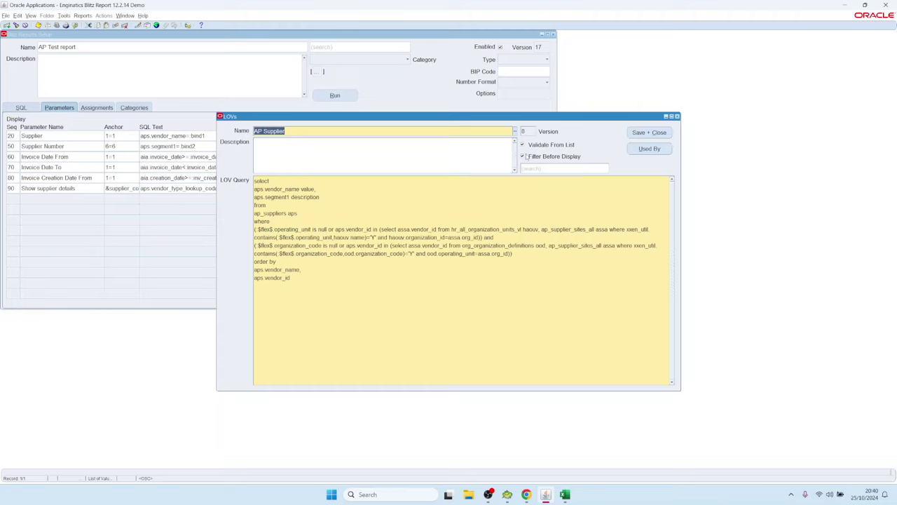
{"action": "left_click", "coordinate": [522, 156]}
{"action": "left_click", "coordinate": [649, 136]}
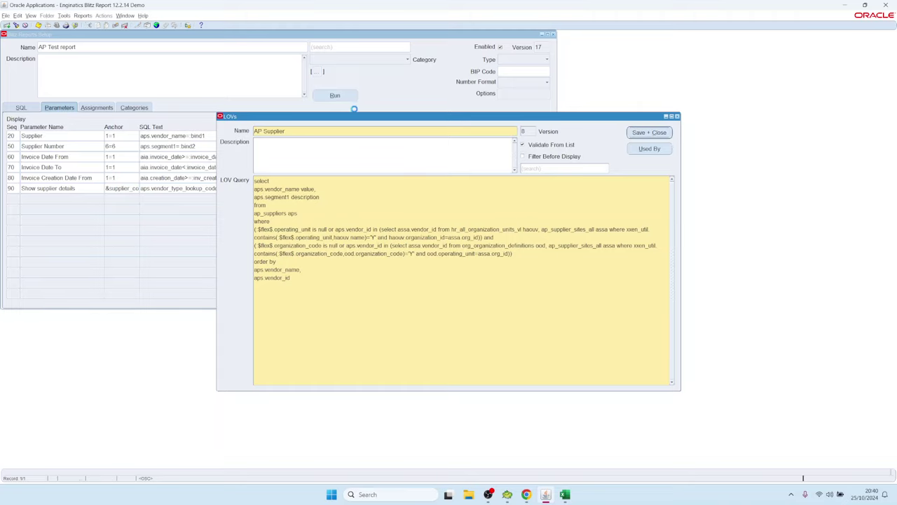
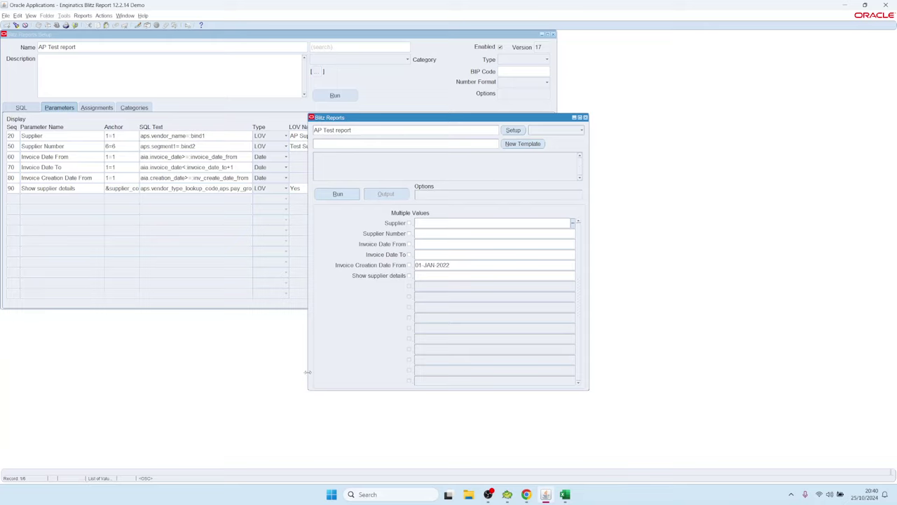
Step: Open the run window of AP Test report from its setup and choose 3M Health Care from the Supplier list of values
{"action": "left_click", "coordinate": [513, 130]}
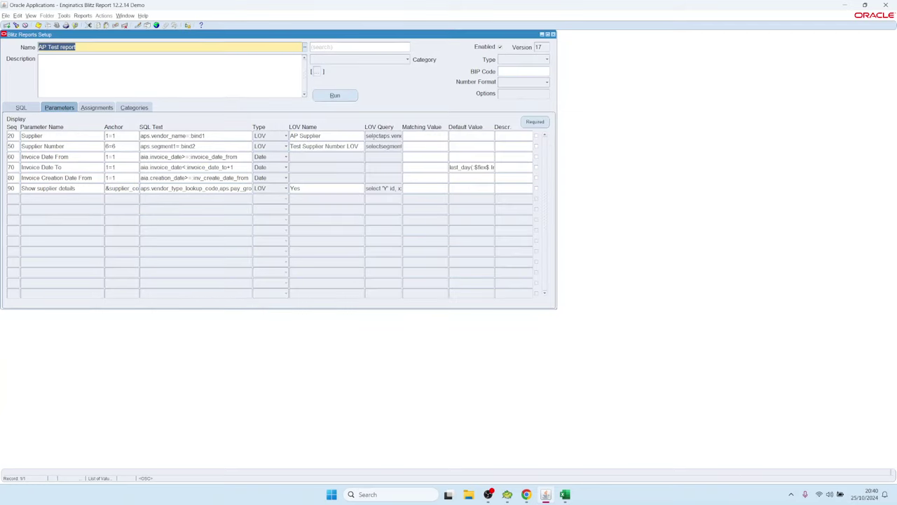
{"action": "left_click", "coordinate": [335, 96]}
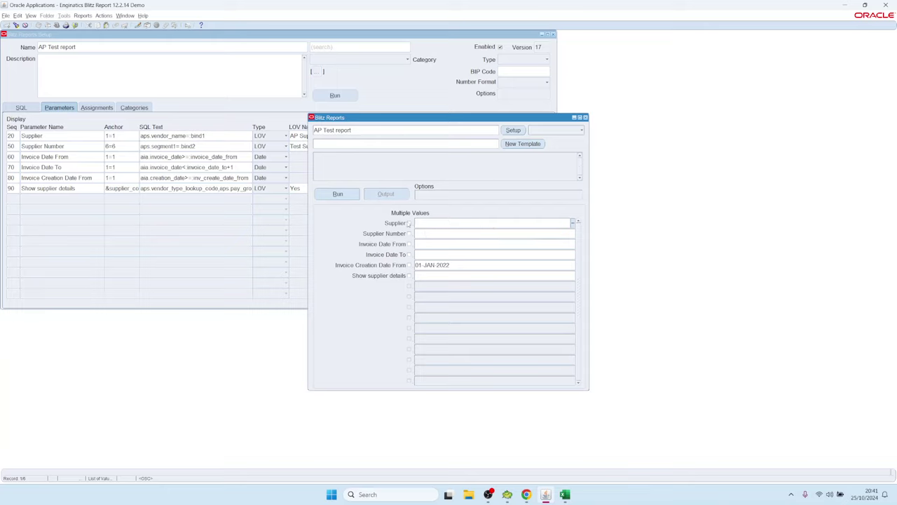
{"action": "double_click", "coordinate": [474, 224]}
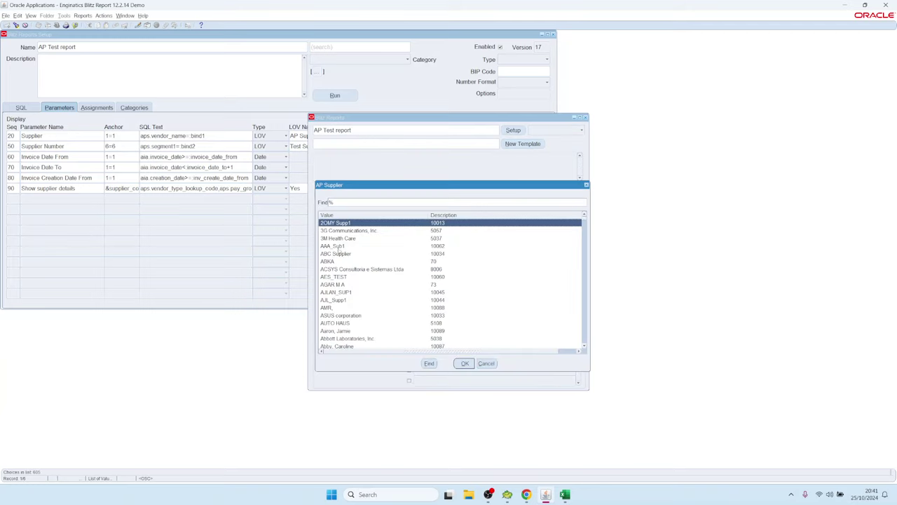
{"action": "left_click", "coordinate": [338, 239]}
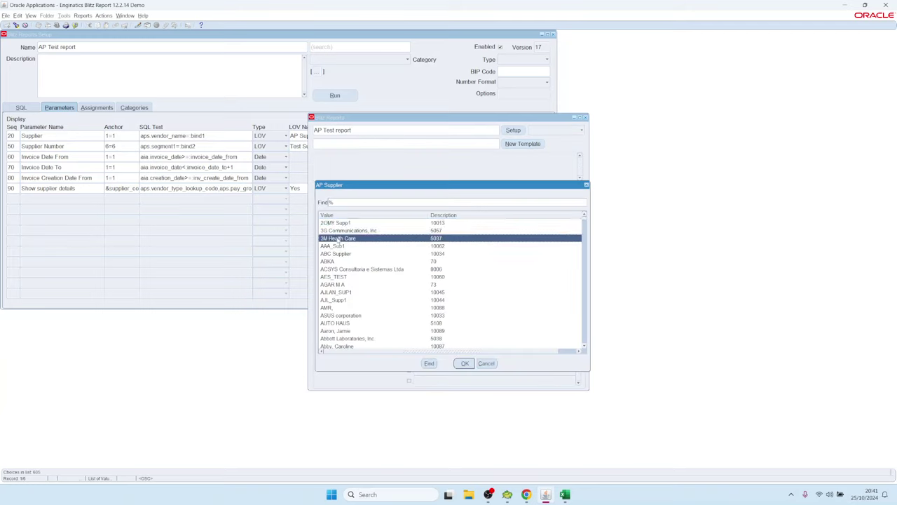
{"action": "double_click", "coordinate": [337, 239]}
Step: Replace the Supplier value by filtering its list of values with "a" and choosing ABC Supplier
{"action": "left_click", "coordinate": [472, 224]}
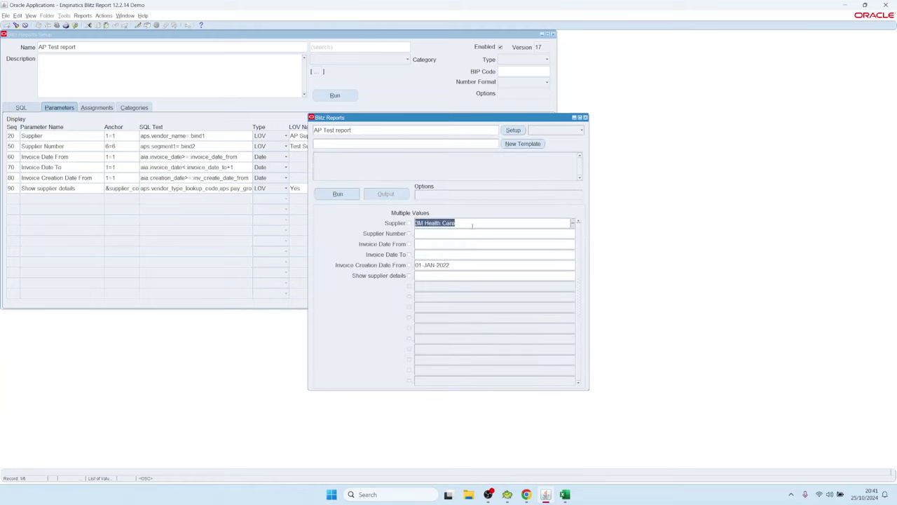
{"action": "type", "text": "a"}
{"action": "key", "text": "Tab"}
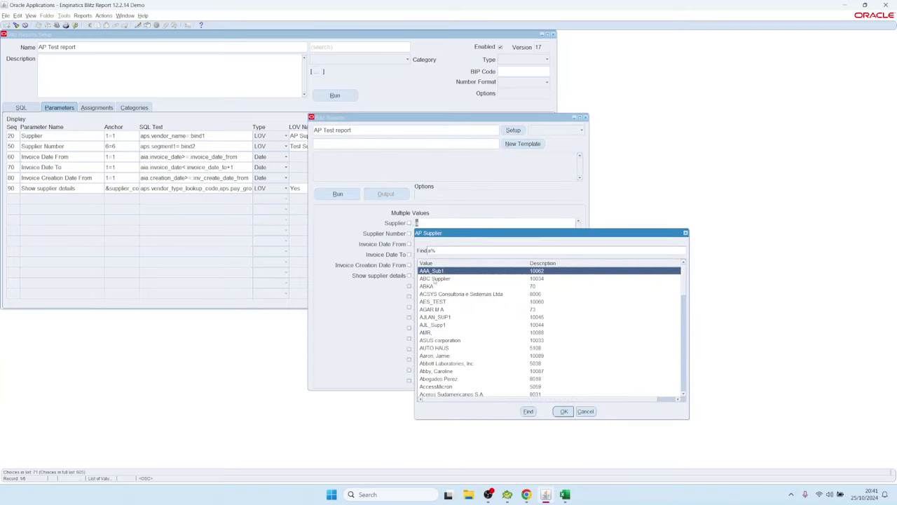
{"action": "double_click", "coordinate": [434, 278]}
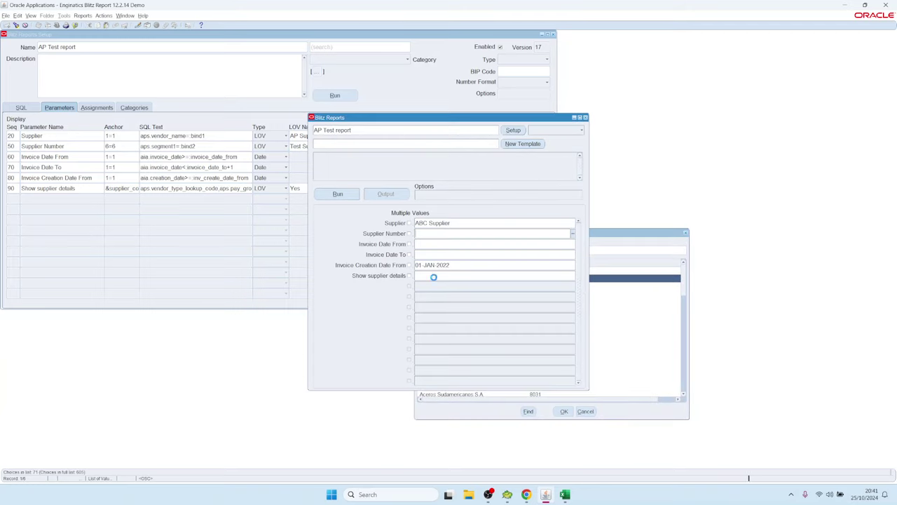
Step: Turn Filter Before Display back on in the AP Supplier LOV, save it and open the report's run window
{"action": "left_click", "coordinate": [513, 130]}
{"action": "double_click", "coordinate": [387, 136]}
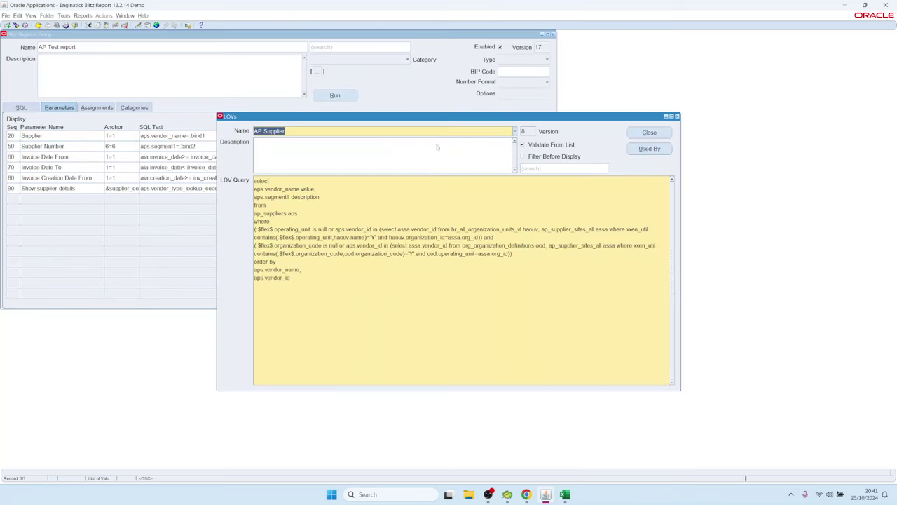
{"action": "left_click", "coordinate": [523, 156]}
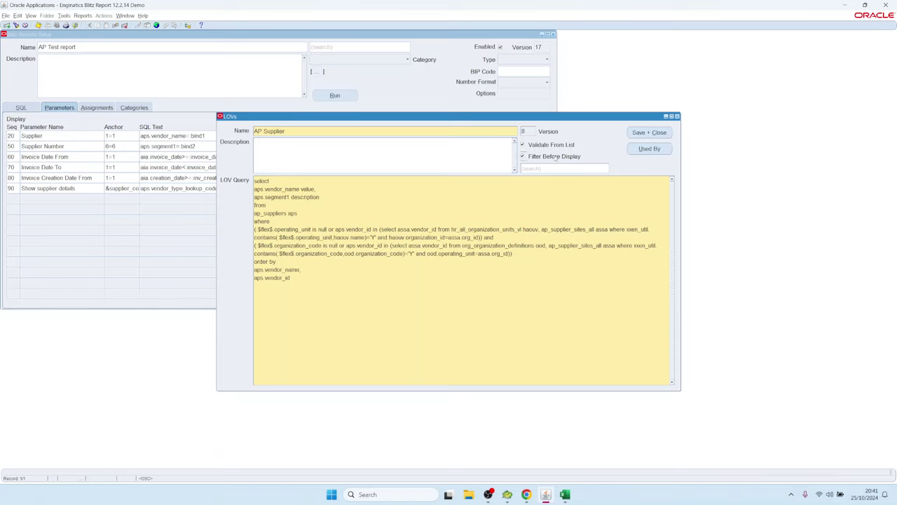
{"action": "left_click", "coordinate": [641, 133]}
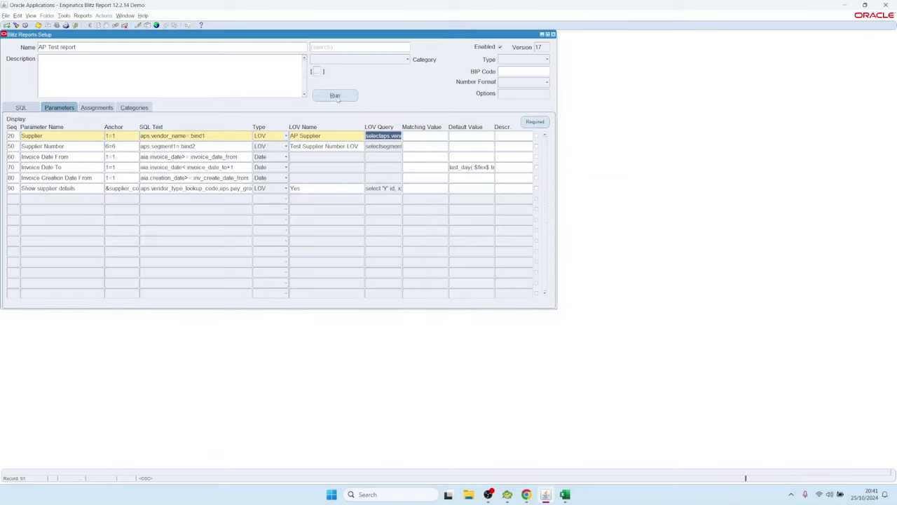
{"action": "left_click", "coordinate": [335, 95]}
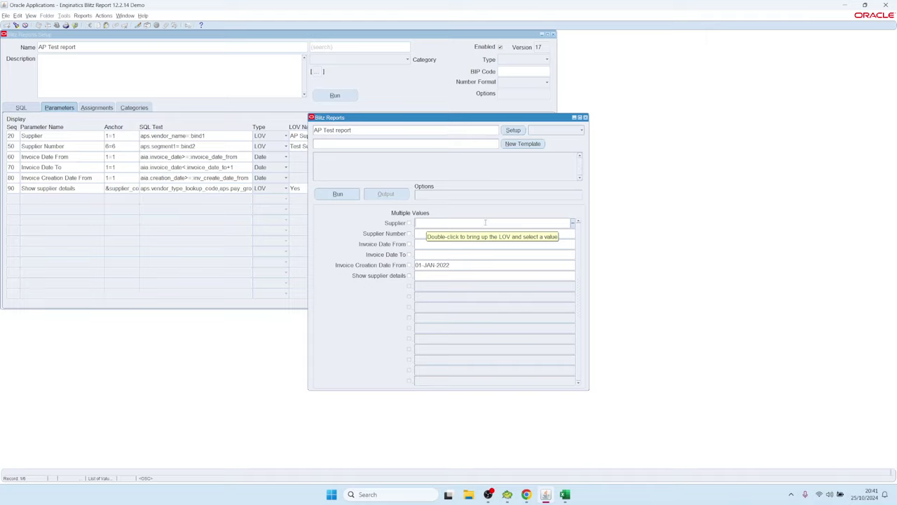
Step: Choose 3M Health Care as the Supplier by limiting its list of values with "3%"
{"action": "double_click", "coordinate": [485, 223]}
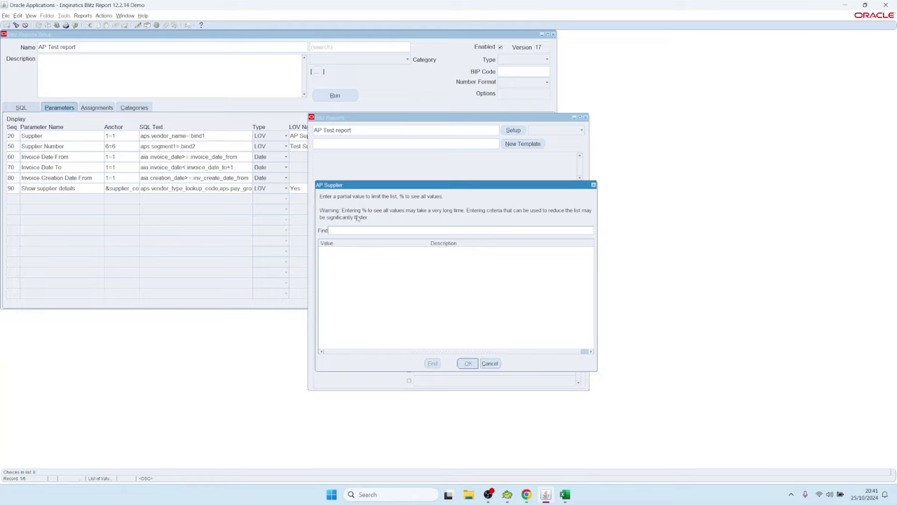
{"action": "type", "text": "3%"}
{"action": "key", "text": "Return"}
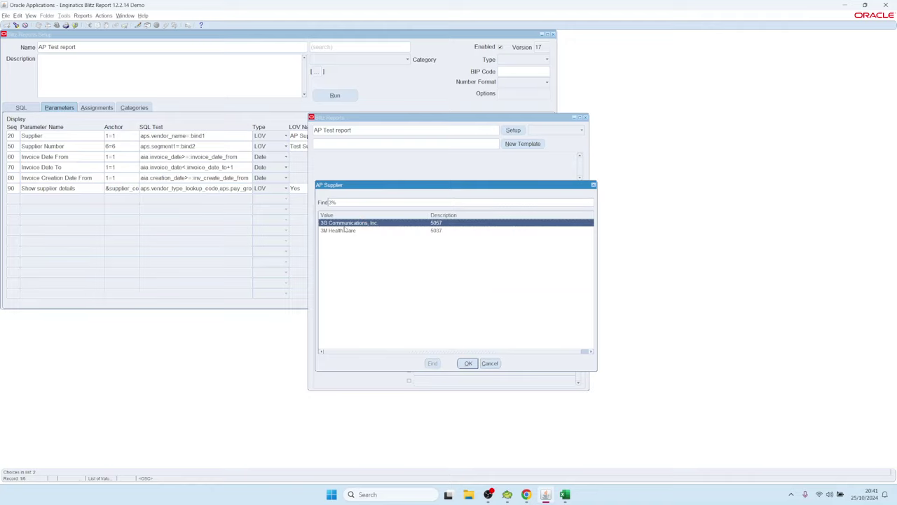
{"action": "left_click", "coordinate": [342, 231]}
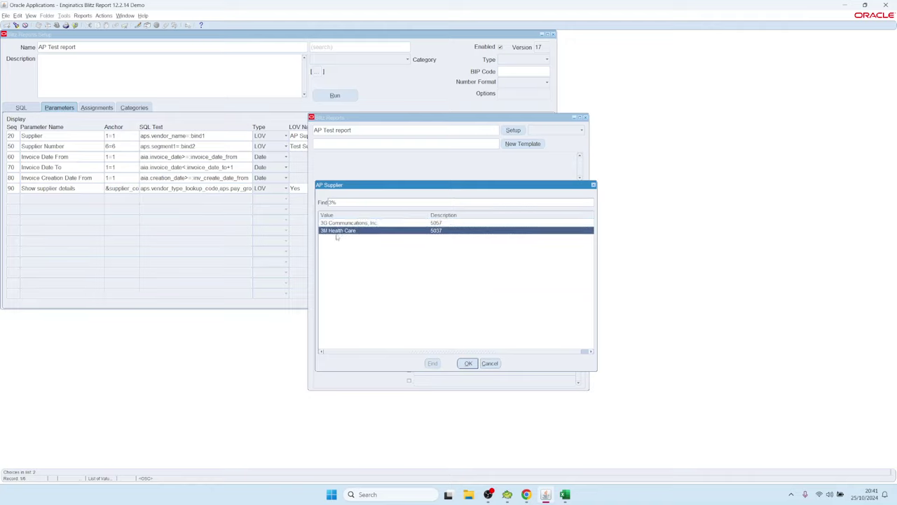
{"action": "left_click", "coordinate": [468, 363]}
Step: Replace the Supplier with ABC Supplier, using "a" to limit the list of values
{"action": "left_click", "coordinate": [469, 222]}
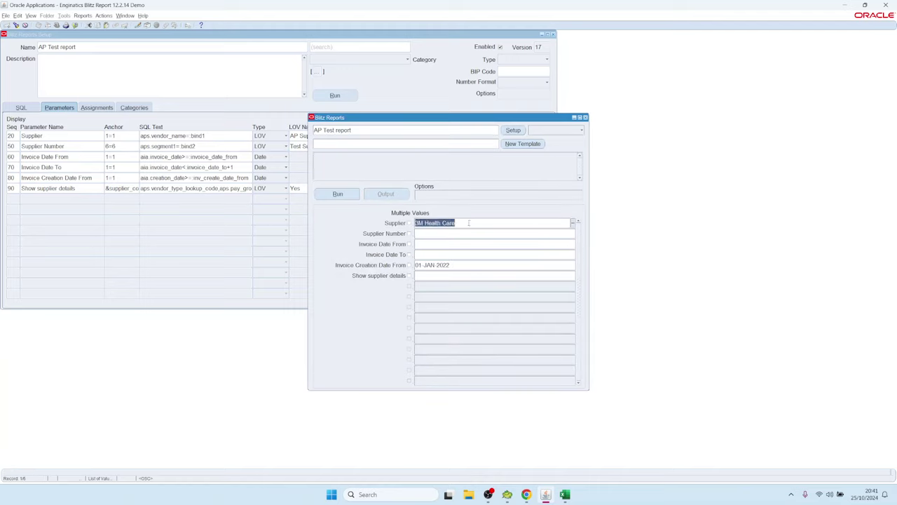
{"action": "type", "text": "a"}
{"action": "key", "text": "Tab"}
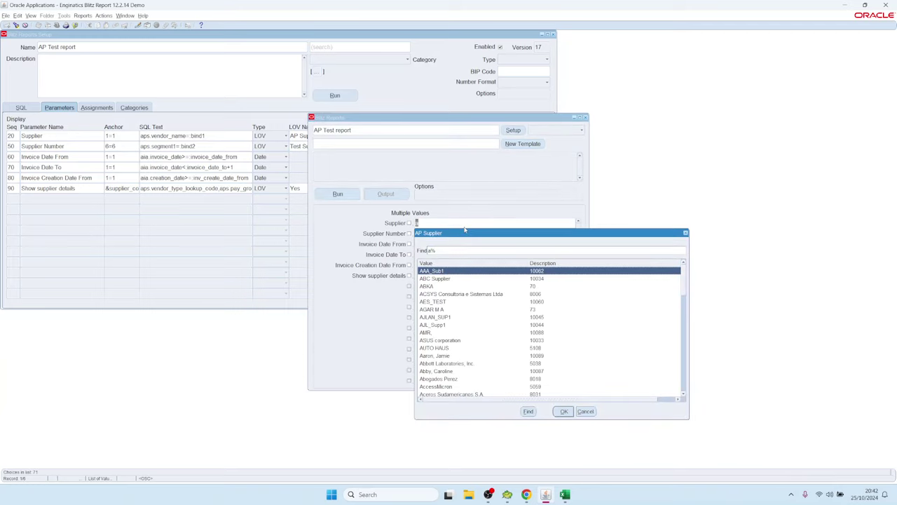
{"action": "double_click", "coordinate": [441, 279]}
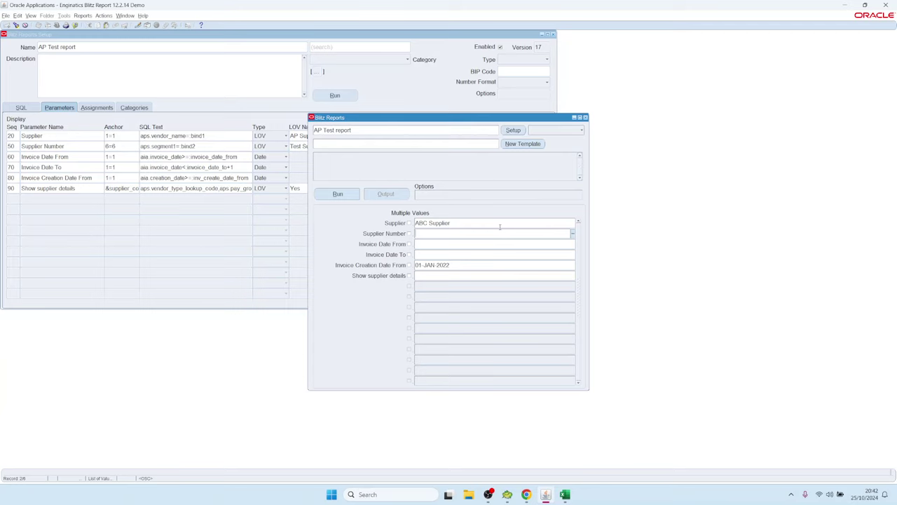
Step: Return to the report setup, open the Supplier parameter's LOV, turn off Filter Before Display and save it
{"action": "left_click", "coordinate": [513, 130]}
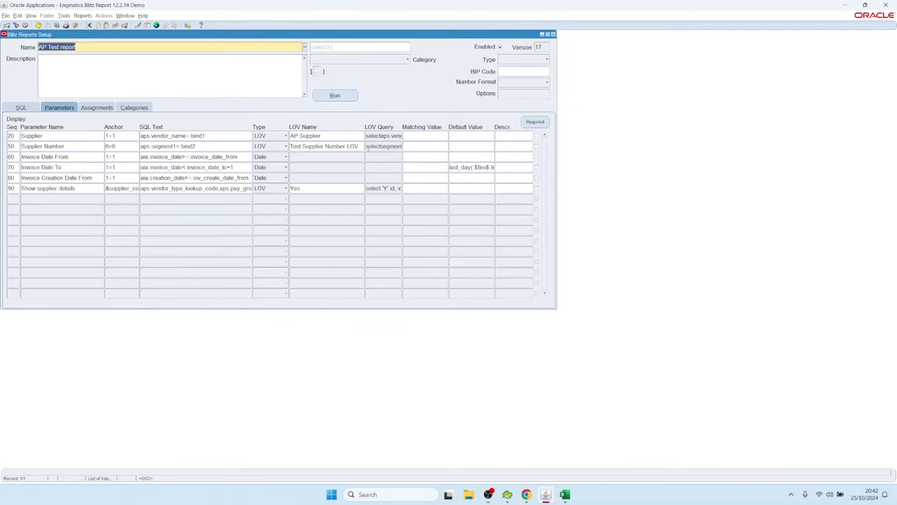
{"action": "double_click", "coordinate": [379, 137]}
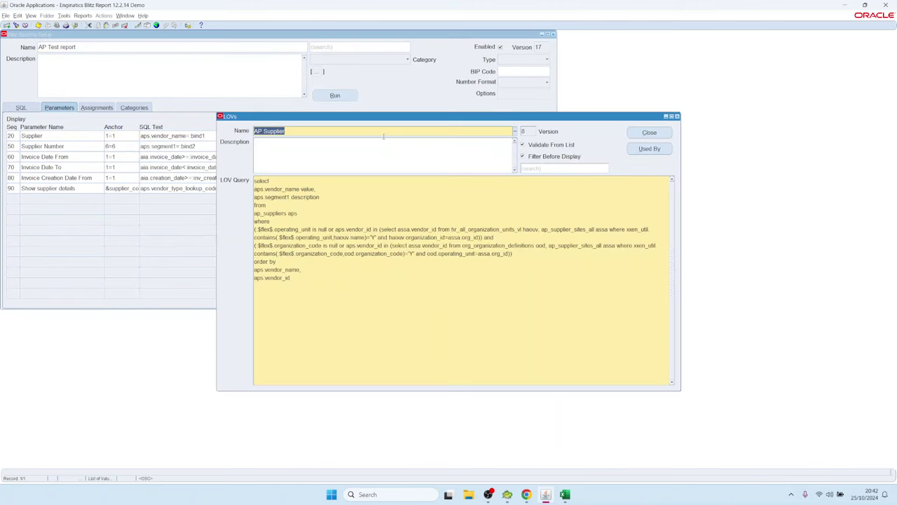
{"action": "left_click", "coordinate": [522, 157]}
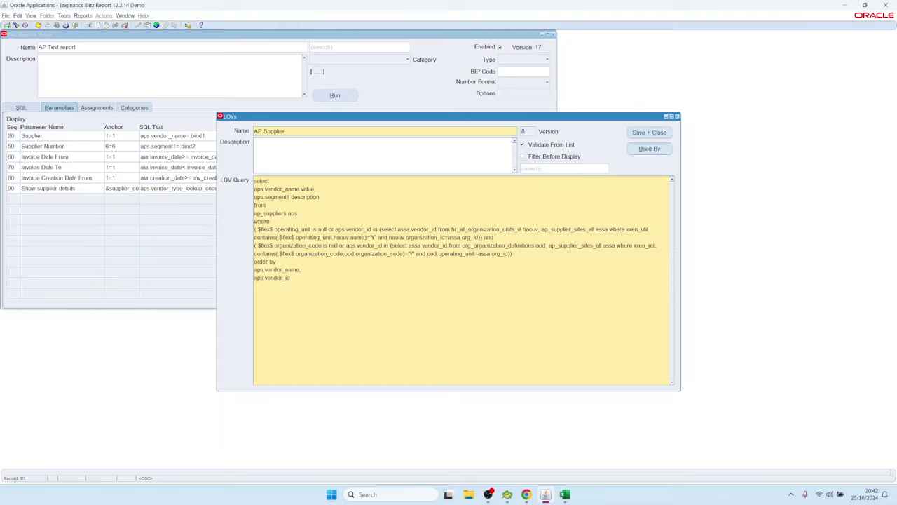
{"action": "key", "text": "ctrl+s"}
{"action": "left_click", "coordinate": [292, 130]}
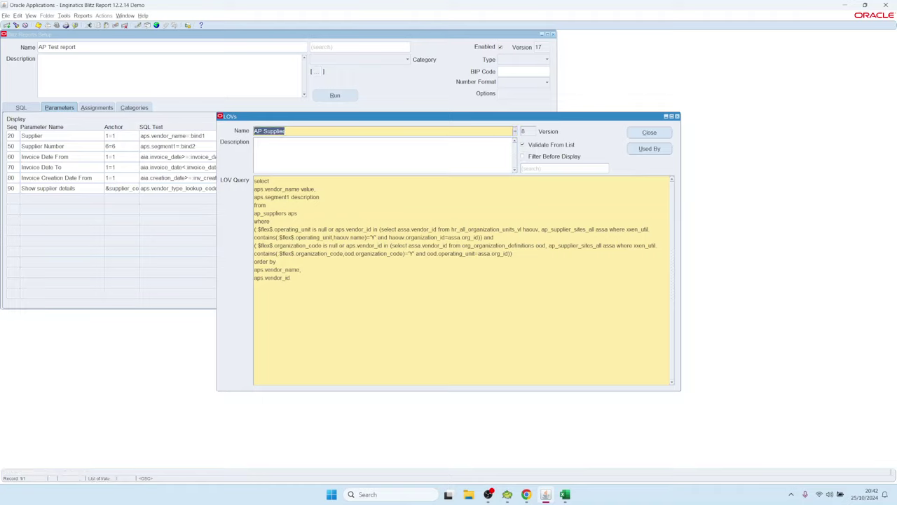
{"action": "left_click_drag", "start_coordinate": [388, 120], "coordinate": [391, 117]}
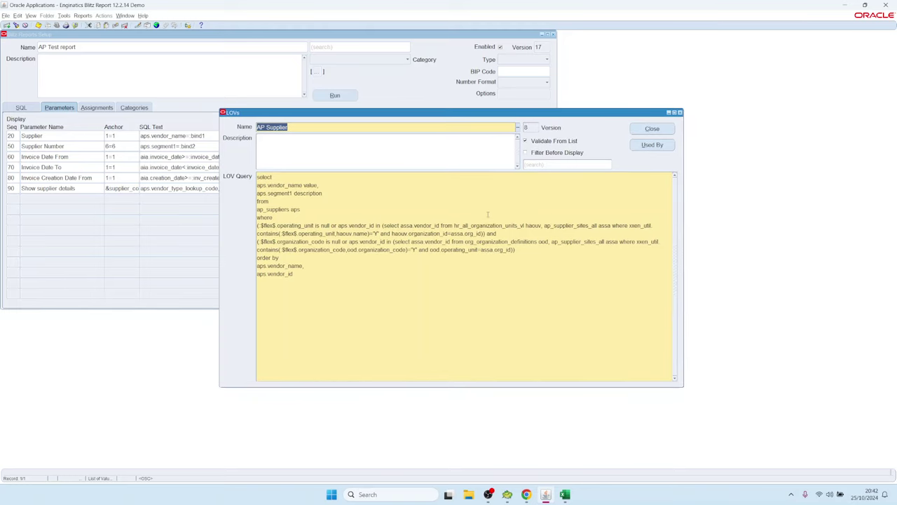
Step: List the reports using the AP Supplier LOV and open the Supplier parameter of AP Invoice Payments from that list
{"action": "left_click", "coordinate": [653, 144]}
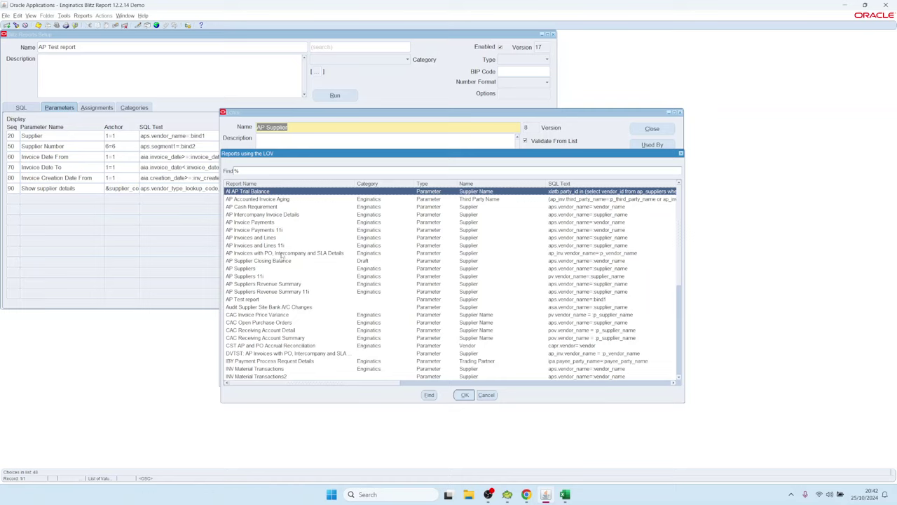
{"action": "left_click", "coordinate": [433, 231]}
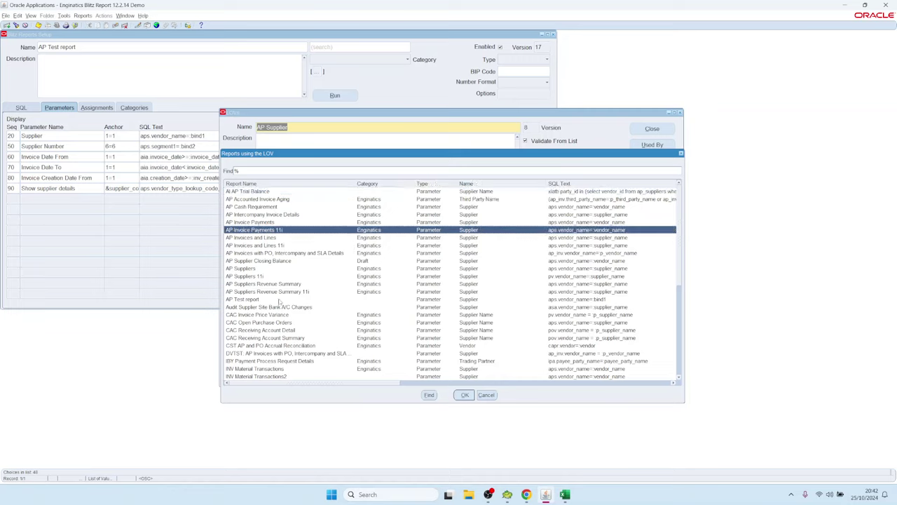
{"action": "left_click", "coordinate": [280, 300]}
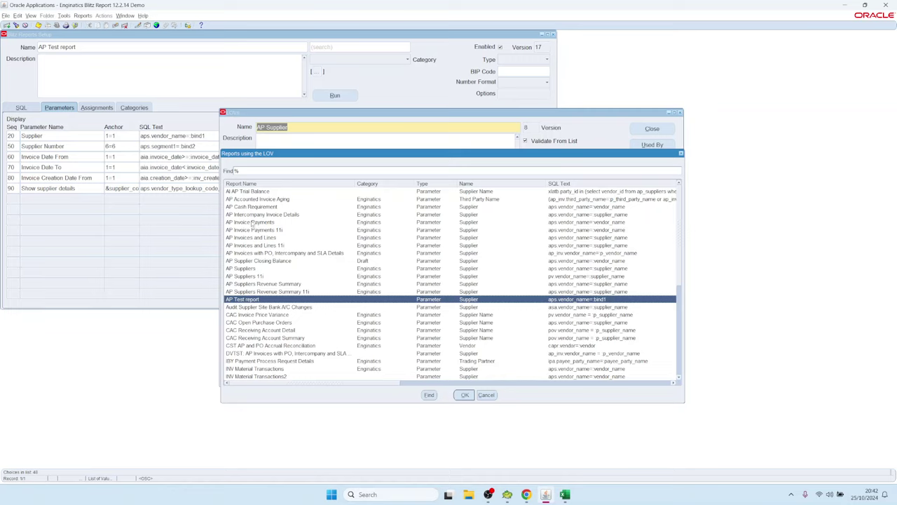
{"action": "left_click", "coordinate": [257, 224]}
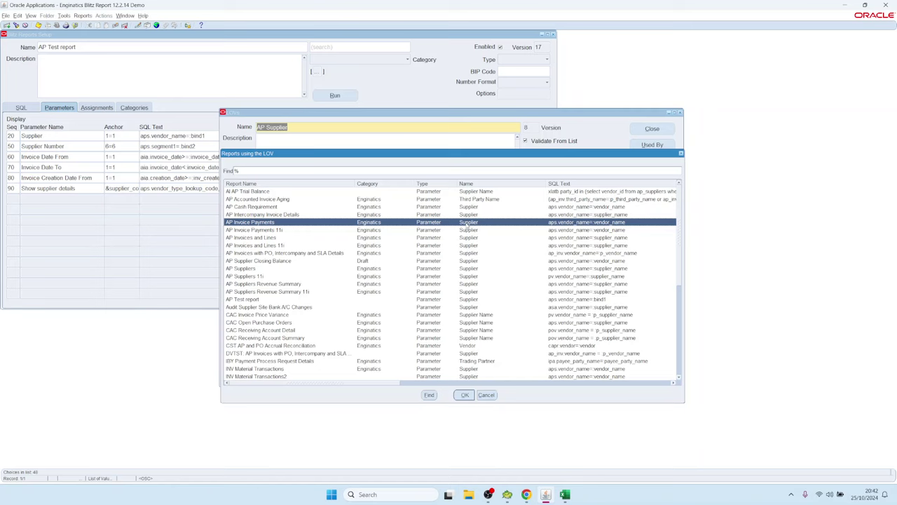
{"action": "double_click", "coordinate": [468, 223]}
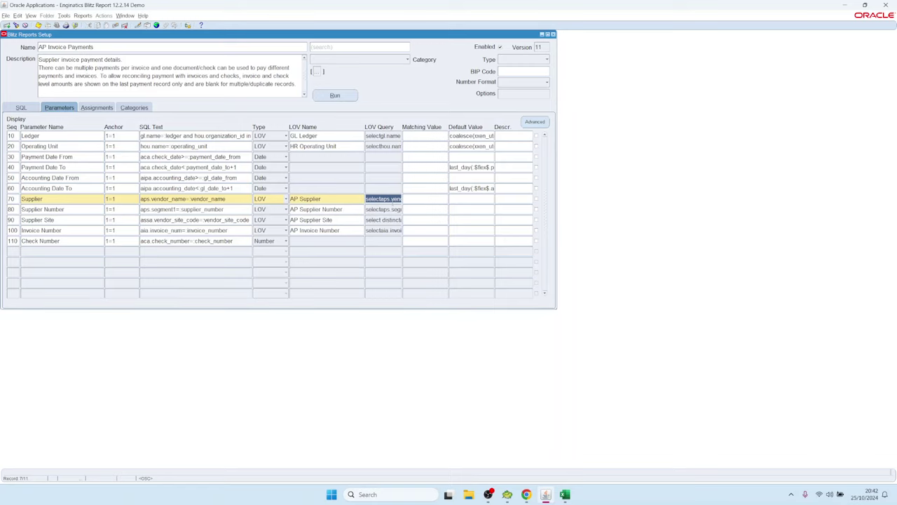
Step: Open the LOV of AP Invoice Payments' Supplier parameter and go back to AP Test report through its usage list, filtered with "a%"
{"action": "double_click", "coordinate": [389, 200]}
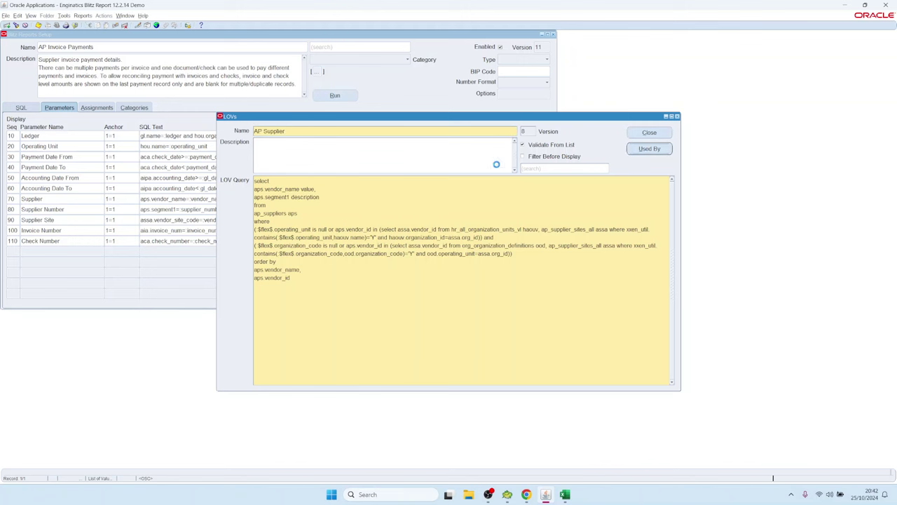
{"action": "left_click", "coordinate": [253, 299]}
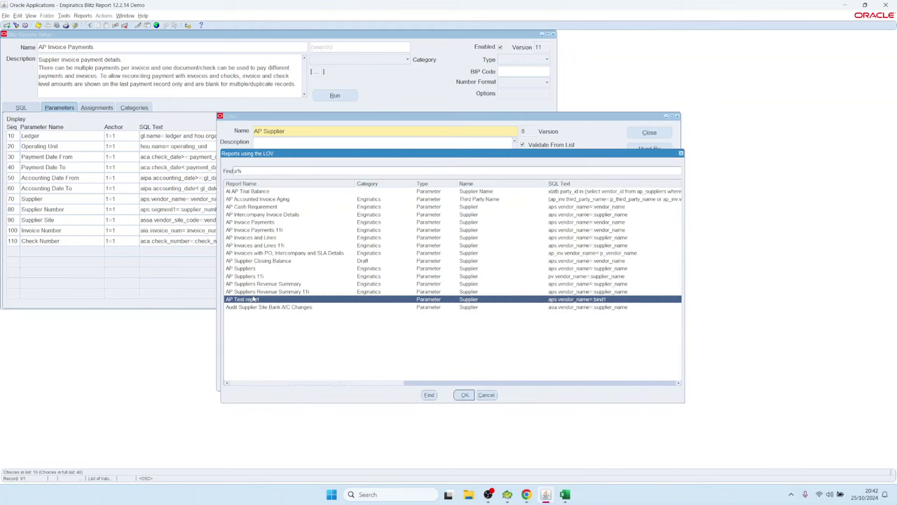
{"action": "double_click", "coordinate": [254, 299]}
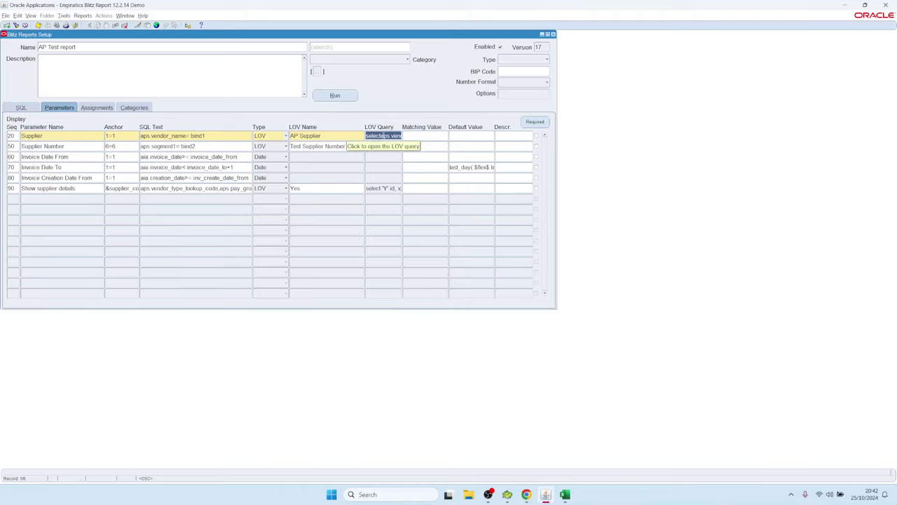
Step: Open the Supplier parameter's LOV definition and search all LOVs for "ap_suppliers"
{"action": "double_click", "coordinate": [383, 135]}
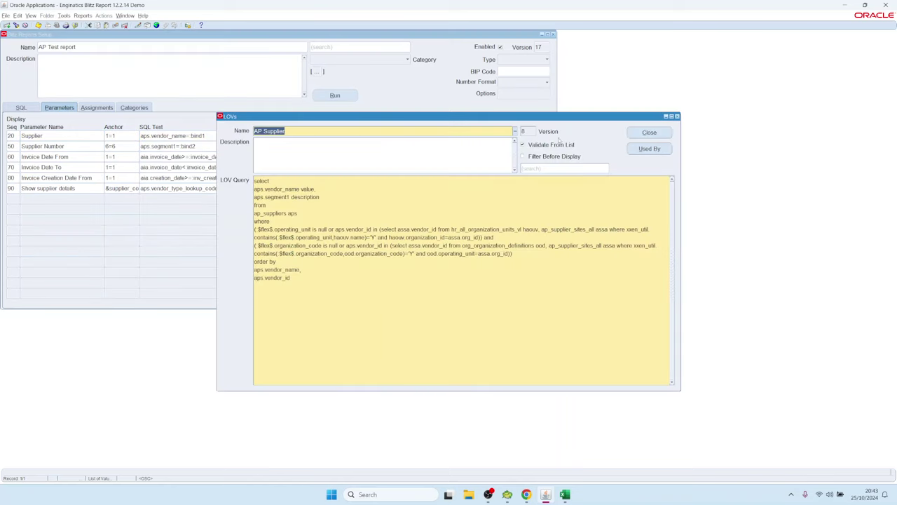
{"action": "left_click", "coordinate": [541, 168]}
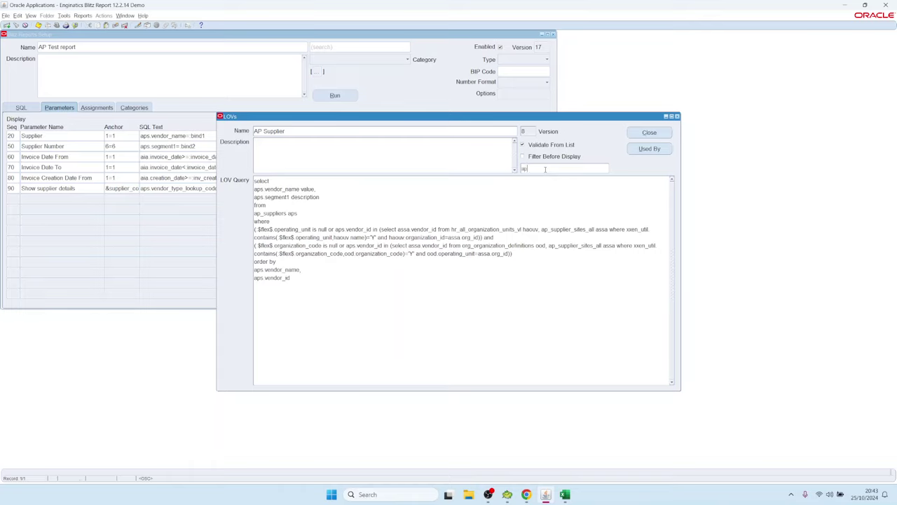
{"action": "type", "text": "suppliers"}
{"action": "key", "text": "ctrl+l"}
Step: Examine the matching LOVs and their usage, leave the list without choosing one, clear the search and close the LOV definition
{"action": "key", "text": "Down"}
{"action": "key", "text": "Down"}
{"action": "key", "text": "Down"}
{"action": "key", "text": "Down"}
{"action": "key", "text": "Down"}
{"action": "key", "text": "Down"}
{"action": "key", "text": "Down"}
{"action": "key", "text": "Down"}
{"action": "key", "text": "Down"}
{"action": "key", "text": "Down"}
{"action": "key", "text": "Down"}
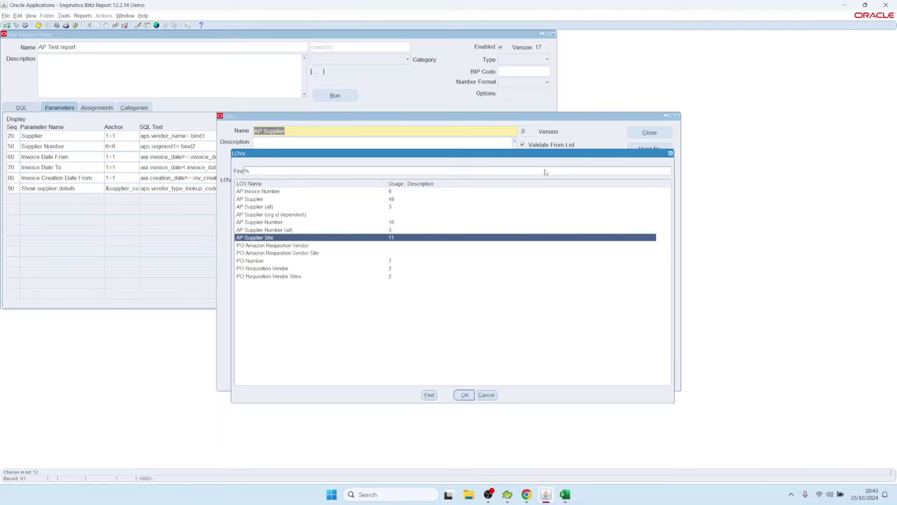
{"action": "key", "text": "Up"}
{"action": "key", "text": "Up"}
{"action": "key", "text": "Up"}
{"action": "key", "text": "Up"}
{"action": "key", "text": "Up"}
{"action": "key", "text": "Up"}
{"action": "key", "text": "Up"}
{"action": "key", "text": "Up"}
{"action": "key", "text": "Up"}
{"action": "key", "text": "Up"}
{"action": "key", "text": "Up"}
{"action": "key", "text": "Down"}
{"action": "key", "text": "Down"}
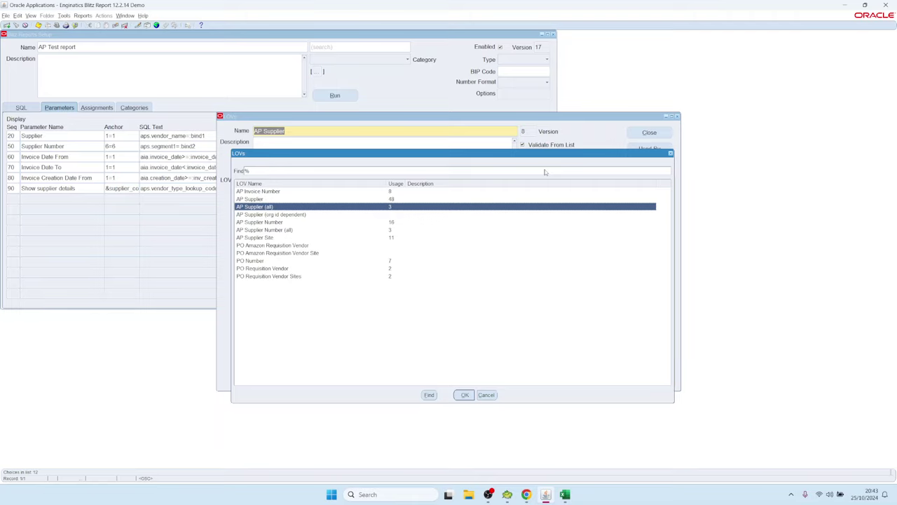
{"action": "left_click", "coordinate": [486, 395]}
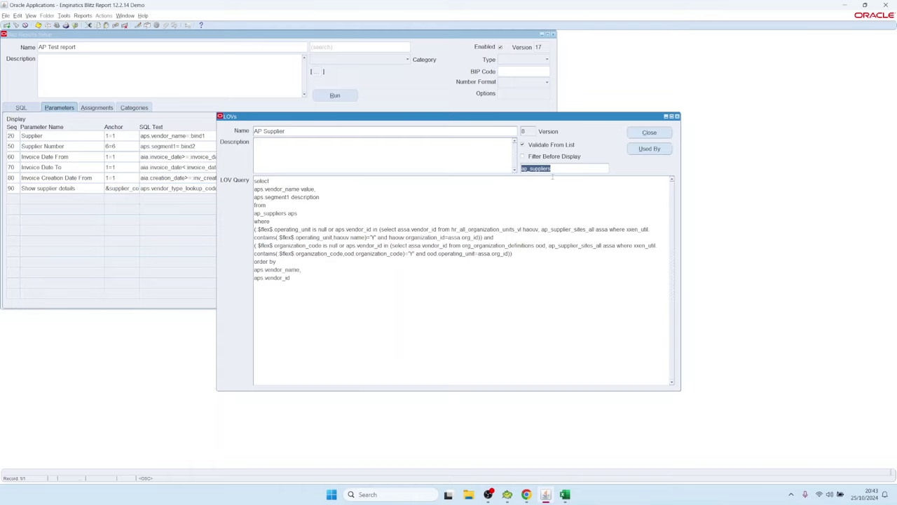
{"action": "key", "text": "Delete"}
{"action": "left_click", "coordinate": [649, 132]}
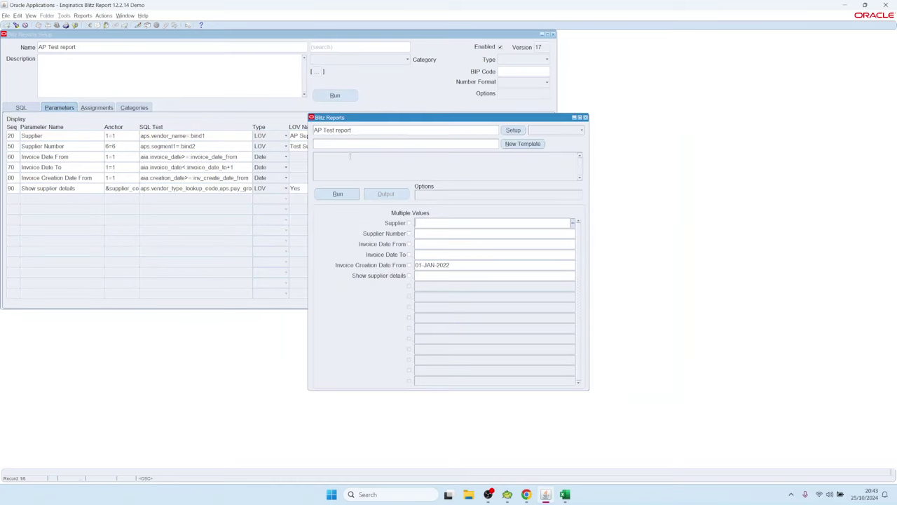
Step: In the report's run window, choose ABC Supplier as the Supplier, limiting the list of values first with "a" and again with "A%"
{"action": "double_click", "coordinate": [425, 225]}
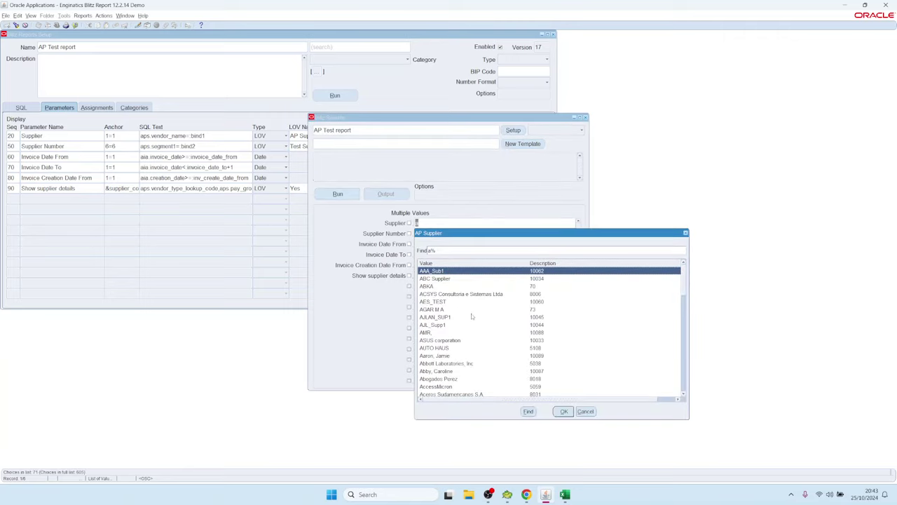
{"action": "double_click", "coordinate": [440, 280]}
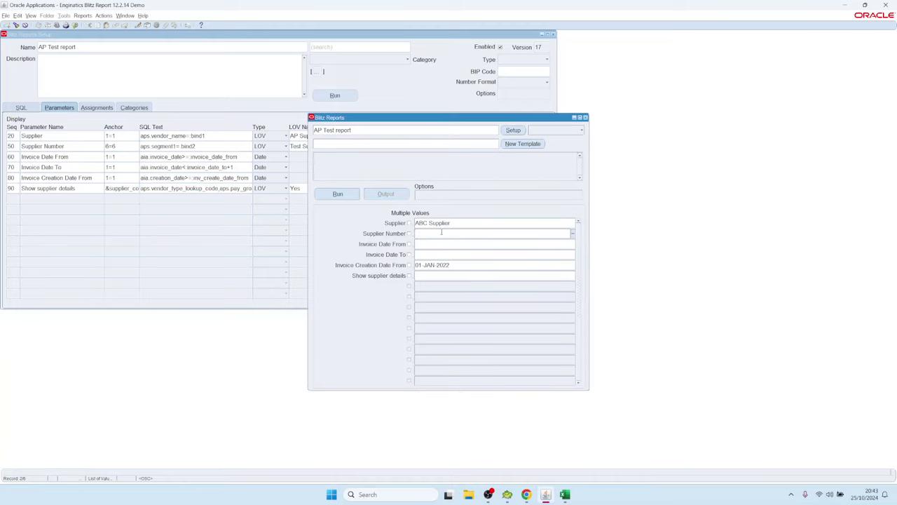
{"action": "key", "text": "Up"}
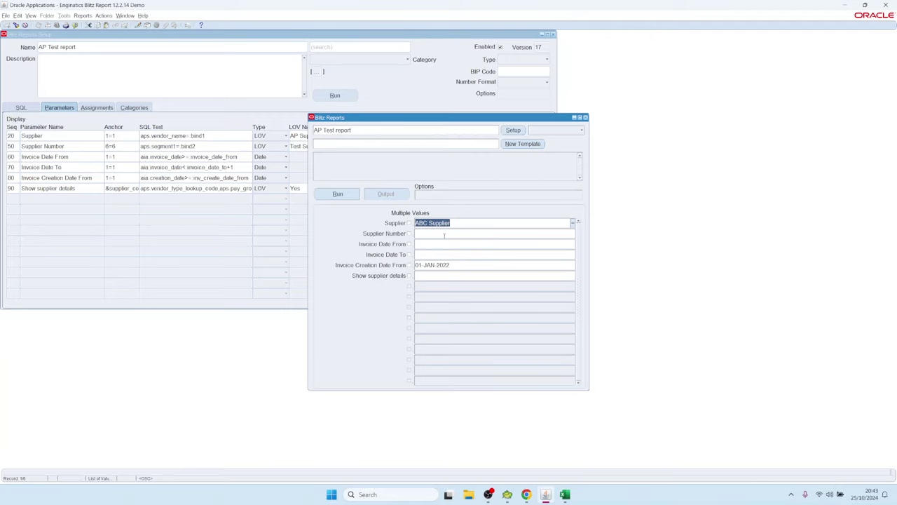
{"action": "type", "text": "A%"}
{"action": "key", "text": "Tab"}
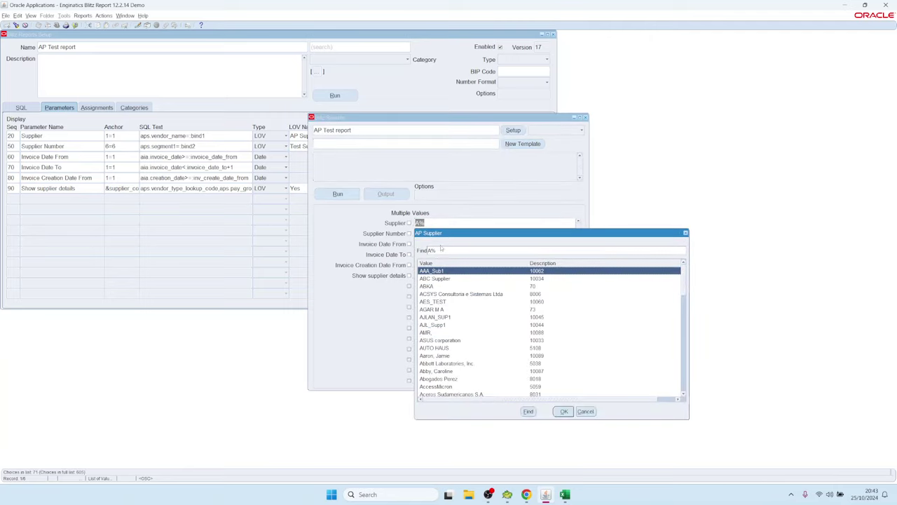
{"action": "double_click", "coordinate": [440, 279]}
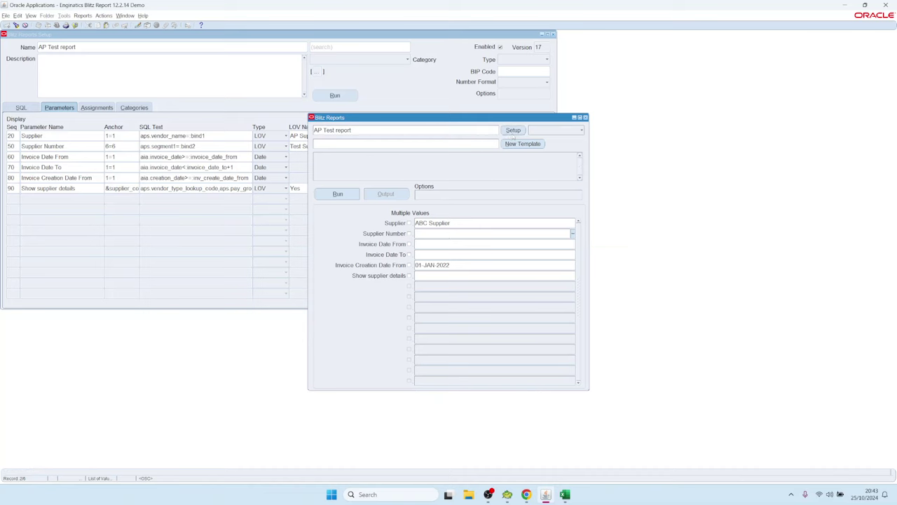
Step: Change the Supplier parameter's SQL text in the report setup to upper(aps.vendor_name) like upper(:bind1)
{"action": "left_click", "coordinate": [181, 135]}
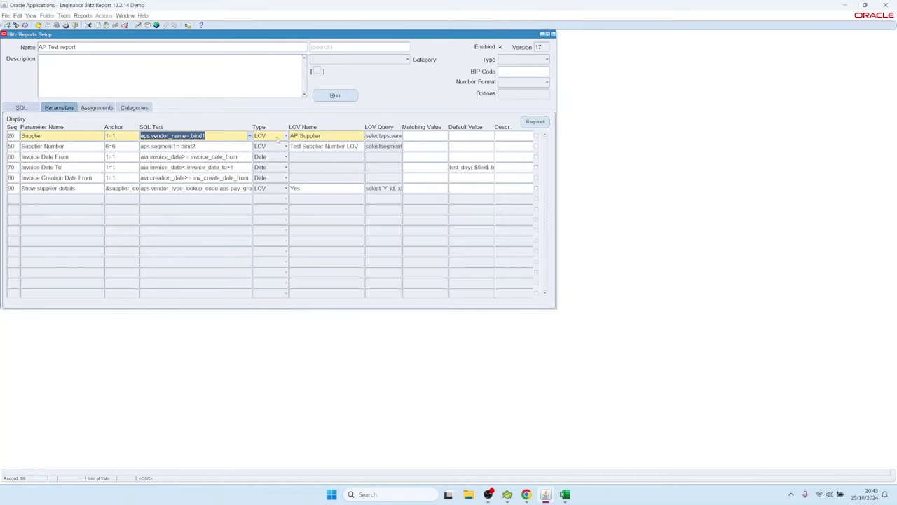
{"action": "left_click", "coordinate": [186, 136]}
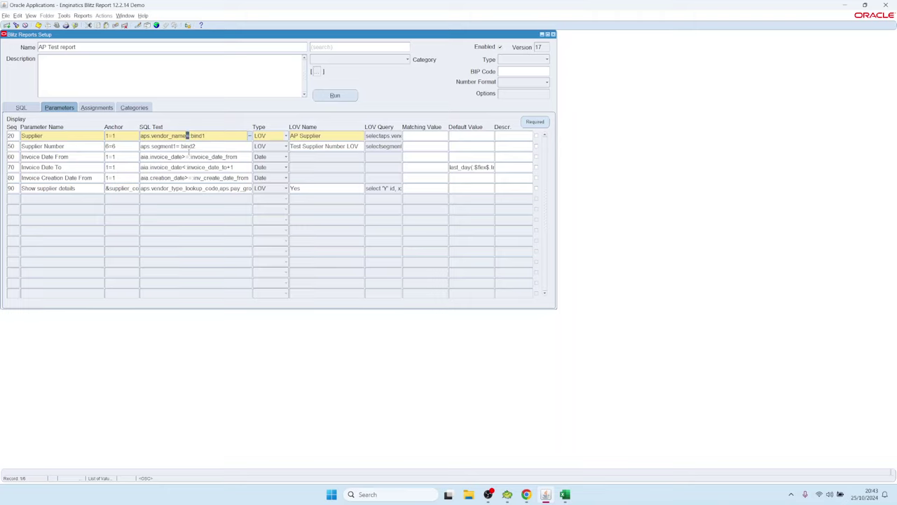
{"action": "type", "text": "like"}
{"action": "key", "text": "Home"}
{"action": "type", "text": "upper("}
{"action": "type", "text": ")"}
{"action": "type", "text": "upper("}
{"action": "key", "text": "End"}
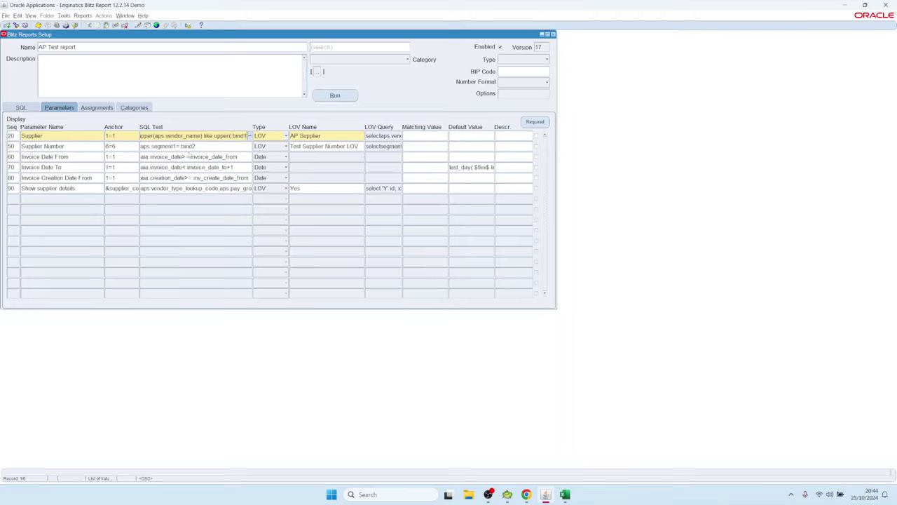
{"action": "type", "text": ")"}
Step: Rename the Supplier parameter as "Supplier like" and open the report's run window
{"action": "key", "text": "shift+Tab"}
{"action": "key", "text": "shift+Tab"}
{"action": "type", "text": "like"}
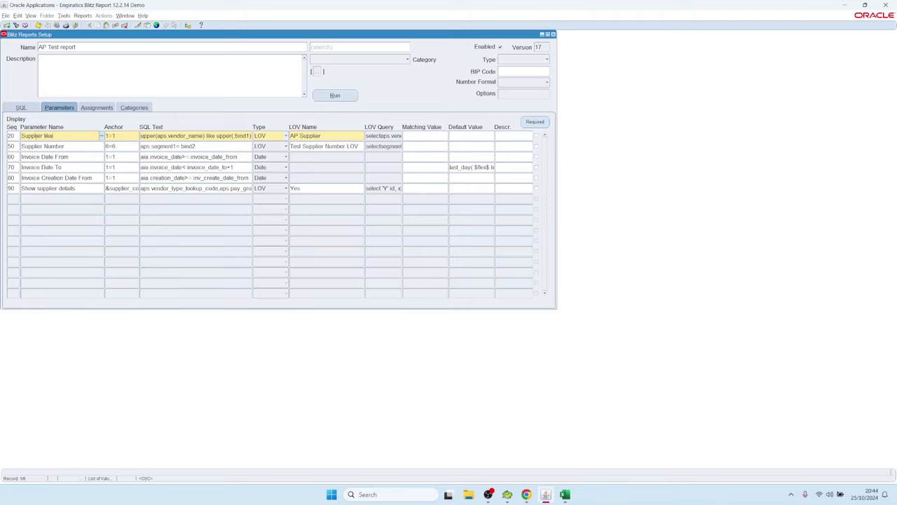
{"action": "key", "text": "shift+Home"}
{"action": "left_click", "coordinate": [344, 98]}
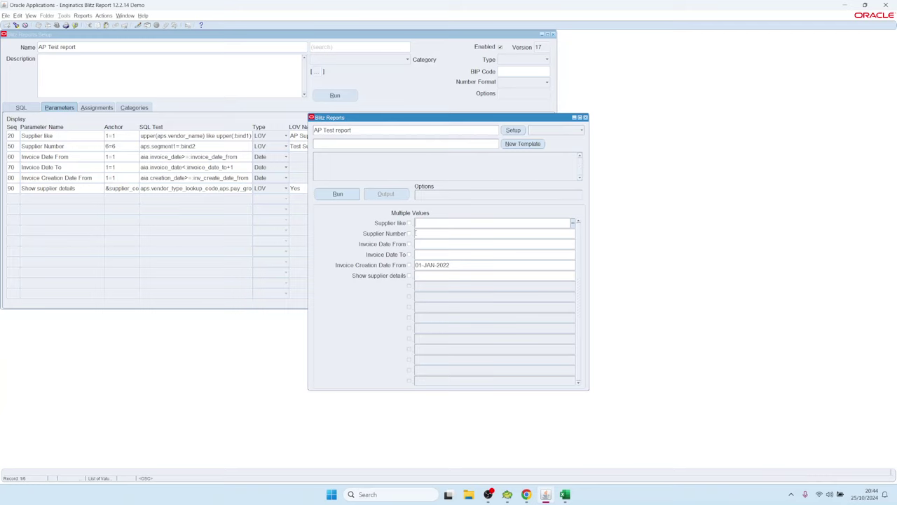
Step: Return to the report setup and review the shared AP Supplier LOV of the Supplier like parameter, closing it without changes
{"action": "left_click", "coordinate": [513, 130]}
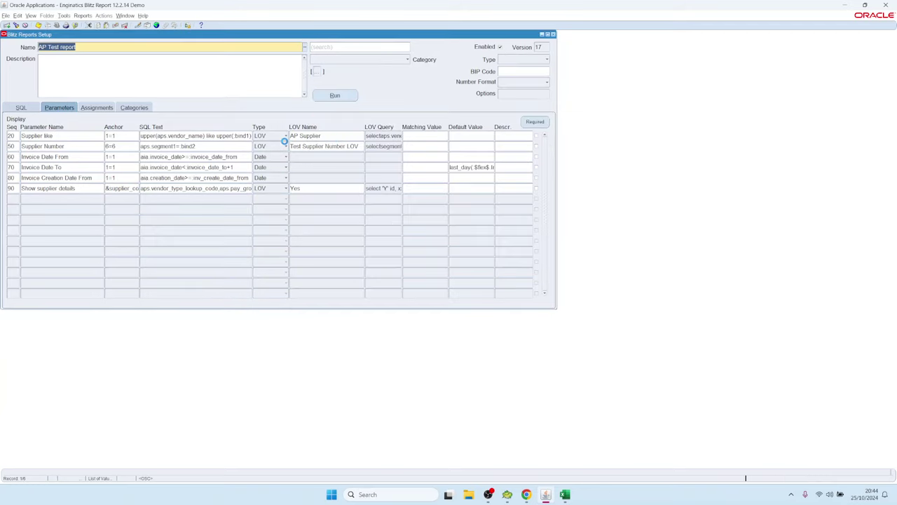
{"action": "double_click", "coordinate": [393, 135]}
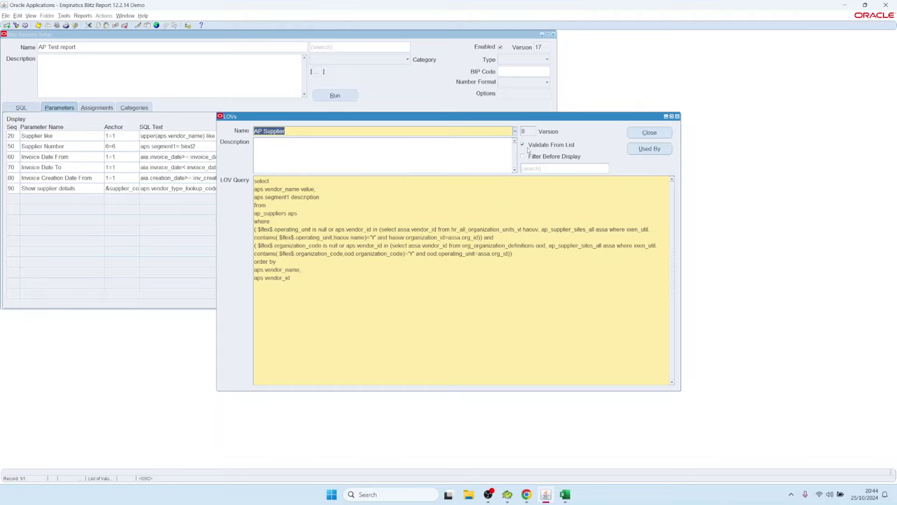
{"action": "left_click_drag", "start_coordinate": [309, 130], "coordinate": [249, 130]}
{"action": "left_click", "coordinate": [650, 133]}
Step: Change the Supplier like parameter's type to LOV custom and save its custom LOV with Validate From List disabled
{"action": "left_click", "coordinate": [270, 135]}
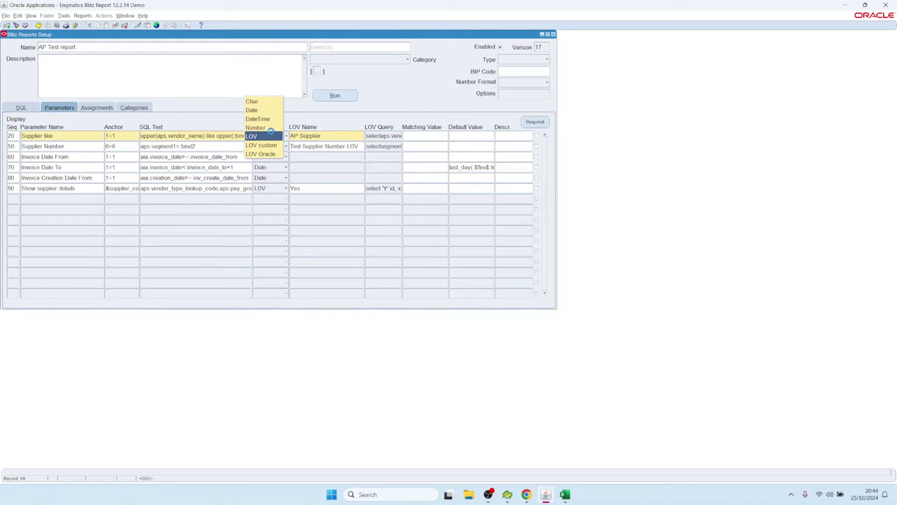
{"action": "left_click", "coordinate": [267, 145]}
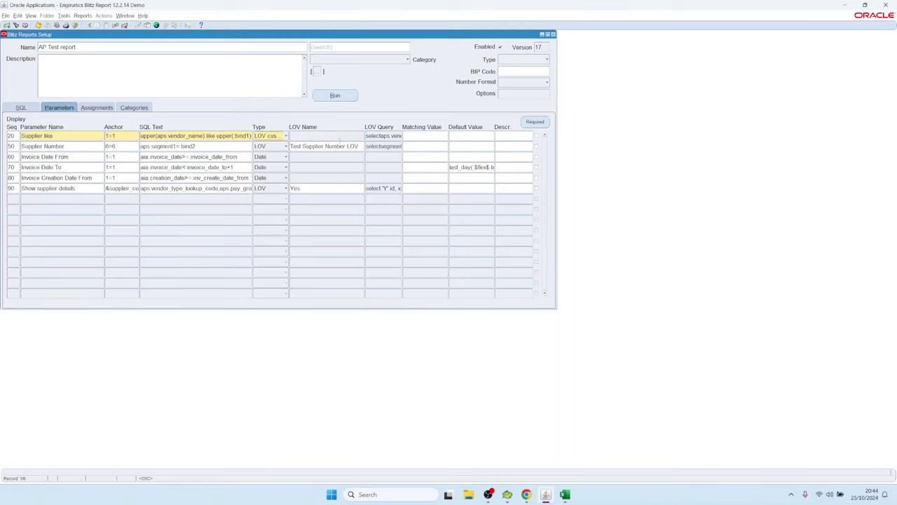
{"action": "double_click", "coordinate": [389, 137]}
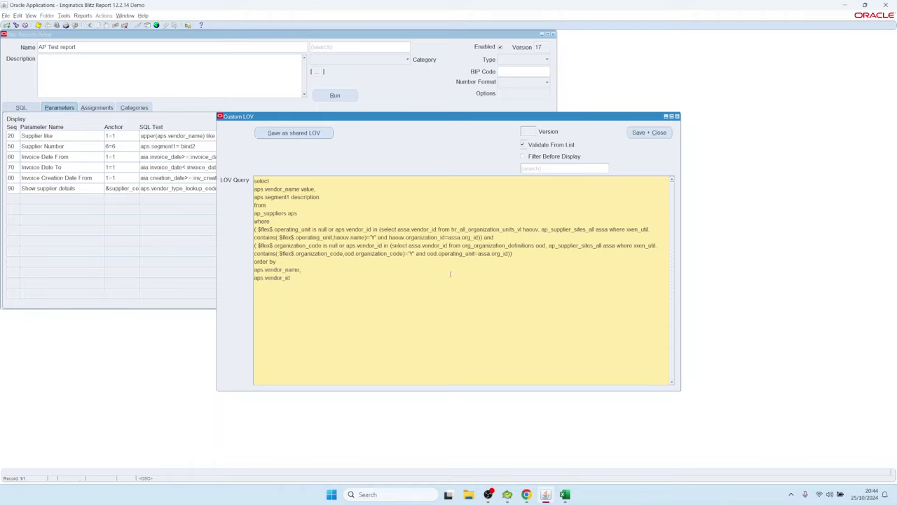
{"action": "left_click", "coordinate": [522, 144]}
{"action": "left_click", "coordinate": [649, 133]}
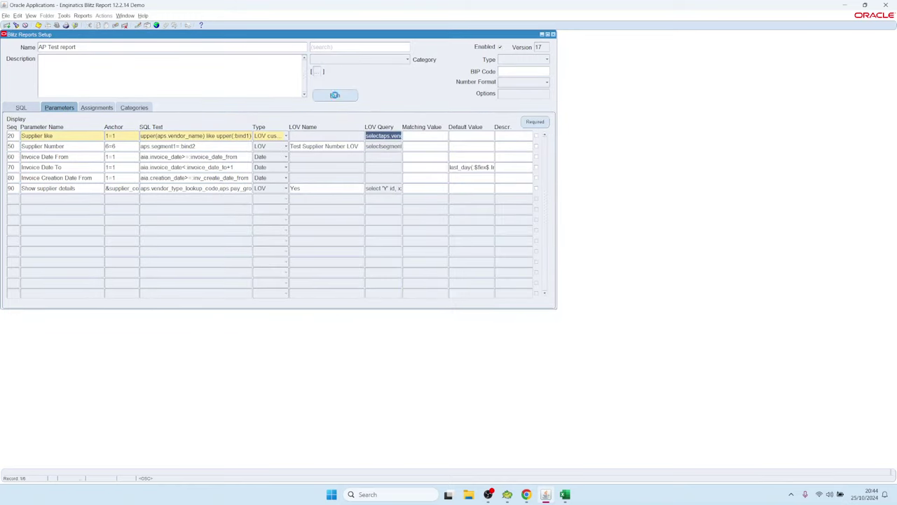
Step: Run AP Test report with Supplier like set to a%
{"action": "left_click", "coordinate": [335, 96]}
{"action": "type", "text": "a"}
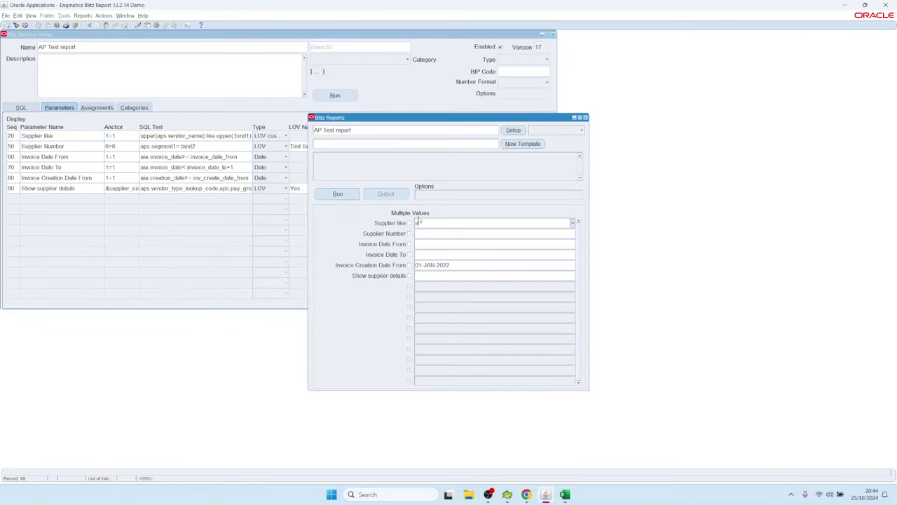
{"action": "type", "text": "%"}
{"action": "left_click", "coordinate": [340, 194]}
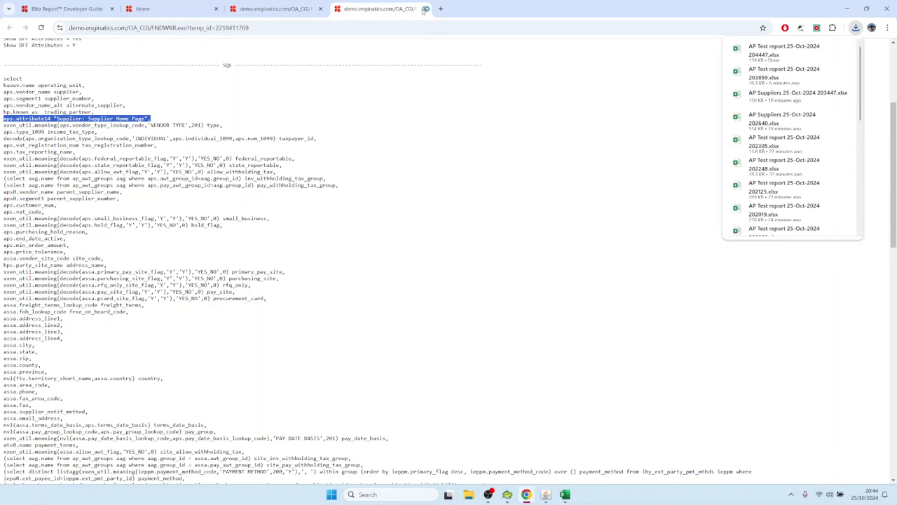
Step: Close the two leftover report output pages in Chrome and switch to the newest AP Test report workbook in Excel
{"action": "left_click", "coordinate": [424, 8]}
{"action": "left_click", "coordinate": [320, 9]}
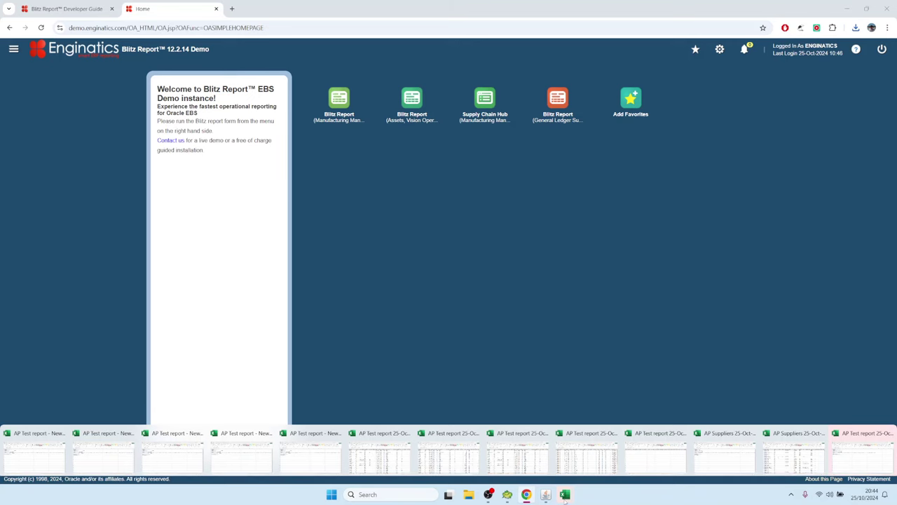
{"action": "mouse_move", "coordinate": [565, 499]}
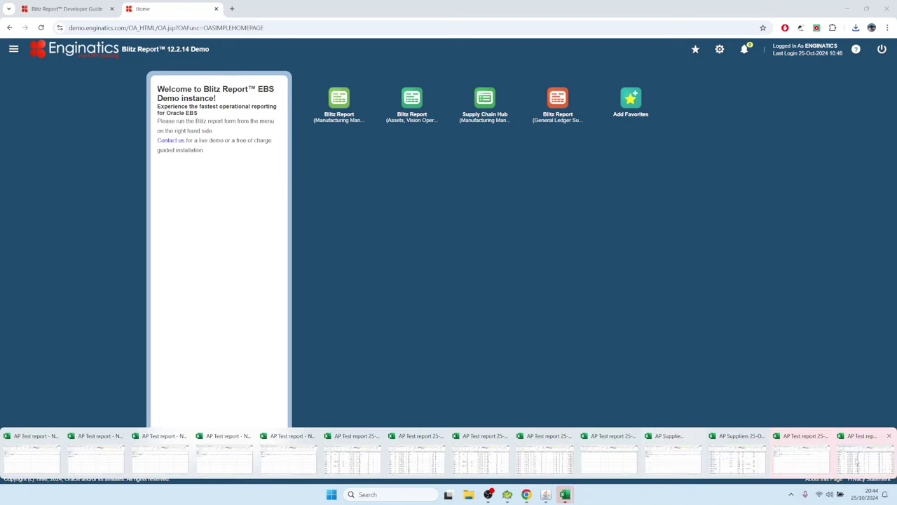
{"action": "left_click", "coordinate": [841, 460]}
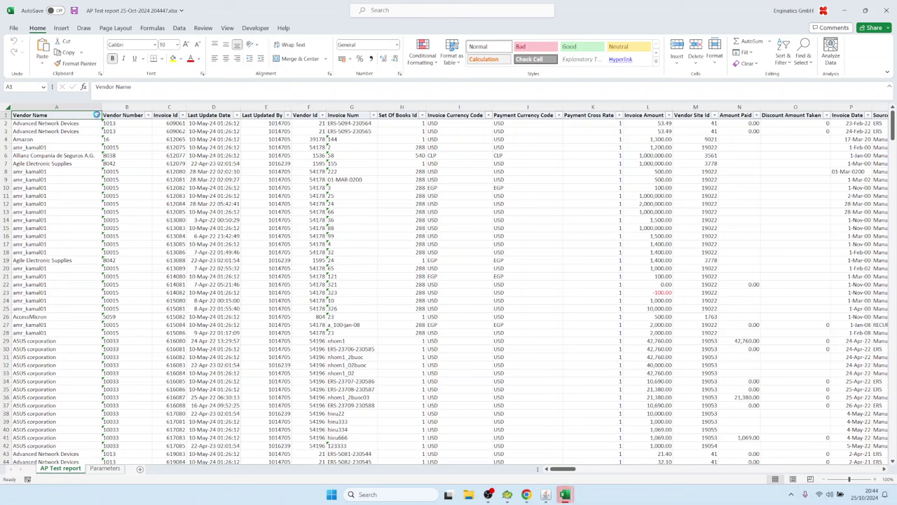
Step: Examine the Vendor Name filter values in the a% report output and leave the list without filtering
{"action": "left_click", "coordinate": [98, 115]}
{"action": "scroll", "coordinate": [63, 335], "scroll_direction": "down", "scroll_amount": 3}
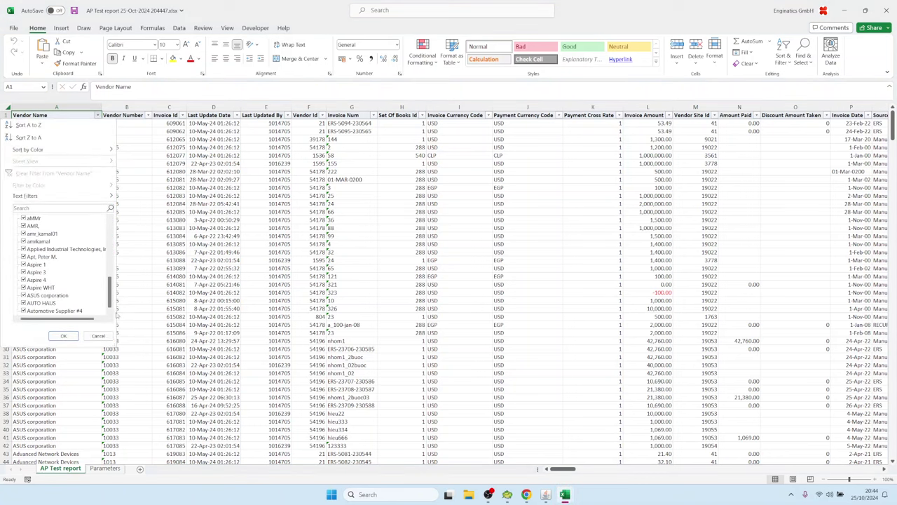
{"action": "scroll", "coordinate": [63, 336], "scroll_direction": "up", "scroll_amount": 3}
{"action": "left_click", "coordinate": [98, 335]}
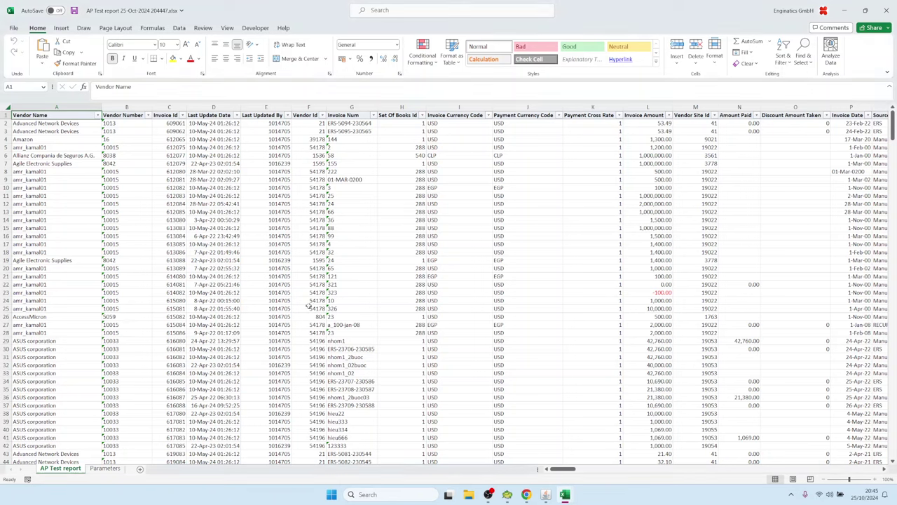
Step: Switch back to Oracle Applications and choose 3M Health Care from the Supplier like list of values
{"action": "left_click", "coordinate": [546, 494]}
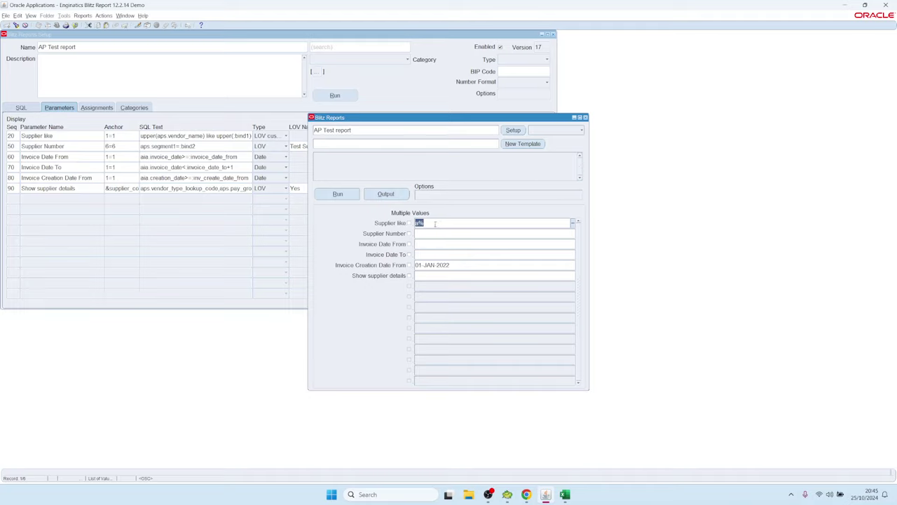
{"action": "key", "text": "Tab"}
{"action": "double_click", "coordinate": [461, 223]}
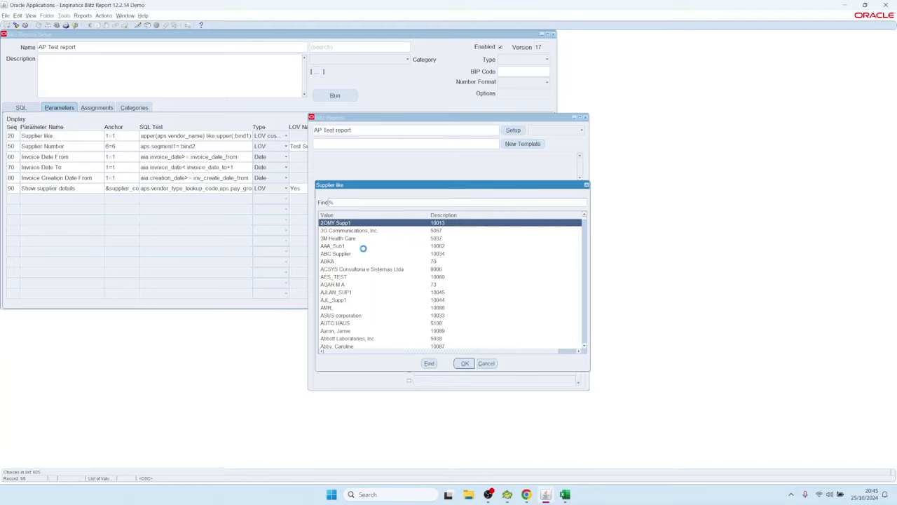
{"action": "double_click", "coordinate": [341, 239]}
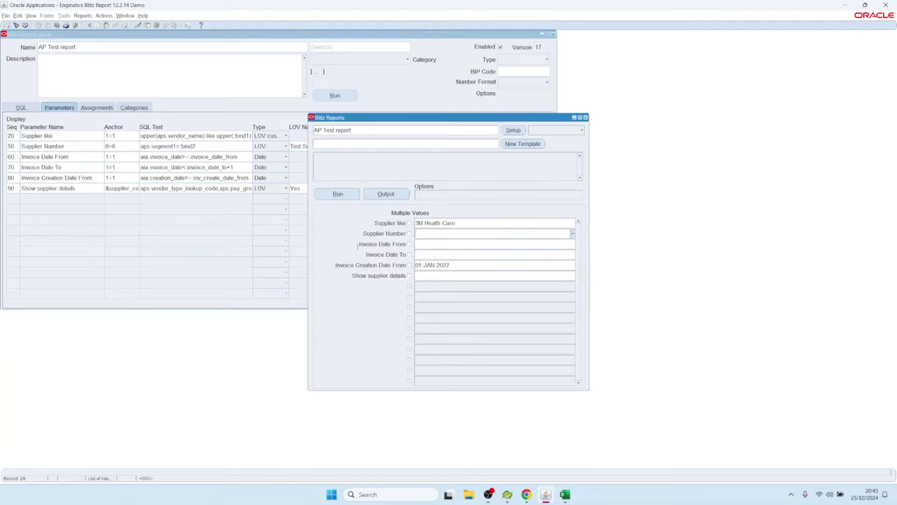
Step: Set Supplier like to a%,b% with multiple values enabled and run the report
{"action": "left_click", "coordinate": [462, 223]}
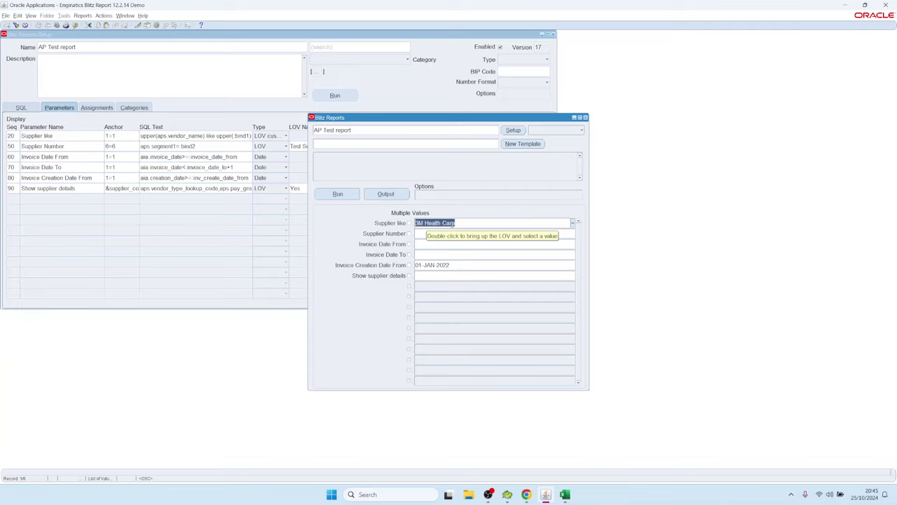
{"action": "type", "text": "a"}
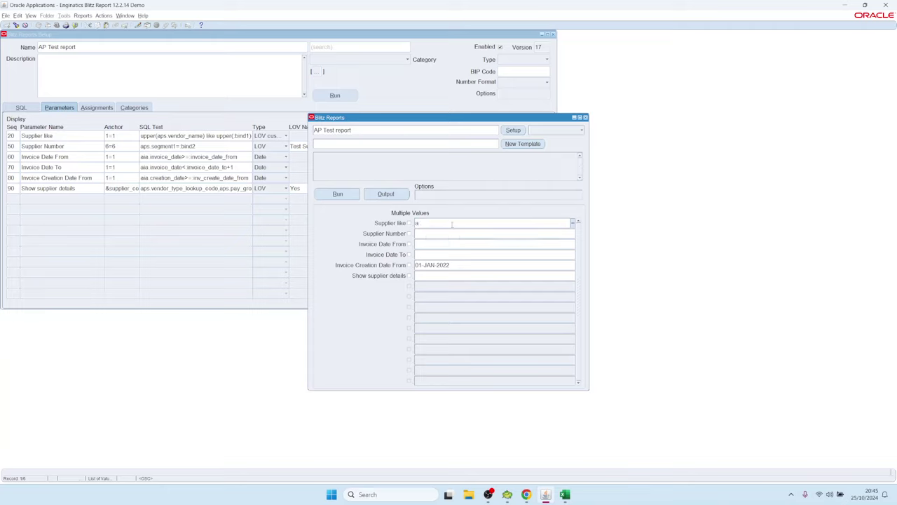
{"action": "type", "text": "%,b%"}
{"action": "left_click", "coordinate": [409, 223]}
{"action": "left_click", "coordinate": [337, 193]}
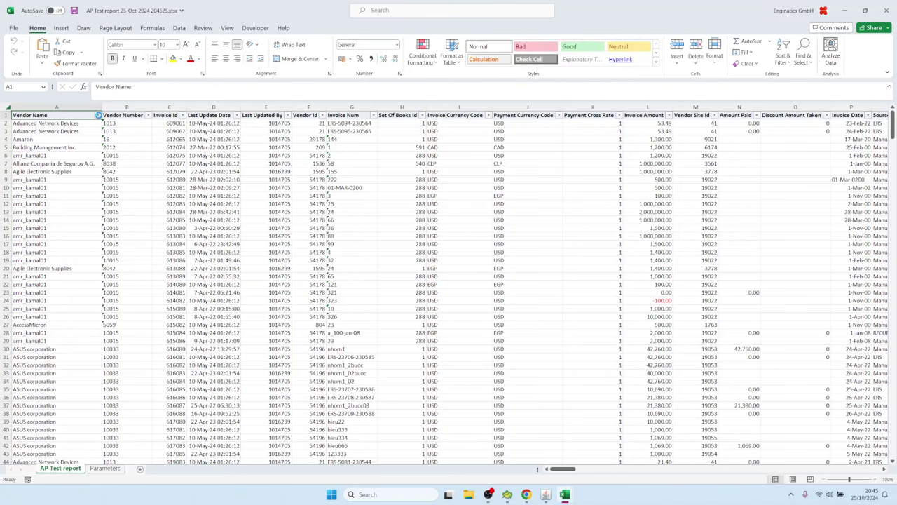
Step: Examine the Vendor Name filter values in the new Excel output for both name patterns, then leave the list without filtering
{"action": "left_click", "coordinate": [98, 115]}
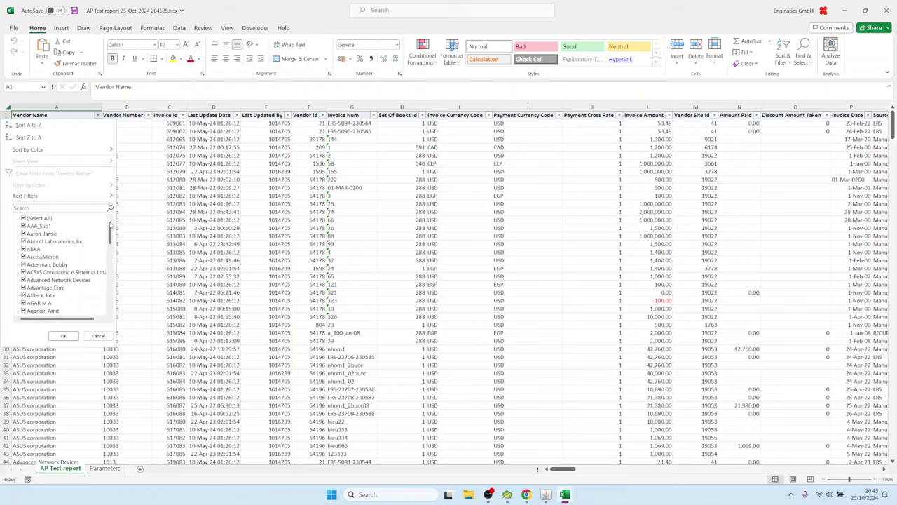
{"action": "left_click_drag", "start_coordinate": [110, 228], "coordinate": [111, 297]}
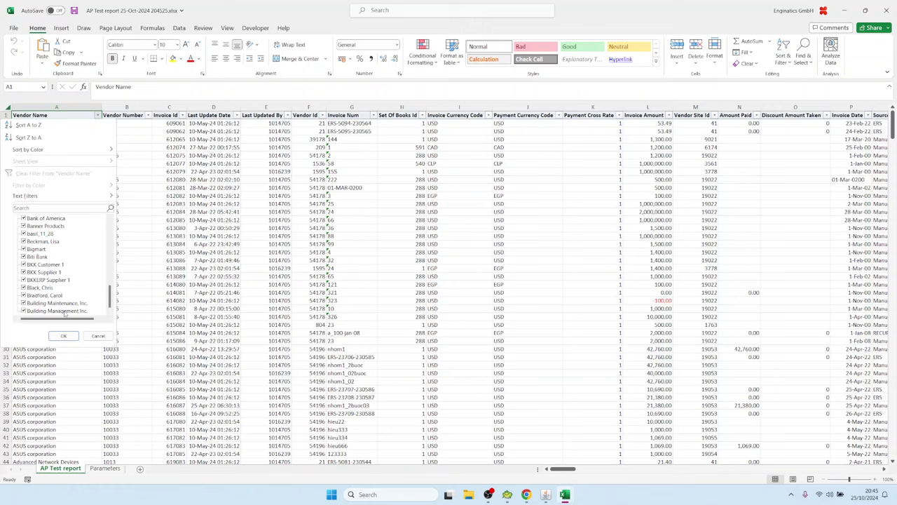
{"action": "left_click", "coordinate": [98, 336]}
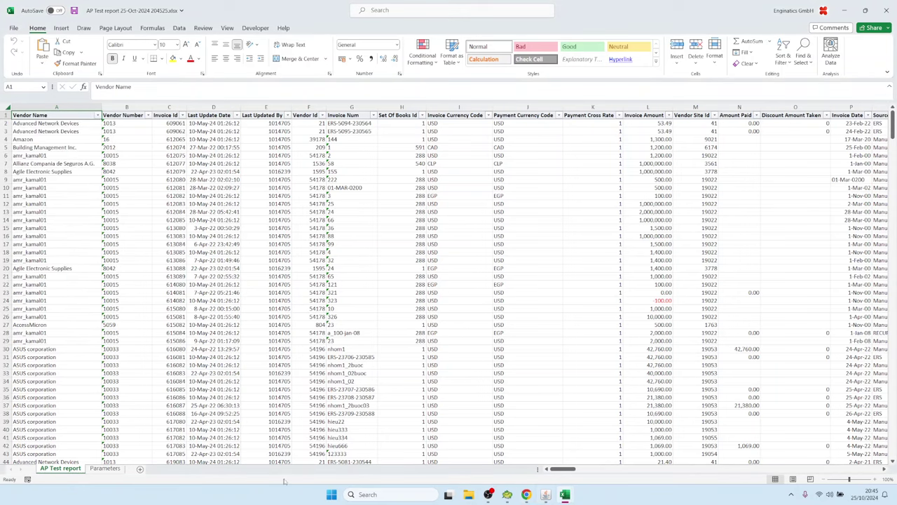
Step: Inspect the executed SQL on the Parameters sheet, focusing on the bracketed vendor name like conditions, and leave the cell unedited
{"action": "left_click", "coordinate": [105, 468]}
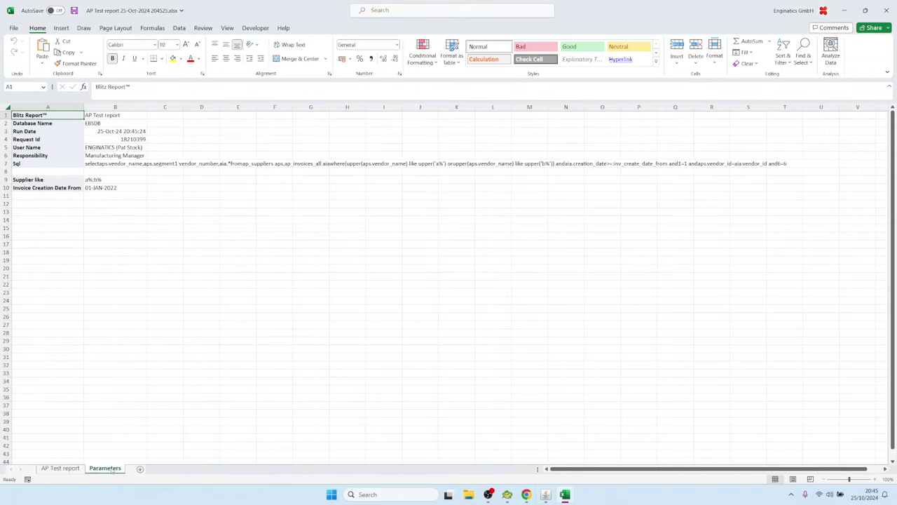
{"action": "double_click", "coordinate": [104, 166]}
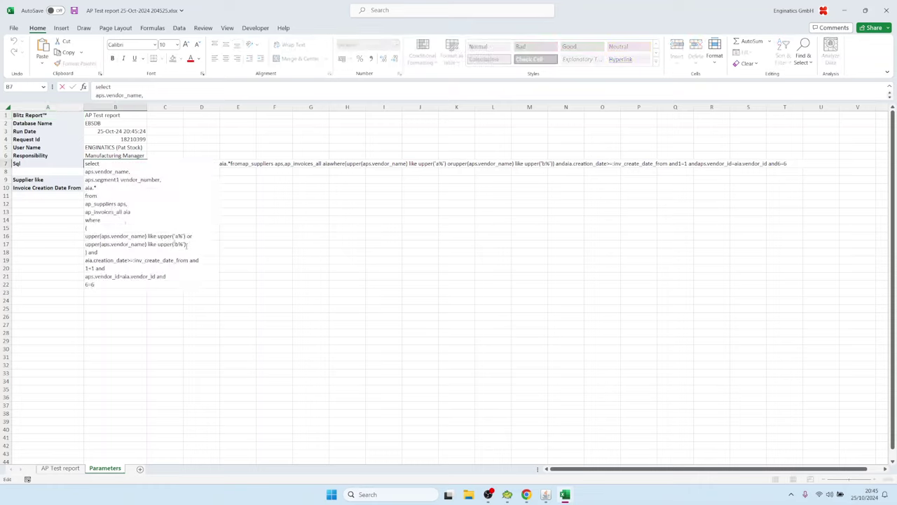
{"action": "left_click_drag", "start_coordinate": [187, 245], "coordinate": [65, 237]}
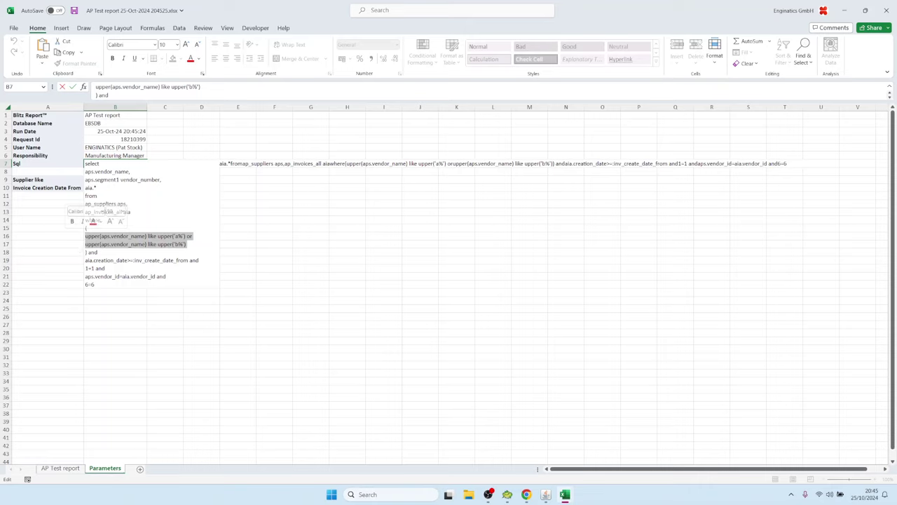
{"action": "left_click", "coordinate": [148, 245]}
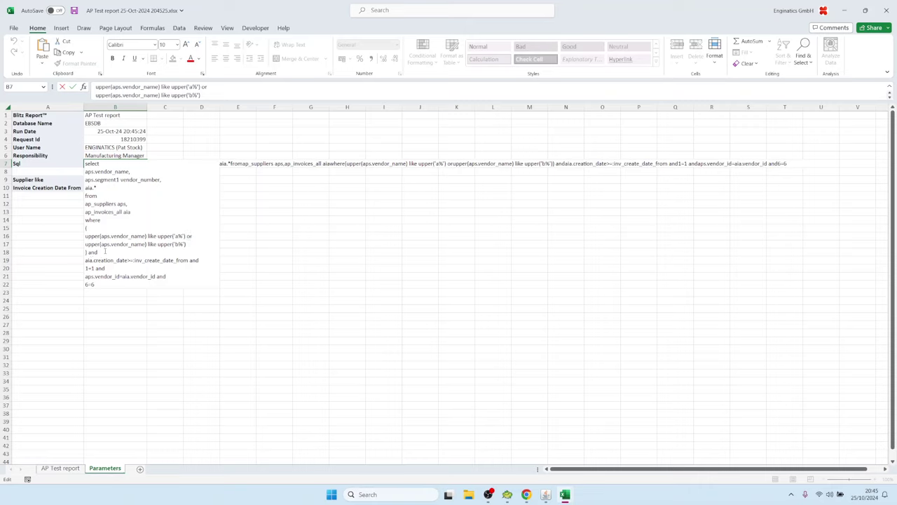
{"action": "left_click_drag", "start_coordinate": [99, 252], "coordinate": [77, 227]}
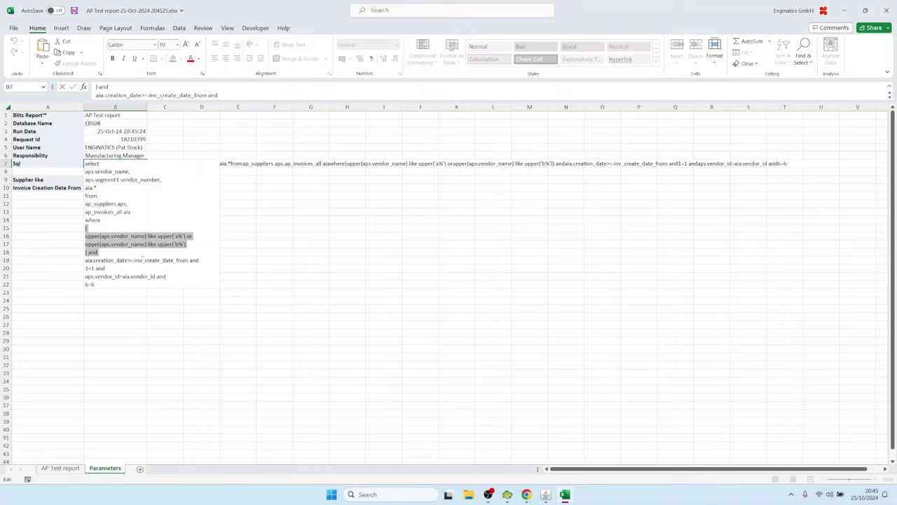
{"action": "key", "text": "Escape"}
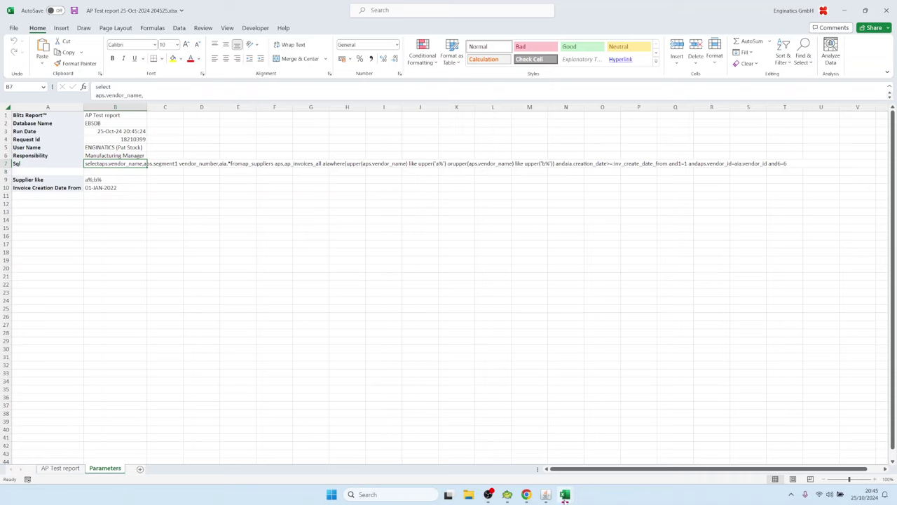
Step: Switch back to Oracle Applications and examine the Supplier like parameter's custom LOV query, focusing on its :$flex$.operating_unit reference
{"action": "left_click", "coordinate": [547, 494]}
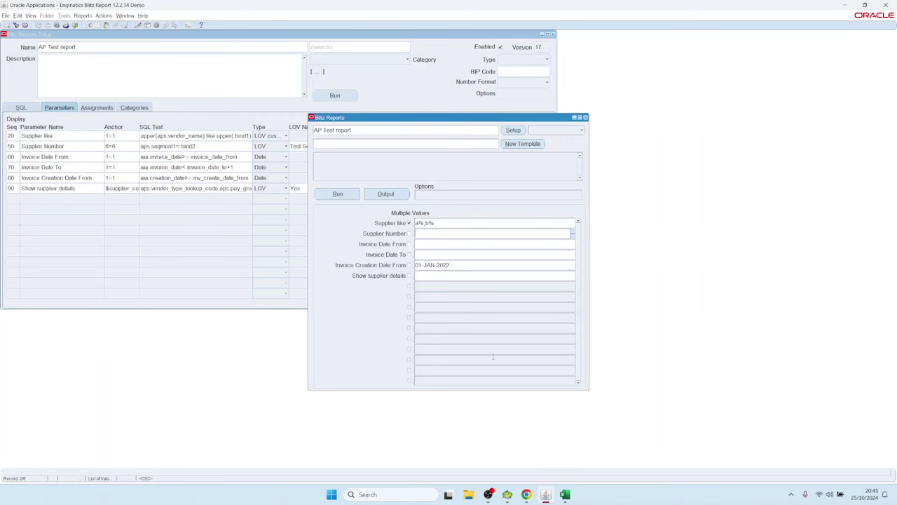
{"action": "left_click", "coordinate": [514, 130]}
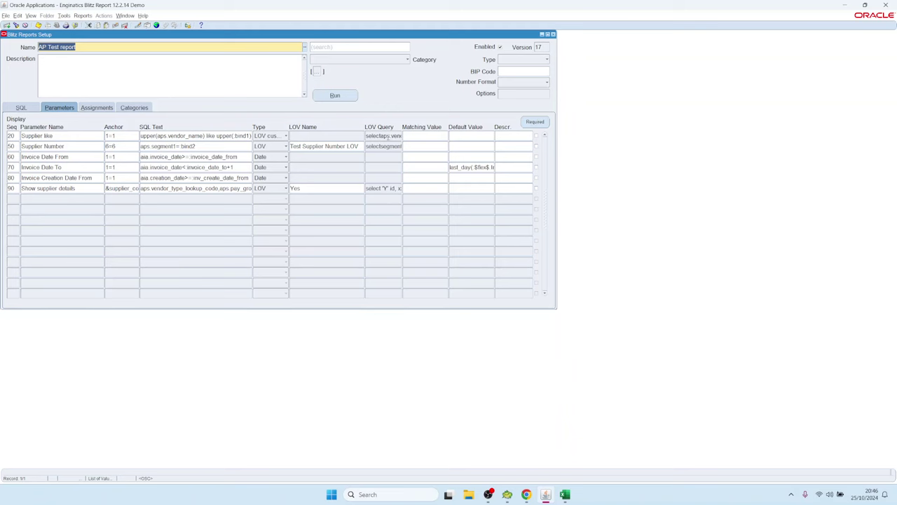
{"action": "left_click", "coordinate": [382, 135]}
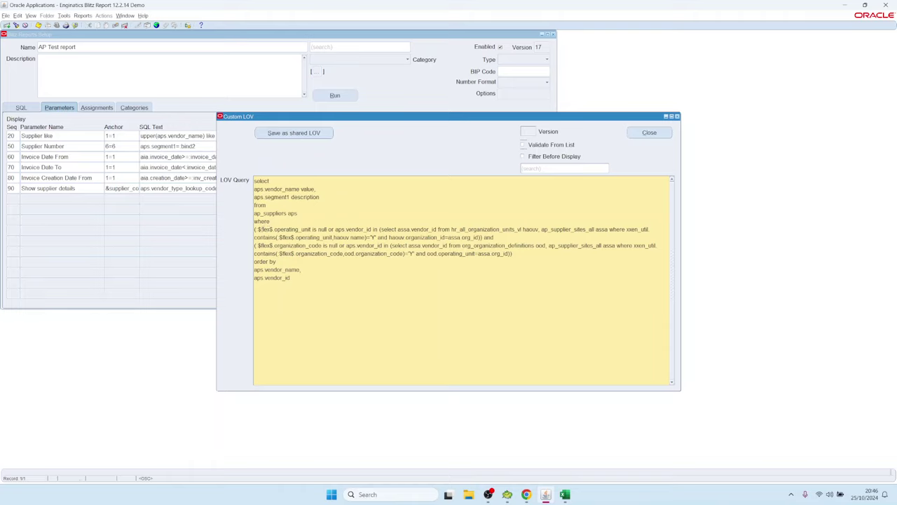
{"action": "left_click_drag", "start_coordinate": [256, 180], "coordinate": [257, 229]}
{"action": "left_click", "coordinate": [261, 237]}
{"action": "double_click", "coordinate": [262, 229]}
{"action": "left_click_drag", "start_coordinate": [273, 229], "coordinate": [311, 230]}
{"action": "left_click_drag", "start_coordinate": [258, 229], "coordinate": [271, 230]}
Step: Review the LOV query's operating unit condition in an enlarged editor, then close the editor and the custom LOV without changes
{"action": "key", "text": "ctrl+e"}
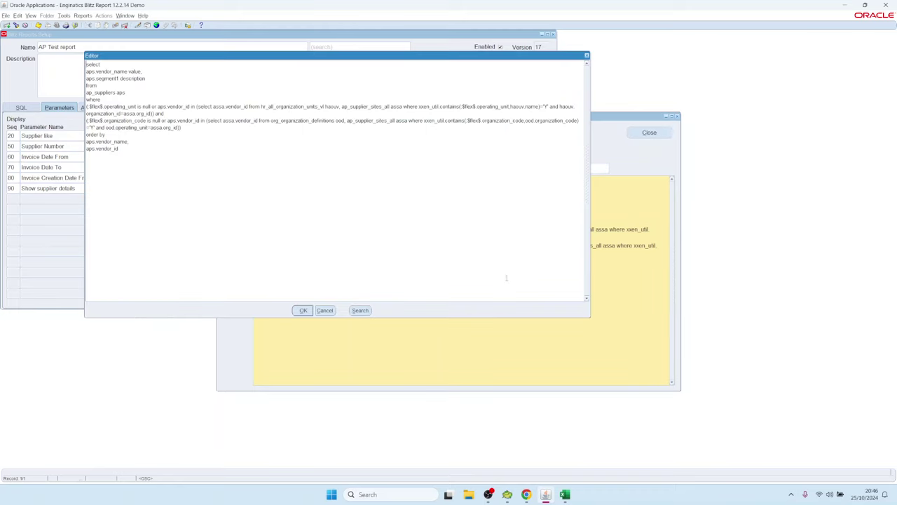
{"action": "left_click_drag", "start_coordinate": [591, 319], "coordinate": [813, 377]}
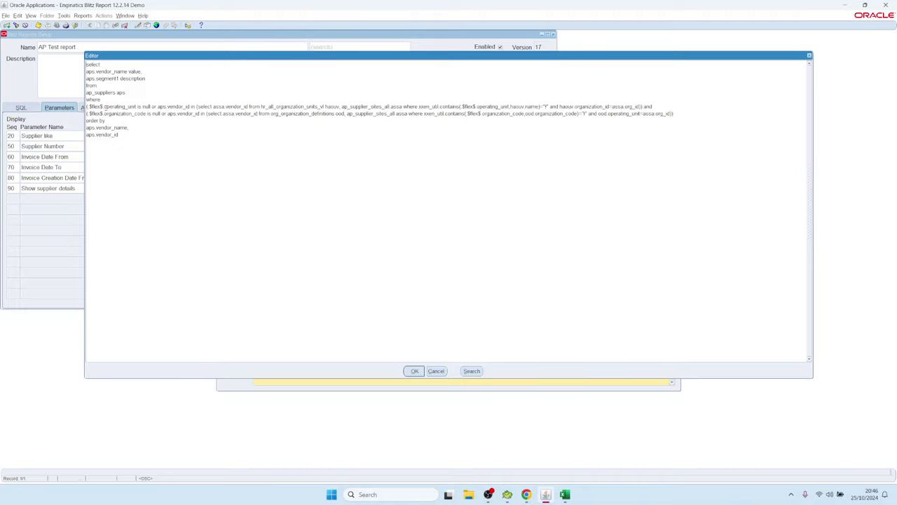
{"action": "left_click_drag", "start_coordinate": [103, 107], "coordinate": [151, 106]}
{"action": "left_click_drag", "start_coordinate": [213, 106], "coordinate": [563, 106]}
{"action": "left_click", "coordinate": [436, 370]}
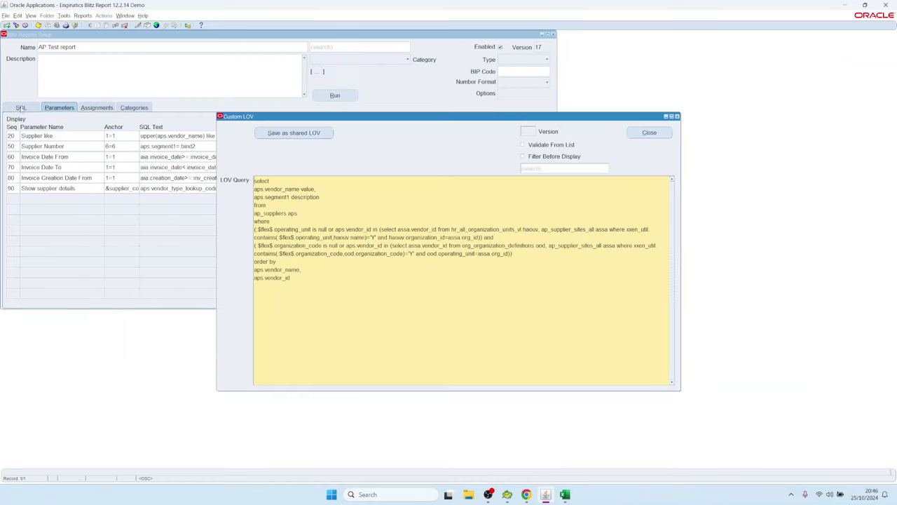
{"action": "left_click", "coordinate": [649, 133]}
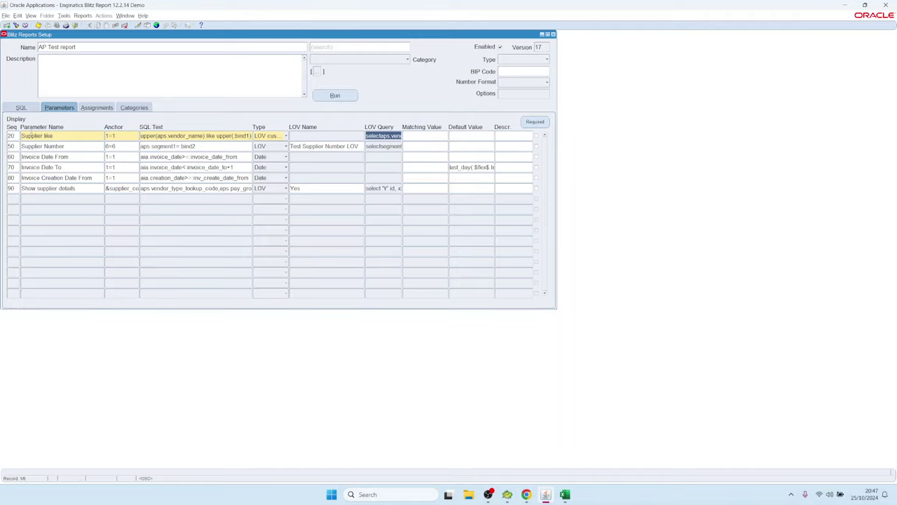
Step: Copy the AP Test report's SQL, switch to Toad for Oracle, and replace the editor's contents with it
{"action": "left_click", "coordinate": [21, 108]}
{"action": "key", "text": "ctrl+c"}
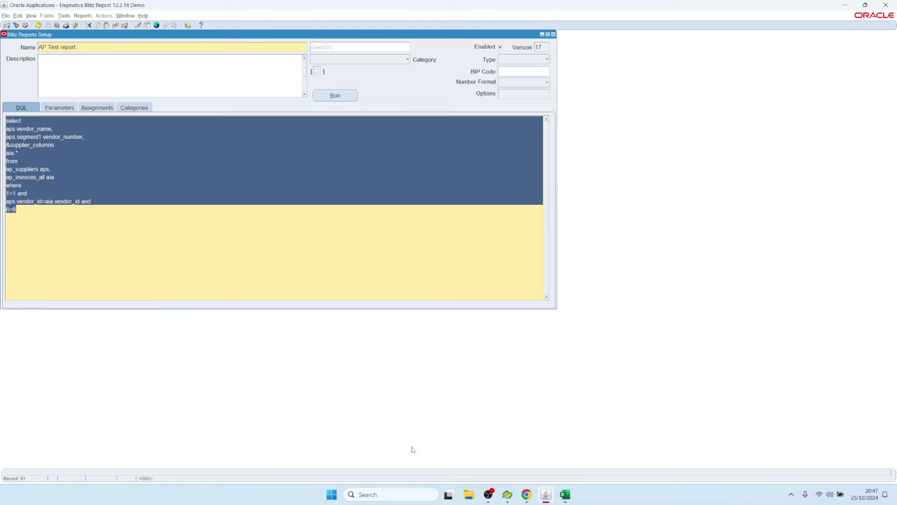
{"action": "left_click", "coordinate": [506, 494]}
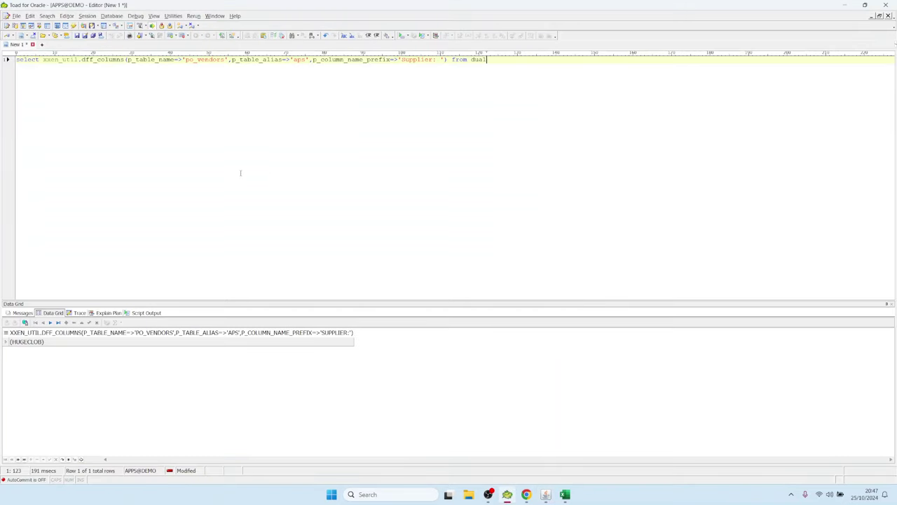
{"action": "key", "text": "ctrl+a"}
{"action": "key", "text": "ctrl+v"}
Step: Add hr_operating_units hou, as a new first line of the query's from clause
{"action": "key", "text": "Up"}
{"action": "key", "text": "Up"}
{"action": "key", "text": "Up"}
{"action": "key", "text": "Up"}
{"action": "key", "text": "Up"}
{"action": "key", "text": "Up"}
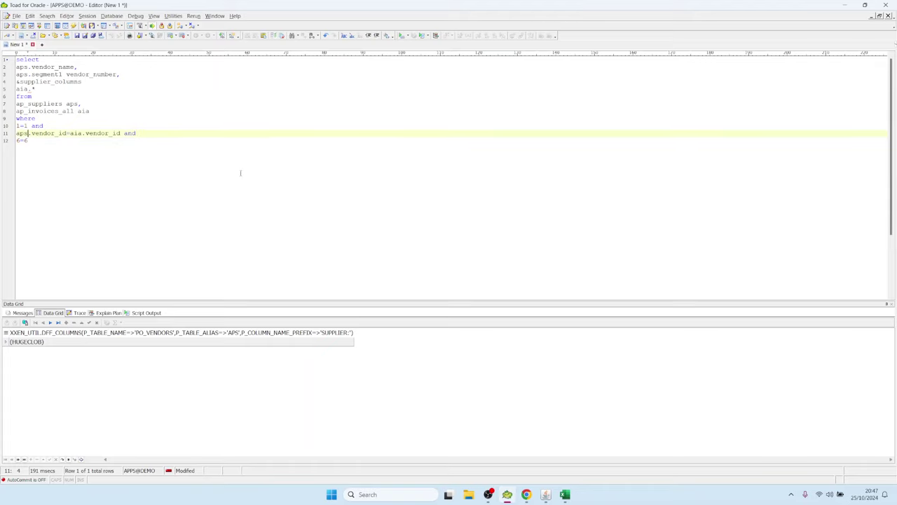
{"action": "key", "text": "End"}
{"action": "key", "text": "Return"}
{"action": "type", "text": "hr_operating_units hou,"}
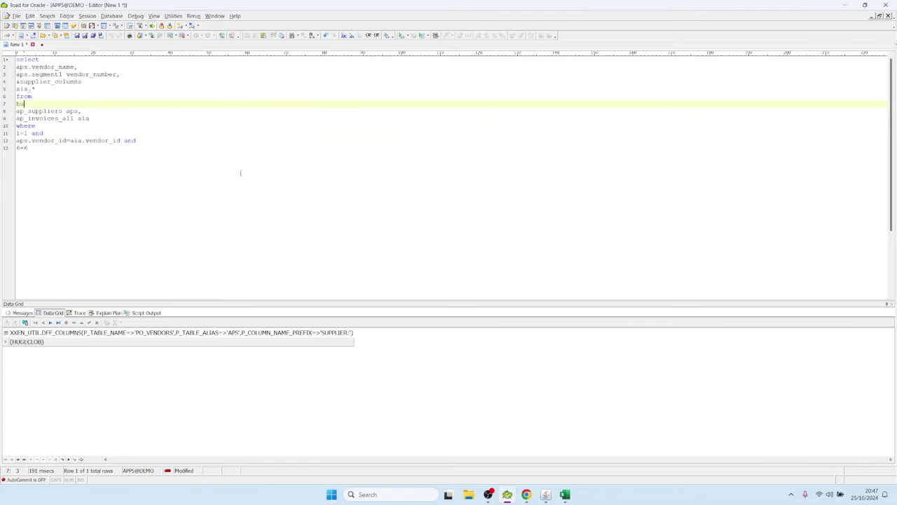
Step: Add the join condition hou.organization_id=aia.org_id and on a new line below 1=1 in the where clause
{"action": "key", "text": "Down"}
{"action": "key", "text": "Down"}
{"action": "key", "text": "Down"}
{"action": "key", "text": "Down"}
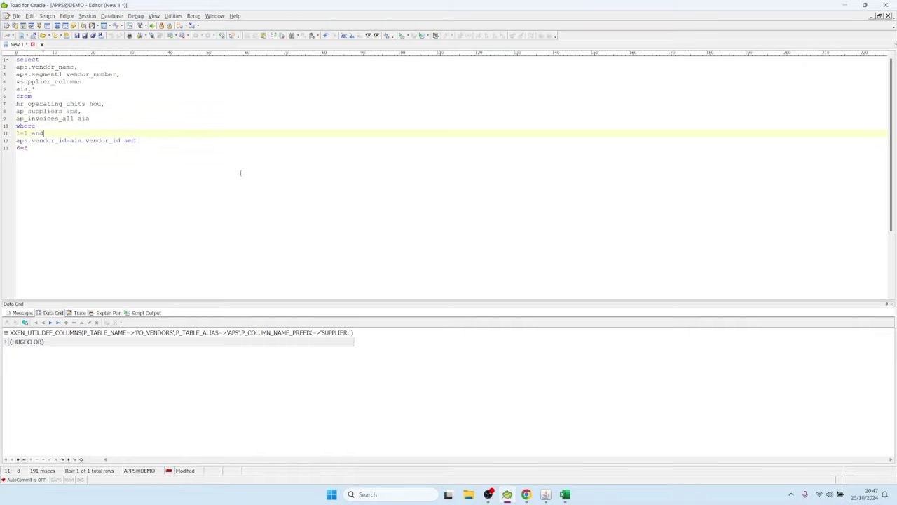
{"action": "key", "text": "Return"}
{"action": "type", "text": "hou"}
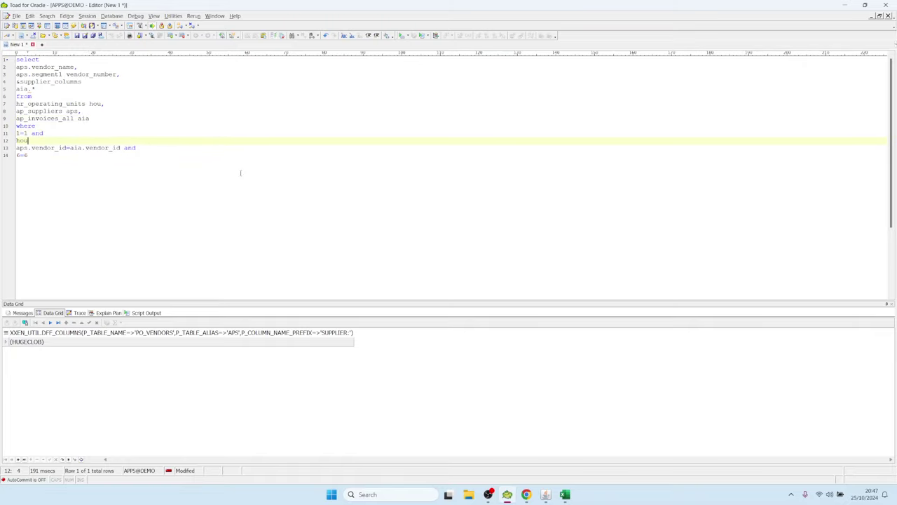
{"action": "type", "text": ".organization_id"}
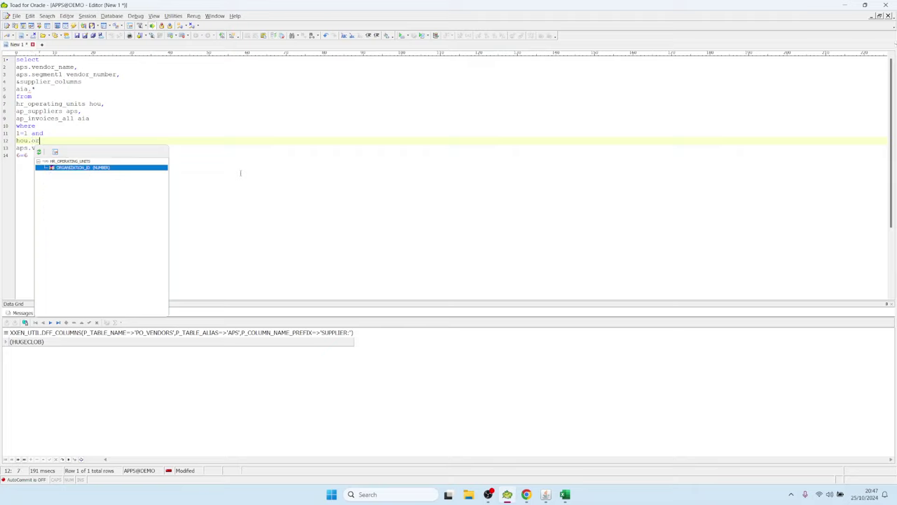
{"action": "key", "text": "Return"}
{"action": "type", "text": "=aps."}
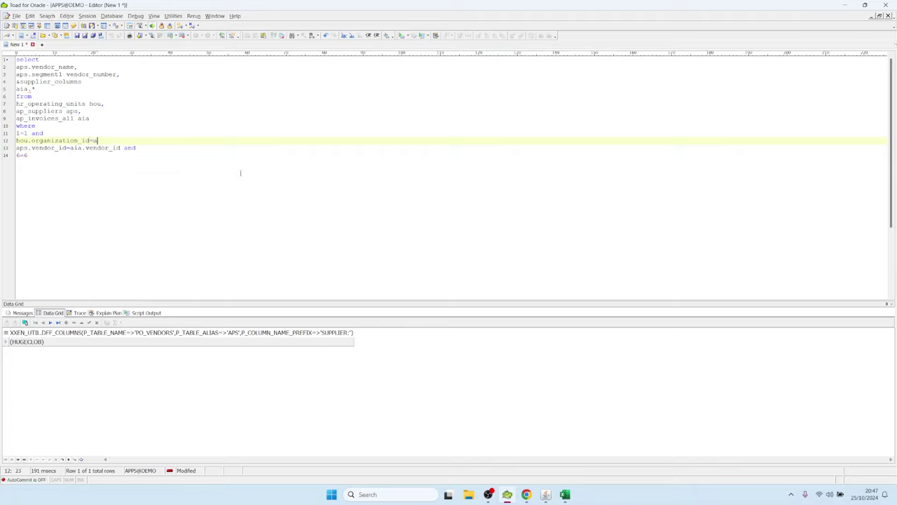
{"action": "type", "text": "or"}
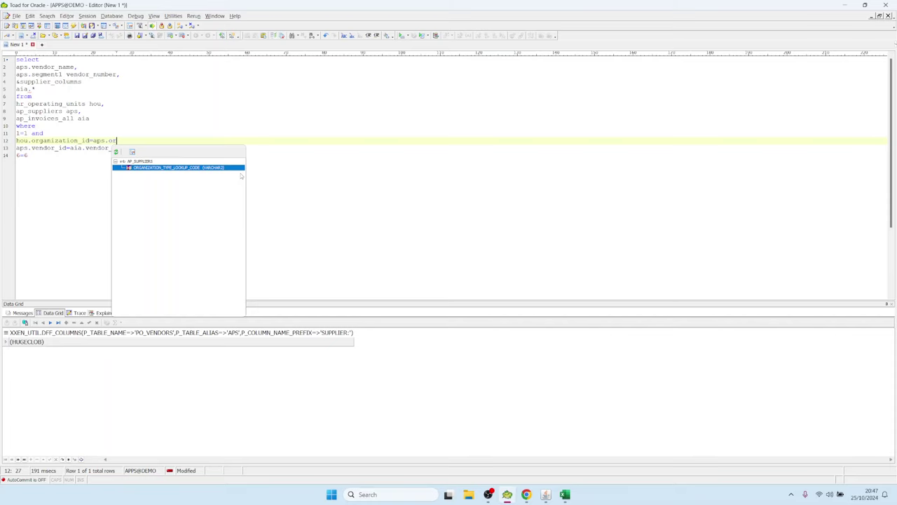
{"action": "key", "text": "BackSpace"}
{"action": "key", "text": "BackSpace"}
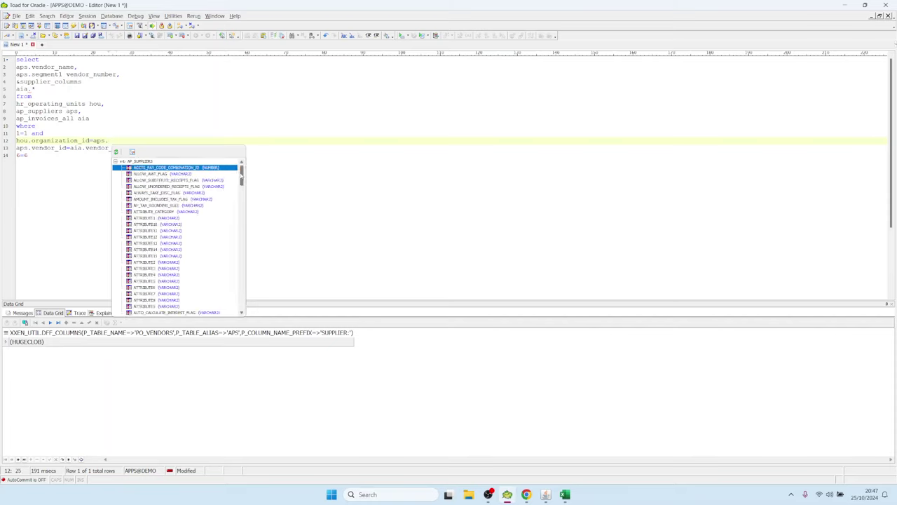
{"action": "key", "text": "BackSpace"}
{"action": "key", "text": "BackSpace"}
{"action": "key", "text": "BackSpace"}
{"action": "type", "text": "ia"}
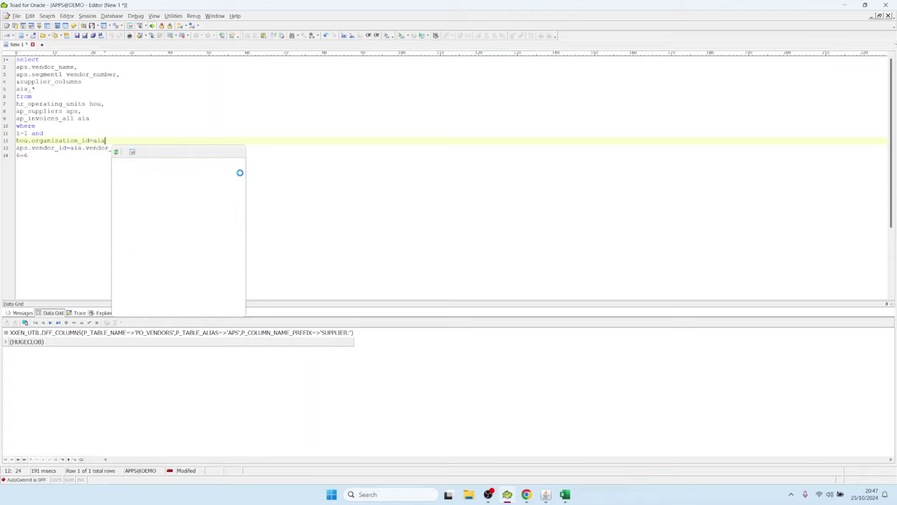
{"action": "type", "text": ".or"}
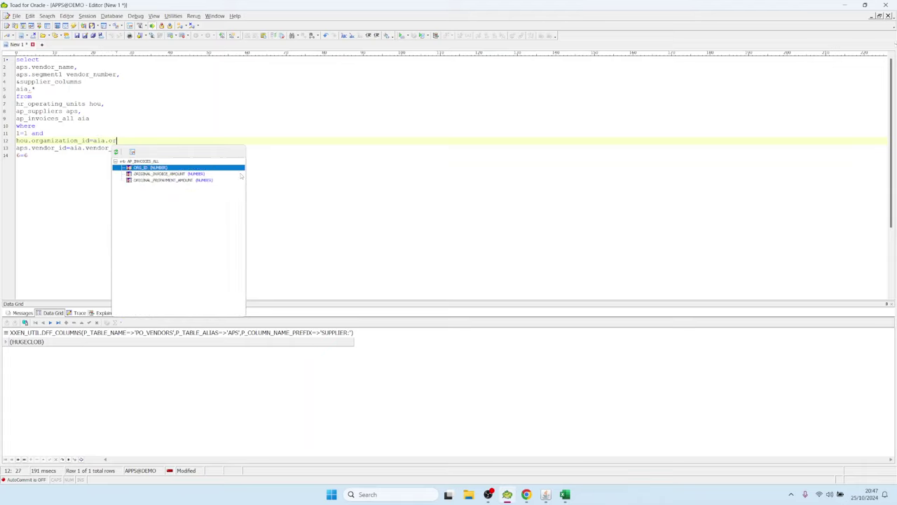
{"action": "type", "text": "g_id and"}
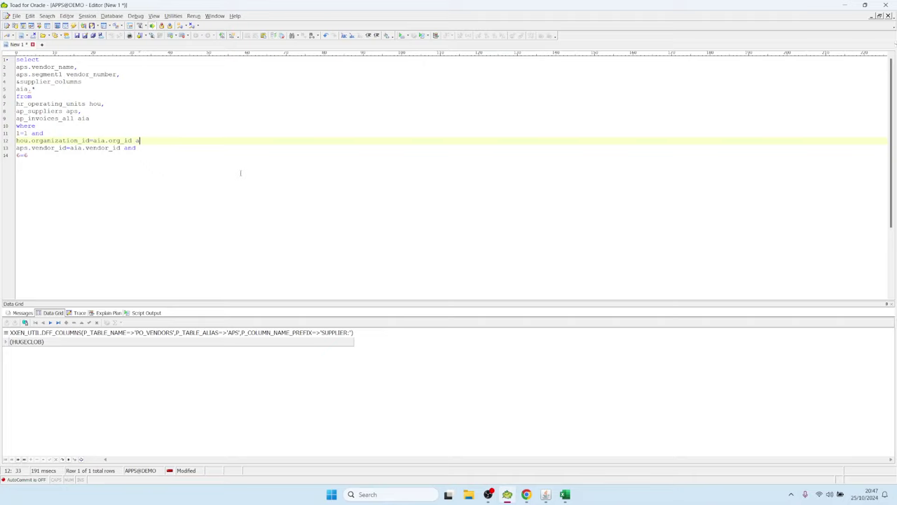
Step: Copy the entire edited query
{"action": "key", "text": "Down"}
{"action": "key", "text": "Down"}
{"action": "key", "text": "shift+Up"}
{"action": "key", "text": "shift+Up"}
{"action": "key", "text": "shift+Up"}
{"action": "key", "text": "shift+Up"}
{"action": "key", "text": "shift+Up"}
{"action": "key", "text": "shift+Up"}
{"action": "key", "text": "shift+Up"}
{"action": "key", "text": "shift+Up"}
{"action": "key", "text": "shift+Up"}
{"action": "key", "text": "shift+Up"}
{"action": "key", "text": "shift+Up"}
{"action": "key", "text": "shift+Up"}
{"action": "key", "text": "shift+Up"}
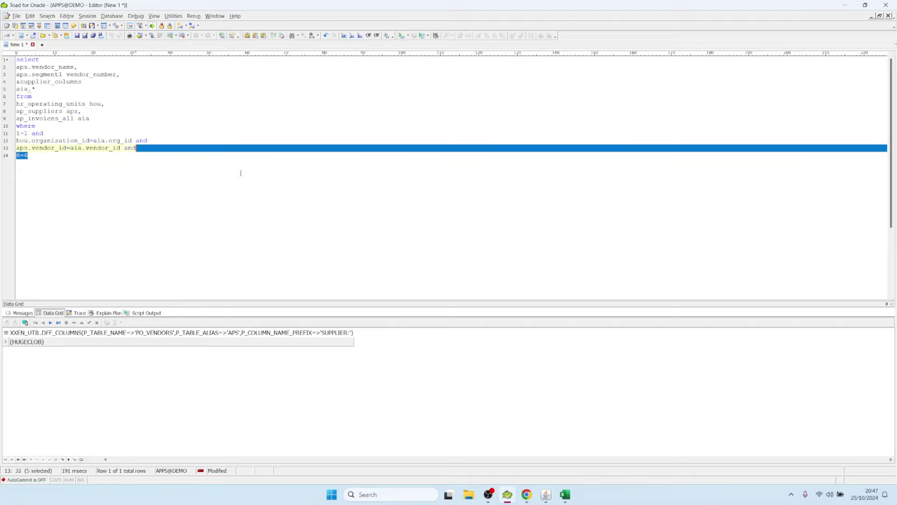
{"action": "key", "text": "shift+Home"}
{"action": "key", "text": "ctrl+c"}
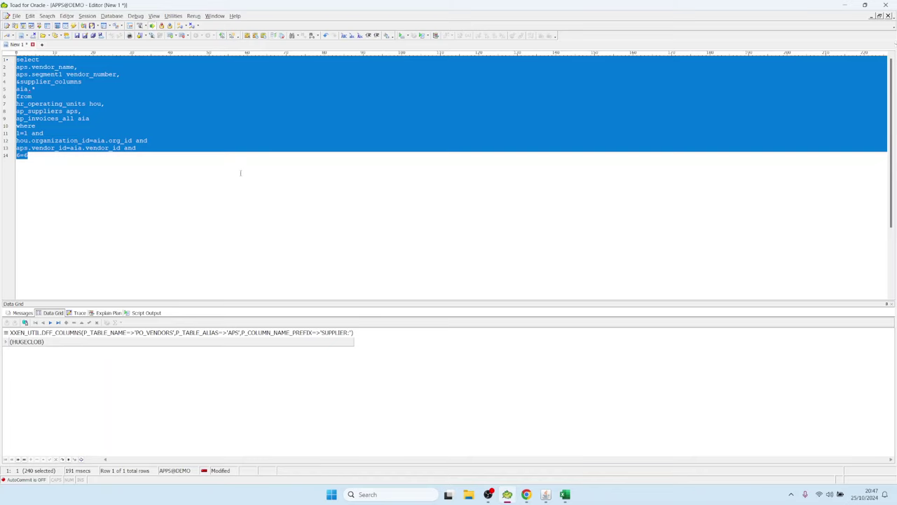
Step: Switch back to Oracle Applications and replace the AP Test report's SQL with the copied query
{"action": "left_click", "coordinate": [545, 494]}
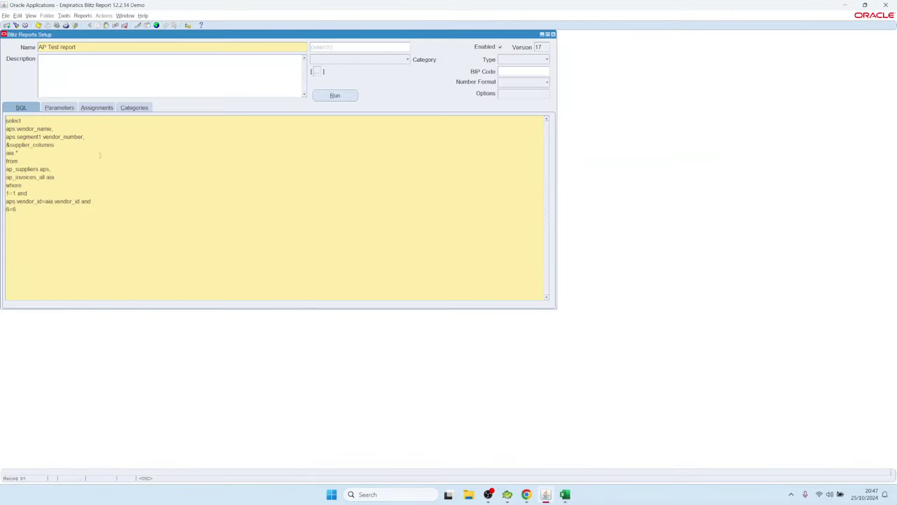
{"action": "left_click", "coordinate": [153, 201]}
{"action": "key", "text": "ctrl+a"}
{"action": "key", "text": "ctrl+v"}
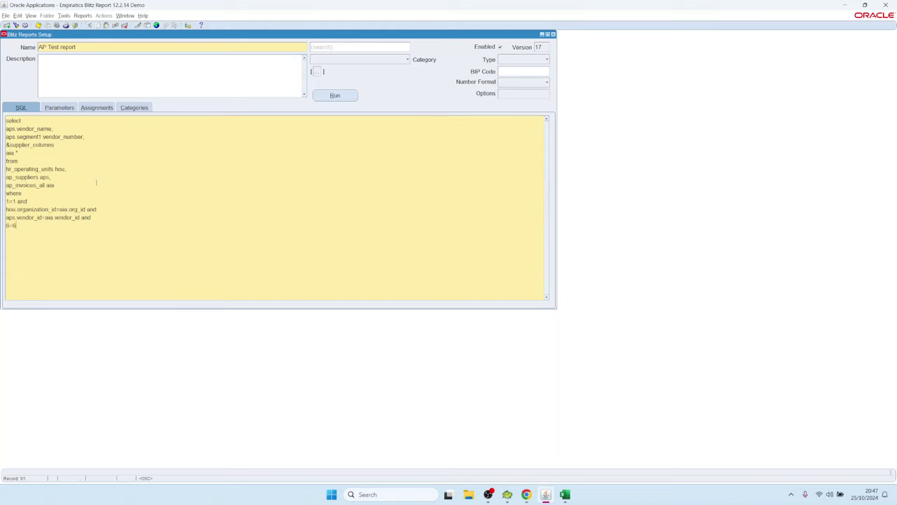
Step: Add a parameter after Show supplier details by copying the Operating Unit parameter from the AP Expenses report
{"action": "left_click", "coordinate": [66, 107]}
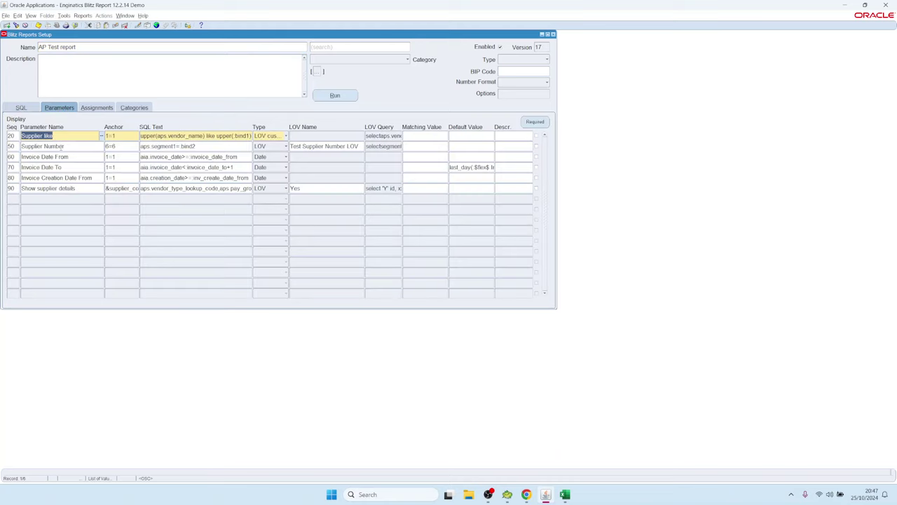
{"action": "key", "text": "Down"}
{"action": "key", "text": "Down"}
{"action": "key", "text": "Down"}
{"action": "key", "text": "Down"}
{"action": "key", "text": "Down"}
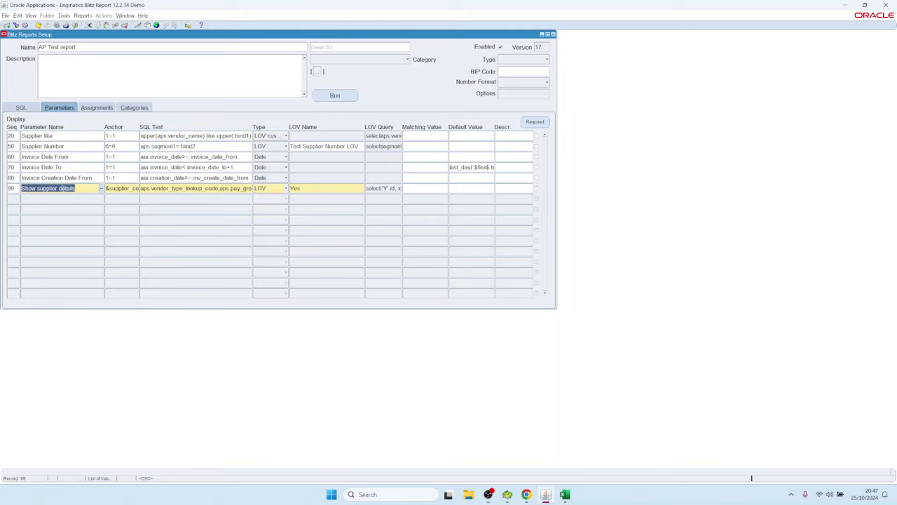
{"action": "key", "text": "Down"}
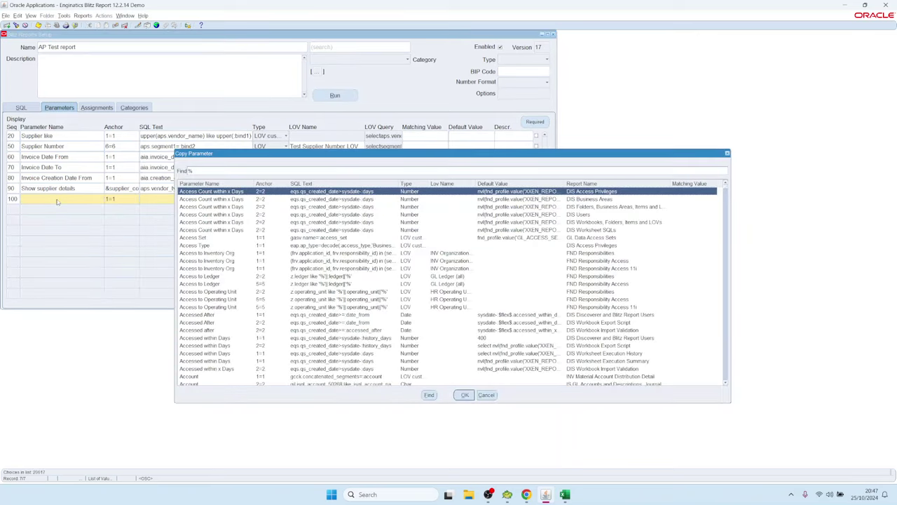
{"action": "type", "text": "ope"}
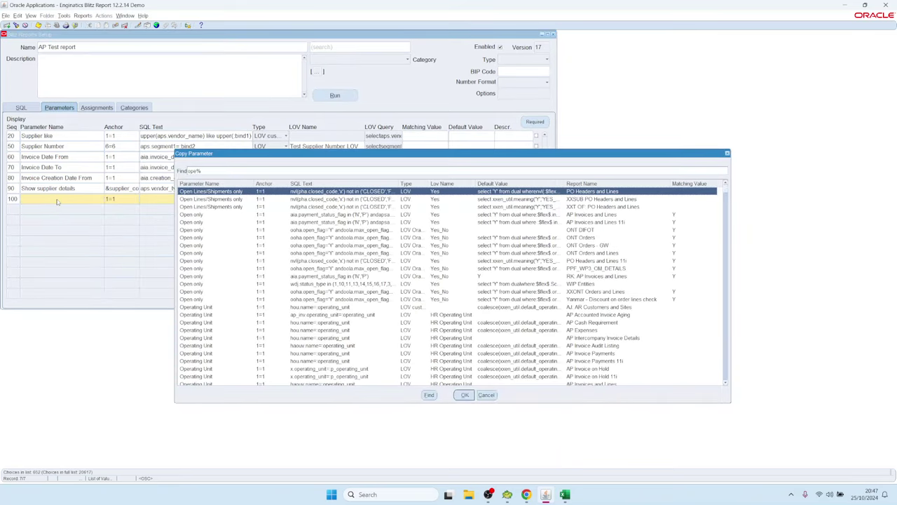
{"action": "type", "text": "rati"}
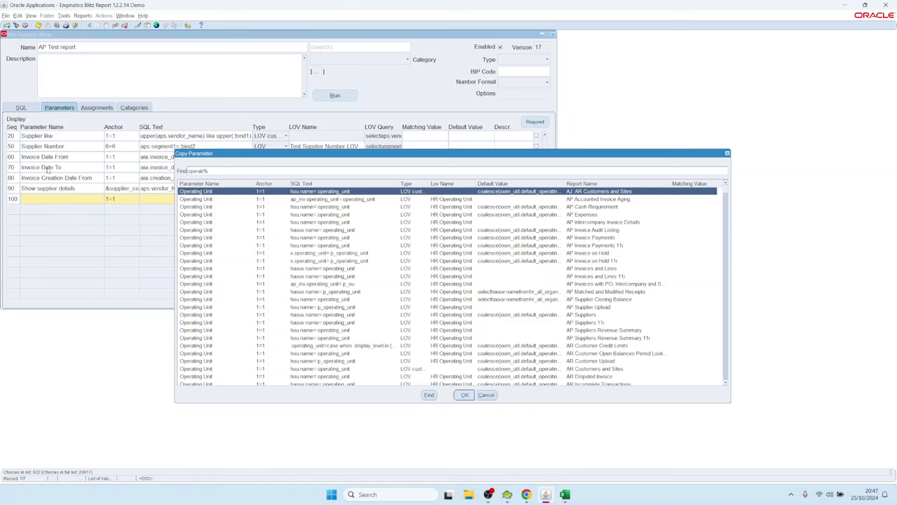
{"action": "key", "text": "Down"}
{"action": "key", "text": "Down"}
{"action": "key", "text": "Down"}
{"action": "key", "text": "Down"}
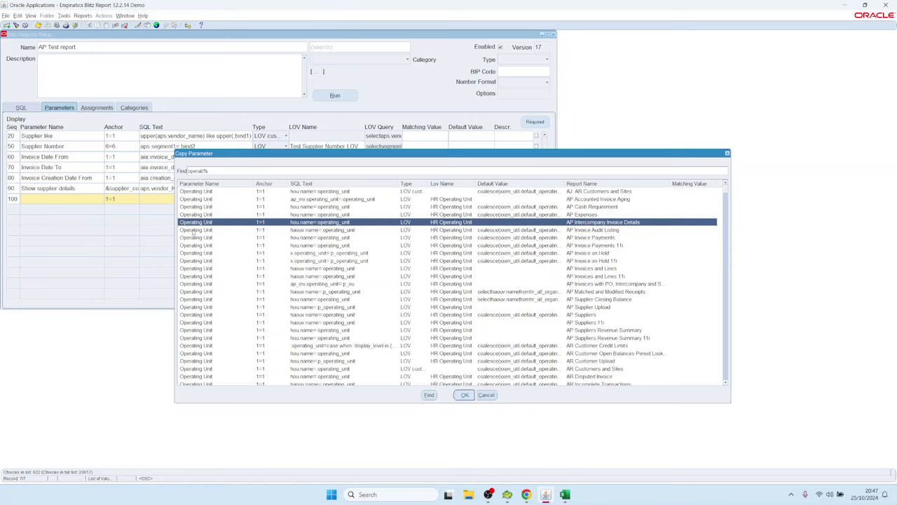
{"action": "double_click", "coordinate": [313, 212]}
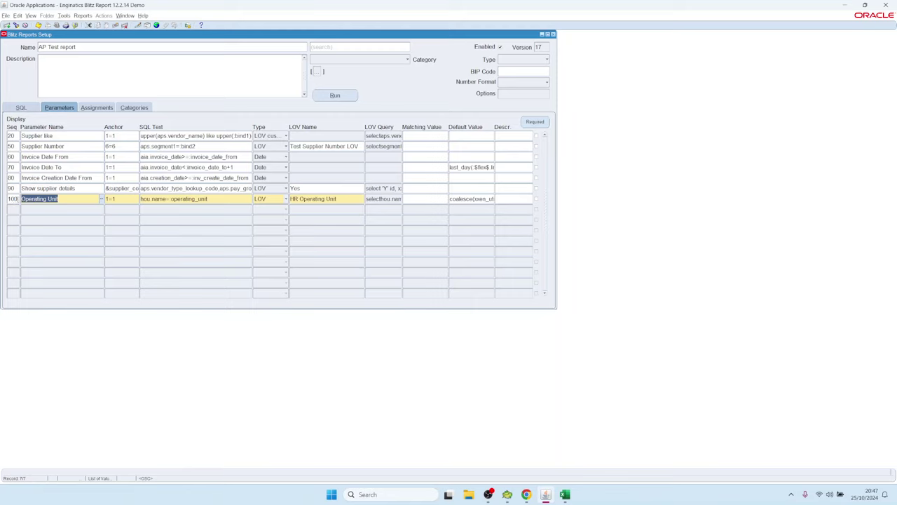
Step: Set the new Operating Unit parameter's display sequence to 5, save the report setup, and open the report's run window
{"action": "key", "text": "shift+Tab"}
{"action": "type", "text": "5"}
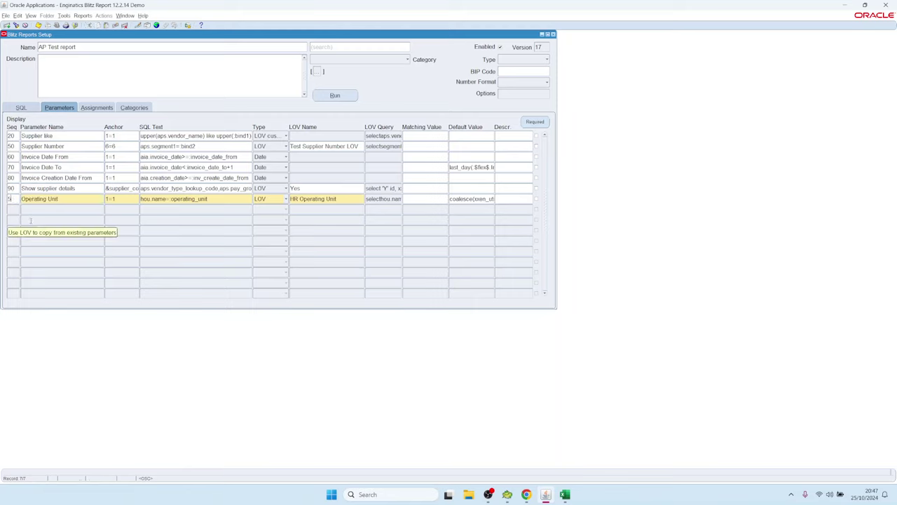
{"action": "key", "text": "Tab"}
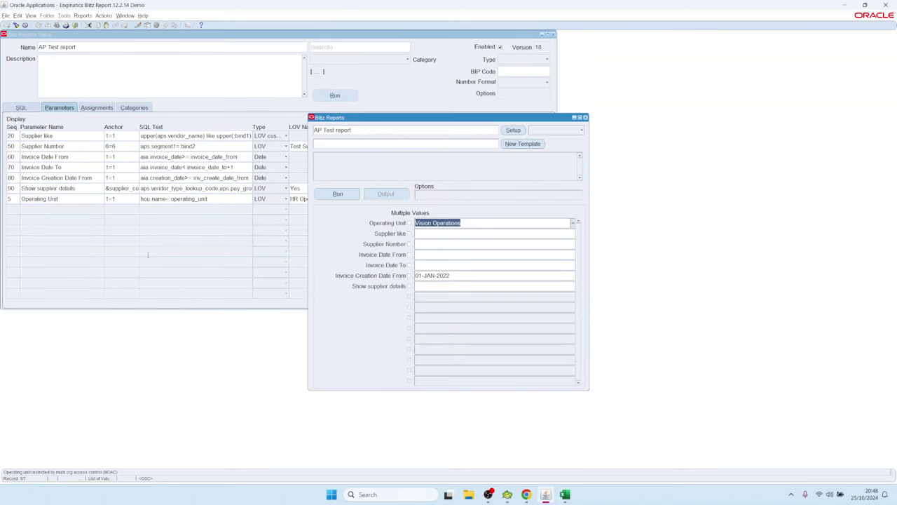
Step: Examine the Supplier like values offered for Vision Operations and the Operating Unit choices, closing both lists
{"action": "left_click", "coordinate": [453, 232]}
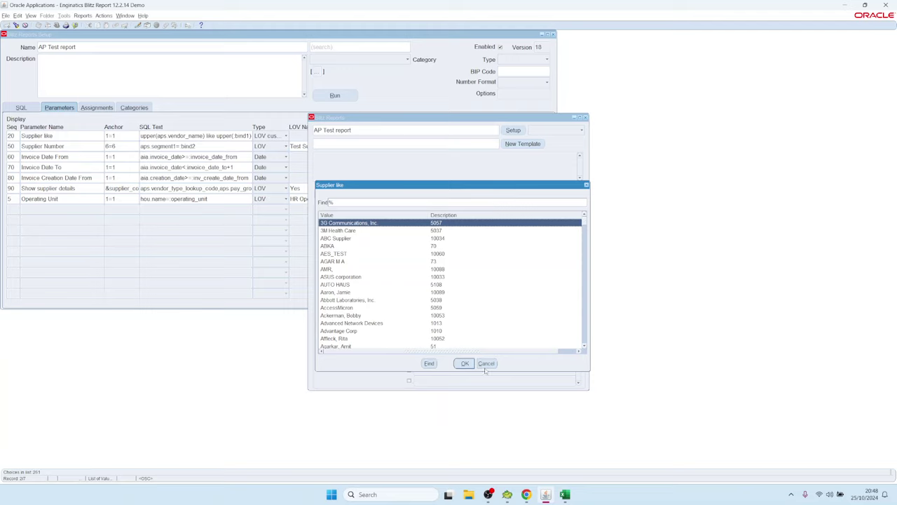
{"action": "left_click", "coordinate": [486, 363]}
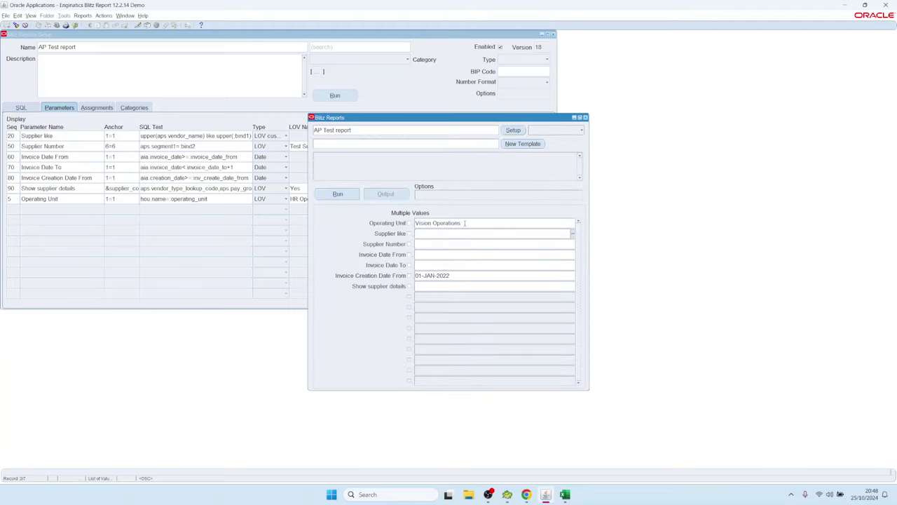
{"action": "double_click", "coordinate": [465, 223]}
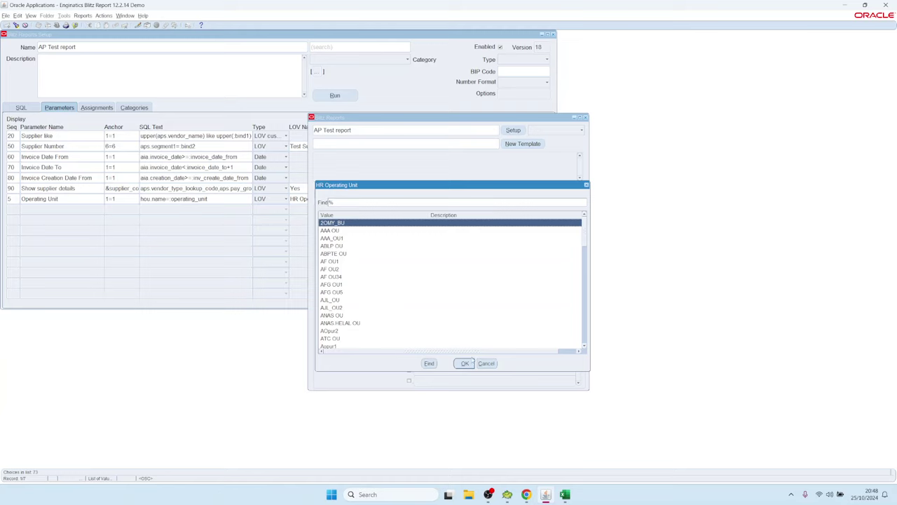
{"action": "left_click", "coordinate": [465, 363]}
Step: Replace the Operating Unit value with Vision Services, narrowing the list of values with vision
{"action": "key", "text": "Delete"}
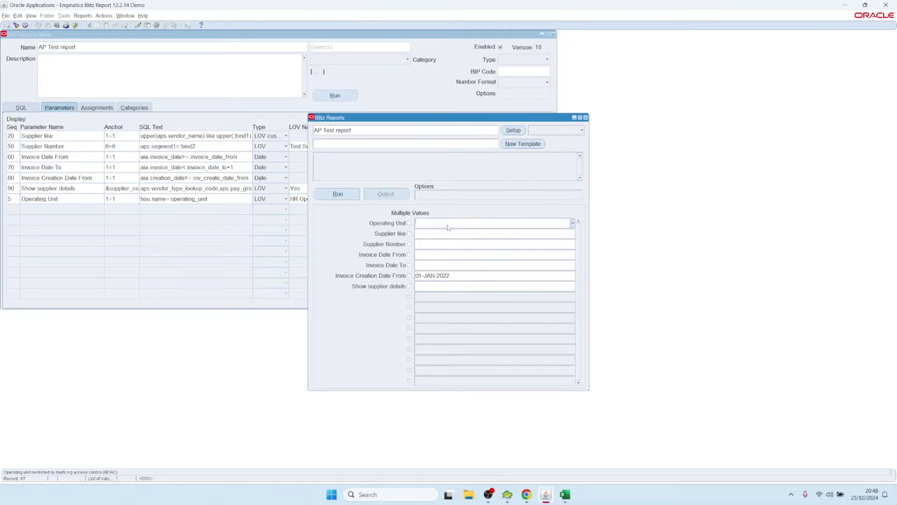
{"action": "type", "text": "%"}
{"action": "key", "text": "Tab"}
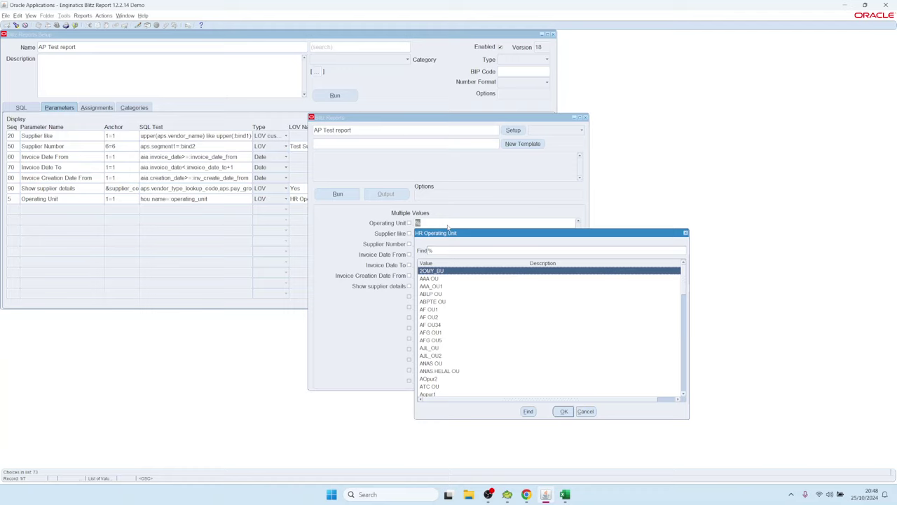
{"action": "type", "text": "vision"}
{"action": "key", "text": "Return"}
{"action": "key", "text": "Down"}
{"action": "key", "text": "Down"}
{"action": "key", "text": "Down"}
{"action": "key", "text": "Down"}
{"action": "key", "text": "Down"}
{"action": "key", "text": "Down"}
{"action": "key", "text": "Down"}
{"action": "key", "text": "Down"}
{"action": "key", "text": "Down"}
{"action": "key", "text": "Down"}
{"action": "key", "text": "Down"}
{"action": "key", "text": "Down"}
{"action": "key", "text": "Down"}
{"action": "key", "text": "Down"}
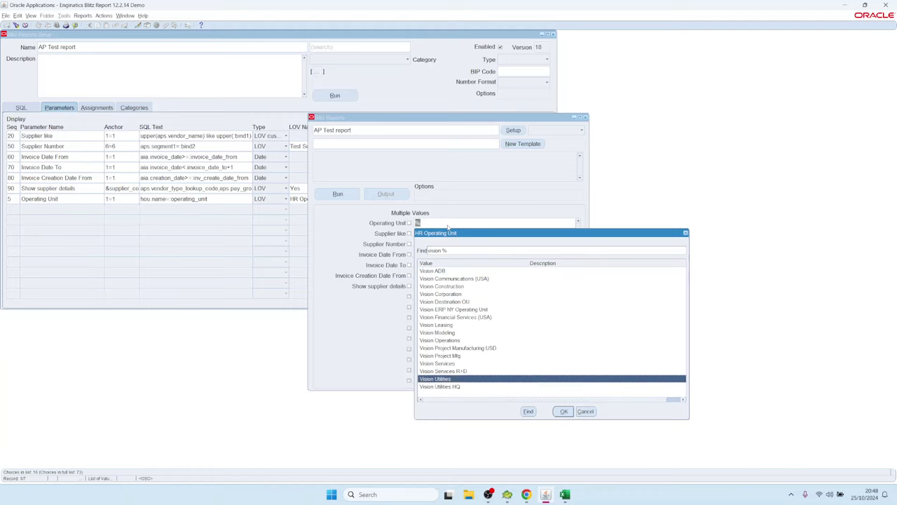
{"action": "key", "text": "Up"}
{"action": "key", "text": "Return"}
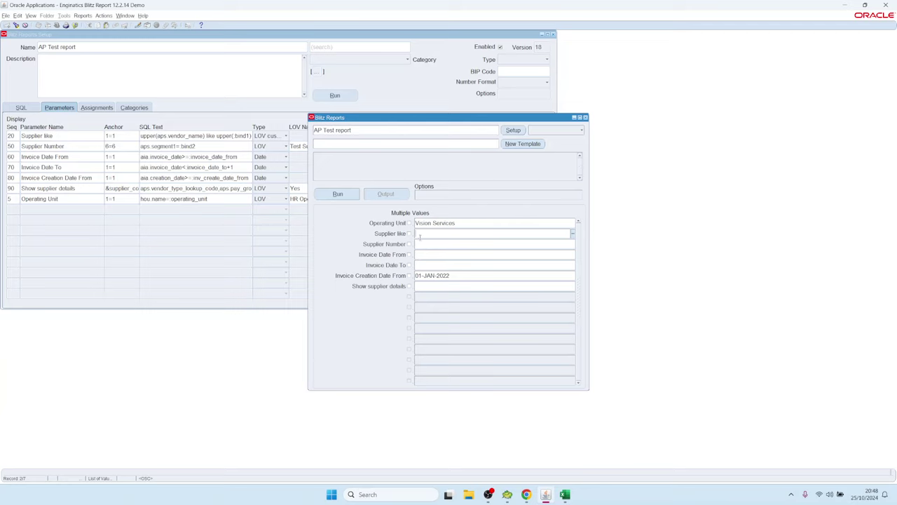
Step: Examine the Supplier like values offered for Vision Services, and close the list without choosing a supplier
{"action": "type", "text": "%"}
{"action": "key", "text": "Tab"}
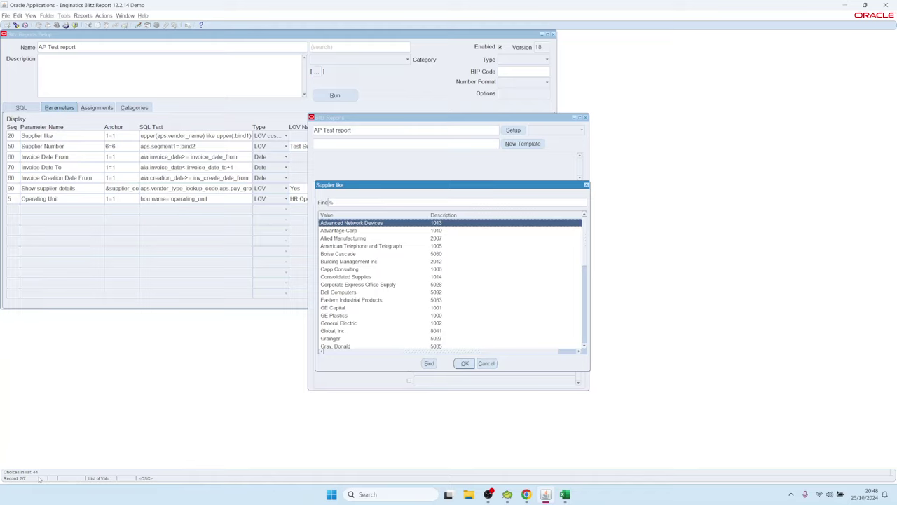
{"action": "left_click", "coordinate": [379, 261]}
{"action": "left_click", "coordinate": [382, 300]}
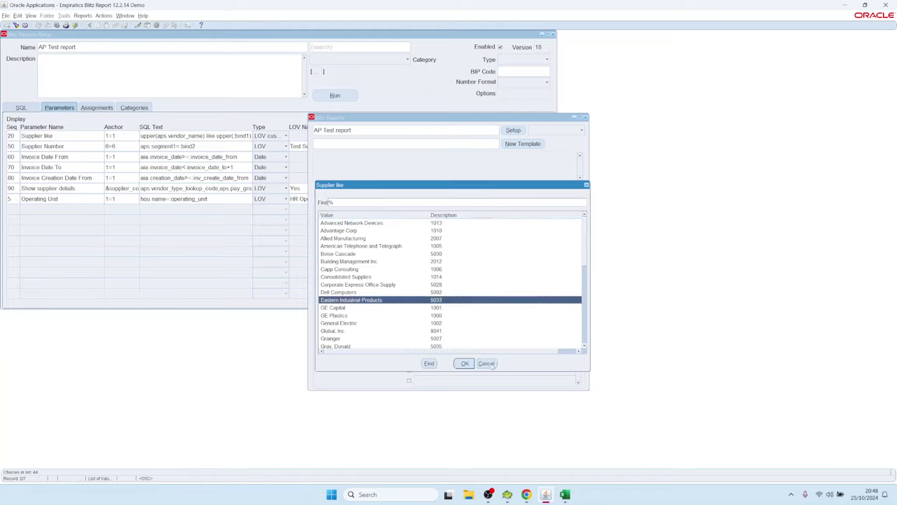
{"action": "left_click", "coordinate": [489, 363]}
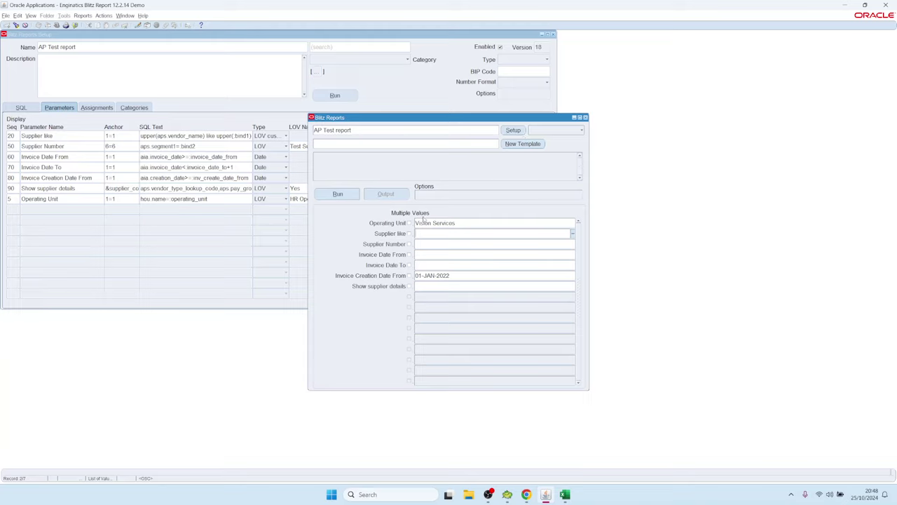
Step: Allow multiple Operating Unit values, add Vision Operations to Vision Services, and check the Supplier like list for both
{"action": "left_click", "coordinate": [409, 223]}
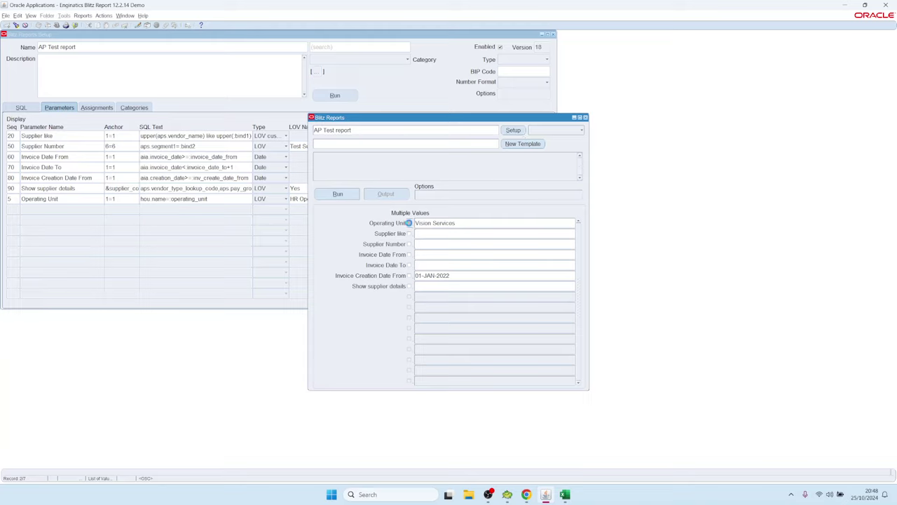
{"action": "double_click", "coordinate": [467, 223]}
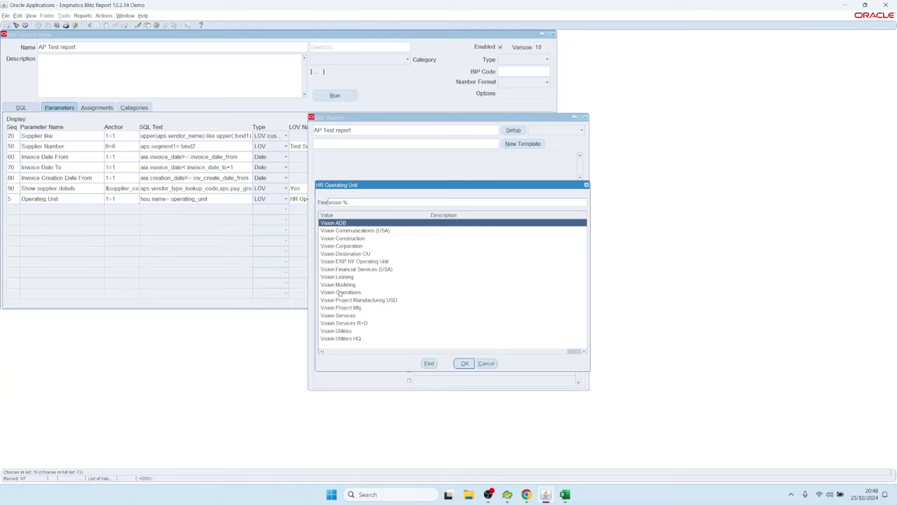
{"action": "double_click", "coordinate": [341, 292]}
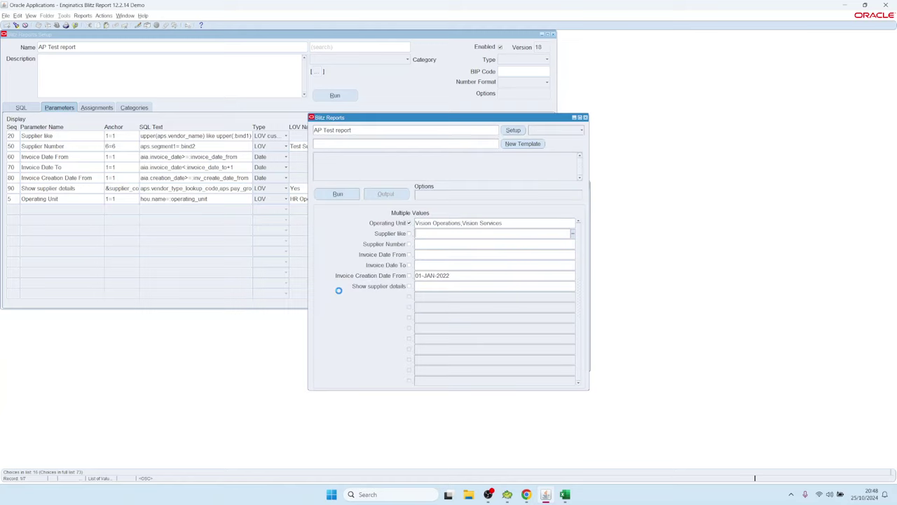
{"action": "double_click", "coordinate": [435, 233]}
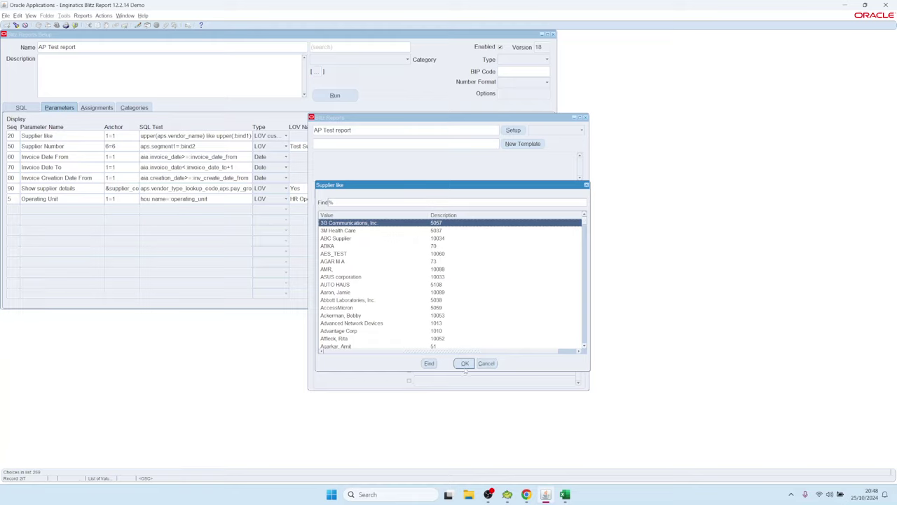
{"action": "left_click", "coordinate": [486, 363]}
Step: Copy the Supplier like parameter's custom LOV query from the report setup into the Toad editor, replacing the SQL there
{"action": "left_click", "coordinate": [514, 131]}
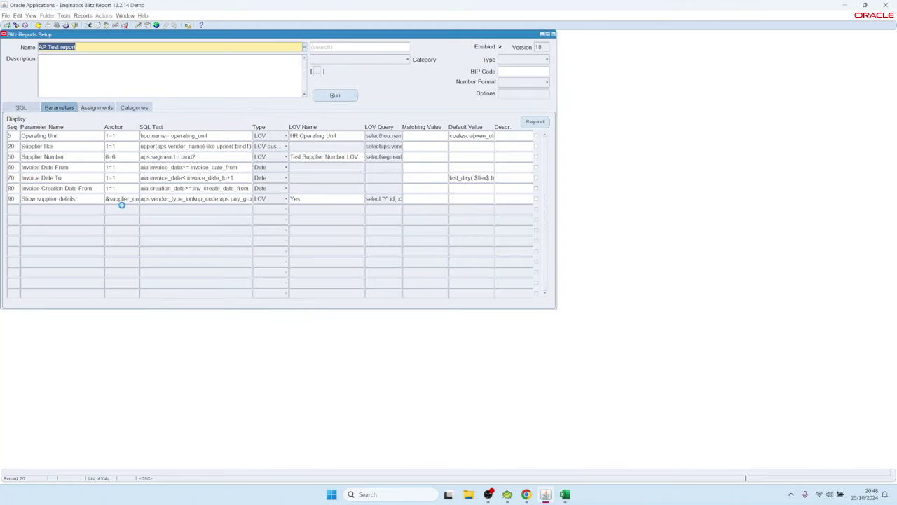
{"action": "left_click", "coordinate": [46, 135]}
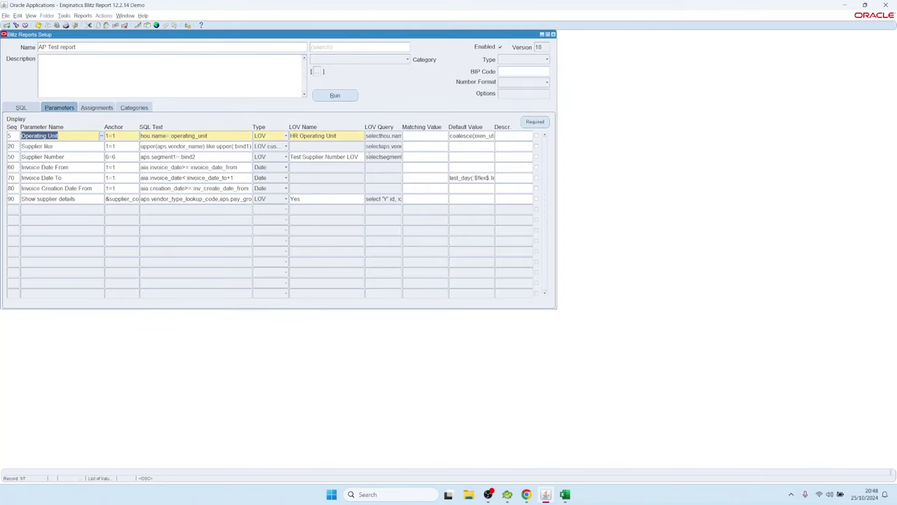
{"action": "left_click", "coordinate": [86, 146]}
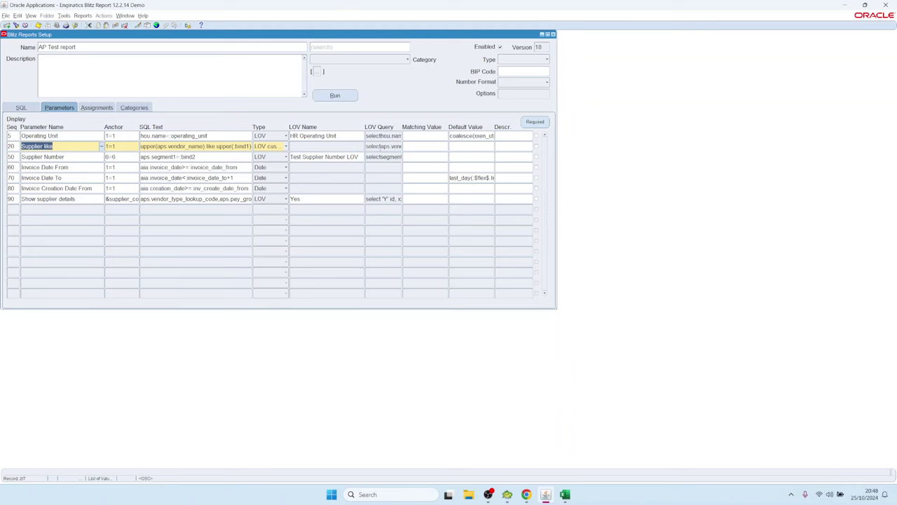
{"action": "double_click", "coordinate": [383, 147]}
{"action": "left_click", "coordinate": [345, 289]}
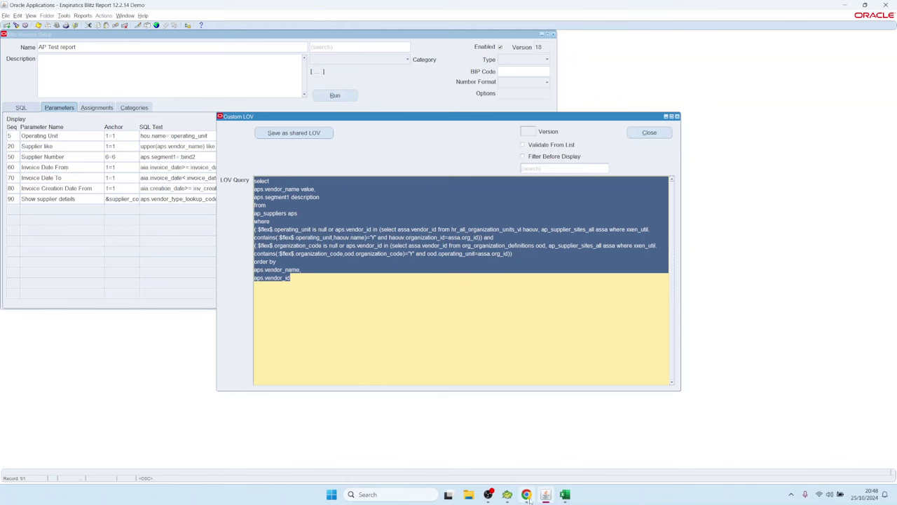
{"action": "left_click", "coordinate": [507, 494]}
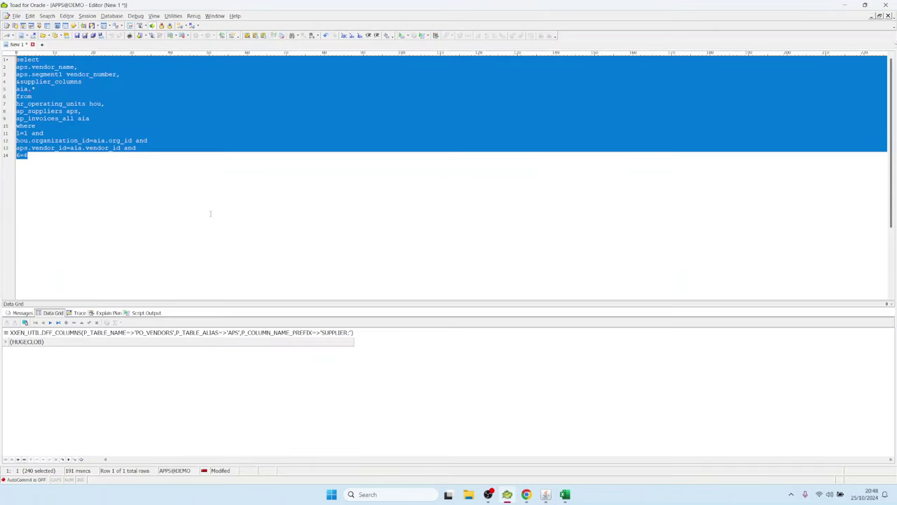
{"action": "key", "text": "ctrl+v"}
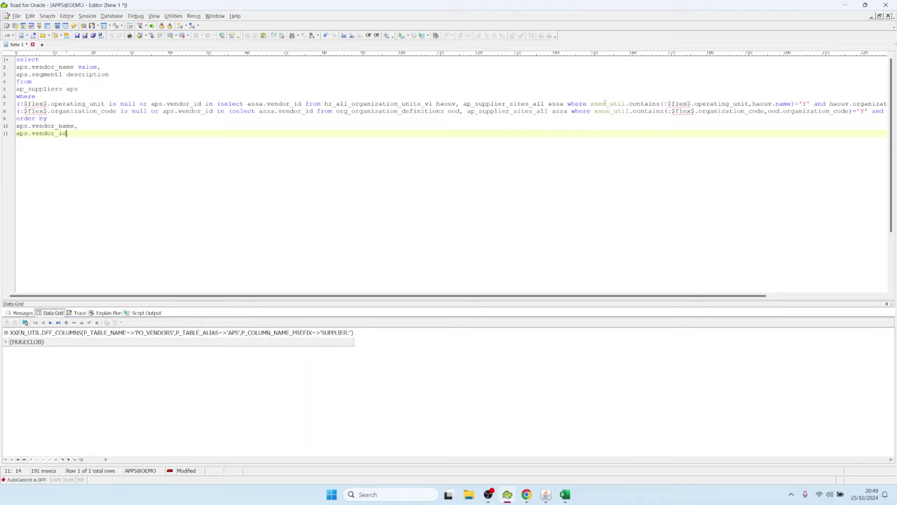
Step: Examine the xxen_util.contains condition that compares :$flex$.operating_unit with haouv.name in the query
{"action": "mouse_move", "coordinate": [591, 103]}
{"action": "left_mouse_down"}
{"action": "mouse_move", "coordinate": [794, 104]}
{"action": "mouse_move", "coordinate": [592, 104]}
{"action": "left_mouse_up"}
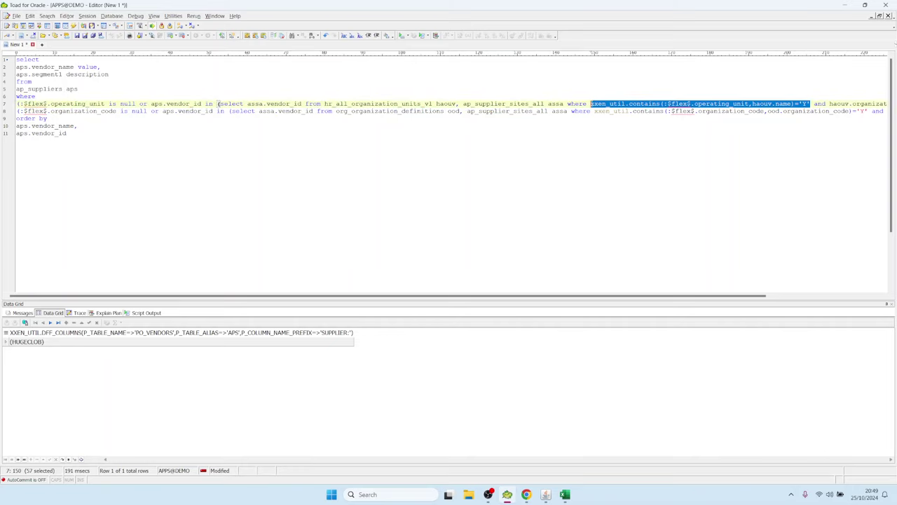
{"action": "key", "text": "Right"}
{"action": "key", "text": "Right"}
{"action": "key", "text": "Right"}
{"action": "key", "text": "Right"}
{"action": "key", "text": "Right"}
{"action": "key", "text": "Right"}
{"action": "key", "text": "Right"}
{"action": "key", "text": "Right"}
{"action": "key", "text": "Right"}
{"action": "key", "text": "Right"}
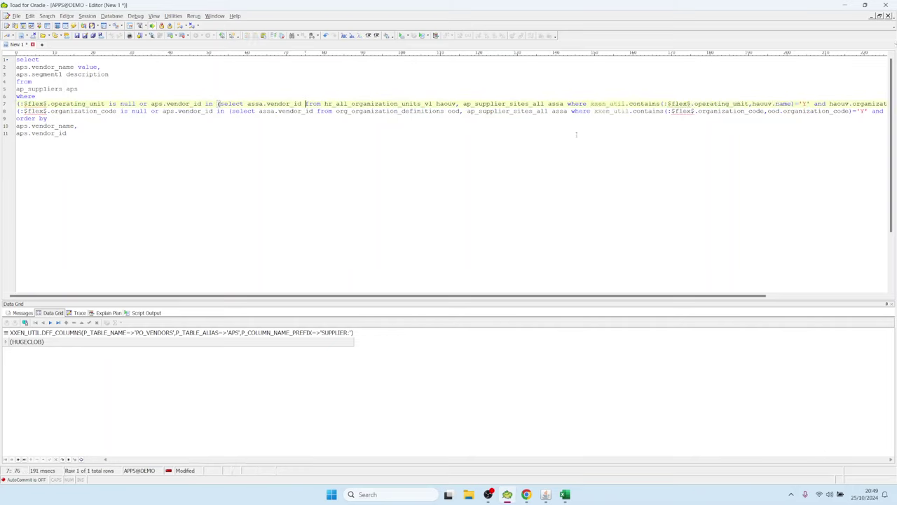
{"action": "key", "text": "ctrl+shift+Right"}
{"action": "key", "text": "ctrl+shift+Right"}
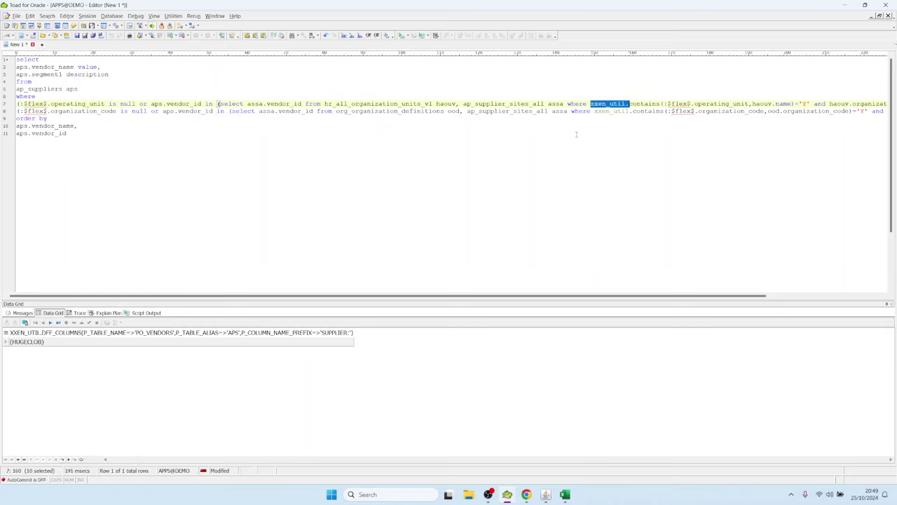
{"action": "key", "text": "ctrl+shift+Right"}
{"action": "key", "text": "ctrl+shift+Right"}
{"action": "key", "text": "ctrl+shift+Right"}
{"action": "key", "text": "ctrl+shift+Right"}
{"action": "key", "text": "ctrl+shift+Right"}
{"action": "key", "text": "ctrl+shift+Right"}
{"action": "key", "text": "ctrl+shift+Right"}
{"action": "key", "text": "ctrl+shift+Right"}
{"action": "key", "text": "ctrl+shift+Left"}
{"action": "key", "text": "ctrl+shift+Left"}
{"action": "key", "text": "ctrl+Left"}
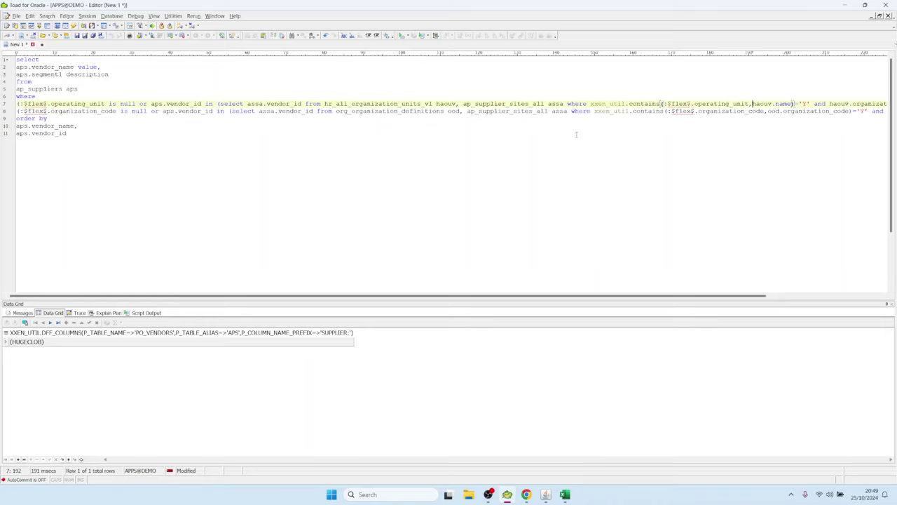
Step: Copy haouv.name to the start of the operating unit condition, directly before xxen_util.contains, and follow it with an equals sign
{"action": "key", "text": "ctrl+shift+Right"}
{"action": "key", "text": "ctrl+shift+Right"}
{"action": "key", "text": "ctrl+shift+Left"}
{"action": "key", "text": "shift+Right"}
{"action": "key", "text": "shift+Right"}
{"action": "key", "text": "shift+Right"}
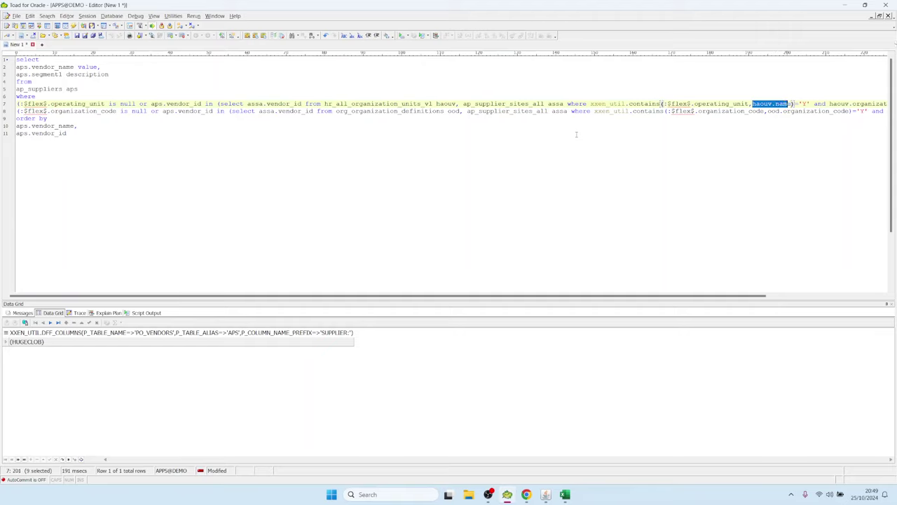
{"action": "key", "text": "shift+Right"}
{"action": "key", "text": "ctrl+c"}
{"action": "key", "text": "ctrl+Left"}
{"action": "key", "text": "ctrl+Left"}
{"action": "key", "text": "ctrl+Left"}
{"action": "key", "text": "ctrl+Left"}
{"action": "key", "text": "ctrl+Left"}
{"action": "key", "text": "ctrl+Left"}
{"action": "key", "text": "ctrl+Left"}
{"action": "key", "text": "ctrl+Left"}
{"action": "key", "text": "ctrl+Left"}
{"action": "key", "text": "ctrl+Left"}
{"action": "key", "text": "ctrl+Left"}
{"action": "key", "text": "ctrl+Left"}
{"action": "key", "text": "ctrl+Left"}
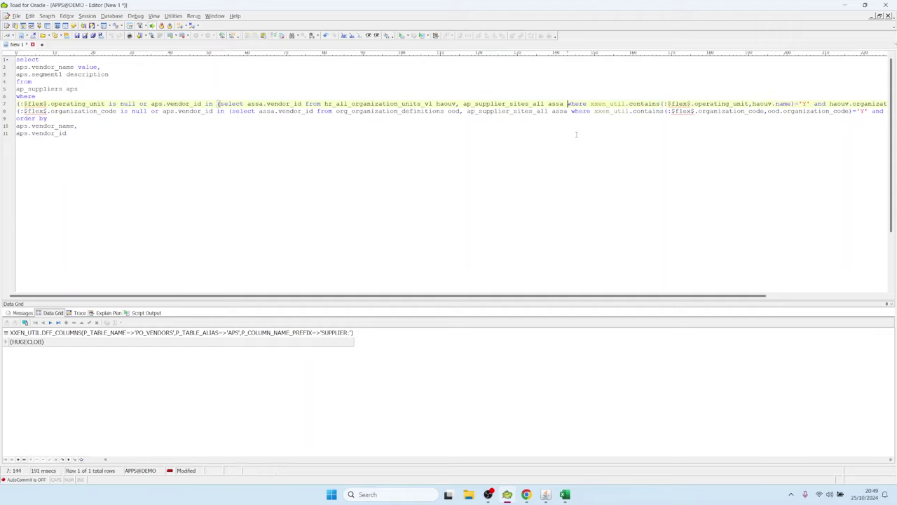
{"action": "key", "text": "ctrl+v"}
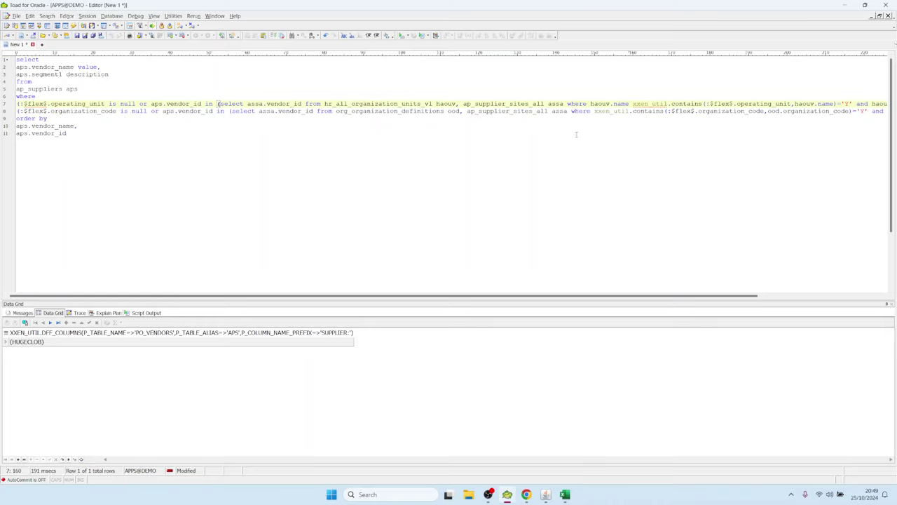
{"action": "type", "text": "="}
Step: Remove the xxen_util.contains call and its remaining arguments, leaving the condition haouv.name=:$flex$.operating_unit
{"action": "key", "text": "shift+Right"}
{"action": "key", "text": "shift+Right"}
{"action": "key", "text": "shift+Right"}
{"action": "key", "text": "shift+Right"}
{"action": "key", "text": "shift+Right"}
{"action": "key", "text": "shift+Right"}
{"action": "key", "text": "shift+Right"}
{"action": "key", "text": "shift+Right"}
{"action": "key", "text": "shift+Right"}
{"action": "key", "text": "shift+Right"}
{"action": "key", "text": "shift+Right"}
{"action": "key", "text": "shift+Right"}
{"action": "key", "text": "shift+Right"}
{"action": "key", "text": "shift+Right"}
{"action": "key", "text": "shift+Right"}
{"action": "key", "text": "shift+Right"}
{"action": "key", "text": "shift+Right"}
{"action": "key", "text": "shift+Right"}
{"action": "key", "text": "shift+Right"}
{"action": "key", "text": "shift+Right"}
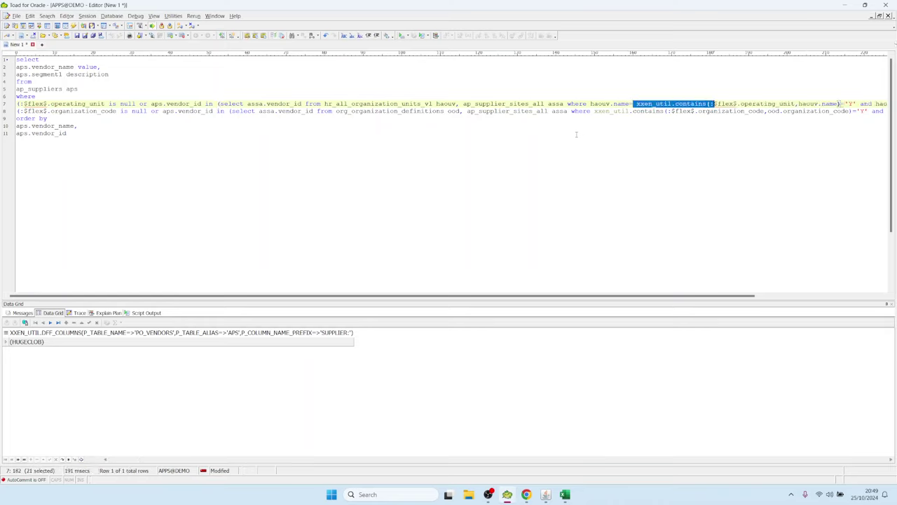
{"action": "key", "text": "Delete"}
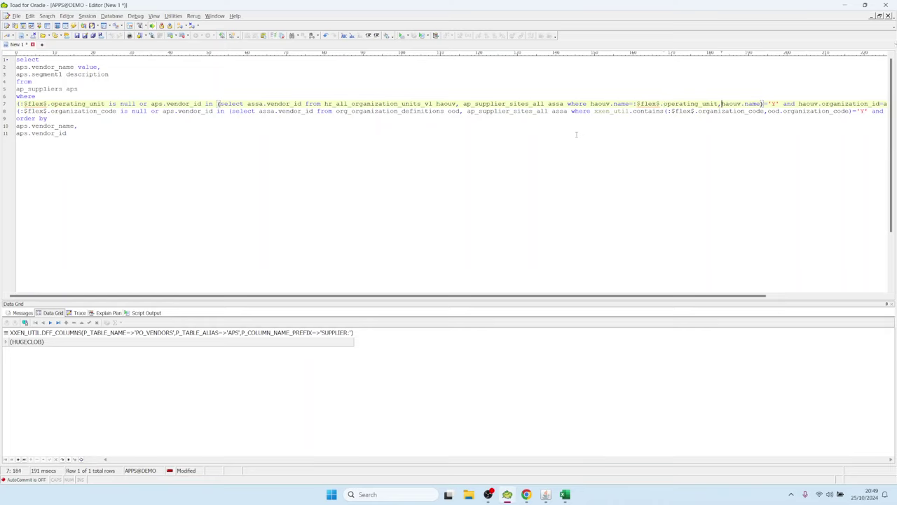
{"action": "key", "text": "shift+Right"}
{"action": "key", "text": "shift+Right"}
{"action": "key", "text": "shift+Right"}
{"action": "key", "text": "shift+Right"}
{"action": "key", "text": "shift+Right"}
{"action": "key", "text": "shift+Right"}
{"action": "key", "text": "shift+Right"}
{"action": "key", "text": "shift+Right"}
{"action": "key", "text": "shift+Right"}
{"action": "key", "text": "shift+Right"}
{"action": "key", "text": "shift+Right"}
{"action": "key", "text": "shift+Right"}
{"action": "key", "text": "shift+Right"}
{"action": "key", "text": "shift+Right"}
{"action": "key", "text": "shift+Right"}
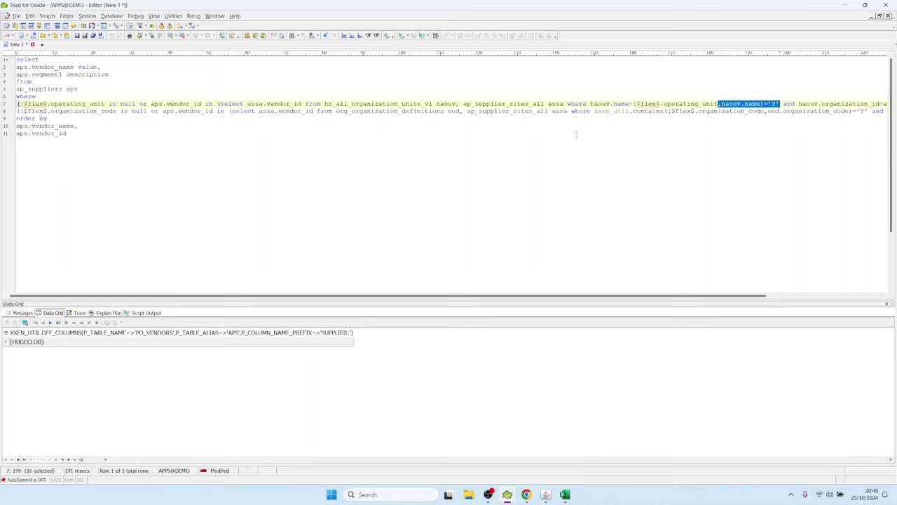
{"action": "key", "text": "Delete"}
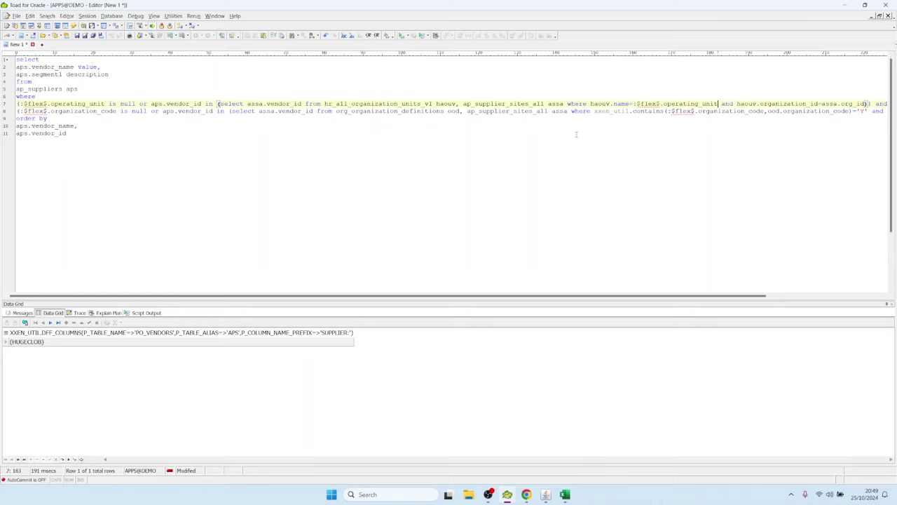
Step: Highlight the :$flex$.operating_unit reference in the simplified condition
{"action": "key", "text": "shift+Left"}
{"action": "key", "text": "shift+Left"}
{"action": "key", "text": "shift+Left"}
{"action": "key", "text": "shift+Left"}
{"action": "key", "text": "shift+Left"}
{"action": "key", "text": "shift+Left"}
{"action": "key", "text": "shift+Left"}
{"action": "key", "text": "shift+Left"}
{"action": "key", "text": "shift+Left"}
{"action": "key", "text": "shift+Left"}
{"action": "key", "text": "shift+Left"}
{"action": "key", "text": "shift+Left"}
{"action": "key", "text": "shift+Left"}
{"action": "key", "text": "shift+Left"}
{"action": "key", "text": "shift+Left"}
{"action": "key", "text": "shift+Left"}
{"action": "key", "text": "shift+Left"}
{"action": "key", "text": "shift+Left"}
{"action": "key", "text": "shift+Left"}
{"action": "key", "text": "shift+Left"}
{"action": "key", "text": "shift+Right"}
{"action": "key", "text": "shift+Right"}
{"action": "key", "text": "shift+Right"}
{"action": "key", "text": "shift+Right"}
{"action": "key", "text": "shift+Right"}
{"action": "key", "text": "shift+Right"}
{"action": "key", "text": "shift+Right"}
{"action": "key", "text": "shift+Left"}
{"action": "key", "text": "shift+Left"}
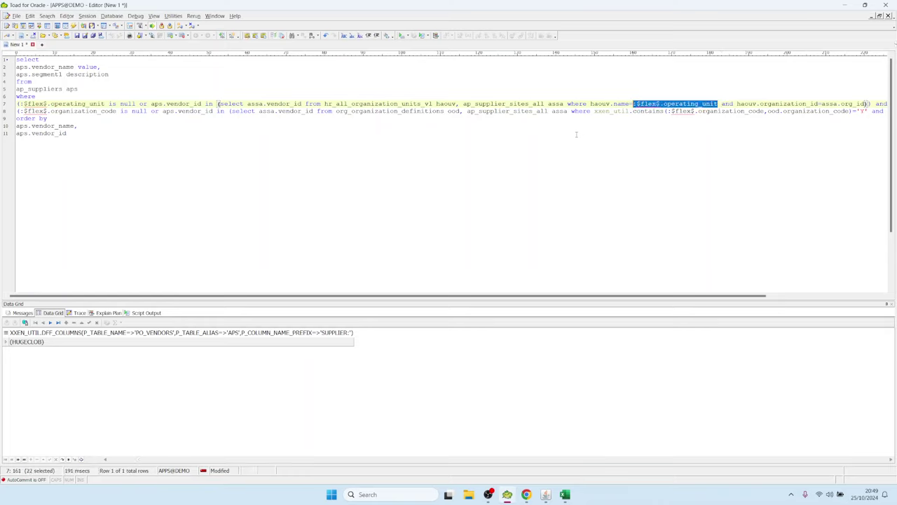
Step: Switch to Oracle Applications, close the Custom LOV, and add Vision Services alongside Vision Operations in the run window's Operating Unit
{"action": "left_click", "coordinate": [546, 494]}
{"action": "left_click", "coordinate": [649, 132]}
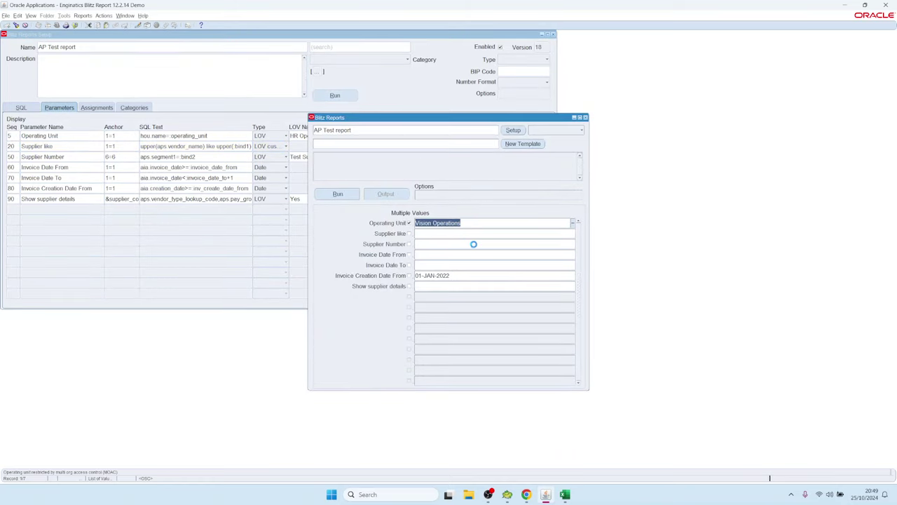
{"action": "key", "text": "ctrl+l"}
{"action": "type", "text": "vision services"}
{"action": "key", "text": "Up"}
{"action": "key", "text": "Return"}
{"action": "left_click", "coordinate": [454, 223]}
{"action": "left_click_drag", "start_coordinate": [461, 223], "coordinate": [511, 217]}
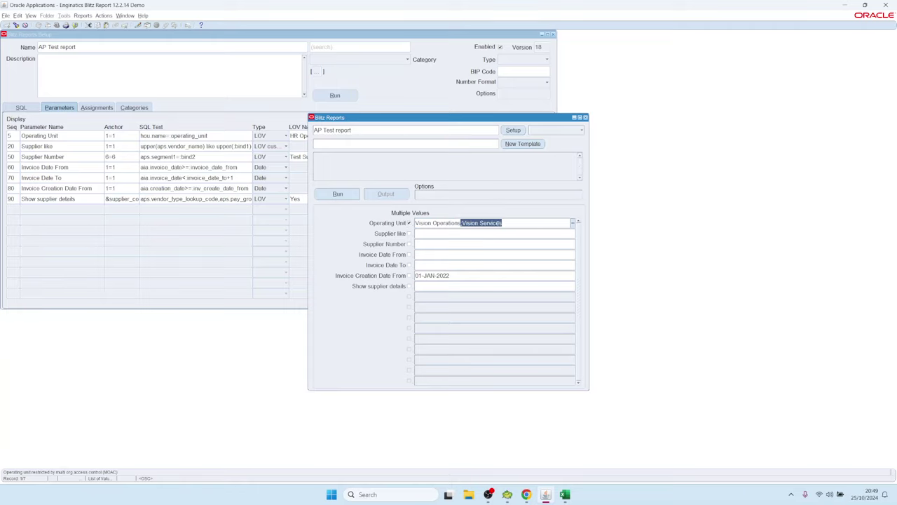
Step: Switch to Toad and examine the haouv.name=:$flex$.operating_unit condition in the supplier query
{"action": "left_click", "coordinate": [507, 494]}
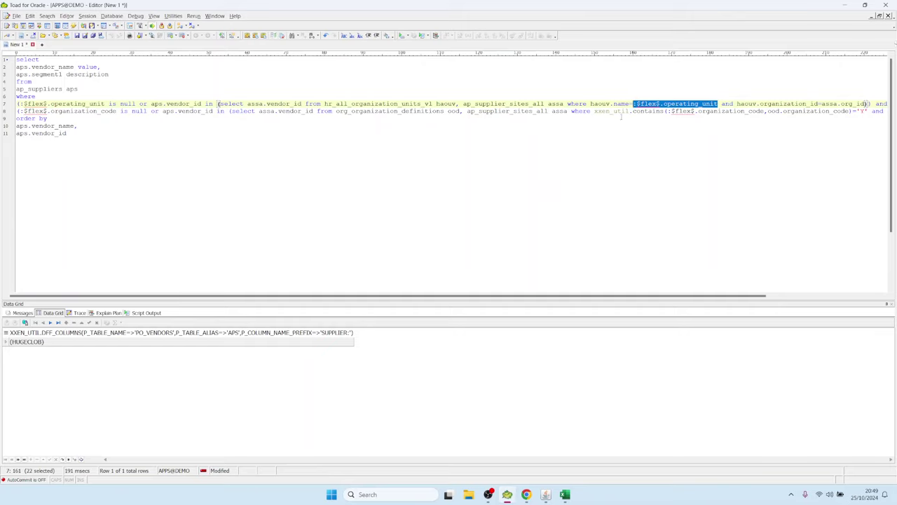
{"action": "left_click_drag", "start_coordinate": [591, 103], "coordinate": [719, 104]}
{"action": "left_click", "coordinate": [629, 104]}
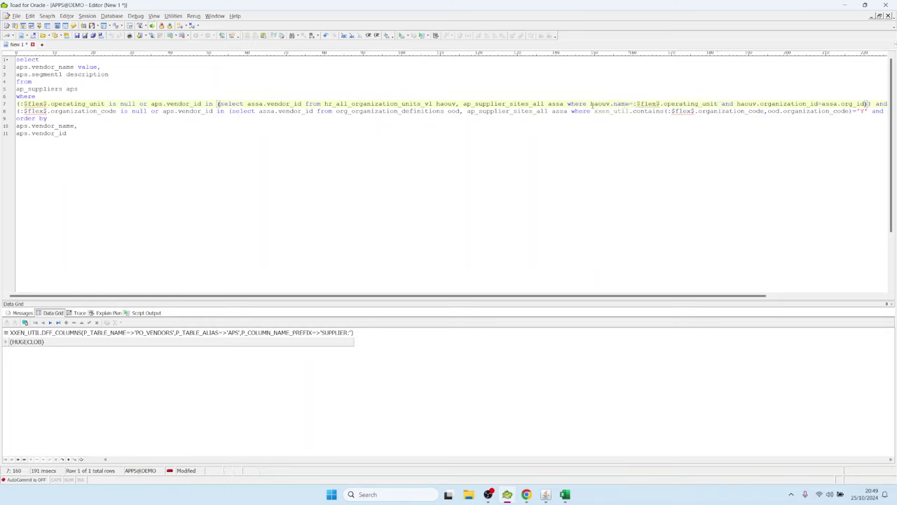
{"action": "left_click_drag", "start_coordinate": [590, 103], "coordinate": [719, 104]}
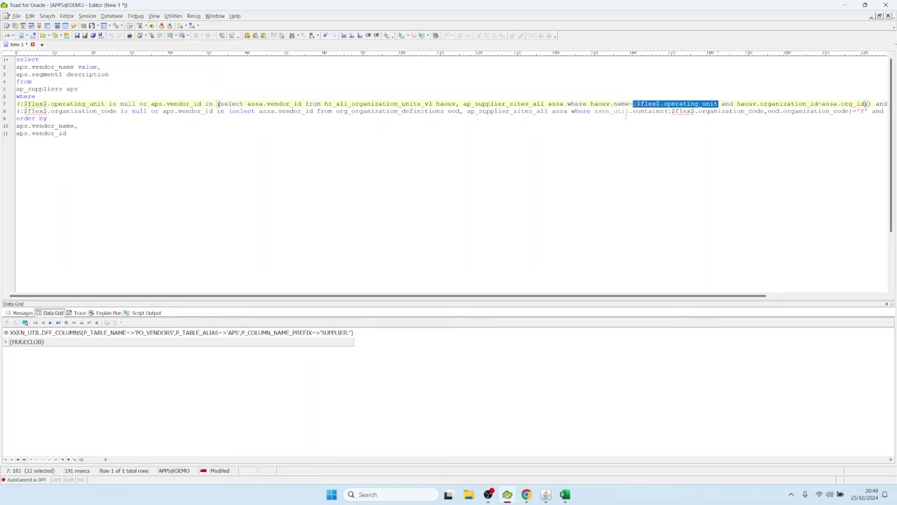
Step: Examine the contains function's source in the XXEN_UTIL package body and its use in the query's organization_code condition
{"action": "left_click", "coordinate": [617, 111]}
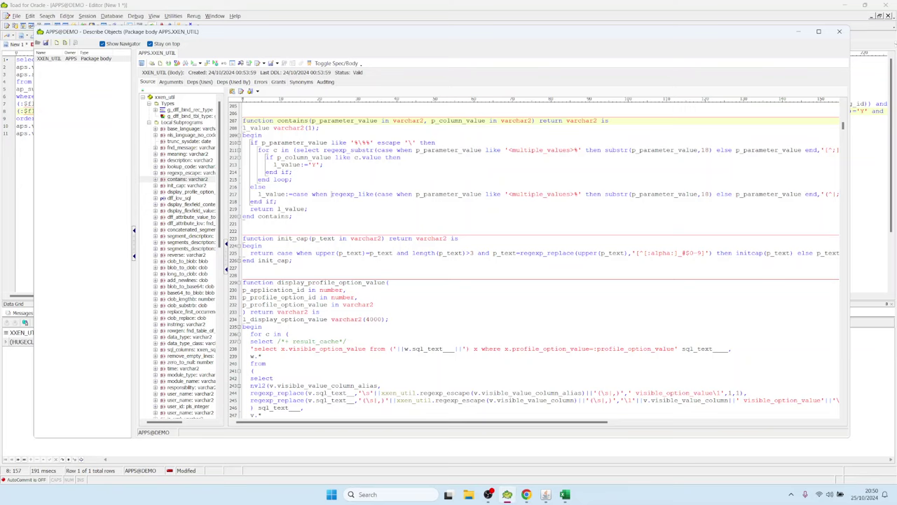
{"action": "left_click_drag", "start_coordinate": [331, 195], "coordinate": [401, 194]}
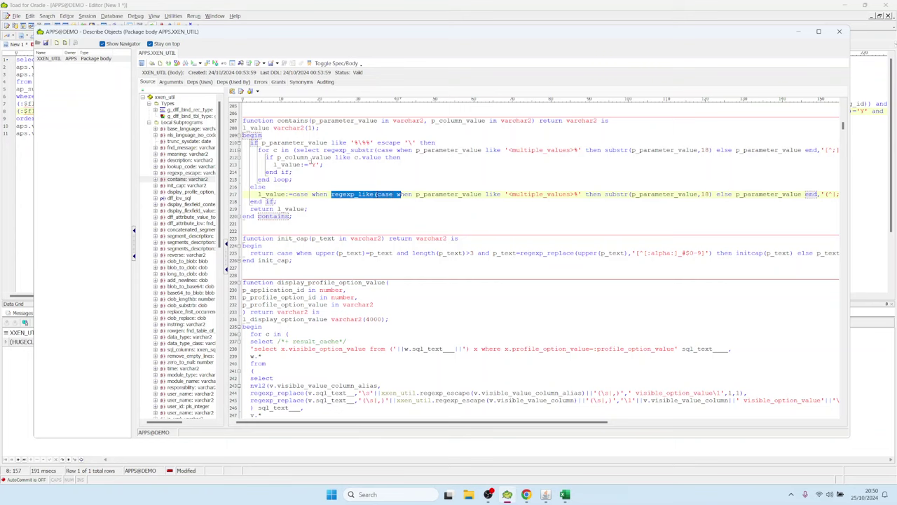
{"action": "key", "text": "Escape"}
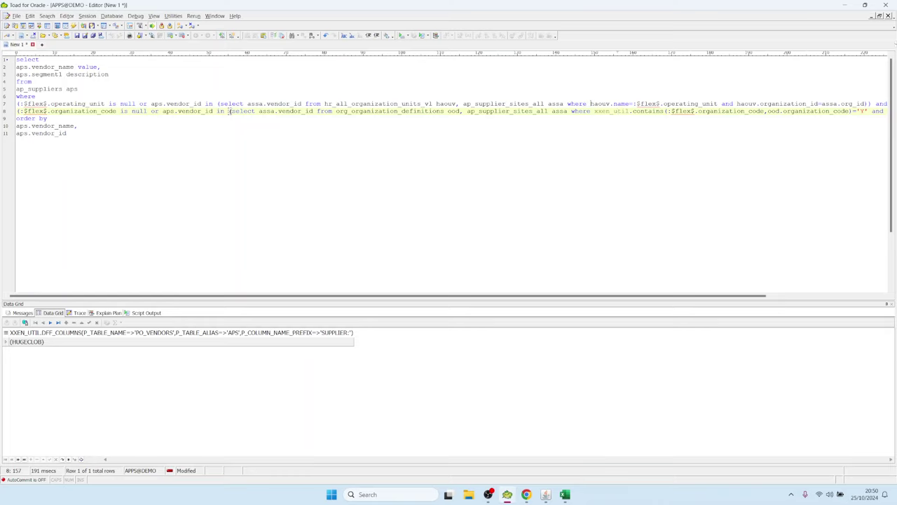
{"action": "left_click_drag", "start_coordinate": [590, 103], "coordinate": [660, 110]}
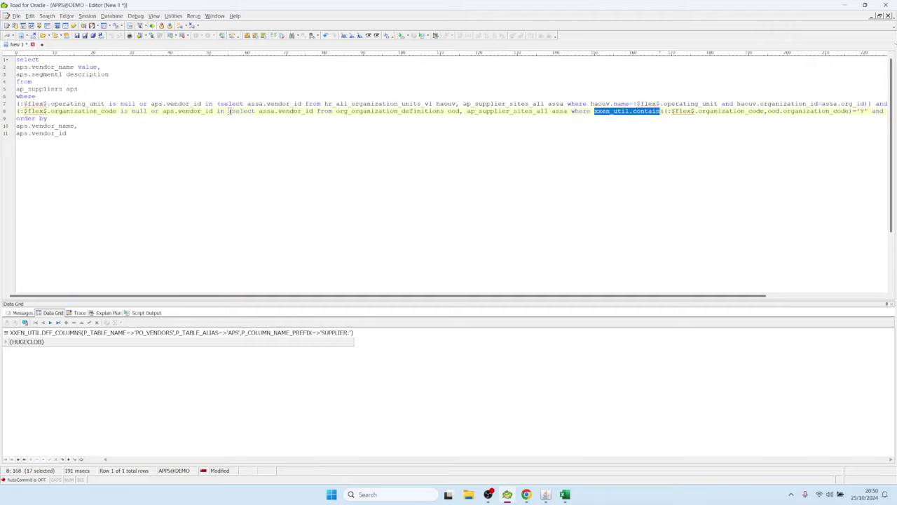
{"action": "left_click_drag", "start_coordinate": [868, 111], "coordinate": [603, 111]}
{"action": "left_click", "coordinate": [567, 103]}
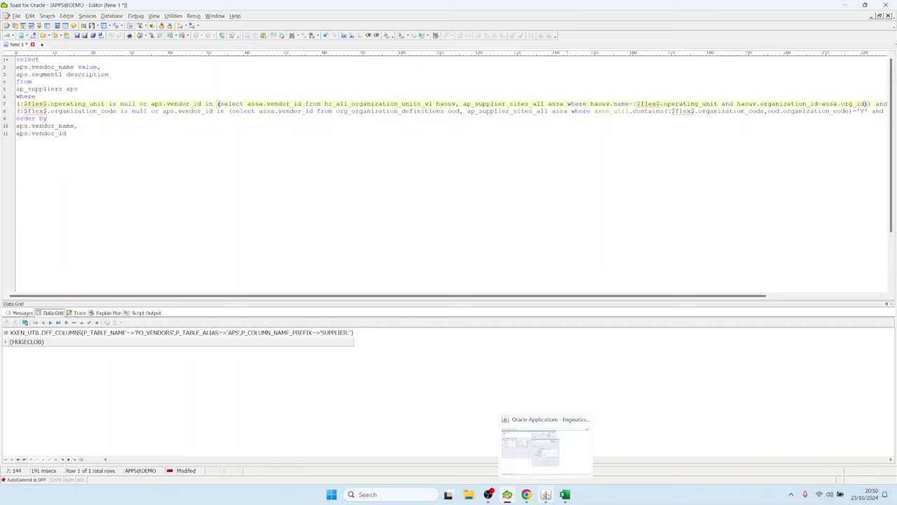
Step: Switch to Oracle Applications, open the AP Test report setup, and examine Invoice Date To's default value last_day(:$flex$.Invoice_Date_From)
{"action": "left_click", "coordinate": [545, 494]}
{"action": "left_click", "coordinate": [513, 131]}
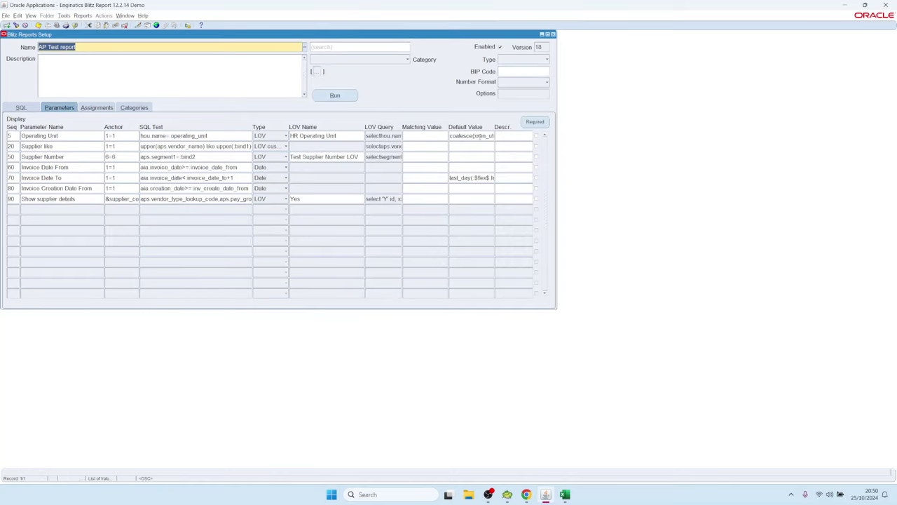
{"action": "left_click", "coordinate": [480, 136]}
{"action": "left_click", "coordinate": [470, 177]}
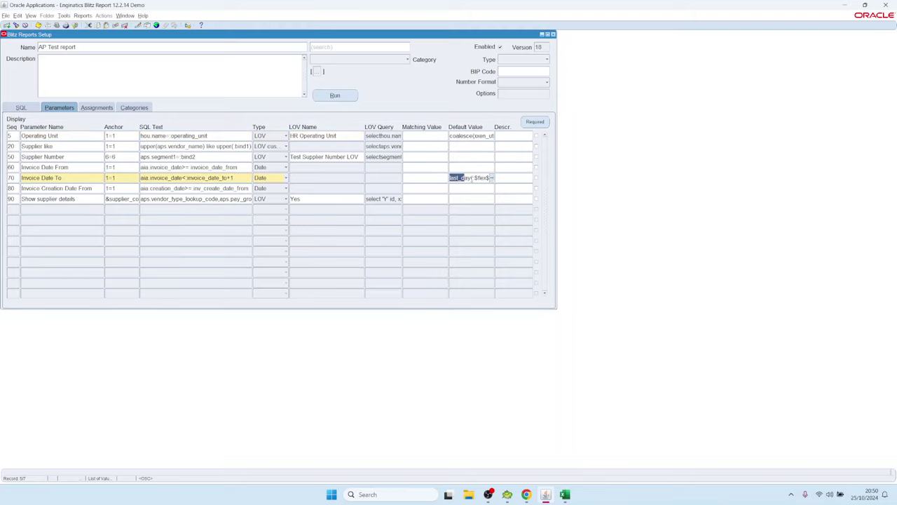
{"action": "double_click", "coordinate": [471, 177]}
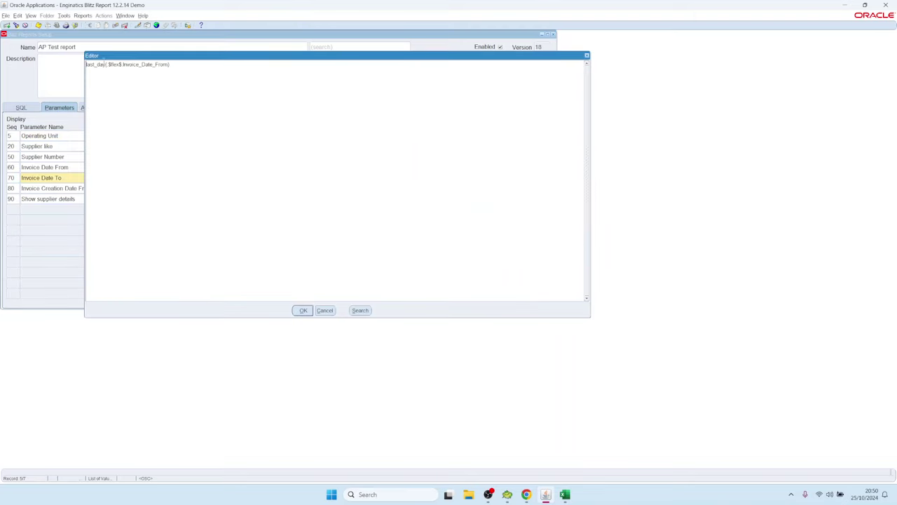
{"action": "left_click_drag", "start_coordinate": [123, 59], "coordinate": [339, 233]}
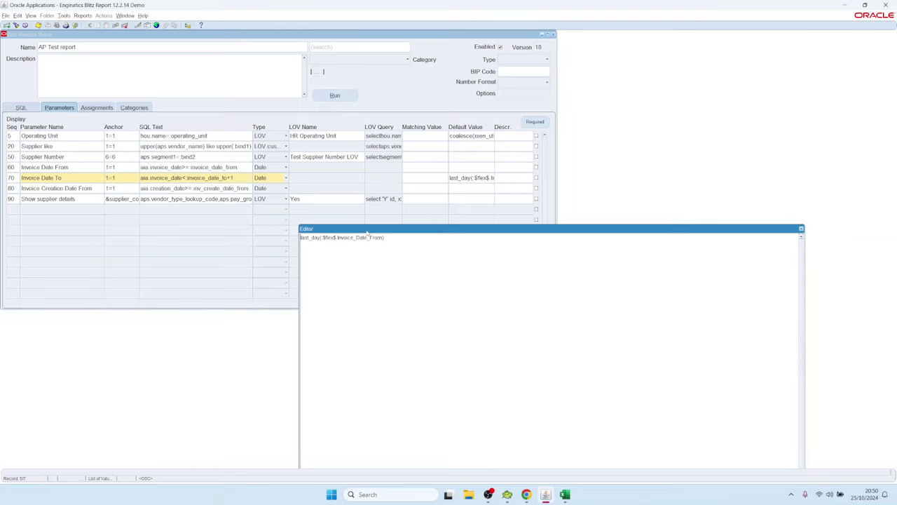
{"action": "left_click_drag", "start_coordinate": [369, 229], "coordinate": [382, 218]}
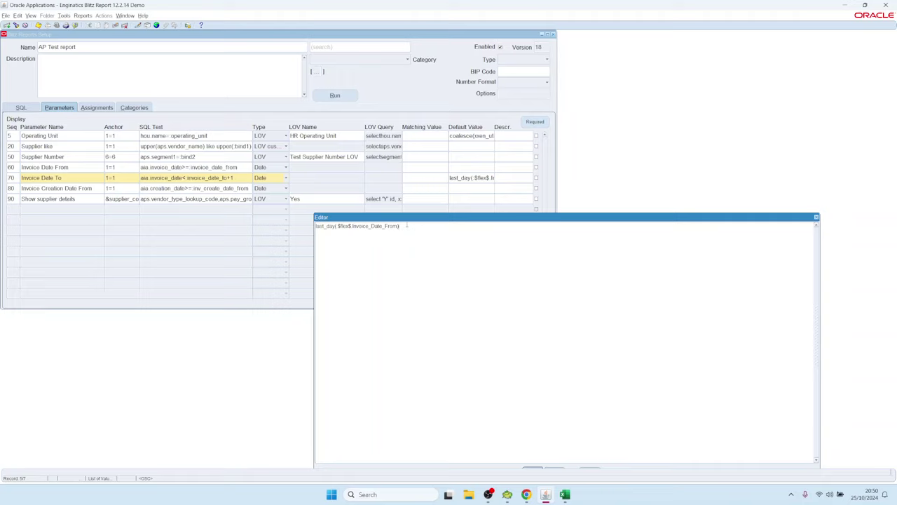
{"action": "left_click_drag", "start_coordinate": [406, 226], "coordinate": [276, 217]}
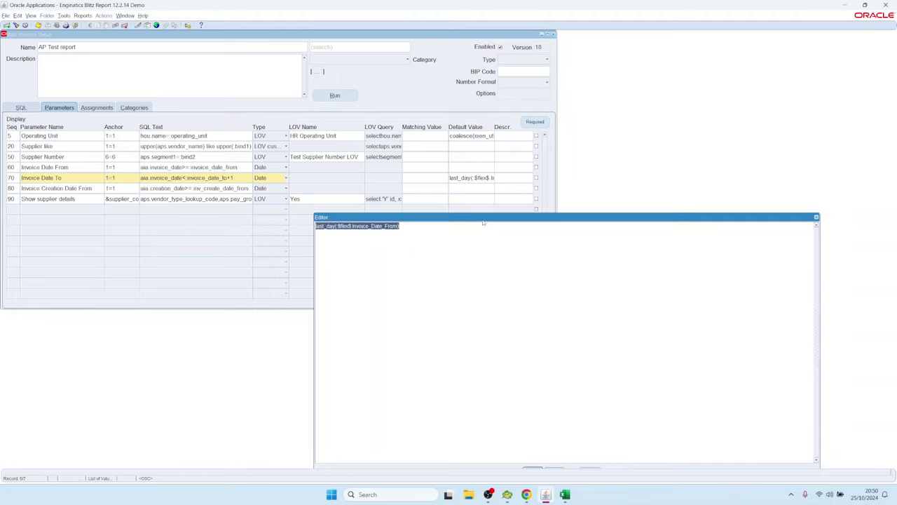
{"action": "left_click_drag", "start_coordinate": [484, 220], "coordinate": [479, 126]}
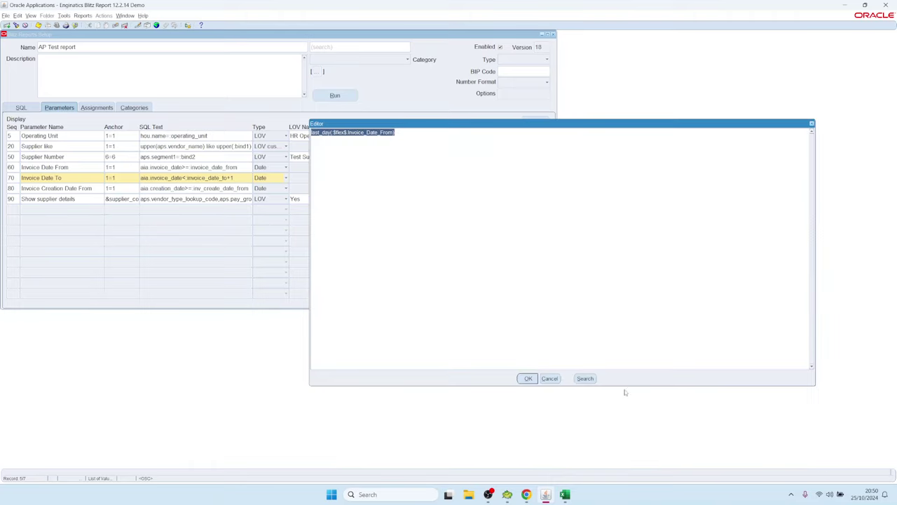
{"action": "left_click", "coordinate": [528, 378]}
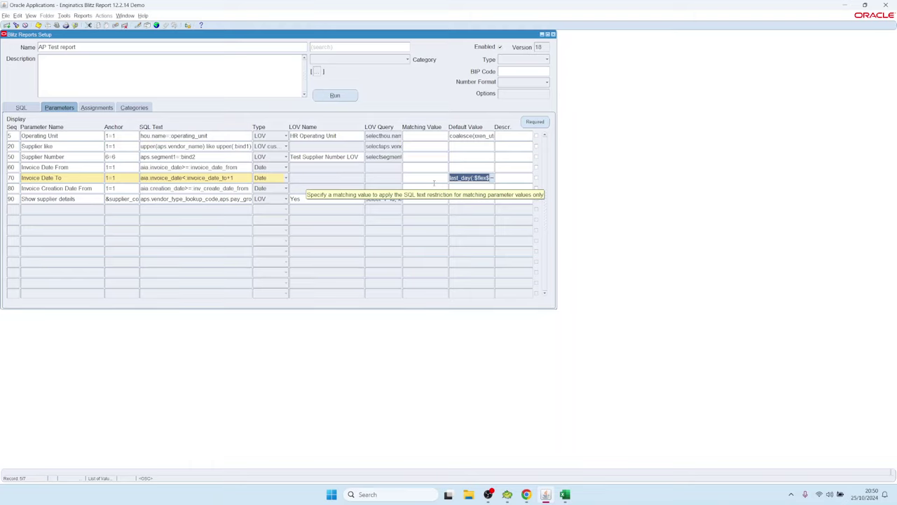
Step: Clear Invoice Date To's default value and test the report's run window with Invoice Date From set to 01-SEP-2024
{"action": "key", "text": "Delete"}
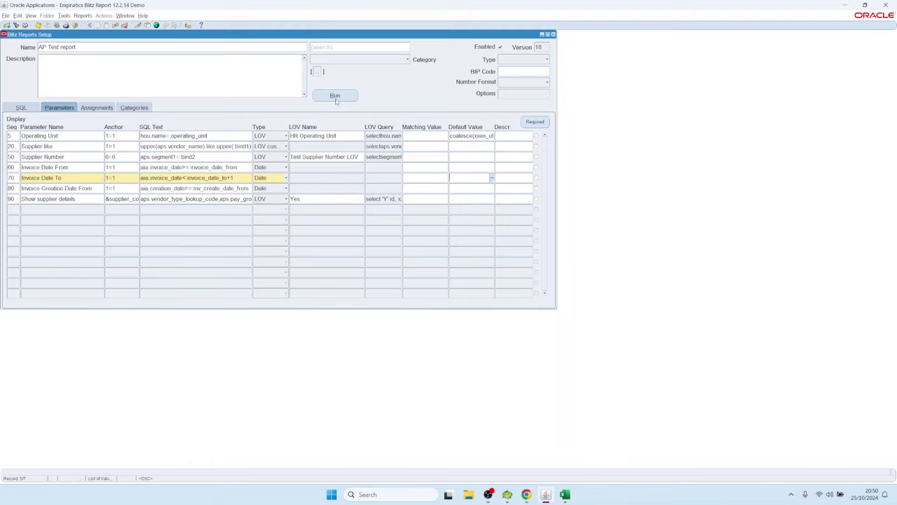
{"action": "left_click", "coordinate": [335, 95]}
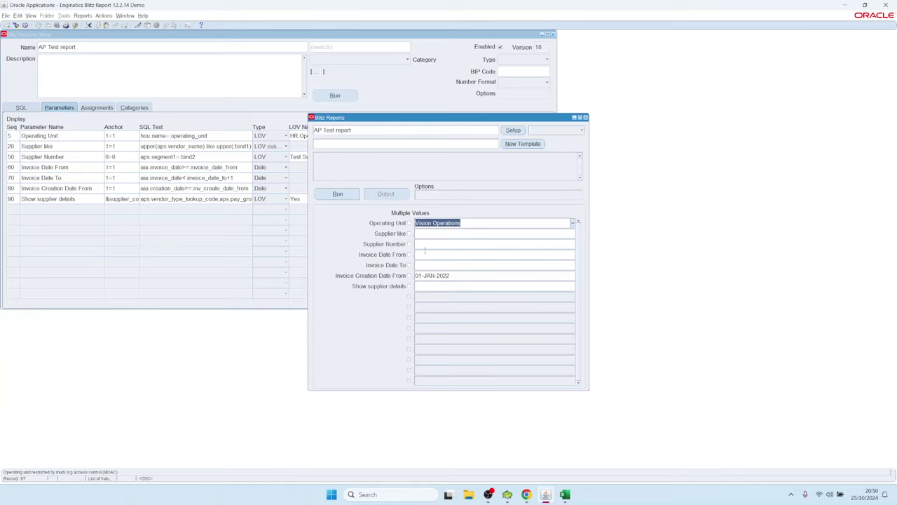
{"action": "double_click", "coordinate": [427, 255]}
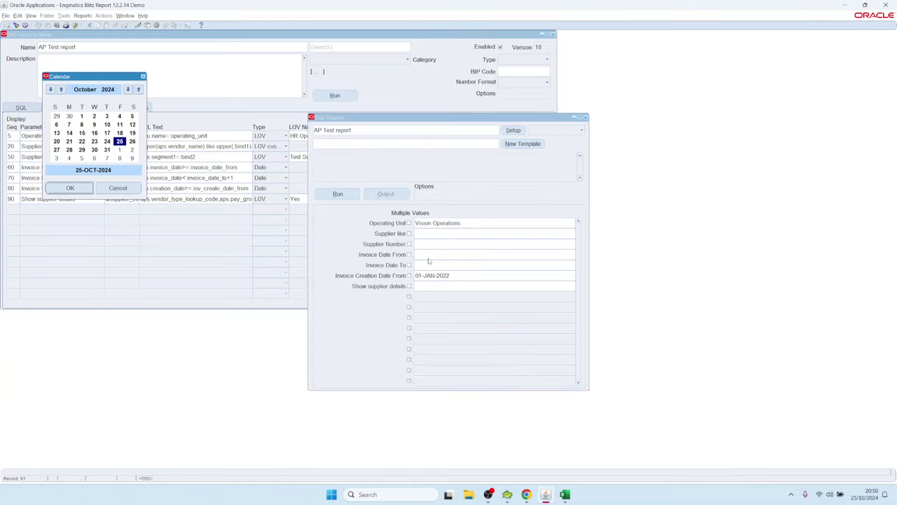
{"action": "key", "text": "Page_Up"}
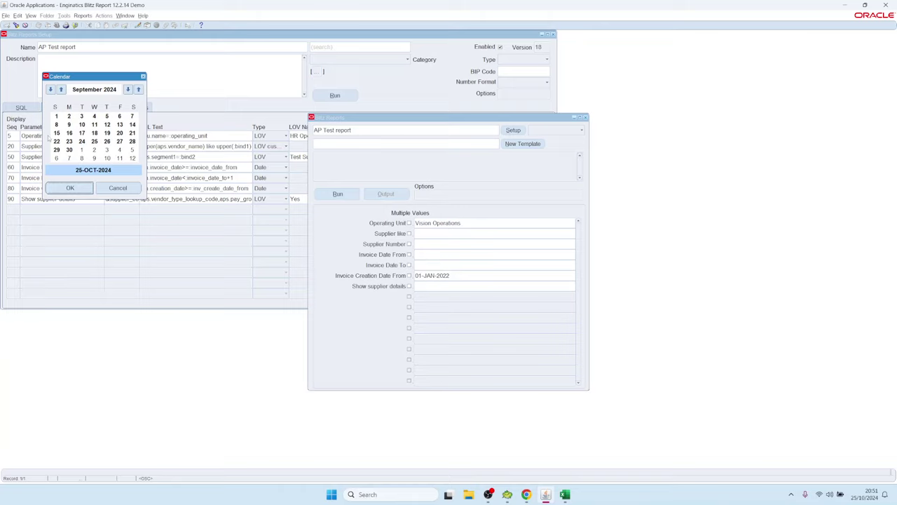
{"action": "left_click", "coordinate": [56, 115]}
{"action": "left_click", "coordinate": [77, 188]}
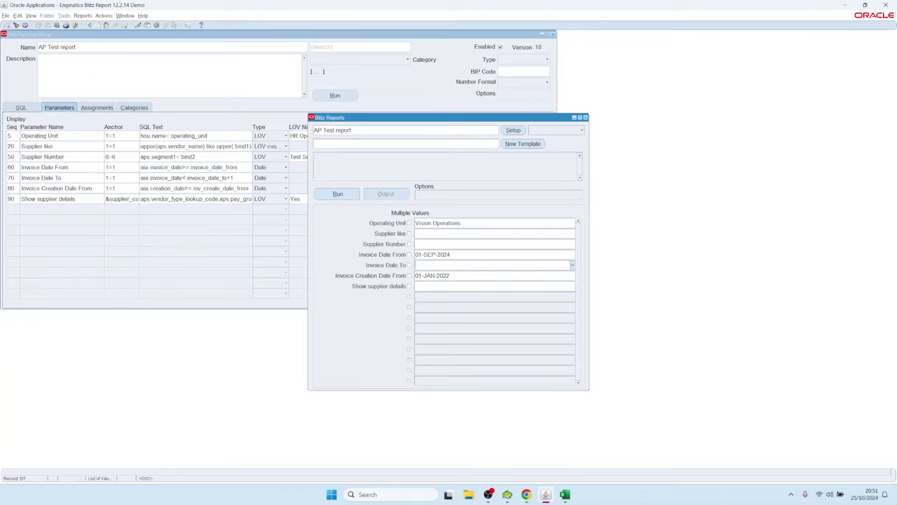
Step: Return to the report setup and set Invoice Date To's default value to last_day(:$flex$.invoice_date_from)
{"action": "left_click", "coordinate": [517, 130]}
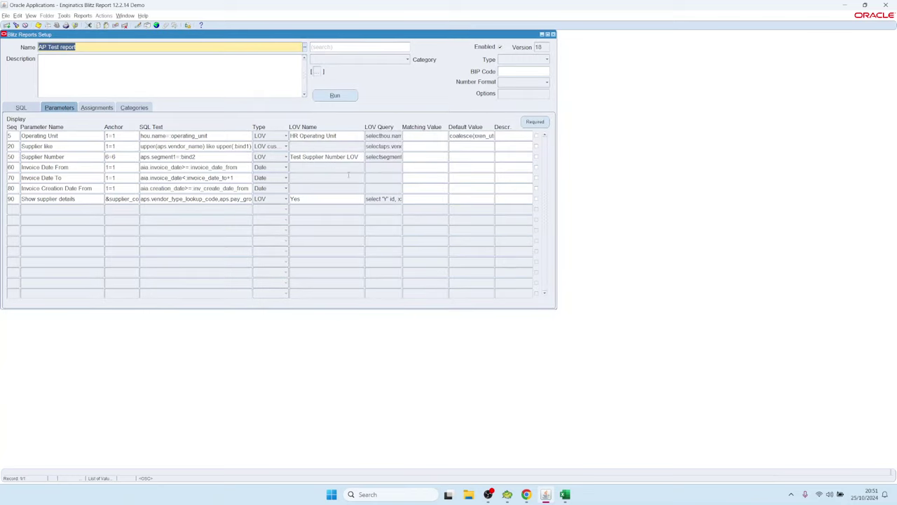
{"action": "left_click", "coordinate": [67, 178]}
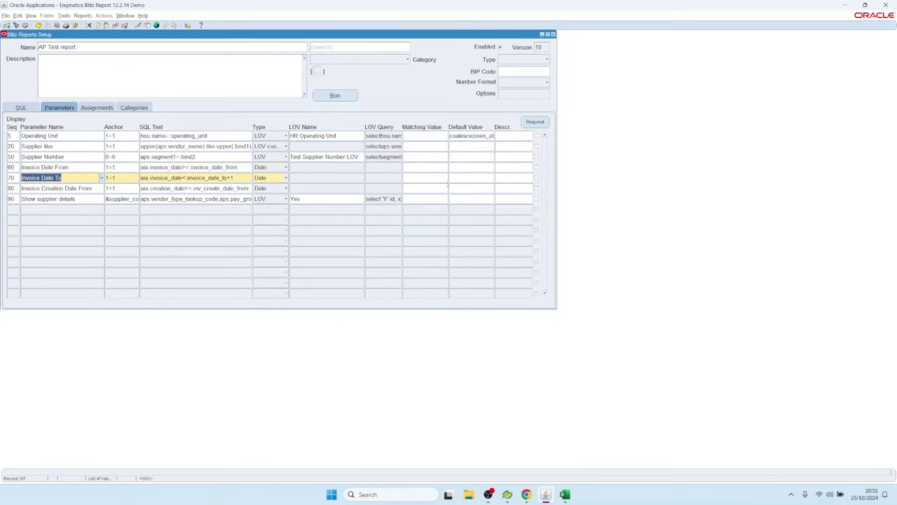
{"action": "left_click", "coordinate": [467, 179]}
{"action": "left_click", "coordinate": [484, 167]}
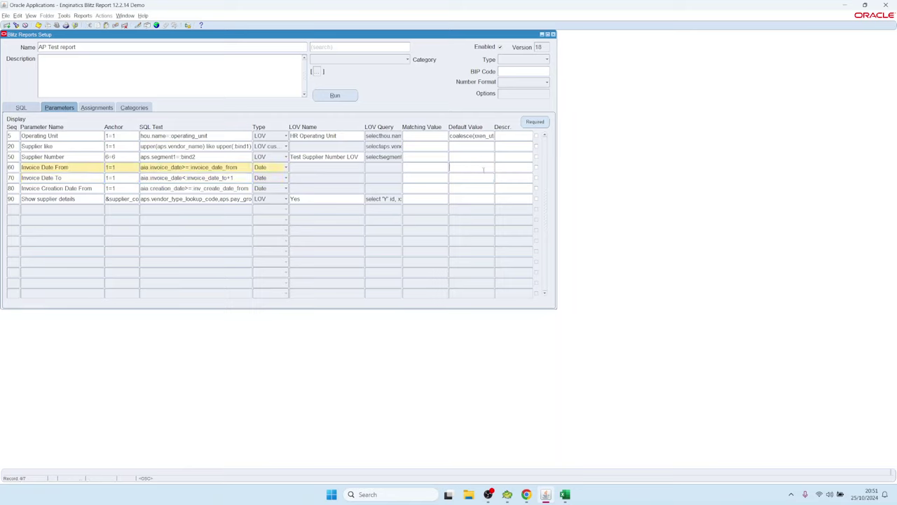
{"action": "left_click", "coordinate": [484, 178]}
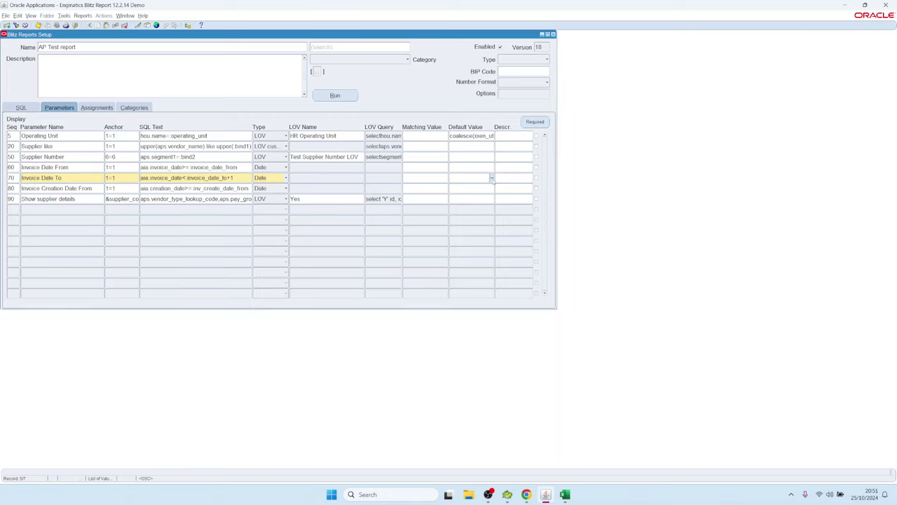
{"action": "key", "text": "ctrl+v"}
{"action": "key", "text": "ctrl+e"}
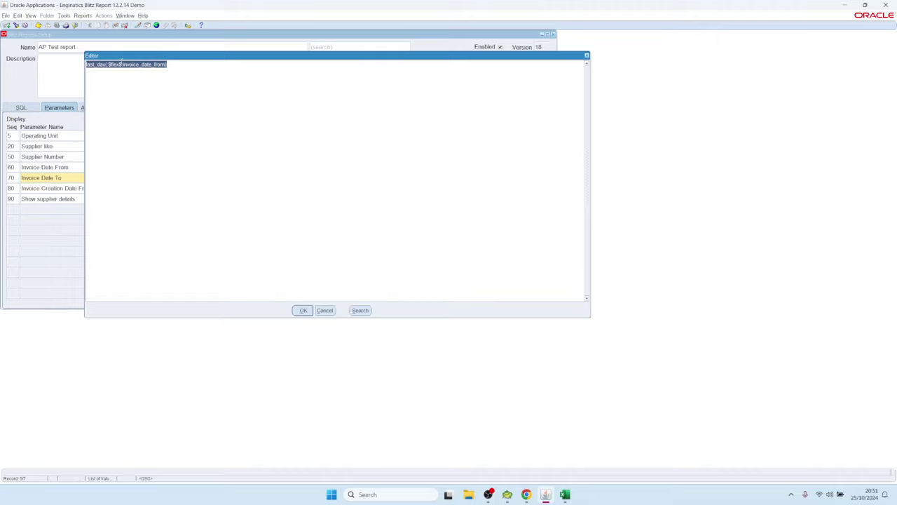
{"action": "left_click", "coordinate": [122, 64]}
{"action": "left_click_drag", "start_coordinate": [129, 56], "coordinate": [233, 103]}
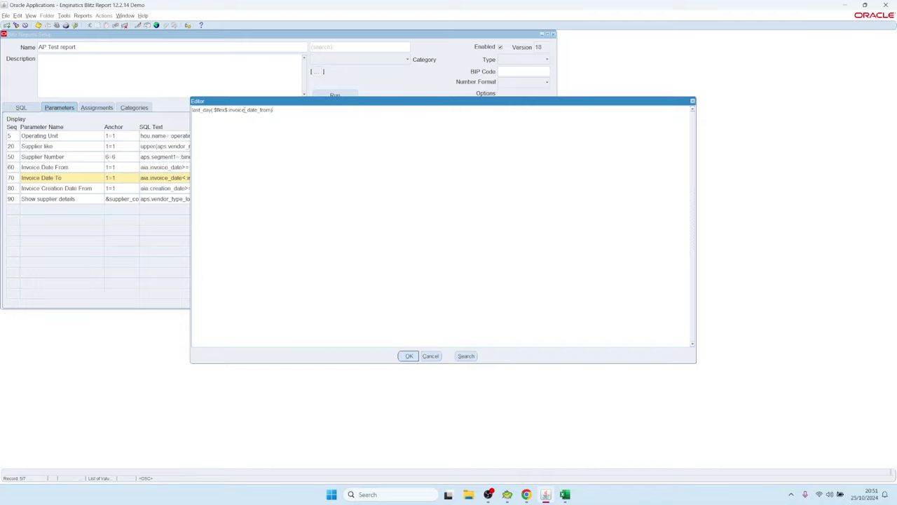
{"action": "left_click_drag", "start_coordinate": [244, 110], "coordinate": [264, 110]}
{"action": "left_click", "coordinate": [409, 356]}
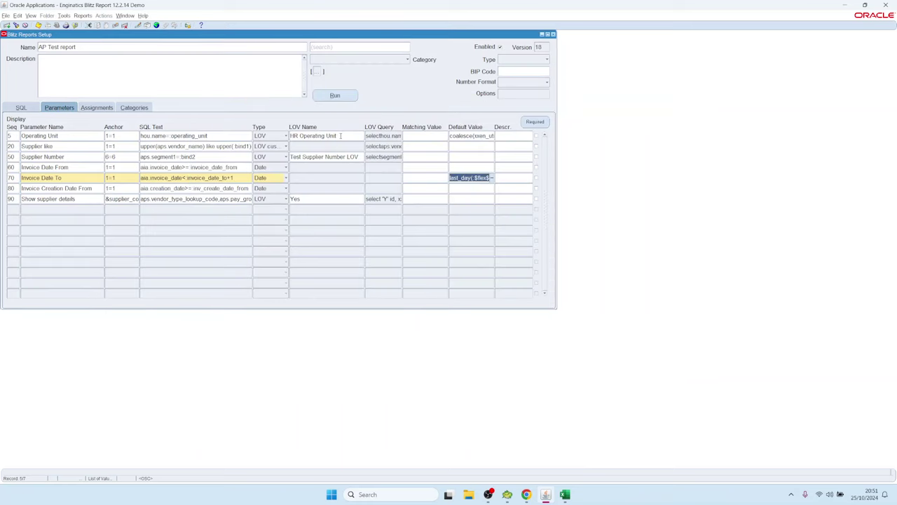
Step: Examine the :$flex$.operating_unit reference in Supplier like's LOV query against the Operating Unit parameter name and its LOV name
{"action": "left_click", "coordinate": [79, 135]}
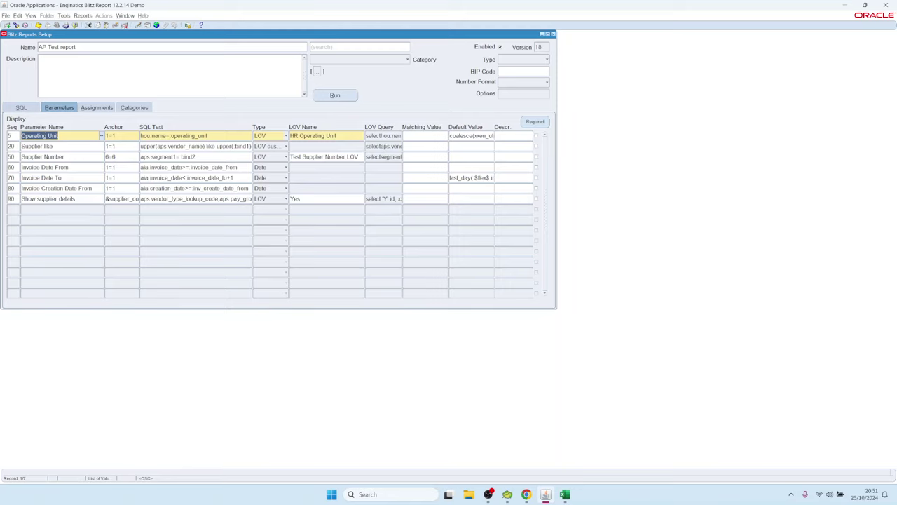
{"action": "double_click", "coordinate": [384, 146]}
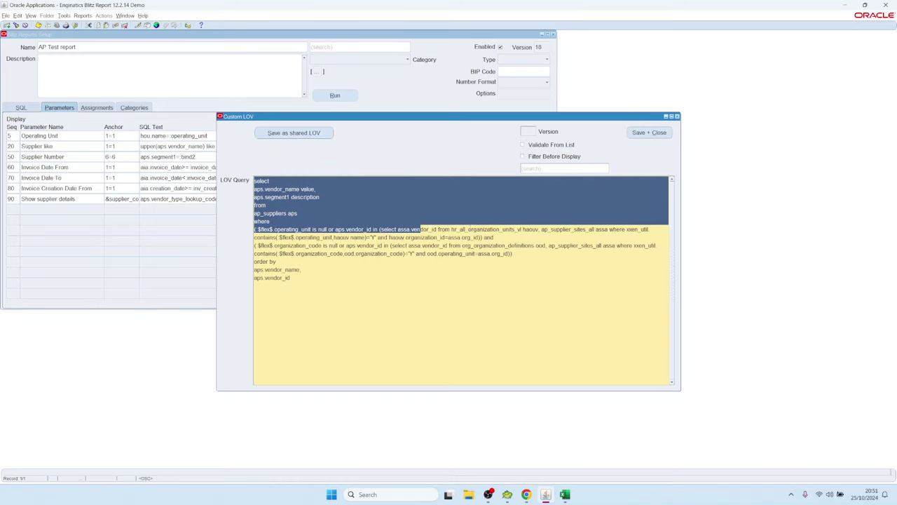
{"action": "left_click", "coordinate": [396, 226]}
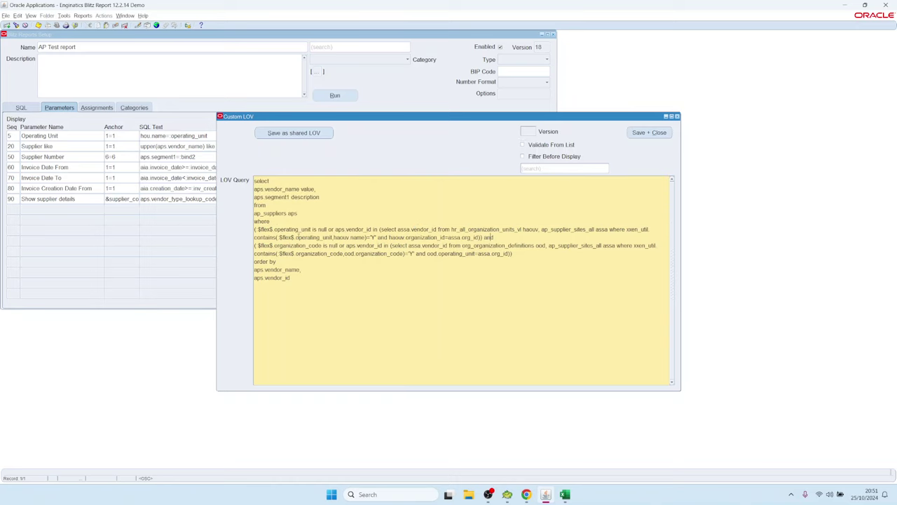
{"action": "left_click_drag", "start_coordinate": [295, 236], "coordinate": [333, 237]}
{"action": "left_click", "coordinate": [649, 132]}
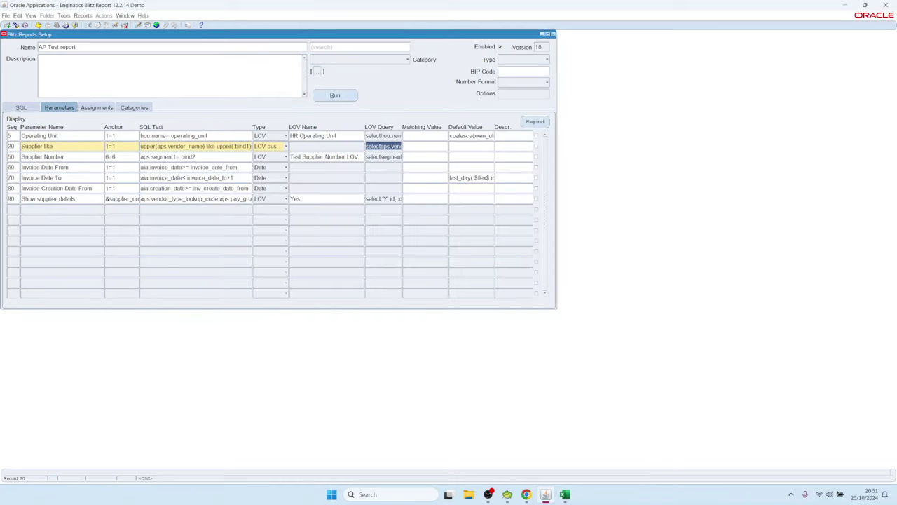
{"action": "left_click", "coordinate": [343, 136]}
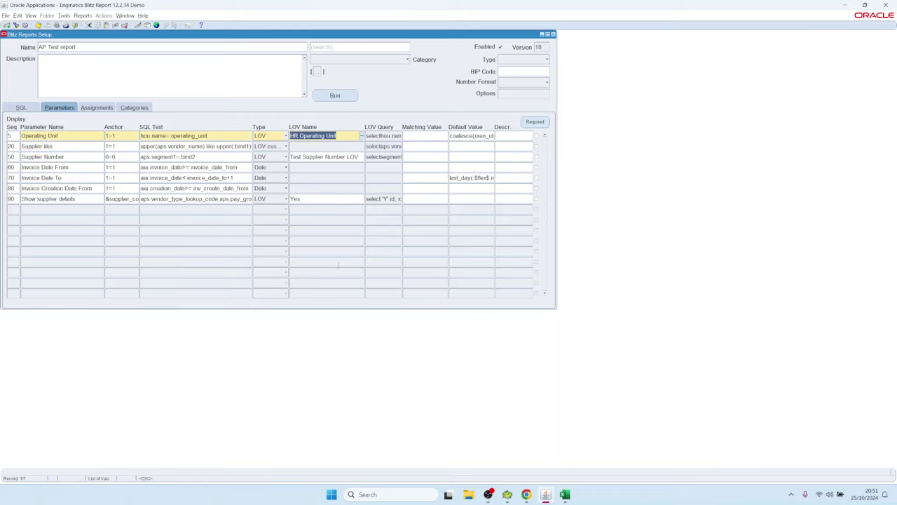
{"action": "left_click", "coordinate": [56, 136]}
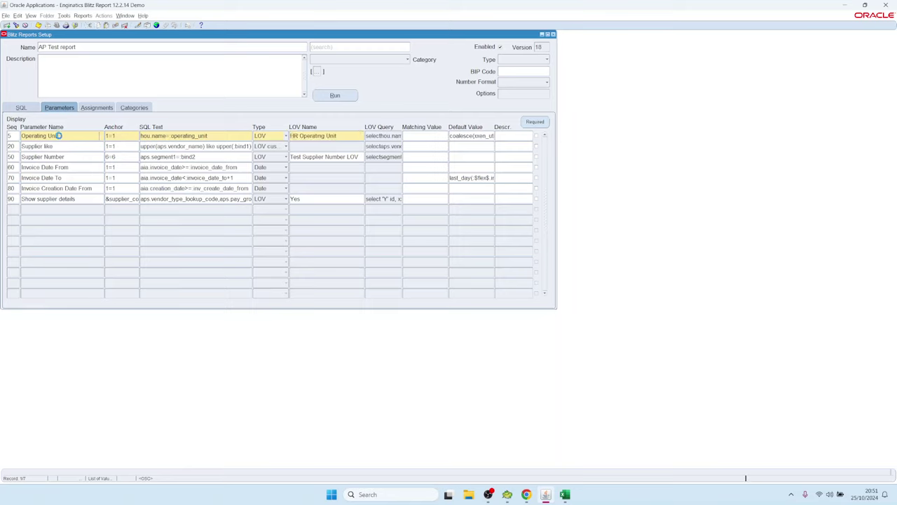
{"action": "left_click", "coordinate": [350, 137]}
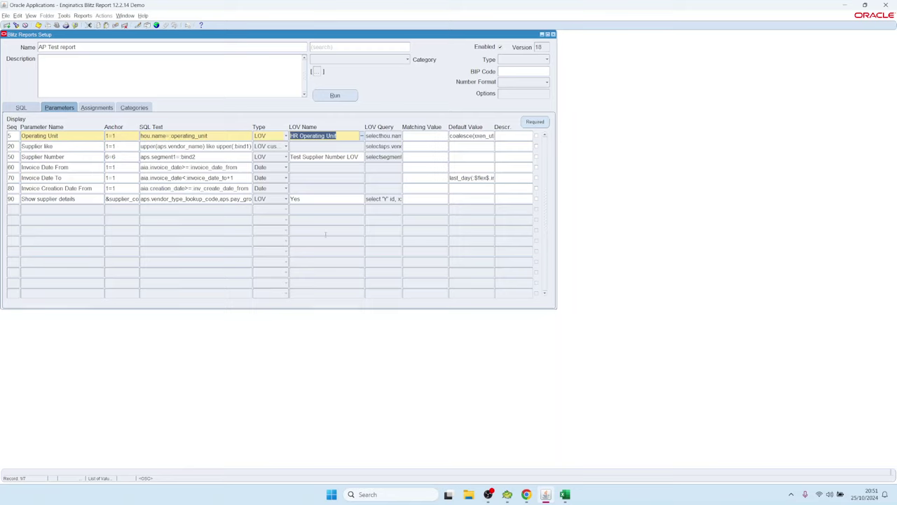
Step: Try expanding Invoice Date To's default value into the full query select last_day(:$flex$.invoice_date_from) from dual
{"action": "left_click", "coordinate": [462, 178]}
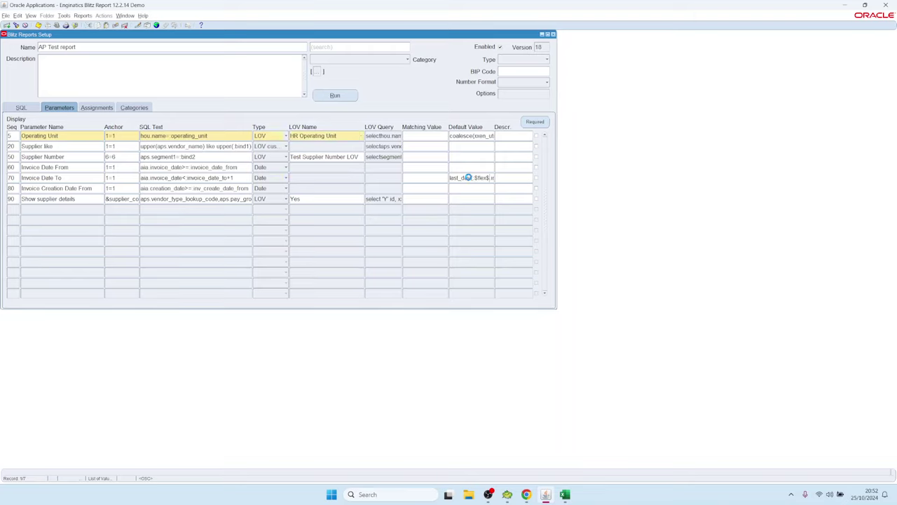
{"action": "left_click", "coordinate": [469, 177]}
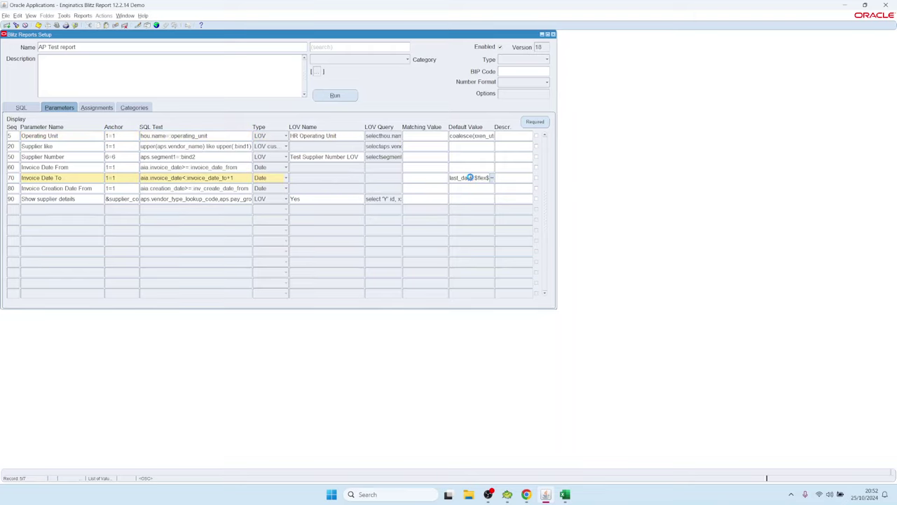
{"action": "key", "text": "ctrl+e"}
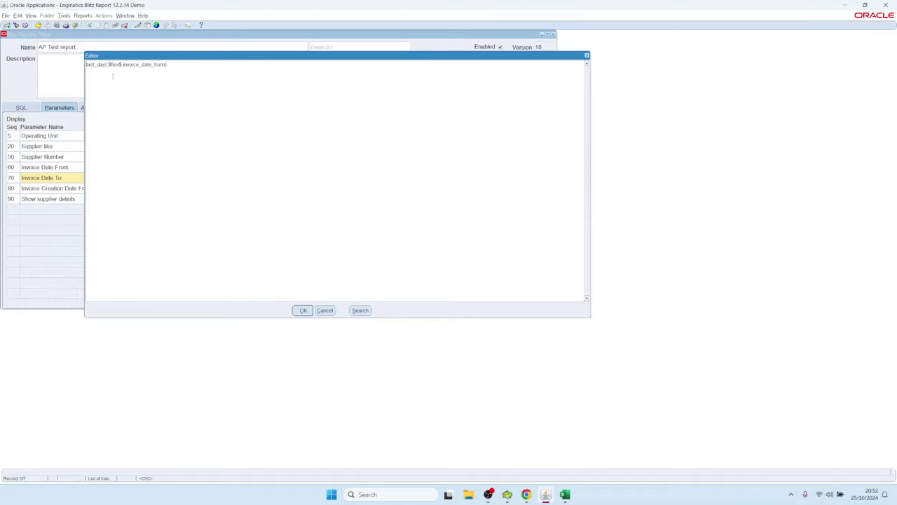
{"action": "key", "text": "Home"}
{"action": "type", "text": "select "}
{"action": "type", "text": " from dual"}
{"action": "key", "text": "ctrl+shift+Left"}
{"action": "key", "text": "ctrl+shift+Left"}
{"action": "key", "text": "ctrl+shift+Left"}
{"action": "key", "text": "ctrl+shift+Left"}
{"action": "key", "text": "ctrl+shift+Left"}
{"action": "key", "text": "ctrl+shift+Left"}
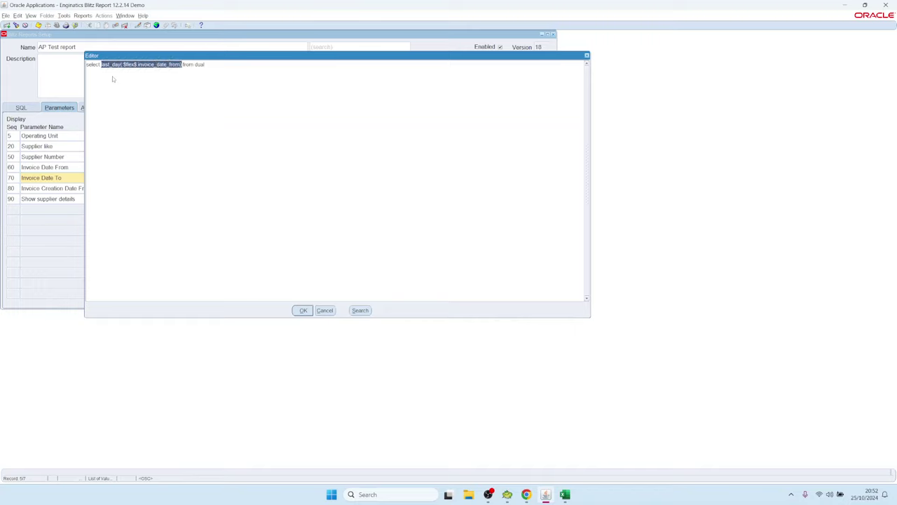
Step: Remove the select and from dual wrapping from Invoice Date To's default value, leaving only the last_day expression
{"action": "key", "text": "End"}
{"action": "key", "text": "ctrl+shift+Left"}
{"action": "key", "text": "ctrl+shift+Left"}
{"action": "key", "text": "ctrl+shift+Left"}
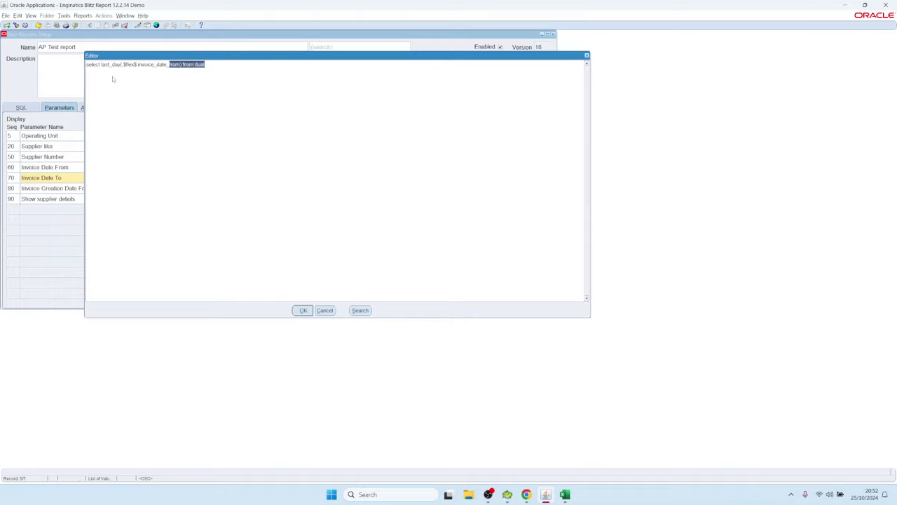
{"action": "key", "text": "ctrl+shift+Right"}
{"action": "key", "text": "Delete"}
{"action": "key", "text": "Delete"}
{"action": "left_click", "coordinate": [303, 310]}
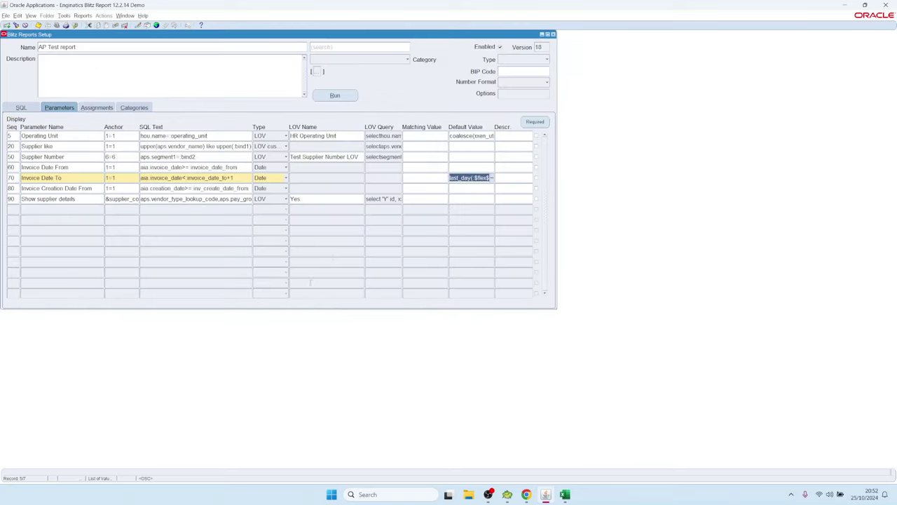
Step: Set Invoice Date From's default value to sysdate-1100 and open the report's run window
{"action": "left_click", "coordinate": [465, 169]}
{"action": "type", "text": "sys"}
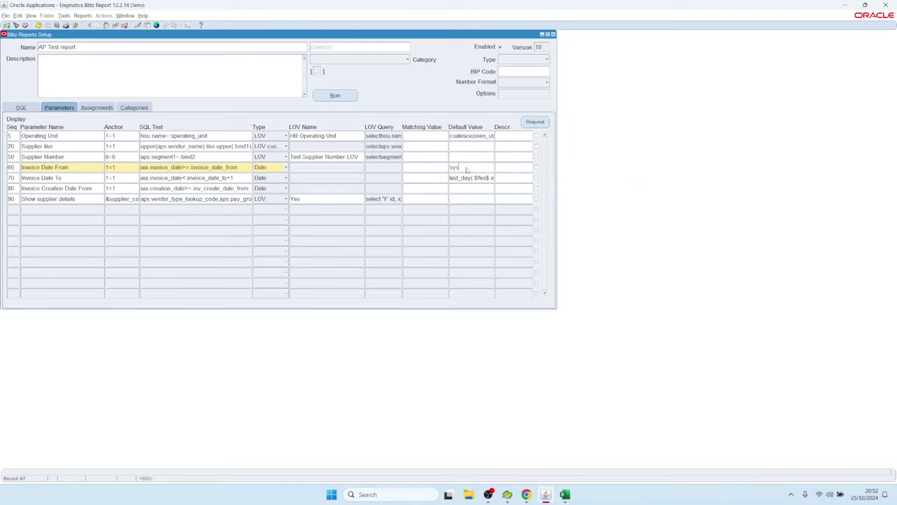
{"action": "type", "text": "date-1100"}
{"action": "key", "text": "alt+r"}
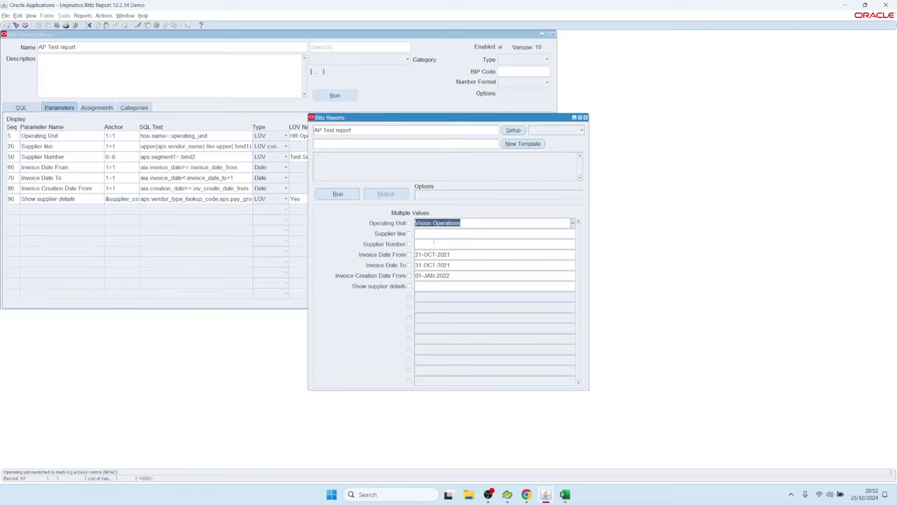
Step: Close the run window after checking the invoice date defaults and clear Invoice Date From's default value
{"action": "left_click", "coordinate": [454, 255]}
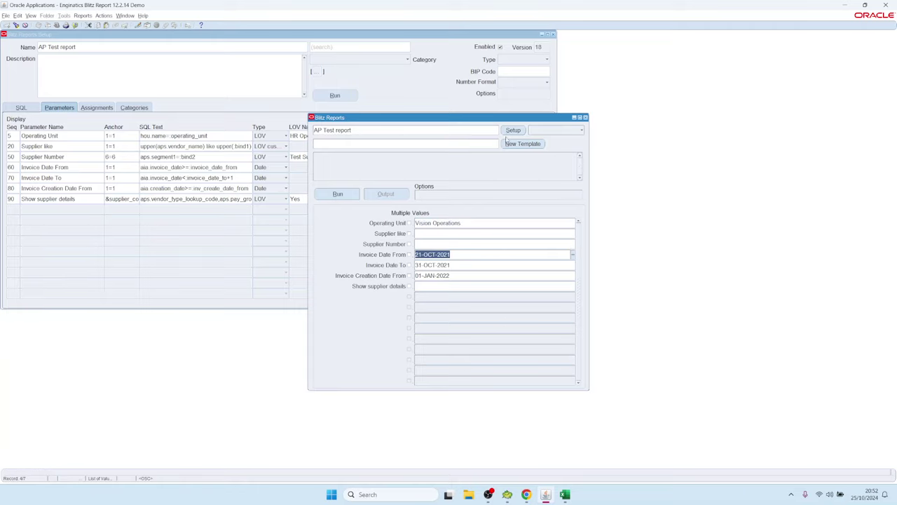
{"action": "key", "text": "ctrl+F4"}
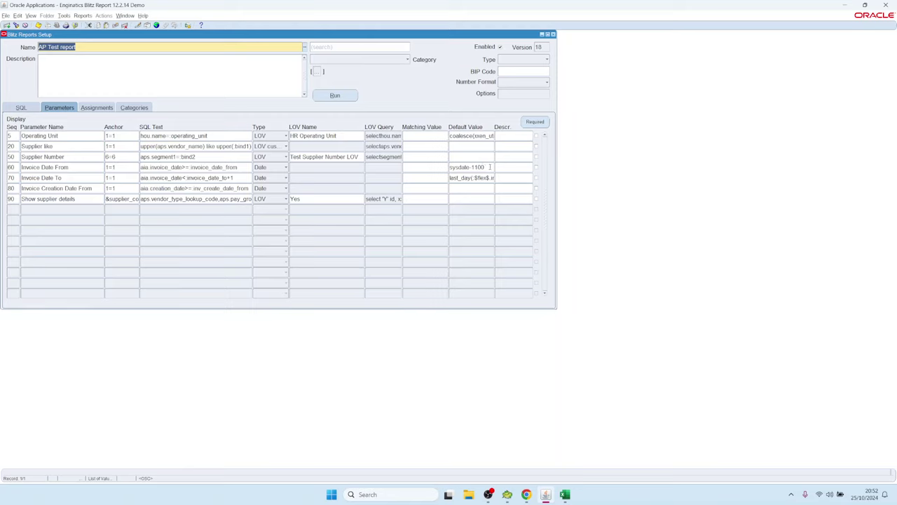
{"action": "left_click", "coordinate": [490, 167]}
{"action": "key", "text": "Delete"}
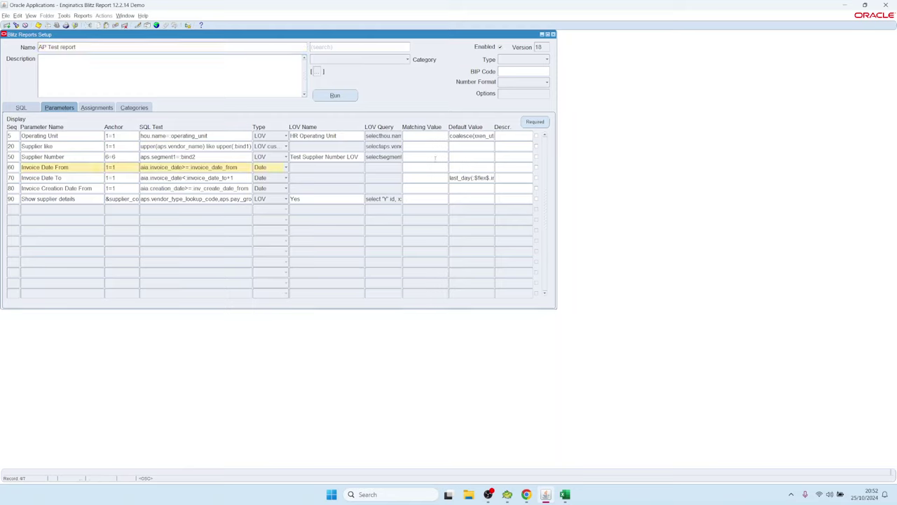
{"action": "left_click", "coordinate": [473, 145]}
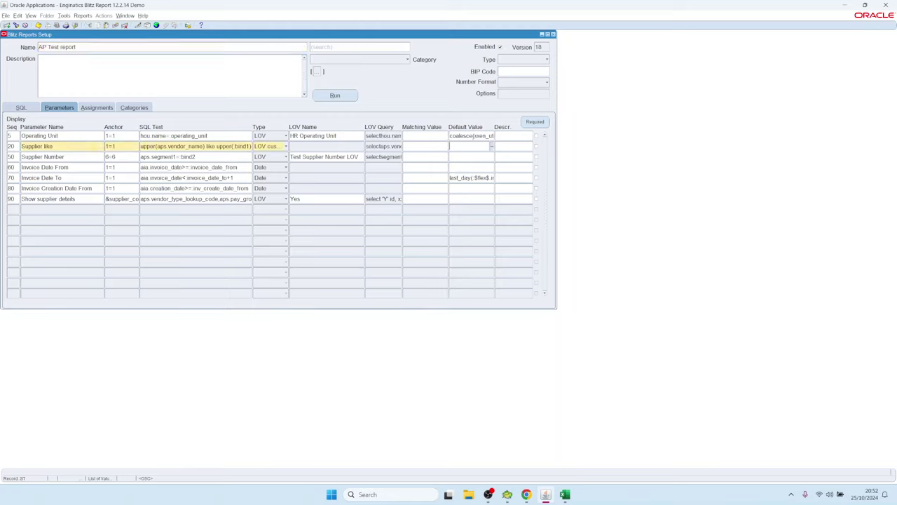
{"action": "left_click", "coordinate": [463, 135]}
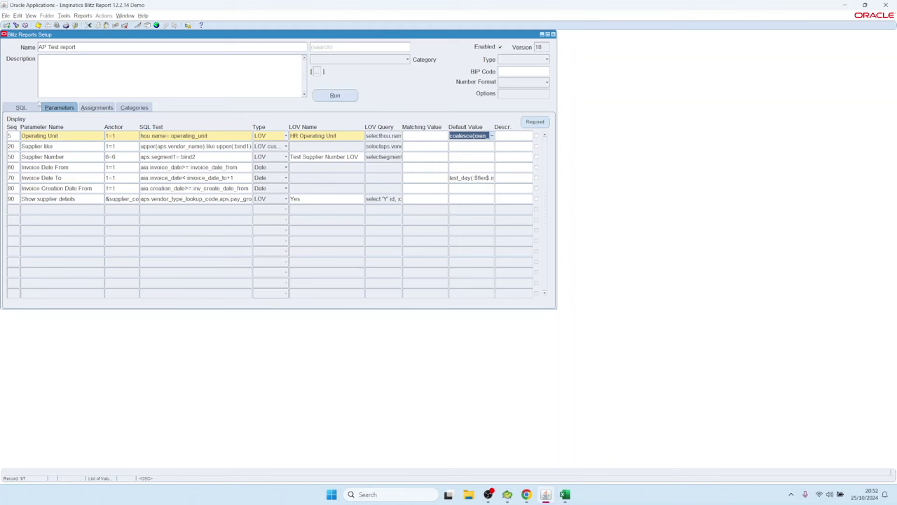
Step: Open the AP Suppliers report in the setup, saving the pending changes to AP Test report
{"action": "left_click", "coordinate": [68, 47]}
{"action": "key", "text": "ctrl+l"}
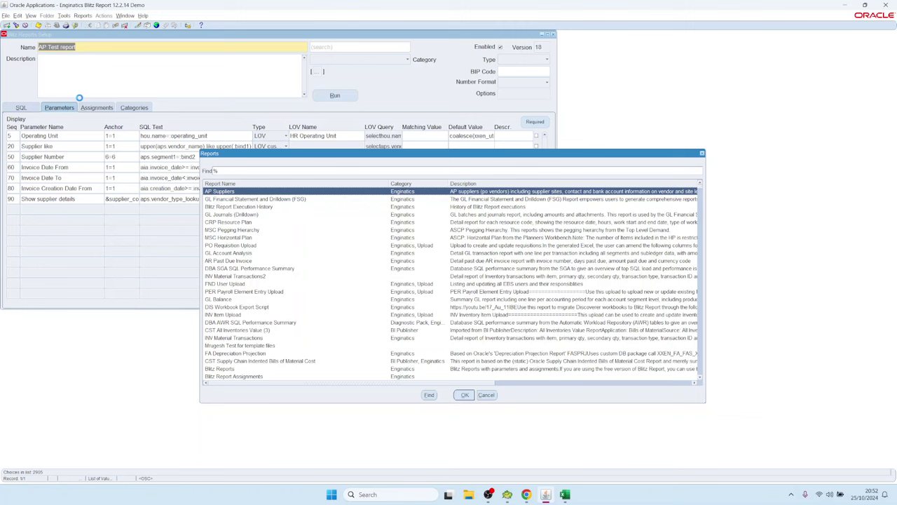
{"action": "type", "text": "ap"}
{"action": "key", "text": "Return"}
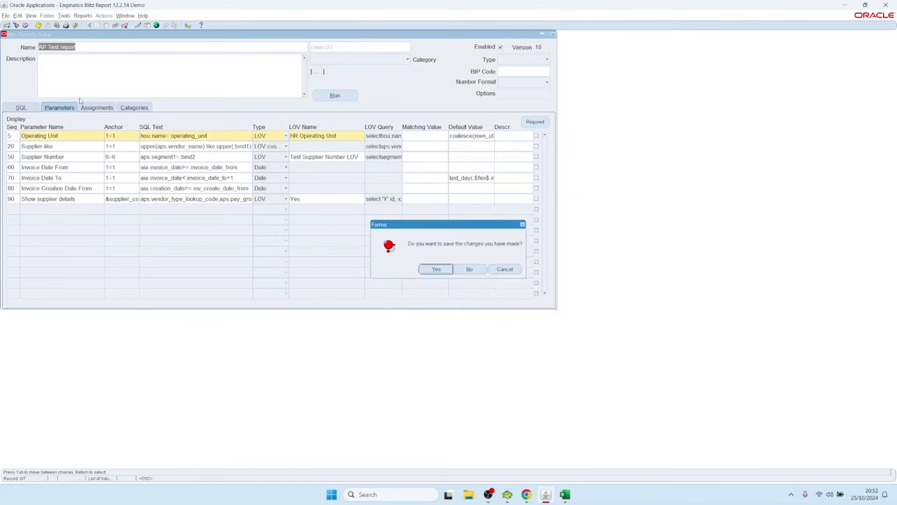
{"action": "left_click", "coordinate": [436, 269]}
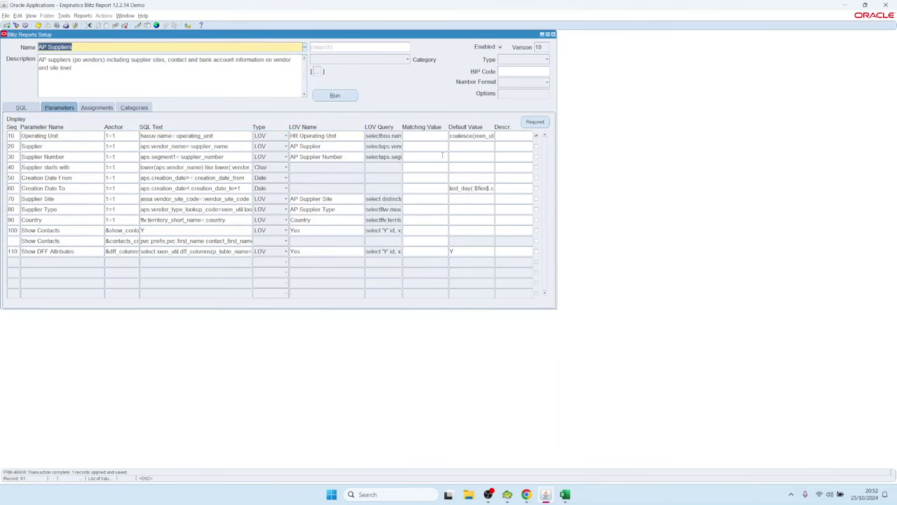
Step: Find the reports starting with ap and open AP Invoices and Lines in the setup
{"action": "key", "text": "ctrl+l"}
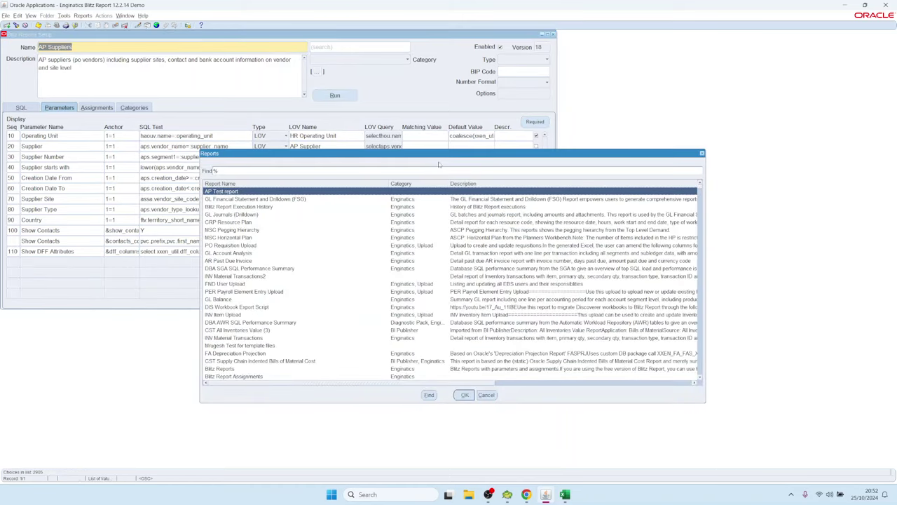
{"action": "type", "text": "ap"}
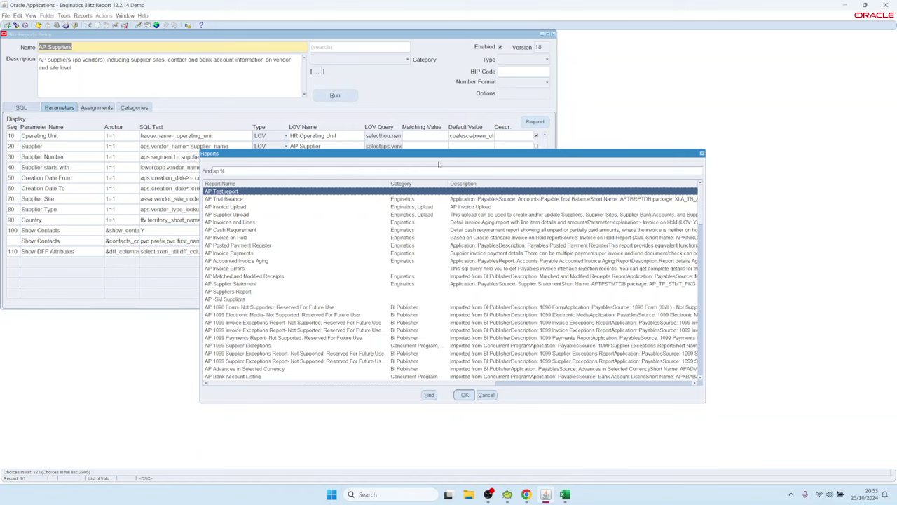
{"action": "key", "text": "Down"}
{"action": "key", "text": "Down"}
{"action": "key", "text": "Down"}
{"action": "key", "text": "Down"}
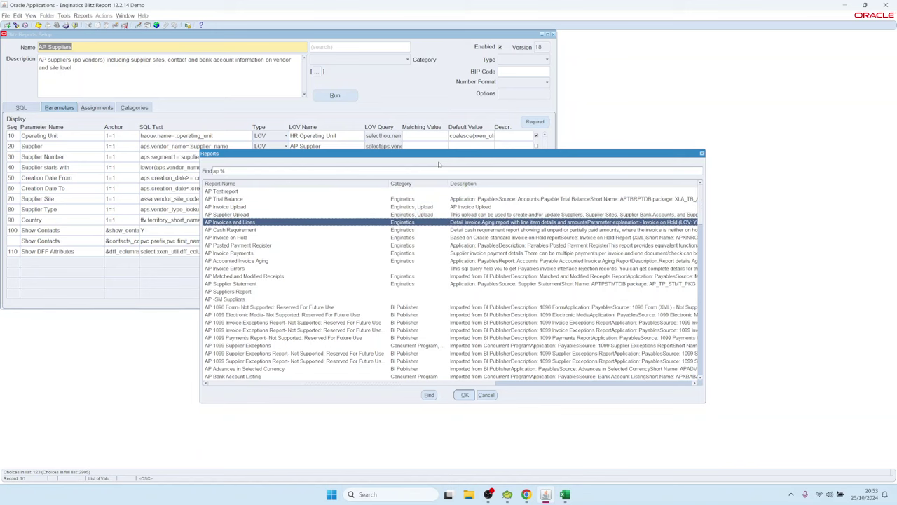
{"action": "key", "text": "Return"}
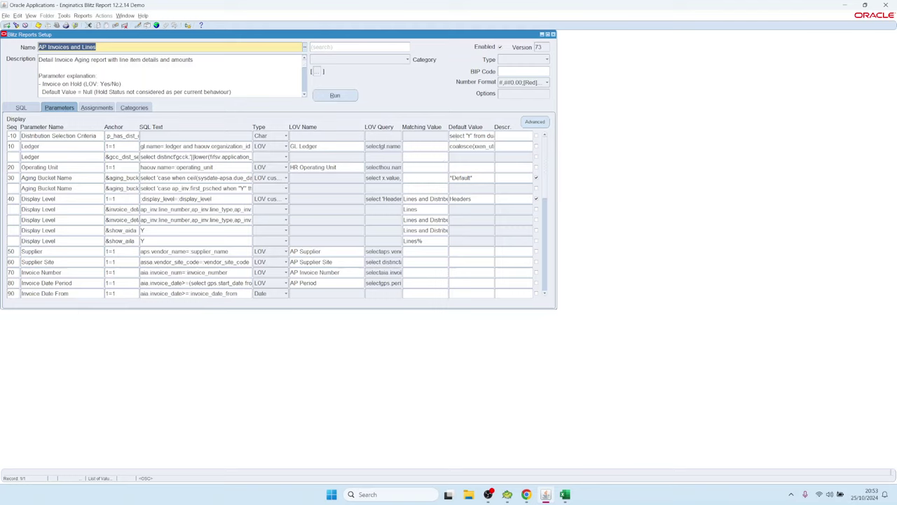
Step: Open Distribution Selection Criteria's default value in the editor and move the editor clear of the parameter names
{"action": "left_click", "coordinate": [475, 135]}
{"action": "left_click", "coordinate": [464, 136]}
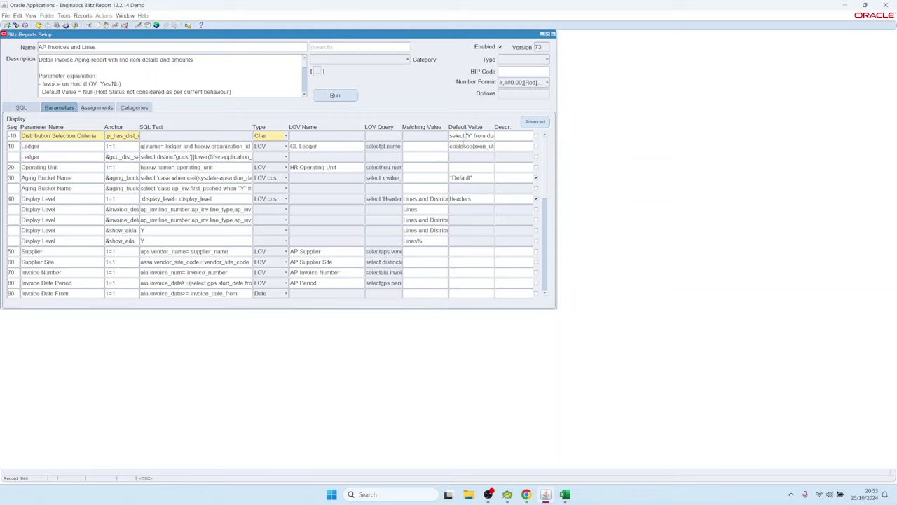
{"action": "key", "text": "ctrl+e"}
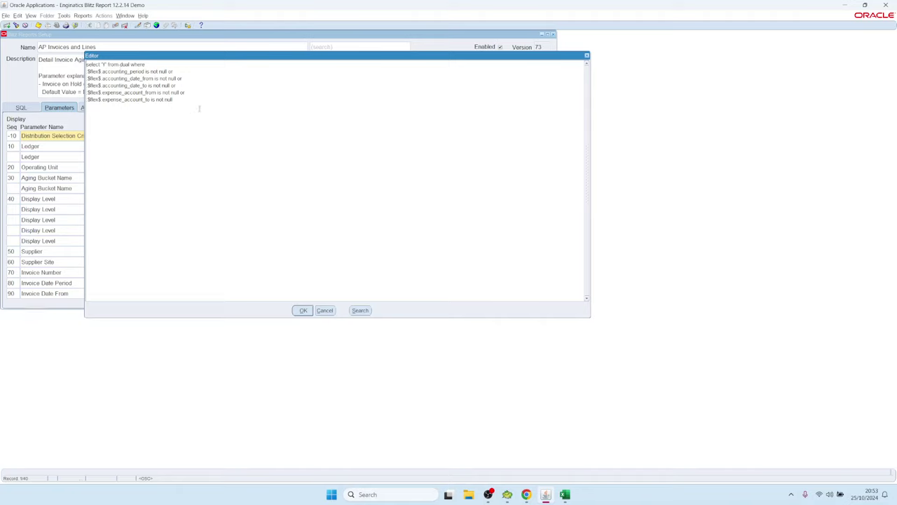
{"action": "key", "text": "ctrl+a"}
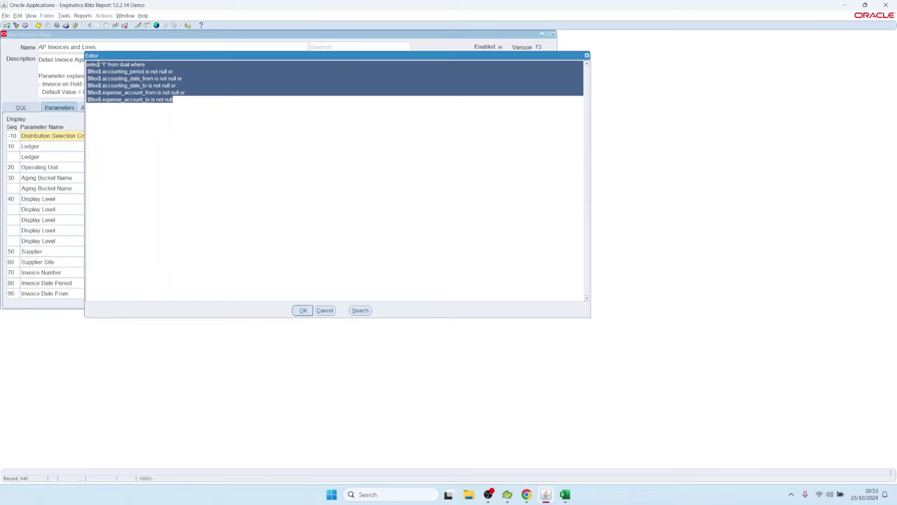
{"action": "left_click", "coordinate": [225, 133]}
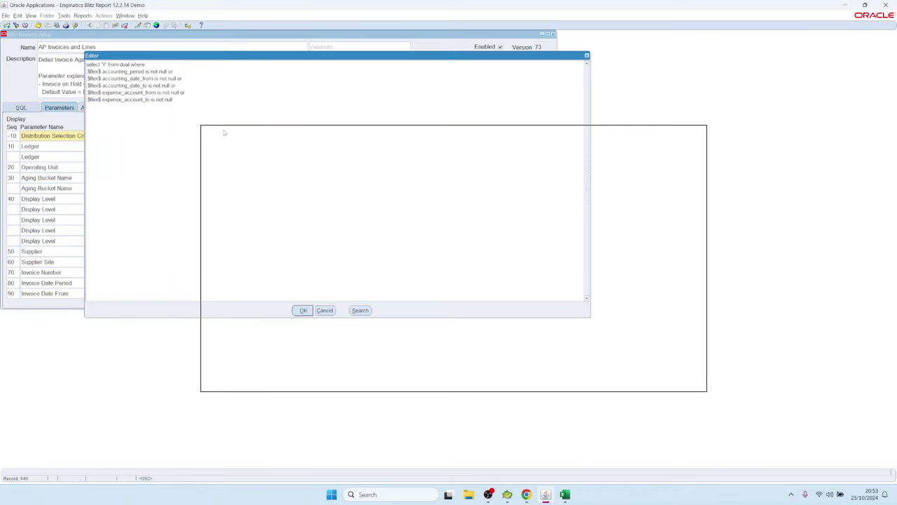
{"action": "left_click_drag", "start_coordinate": [224, 132], "coordinate": [243, 123]}
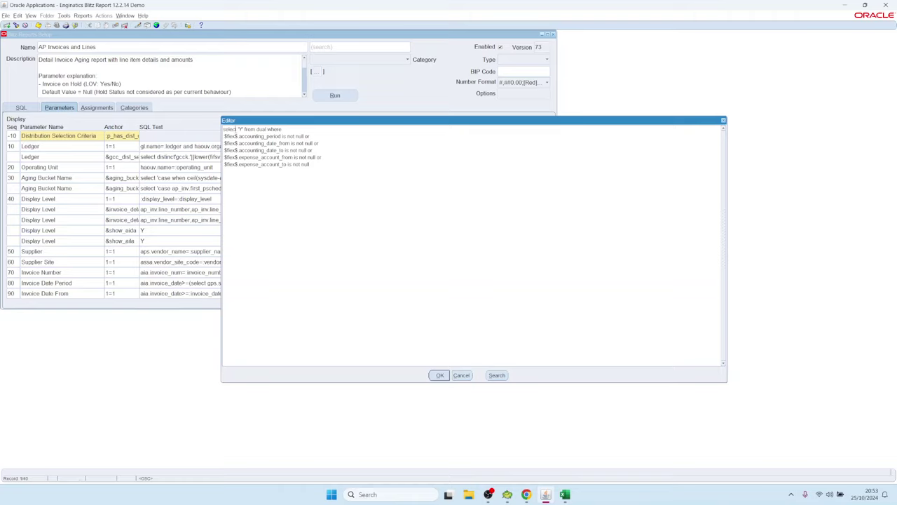
Step: Examine the default value's select 'Y' from dual clause and its :$flex$ is not null conditions, leaving the editor without changes
{"action": "double_click", "coordinate": [240, 129]}
{"action": "type", "text": "'Y'"}
{"action": "left_click_drag", "start_coordinate": [293, 129], "coordinate": [196, 130]}
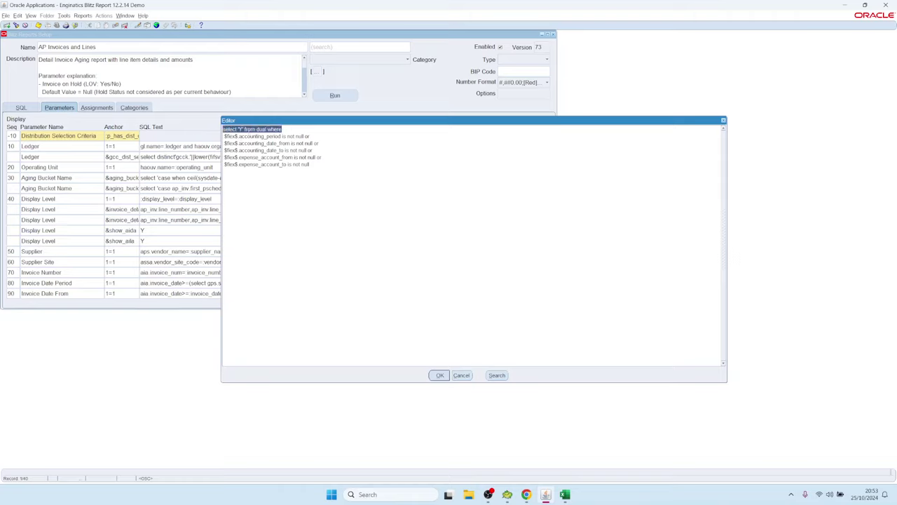
{"action": "left_click", "coordinate": [237, 132]}
{"action": "left_click_drag", "start_coordinate": [228, 136], "coordinate": [310, 165]}
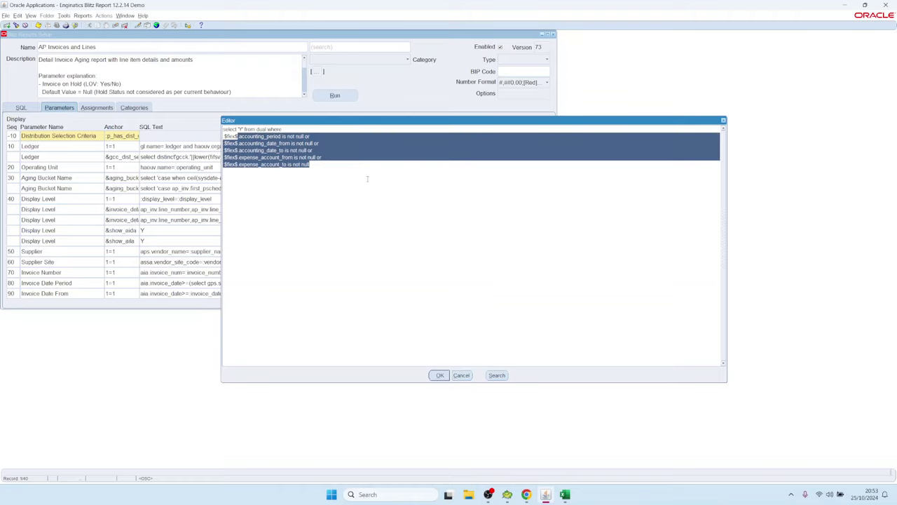
{"action": "left_click", "coordinate": [279, 150]}
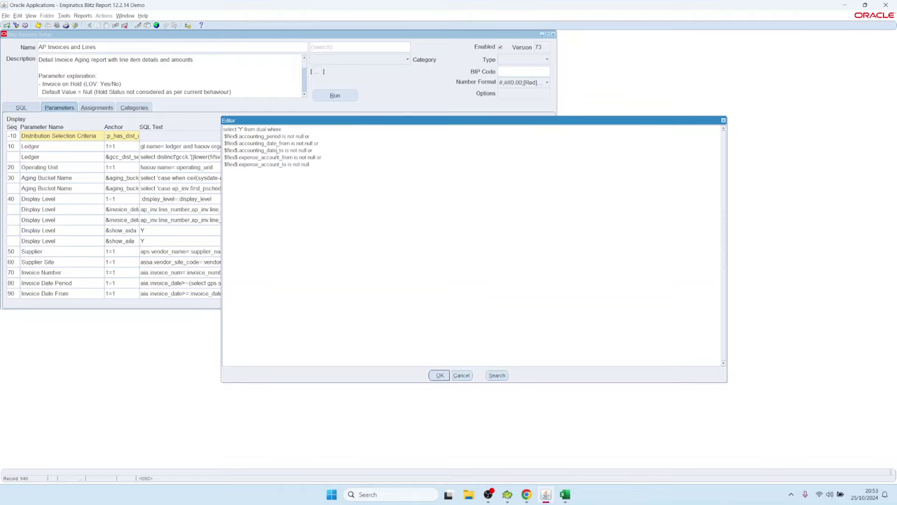
{"action": "left_click", "coordinate": [462, 375]}
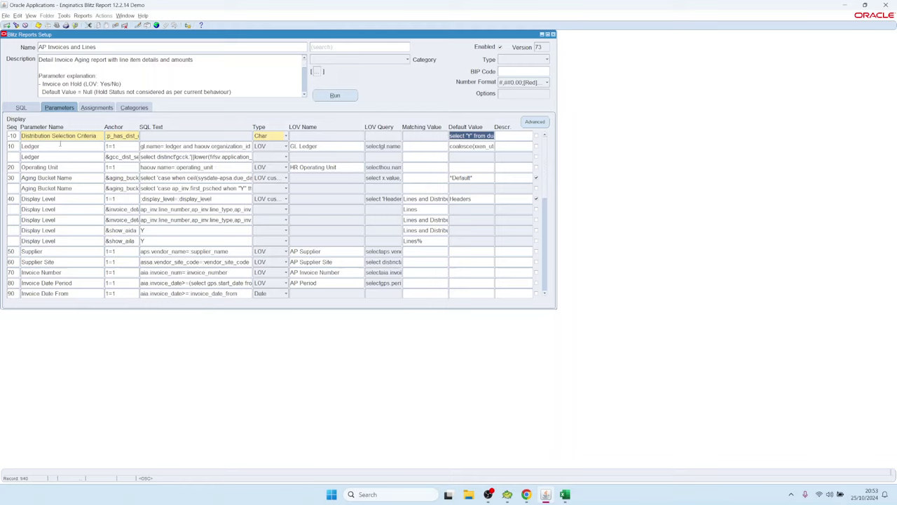
Step: Compare Distribution Selection Criteria's display sequence with the parameters offered in the report's run window, and return to the setup
{"action": "left_click", "coordinate": [11, 135]}
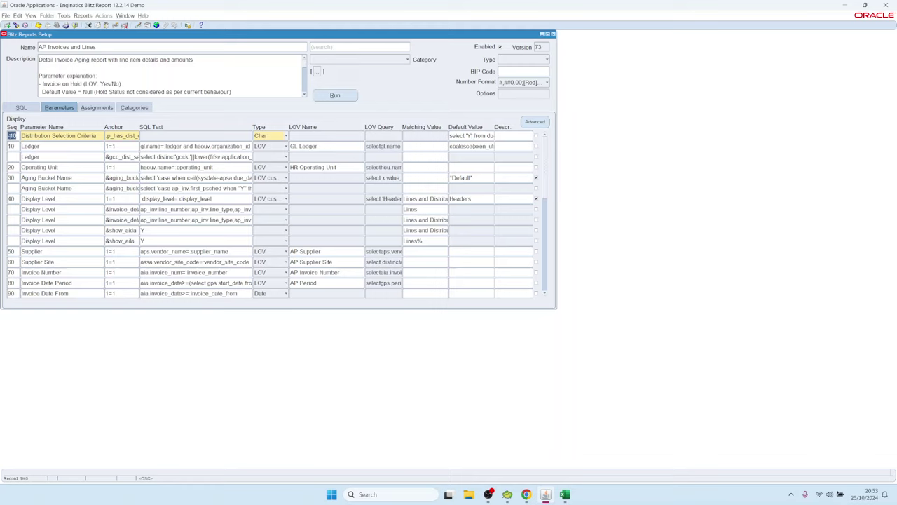
{"action": "left_click", "coordinate": [335, 95]}
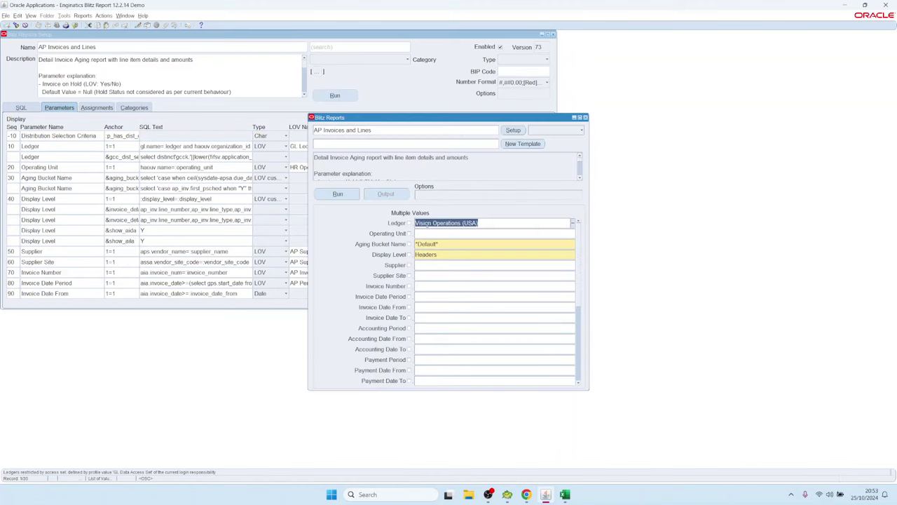
{"action": "left_click", "coordinate": [428, 222]}
{"action": "left_click_drag", "start_coordinate": [493, 224], "coordinate": [401, 223]}
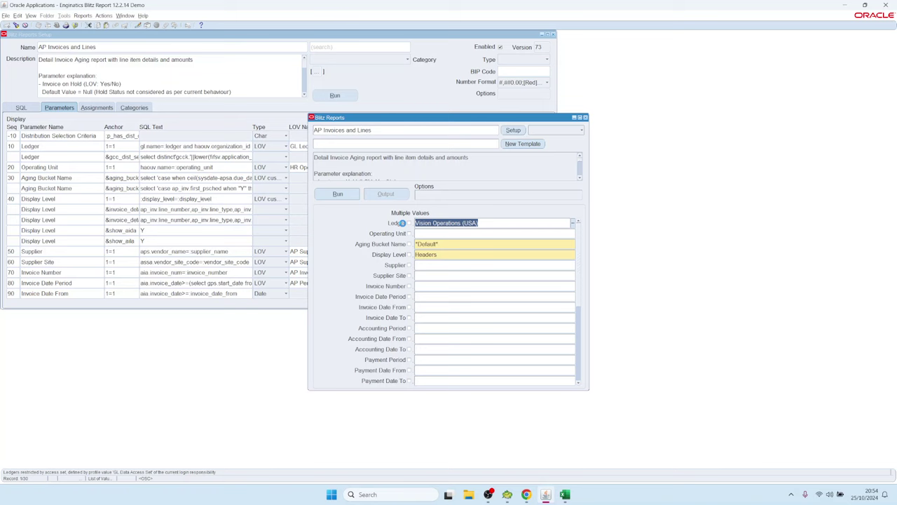
{"action": "left_click", "coordinate": [513, 130]}
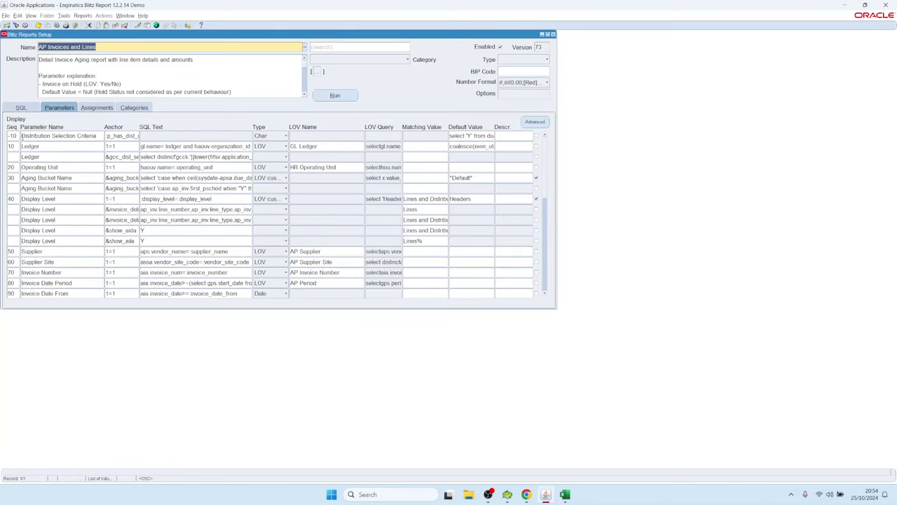
Step: Compare the two Ledger rows' display sequences, parameter names and SQL texts with the negative-sequence Distribution Selection Criteria row
{"action": "left_click", "coordinate": [15, 137]}
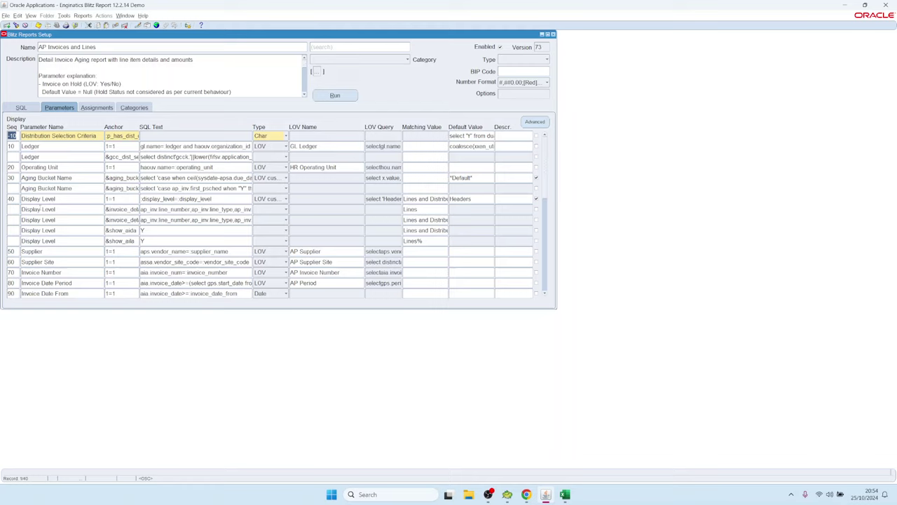
{"action": "left_click", "coordinate": [16, 157]}
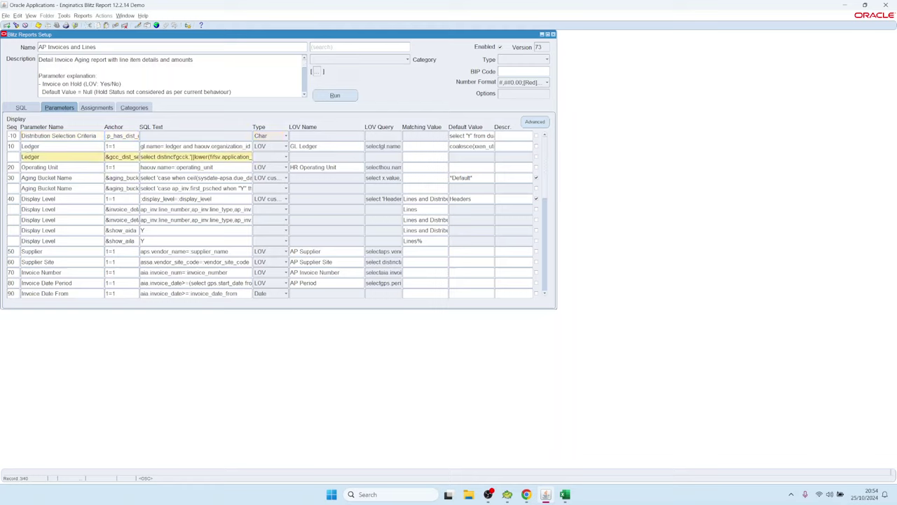
{"action": "left_click", "coordinate": [17, 149]}
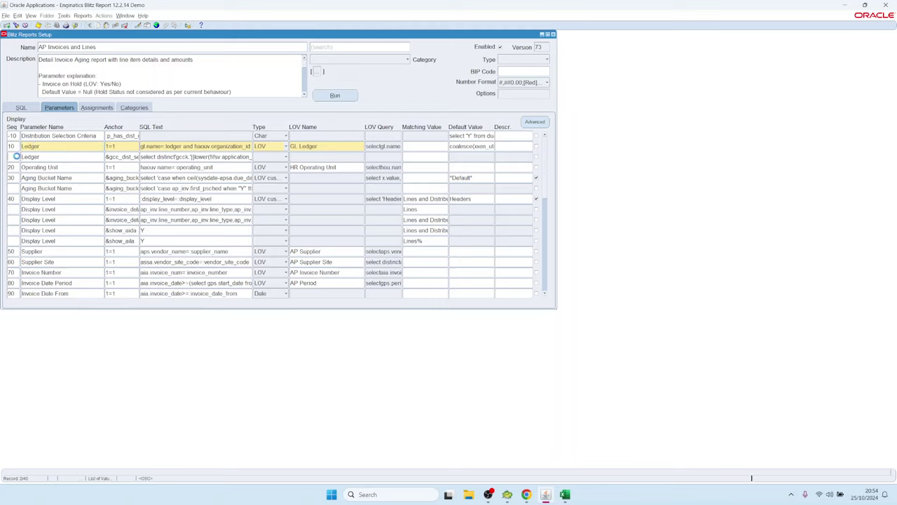
{"action": "key", "text": "Down"}
{"action": "left_click", "coordinate": [35, 146]}
{"action": "left_click", "coordinate": [56, 200]}
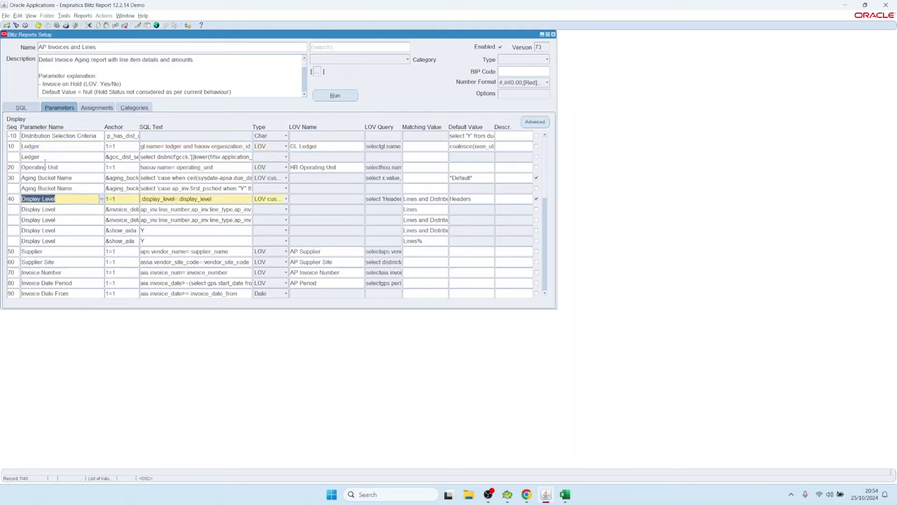
{"action": "left_click", "coordinate": [46, 157]}
{"action": "left_click_drag", "start_coordinate": [148, 157], "coordinate": [199, 148]}
{"action": "left_click", "coordinate": [172, 146]}
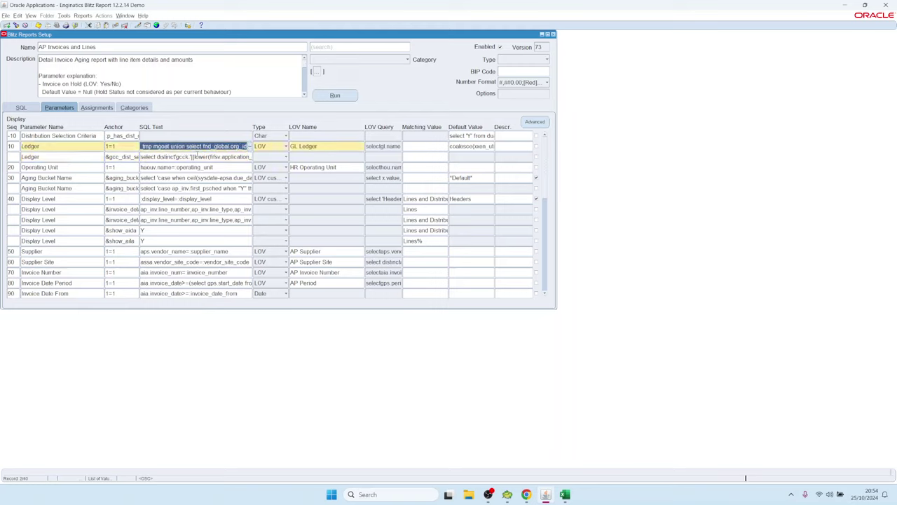
{"action": "key", "text": "Down"}
{"action": "left_click", "coordinate": [31, 146]}
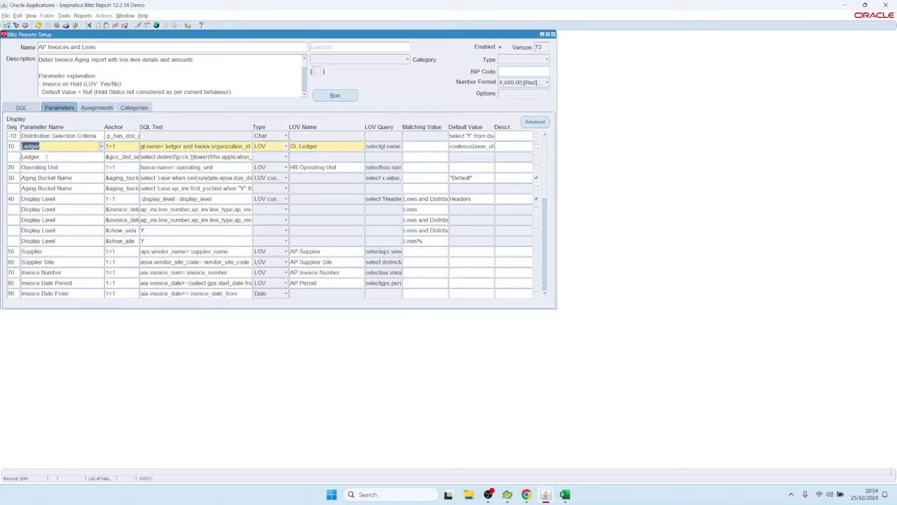
{"action": "key", "text": "Down"}
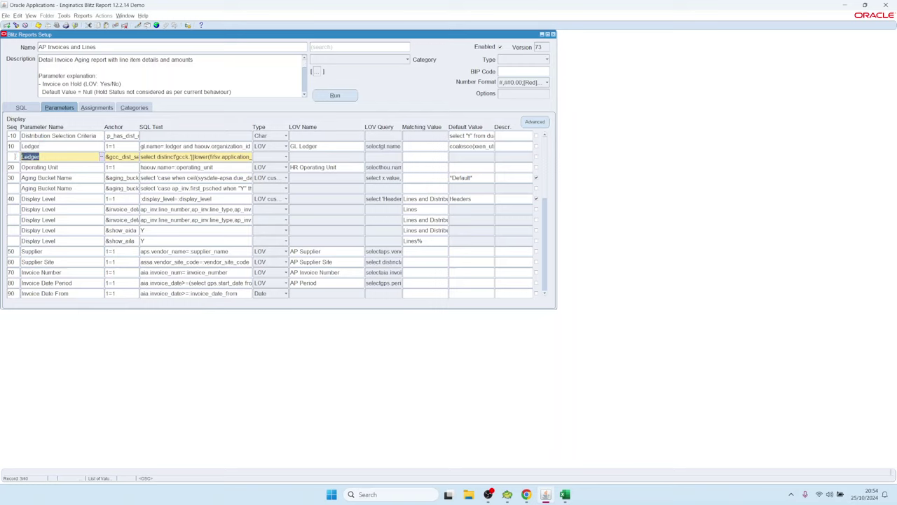
Step: Review the negative display sequence of Distribution Selection Criteria and the blank sequences of the additional Display Level rows
{"action": "left_click", "coordinate": [11, 135]}
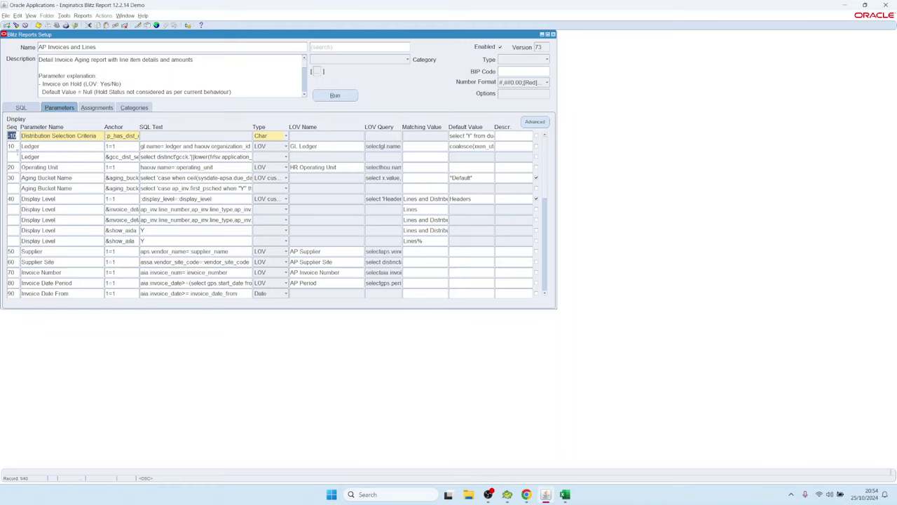
{"action": "left_click_drag", "start_coordinate": [163, 199], "coordinate": [141, 230]}
{"action": "left_click", "coordinate": [12, 208]}
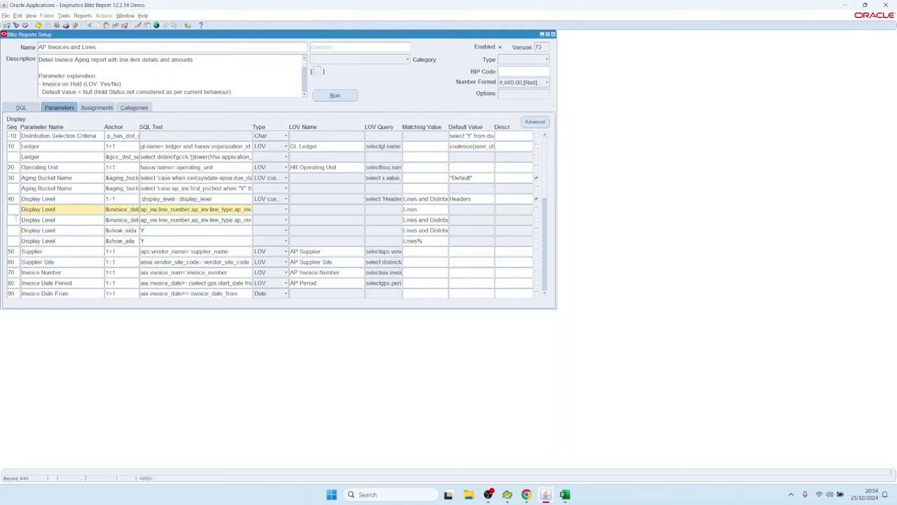
{"action": "left_click", "coordinate": [14, 218]}
{"action": "left_click", "coordinate": [14, 229]}
{"action": "left_click", "coordinate": [14, 240]}
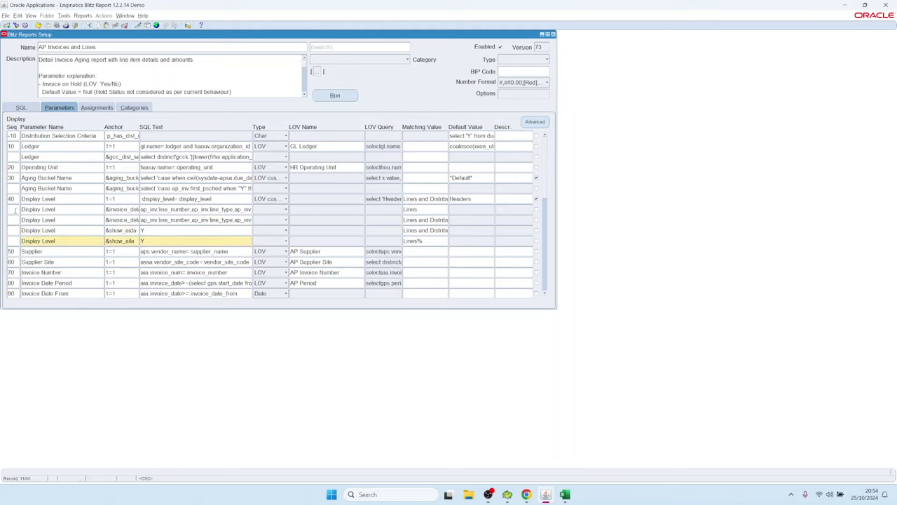
Step: Load the AP Test report into the setup window by searching report names with a%, and show its parameters
{"action": "left_click", "coordinate": [15, 209]}
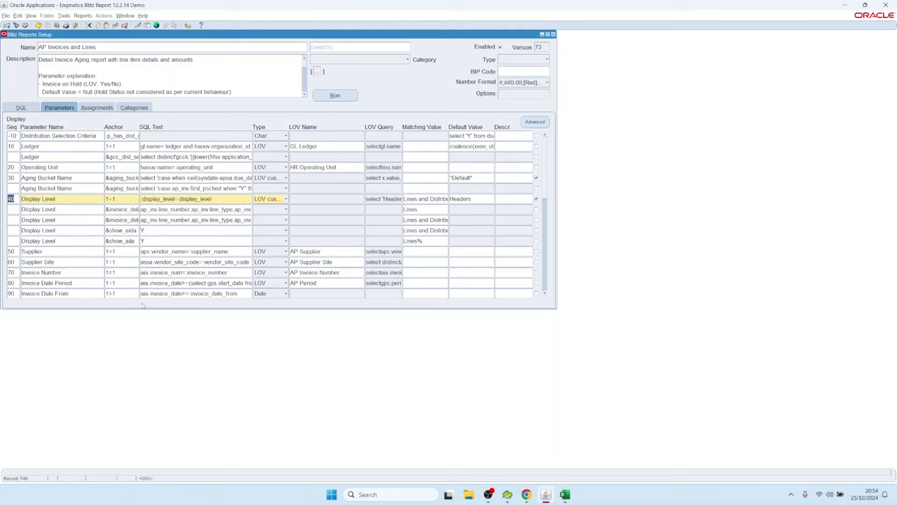
{"action": "left_click", "coordinate": [21, 107]}
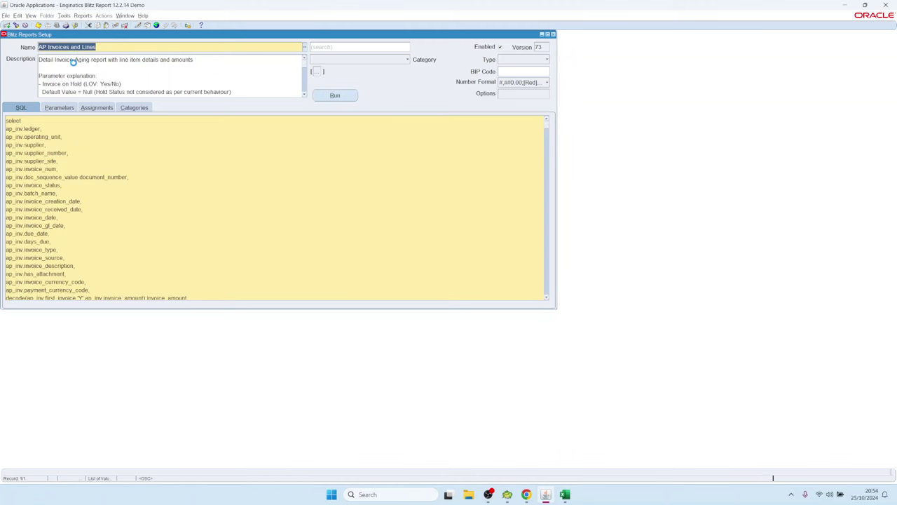
{"action": "key", "text": "ctrl+l"}
{"action": "type", "text": "a%"}
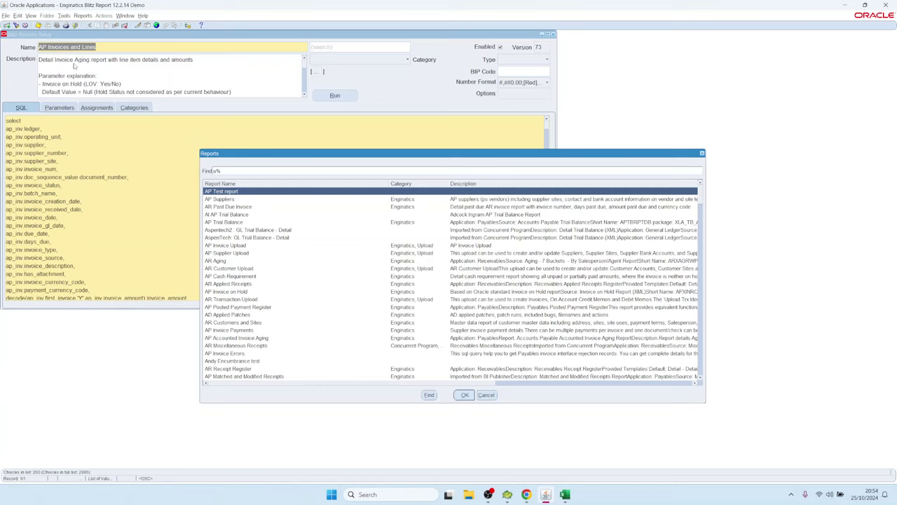
{"action": "key", "text": "Return"}
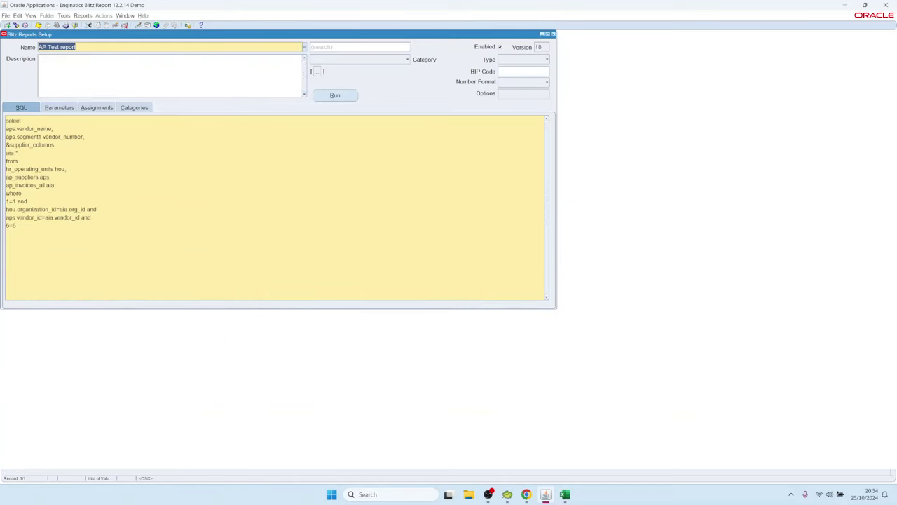
{"action": "left_click", "coordinate": [56, 108]}
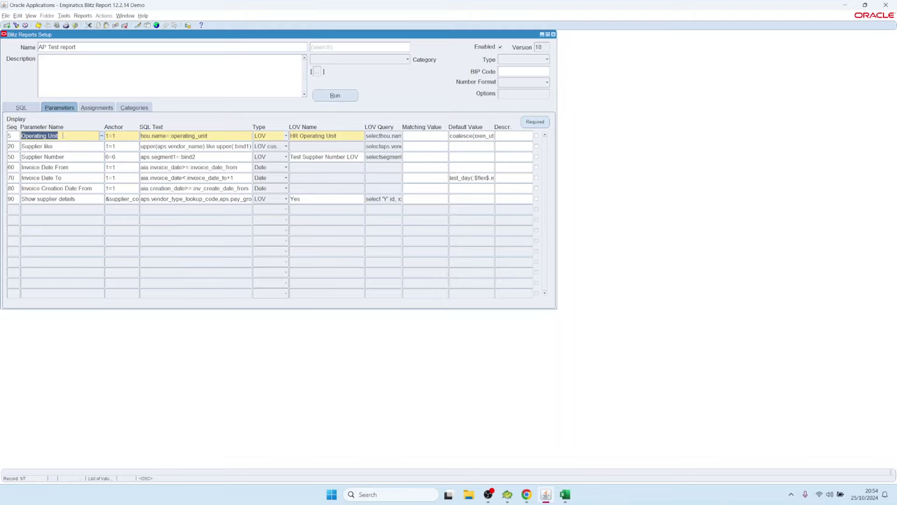
Step: Insert a parameter named ewewg with SQL text rerwef directly below Operating Unit, and save the report
{"action": "left_click", "coordinate": [62, 136]}
{"action": "key", "text": "ctrl+Down"}
{"action": "type", "text": "ewowg"}
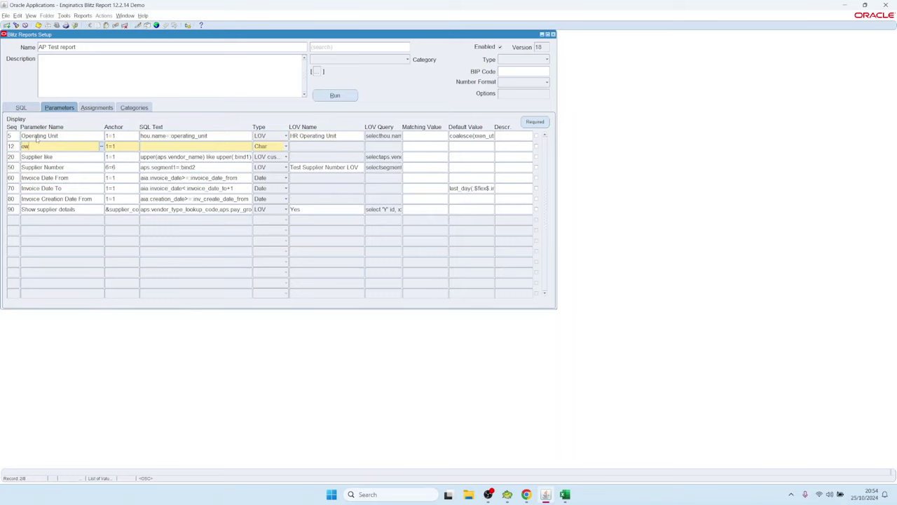
{"action": "key", "text": "Tab"}
{"action": "key", "text": "Tab"}
{"action": "type", "text": "rerwef"}
{"action": "left_click", "coordinate": [84, 166]}
{"action": "key", "text": "ctrl+s"}
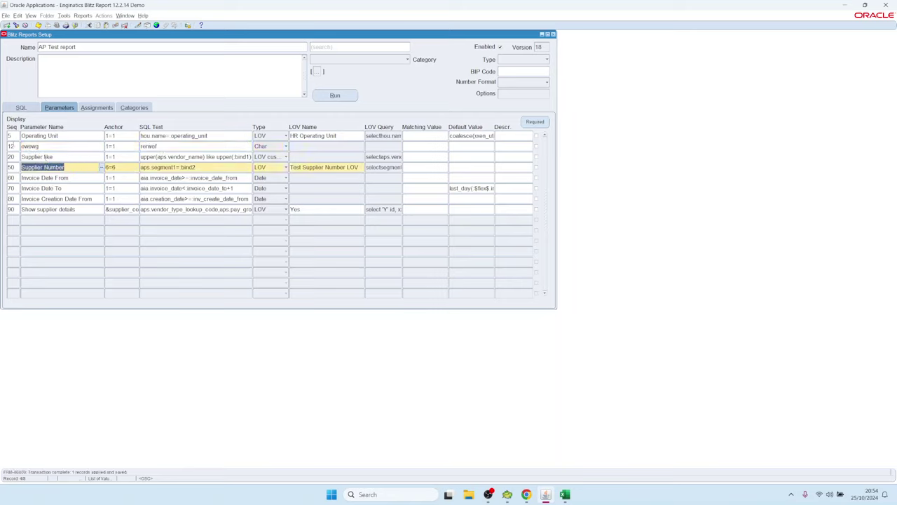
Step: Insert another parameter named werwe with SQL text wewt directly below ewewg, and save the report
{"action": "left_click", "coordinate": [10, 146]}
{"action": "double_click", "coordinate": [41, 146]}
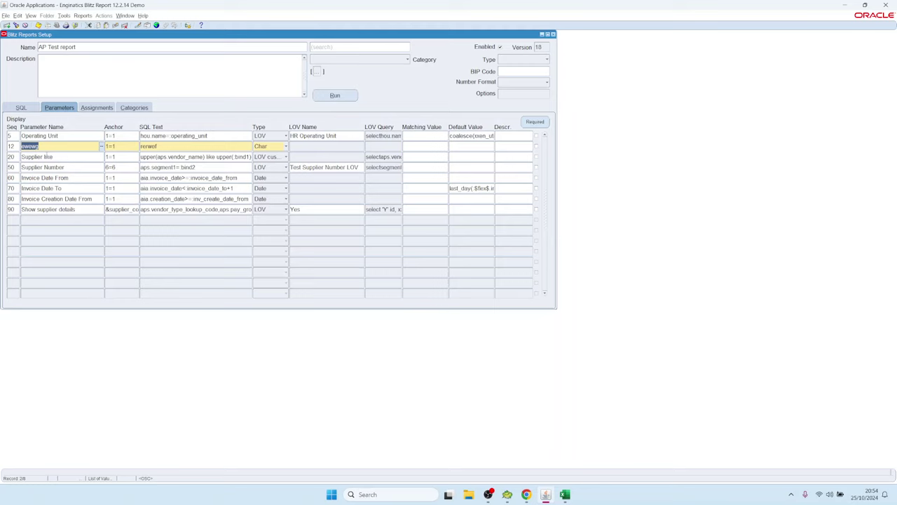
{"action": "key", "text": "ctrl+Down"}
{"action": "type", "text": "werwe"}
{"action": "left_click", "coordinate": [167, 157]}
{"action": "type", "text": "we"}
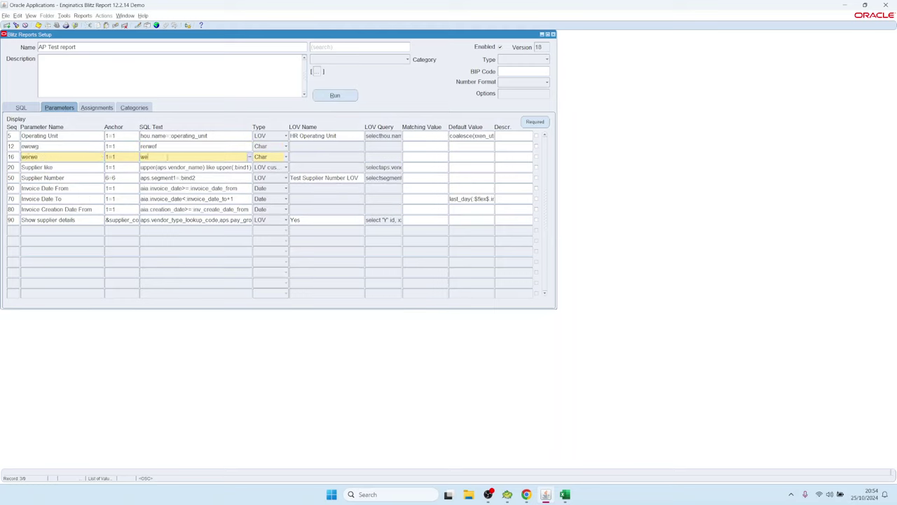
{"action": "type", "text": "wt"}
{"action": "left_click", "coordinate": [42, 167]}
{"action": "key", "text": "ctrl+s"}
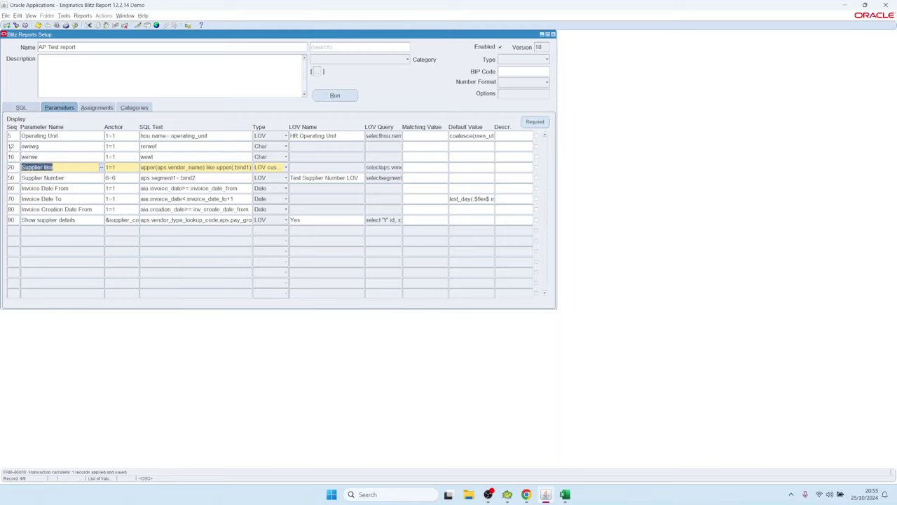
Step: Check the display sequence gap between werwe and Supplier like, and resequence the report's parameters
{"action": "left_click", "coordinate": [11, 156]}
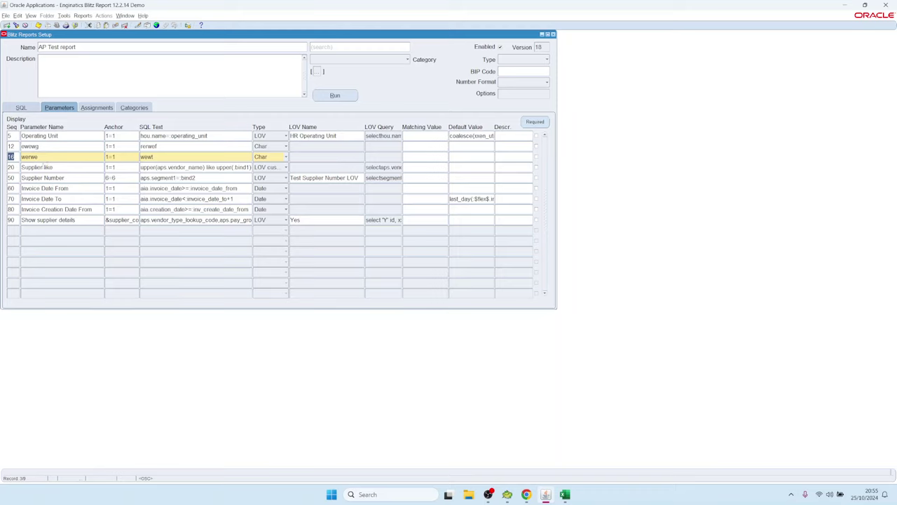
{"action": "left_click", "coordinate": [12, 167]}
{"action": "left_click", "coordinate": [12, 157]}
{"action": "left_click", "coordinate": [12, 167]}
{"action": "left_click", "coordinate": [14, 157]}
{"action": "left_click", "coordinate": [11, 167]}
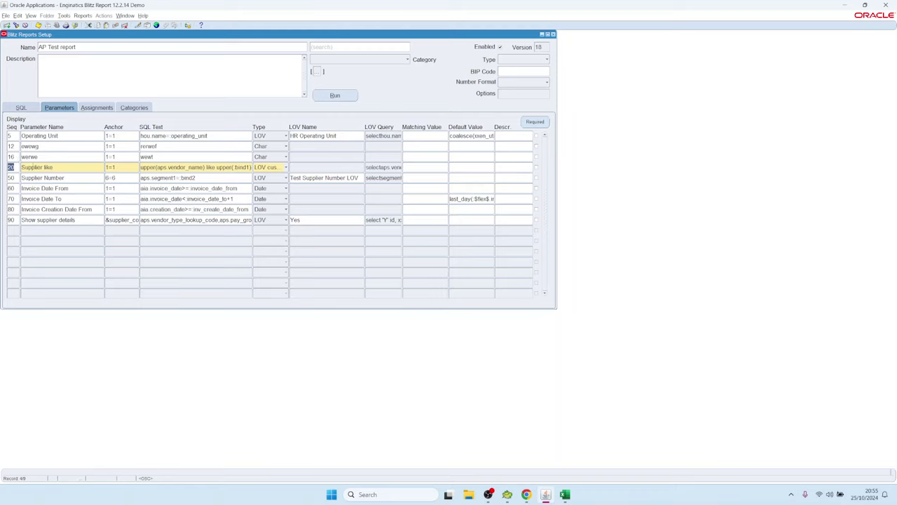
{"action": "left_click", "coordinate": [45, 157]}
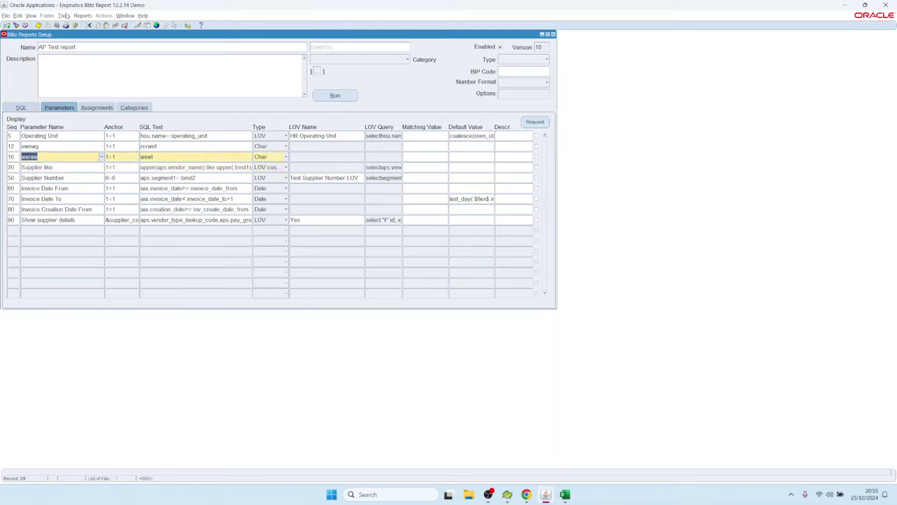
{"action": "left_click", "coordinate": [64, 15]}
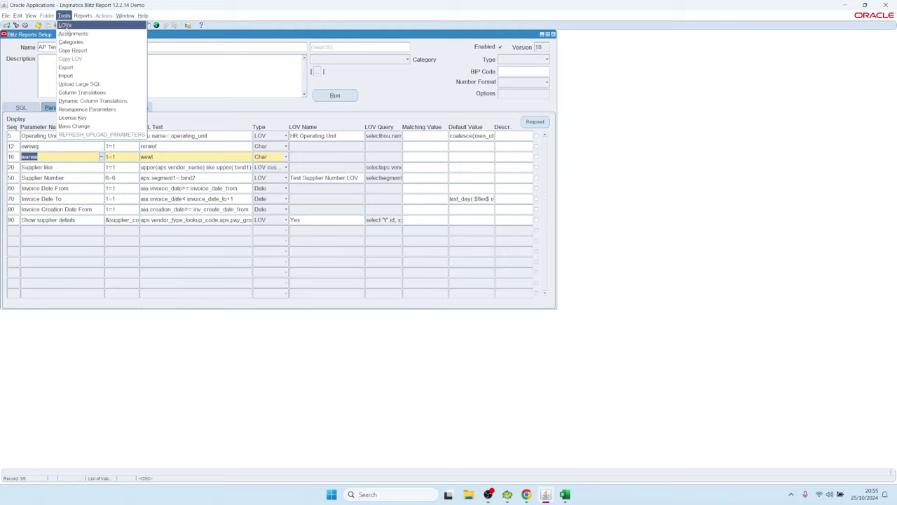
{"action": "left_click", "coordinate": [96, 110]}
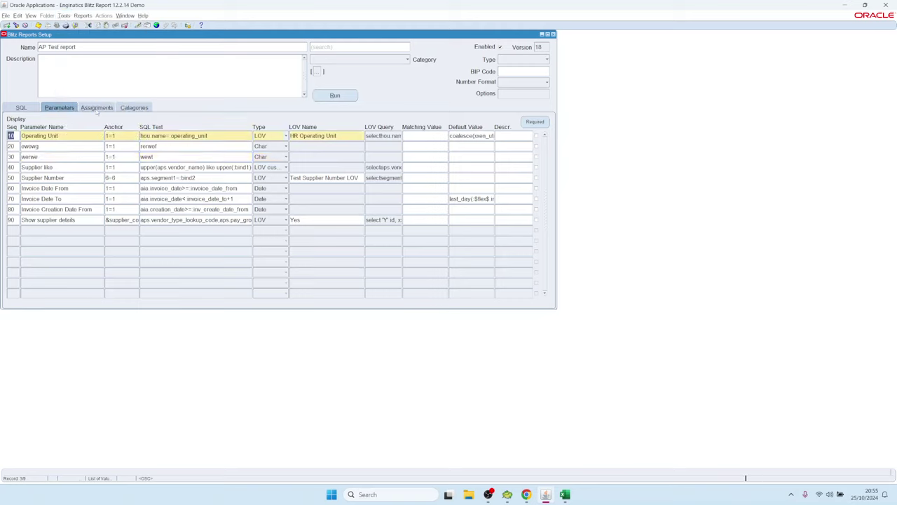
Step: Review the new display sequences of the Operating Unit, ewewg and werwe parameters
{"action": "left_click", "coordinate": [11, 148]}
{"action": "left_click", "coordinate": [11, 157]}
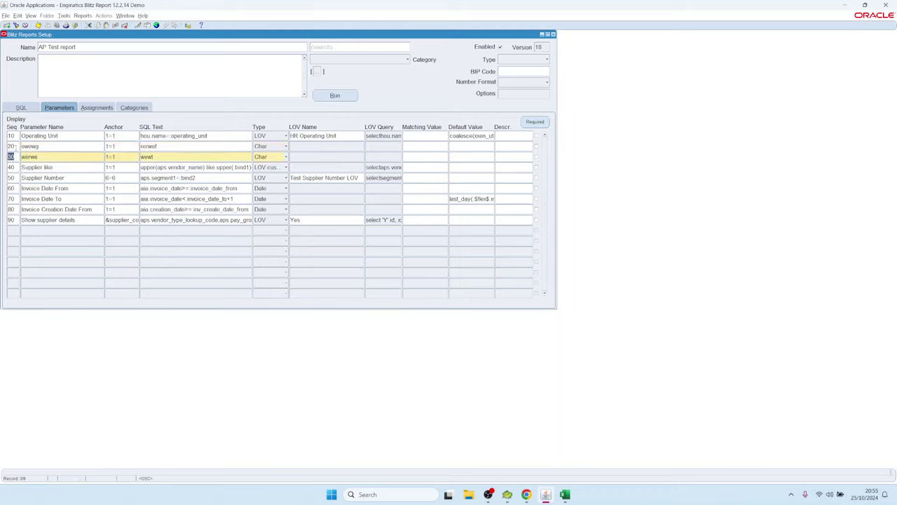
{"action": "left_click", "coordinate": [12, 136]}
{"action": "left_click", "coordinate": [11, 146]}
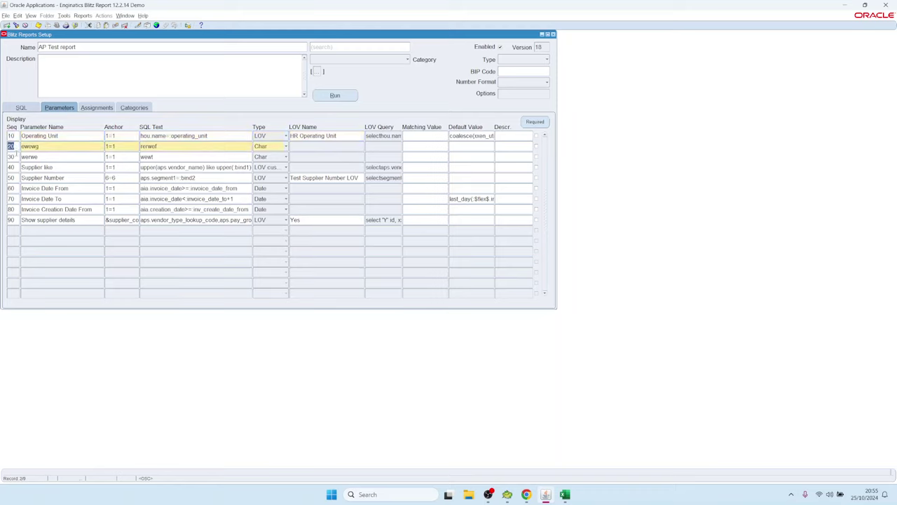
{"action": "left_click", "coordinate": [11, 157]}
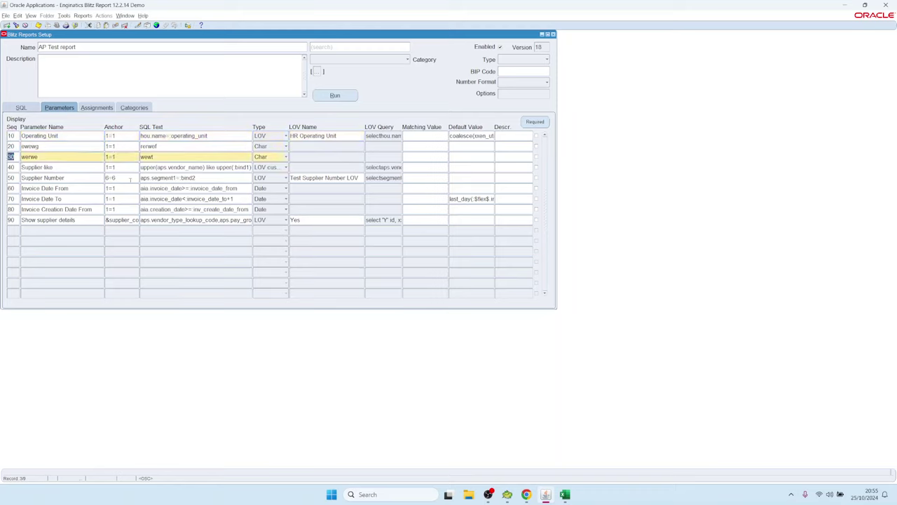